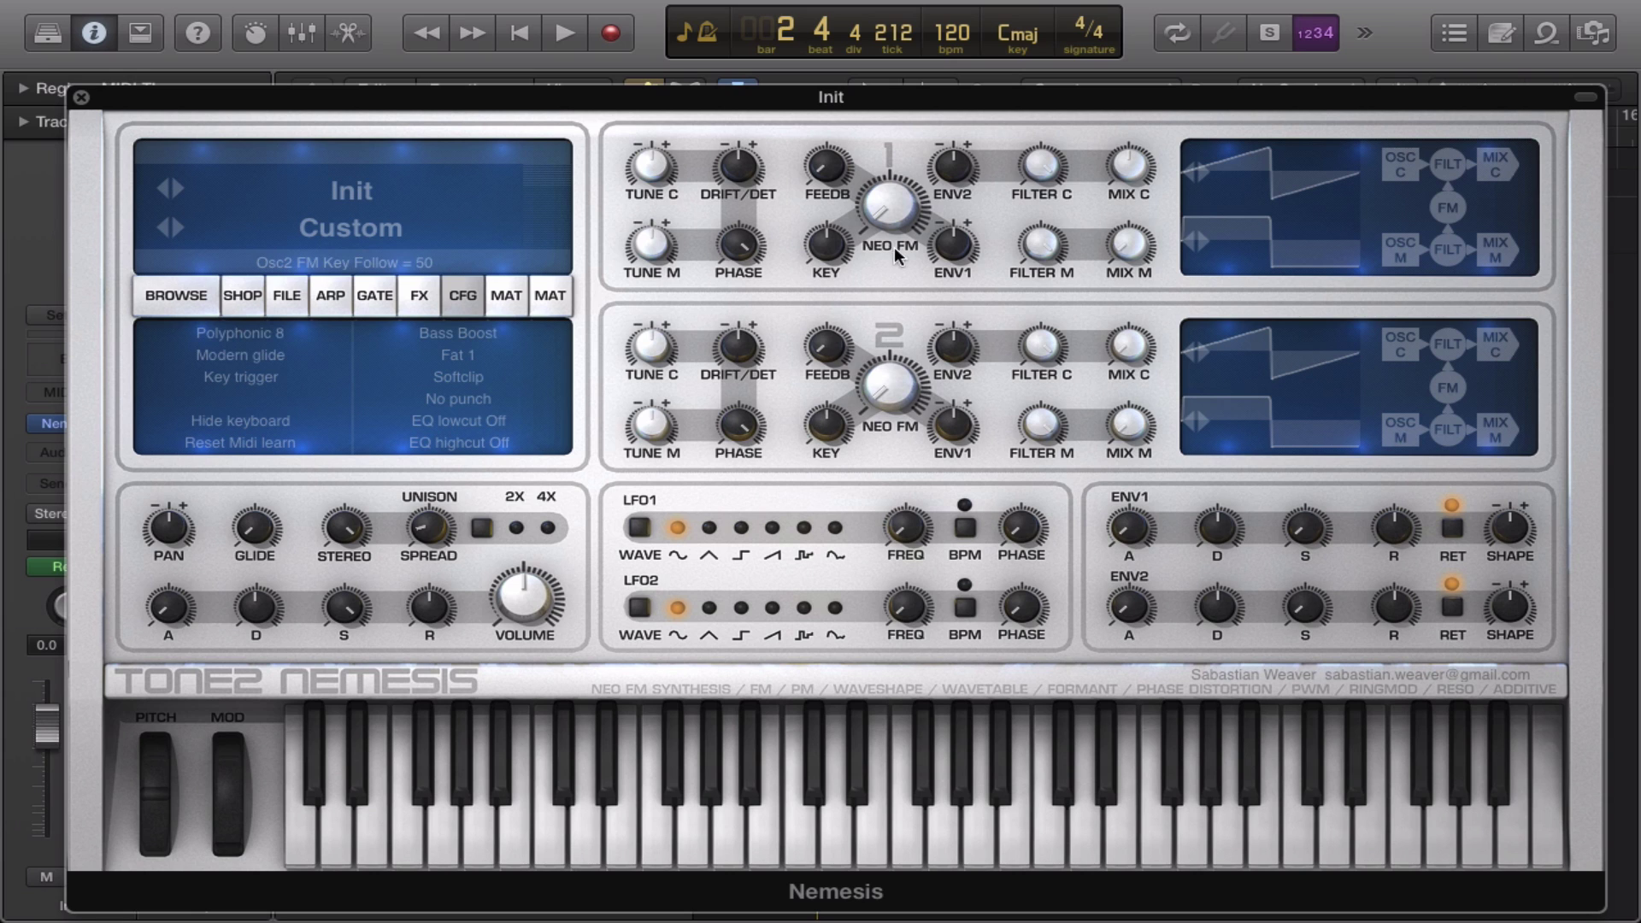
Examine the synthesis modes available for oscillator 1.
click(1490, 186)
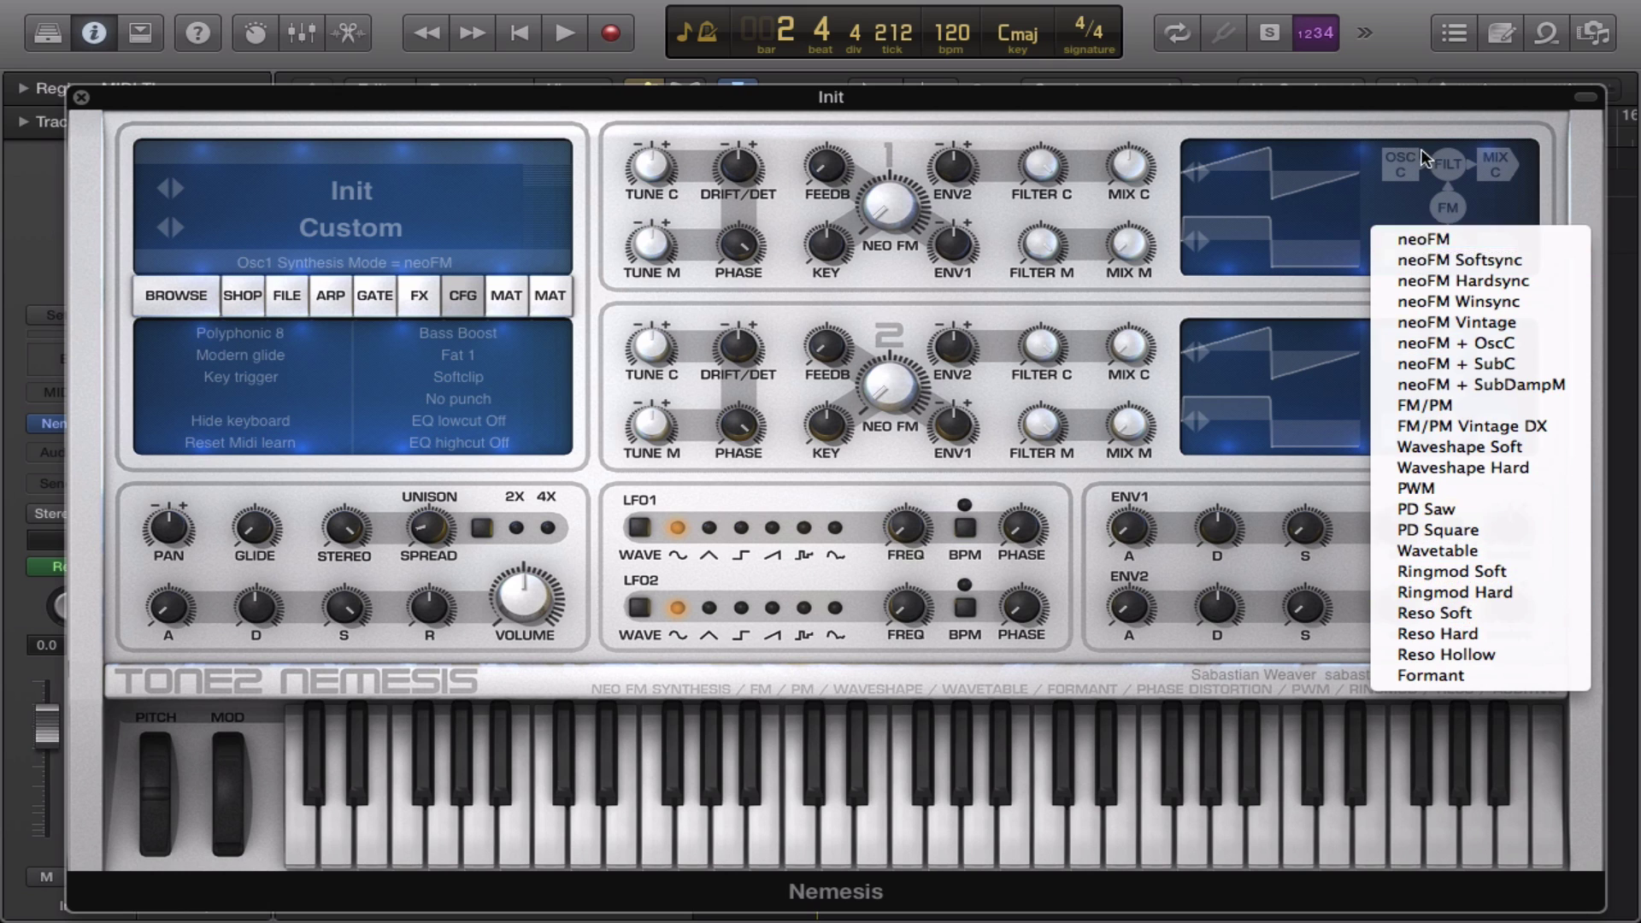
click(819, 296)
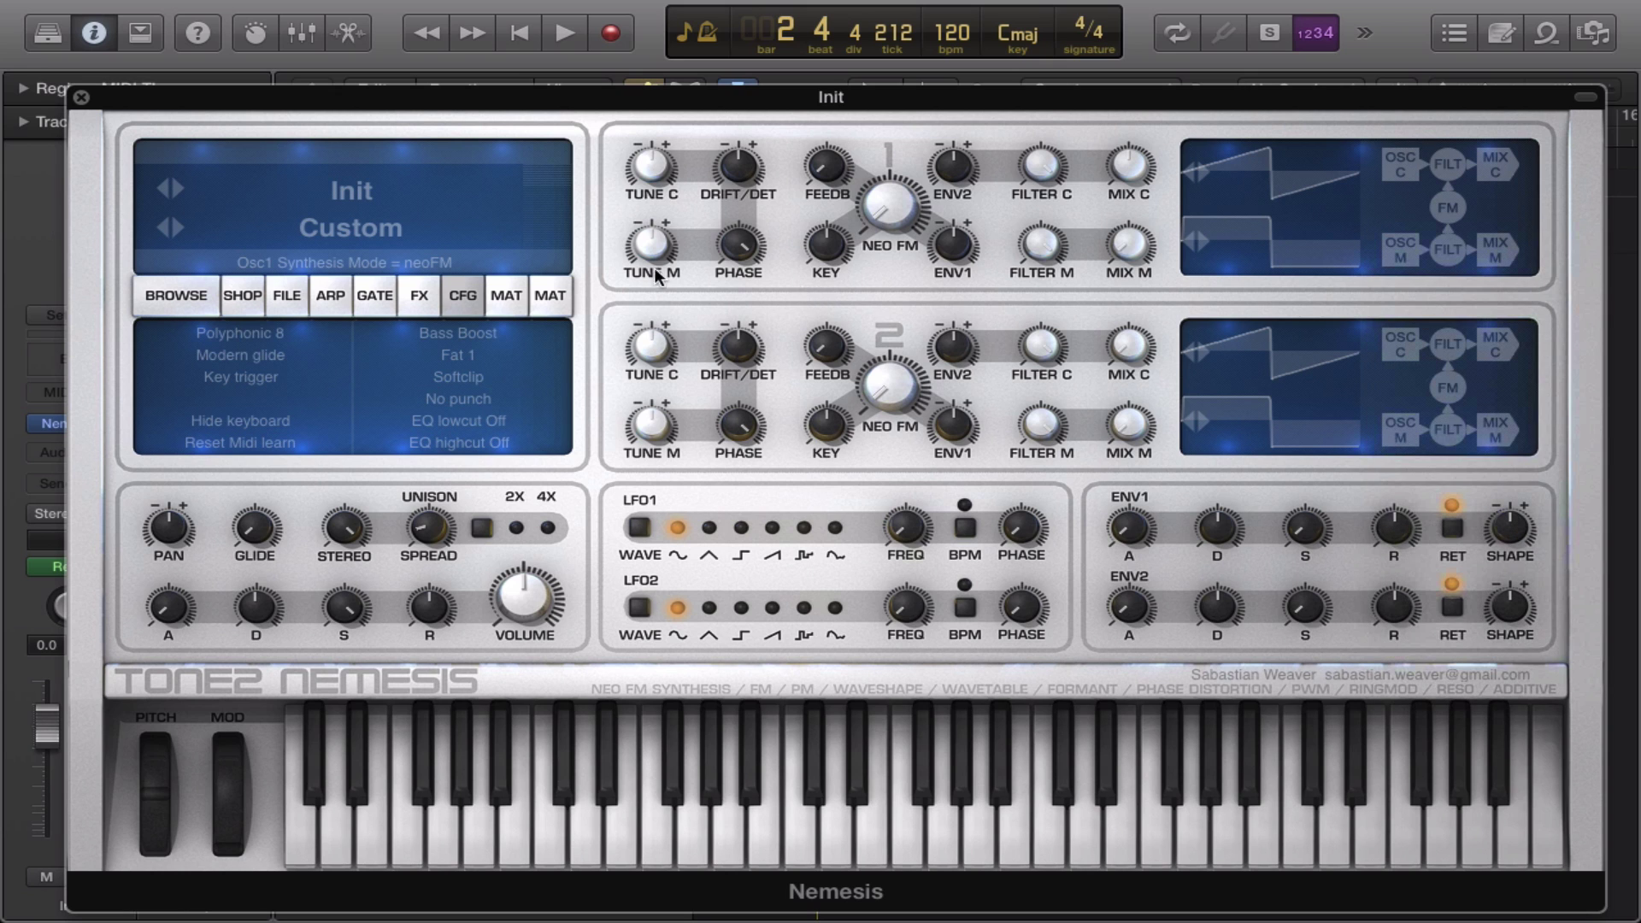
Load the 2 Fat Uncle MF patch from the Bass category and return to the synth editor.
click(190, 290)
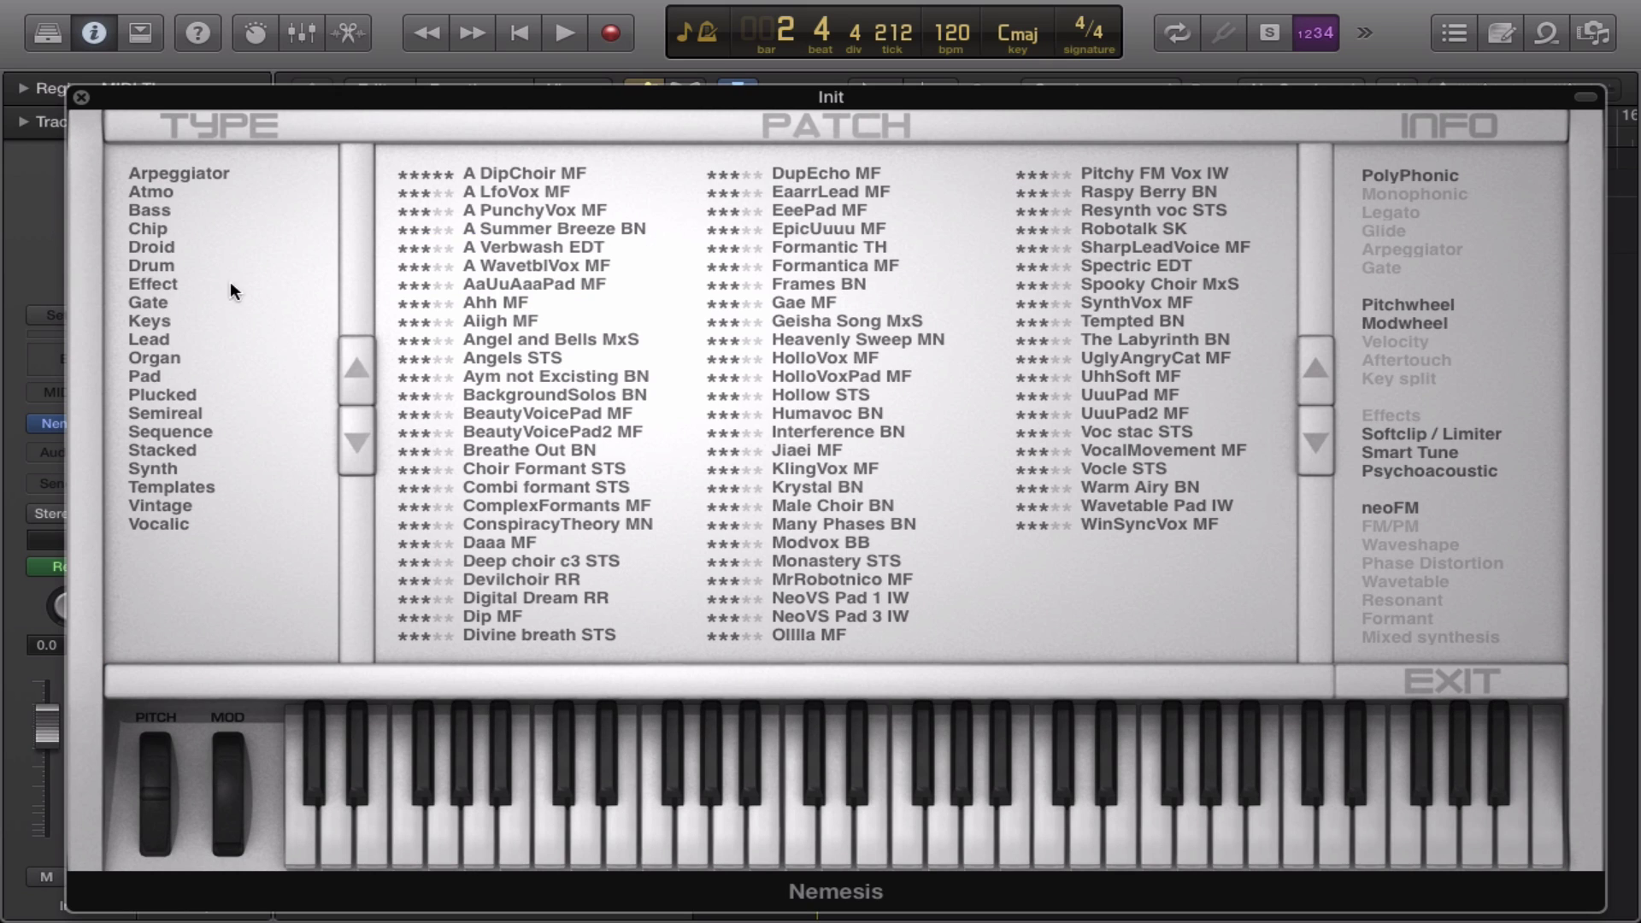
click(162, 172)
click(162, 210)
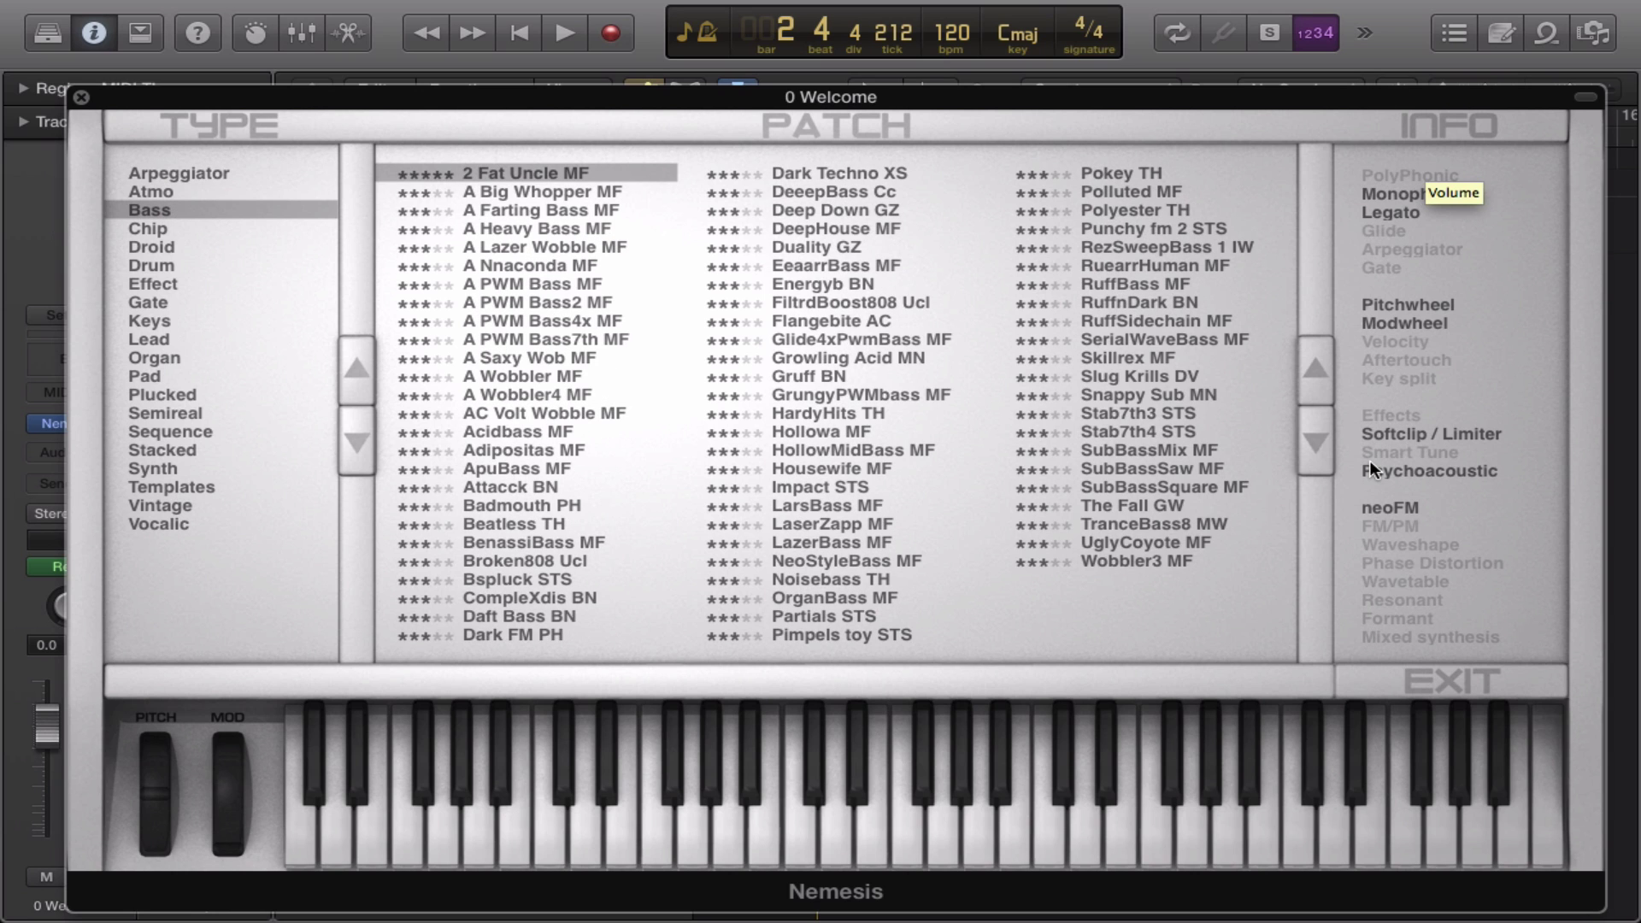
click(1444, 677)
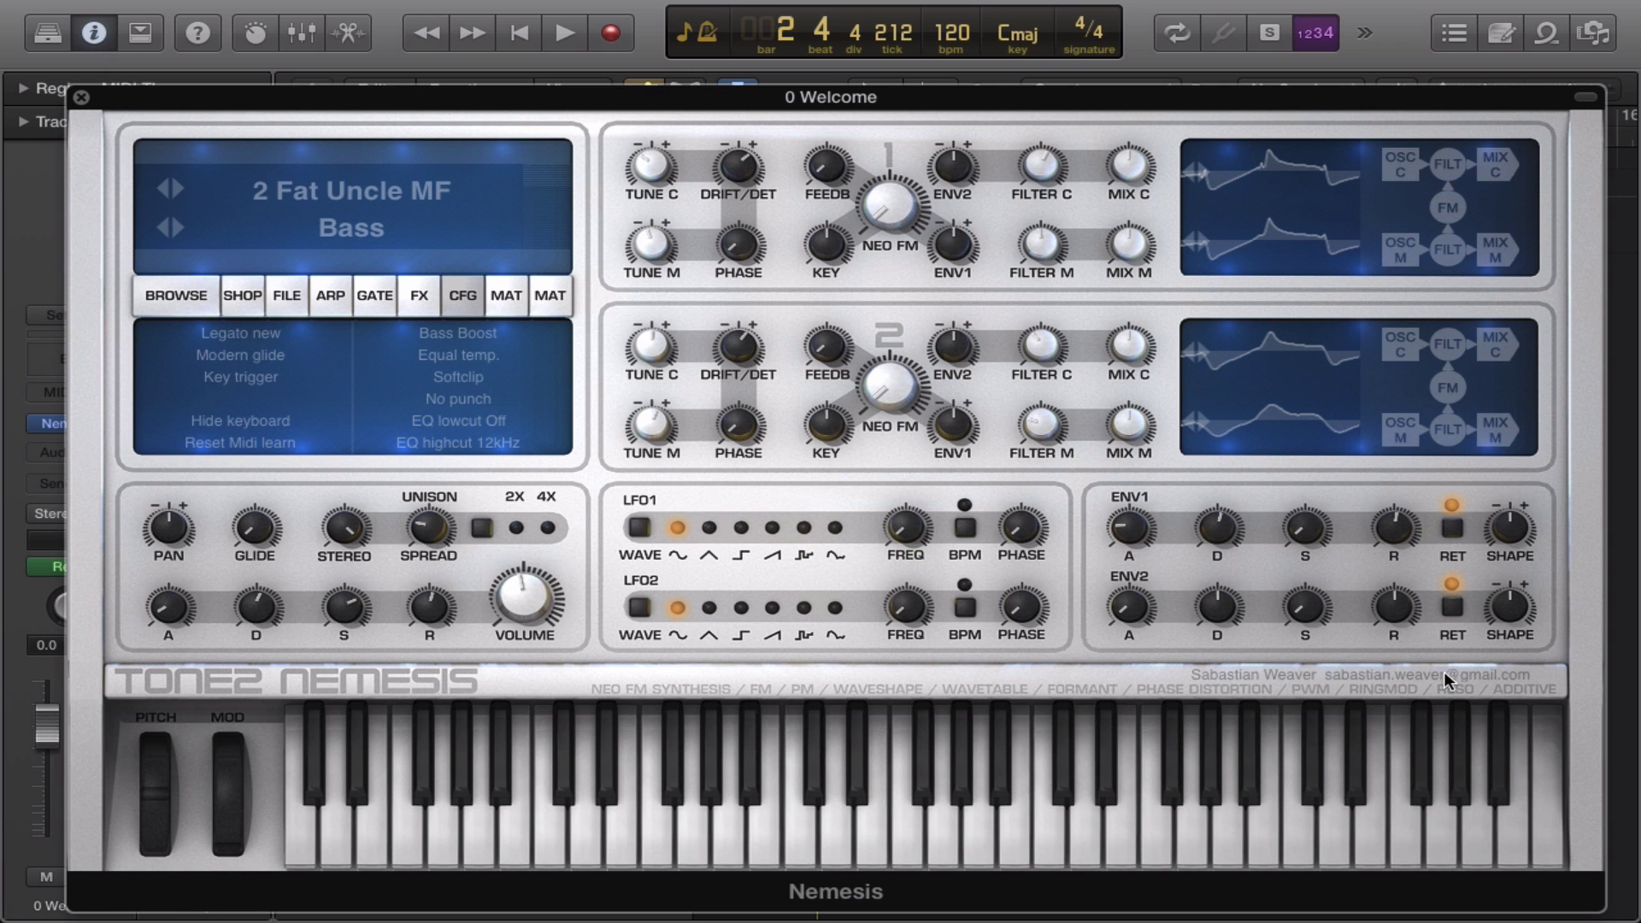
Review the available patch loading, saving and initialization commands.
click(288, 301)
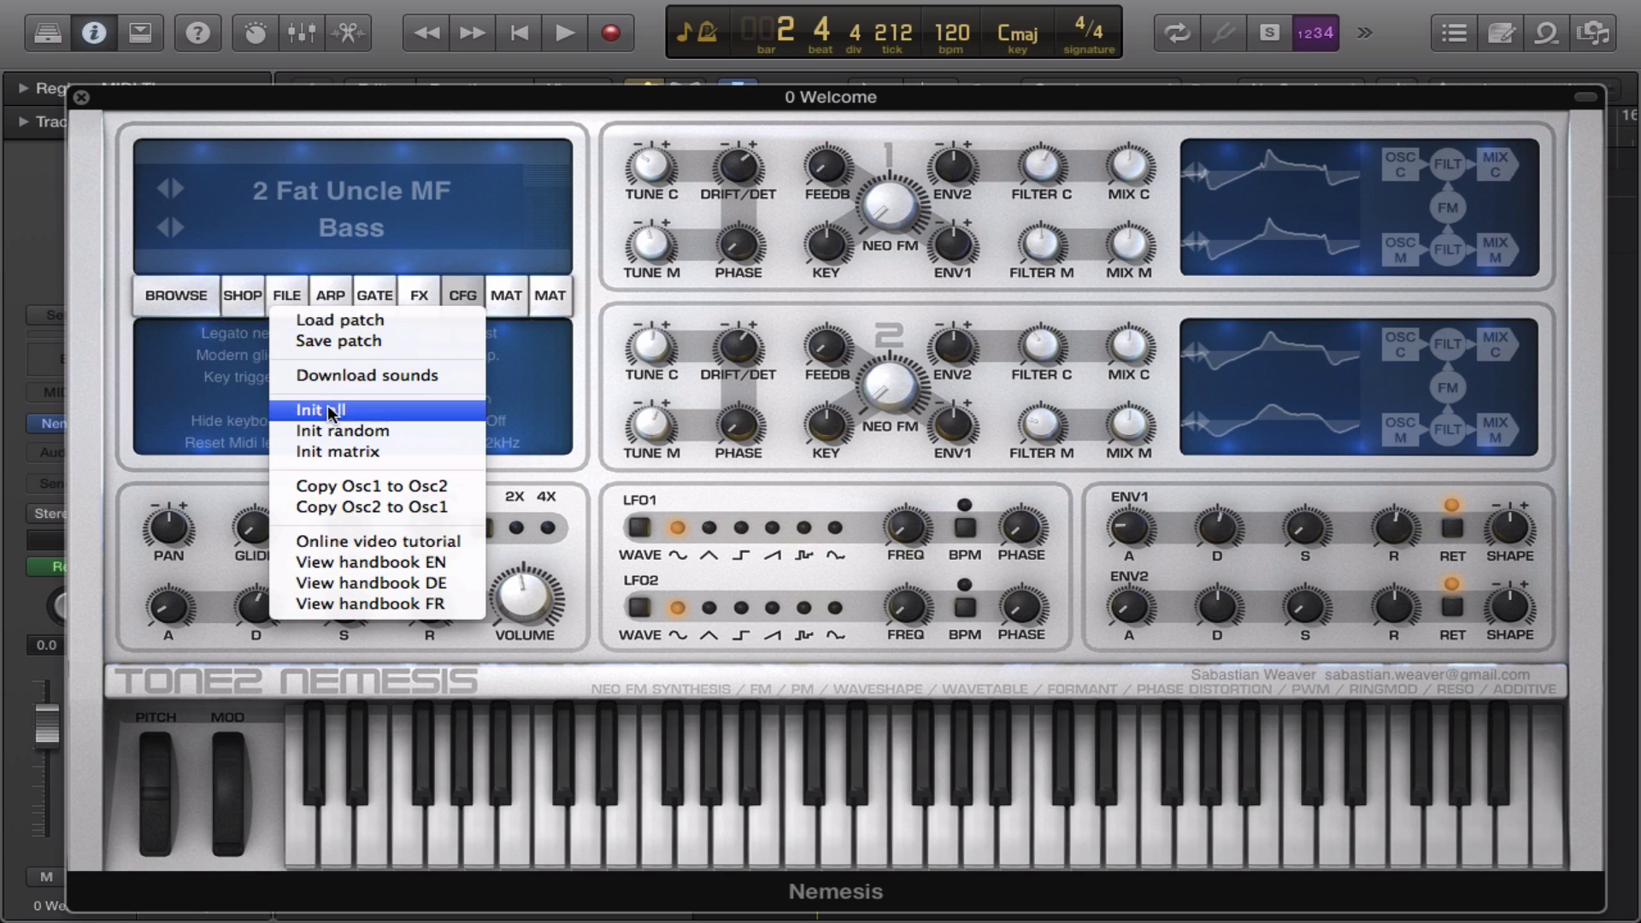
click(300, 275)
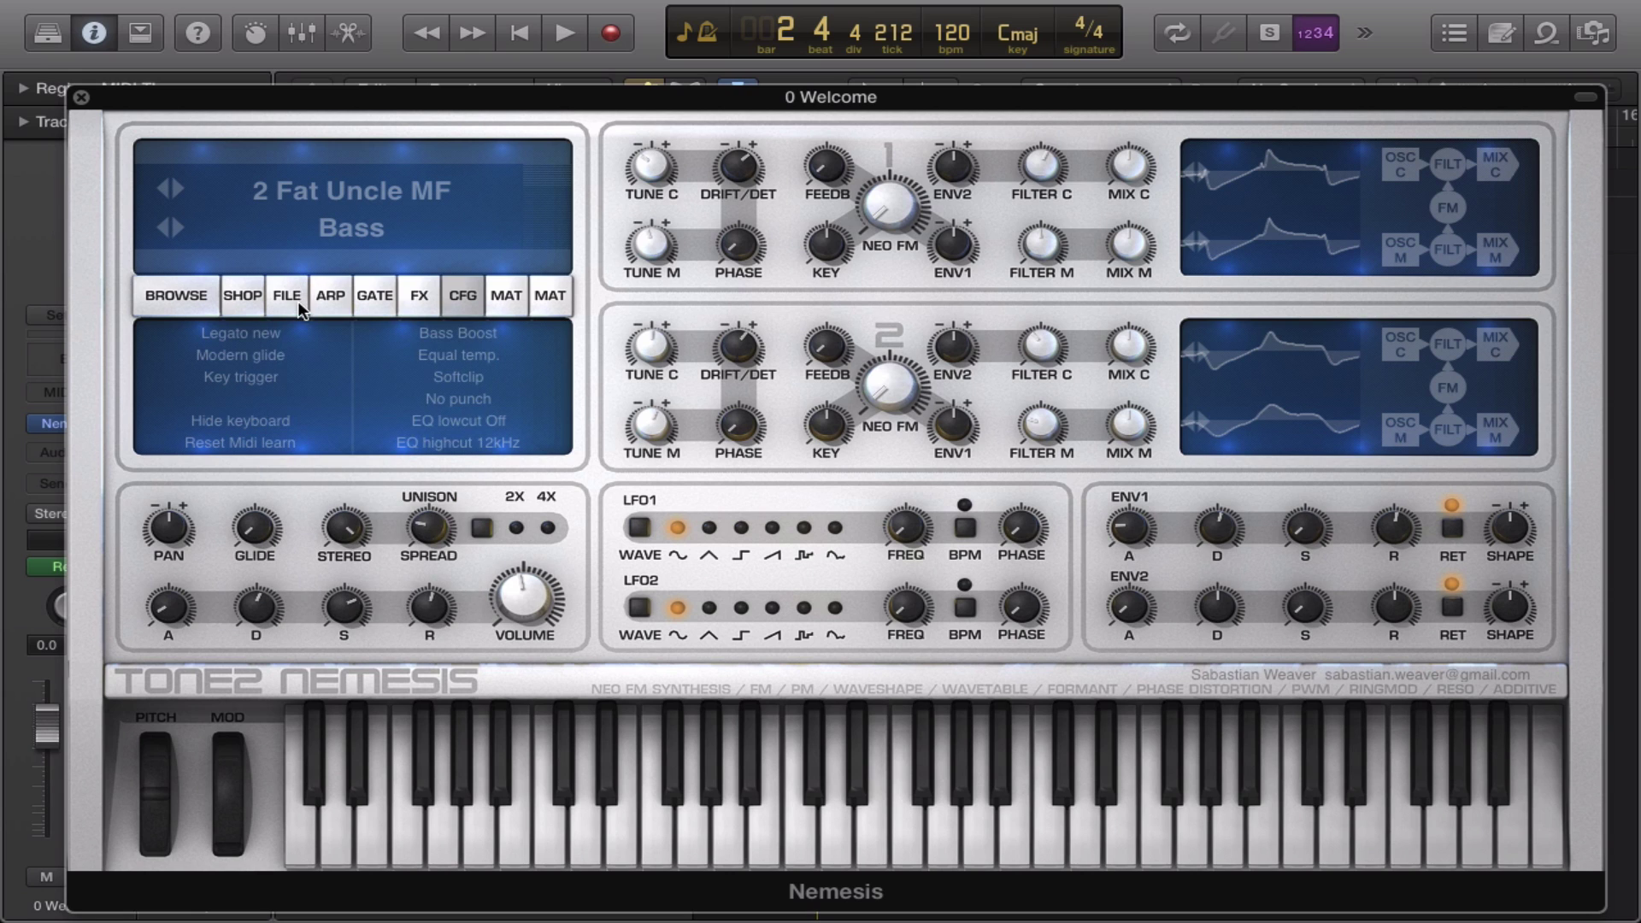
click(298, 303)
click(325, 277)
Show the arpeggiator and examine its available modes.
click(330, 296)
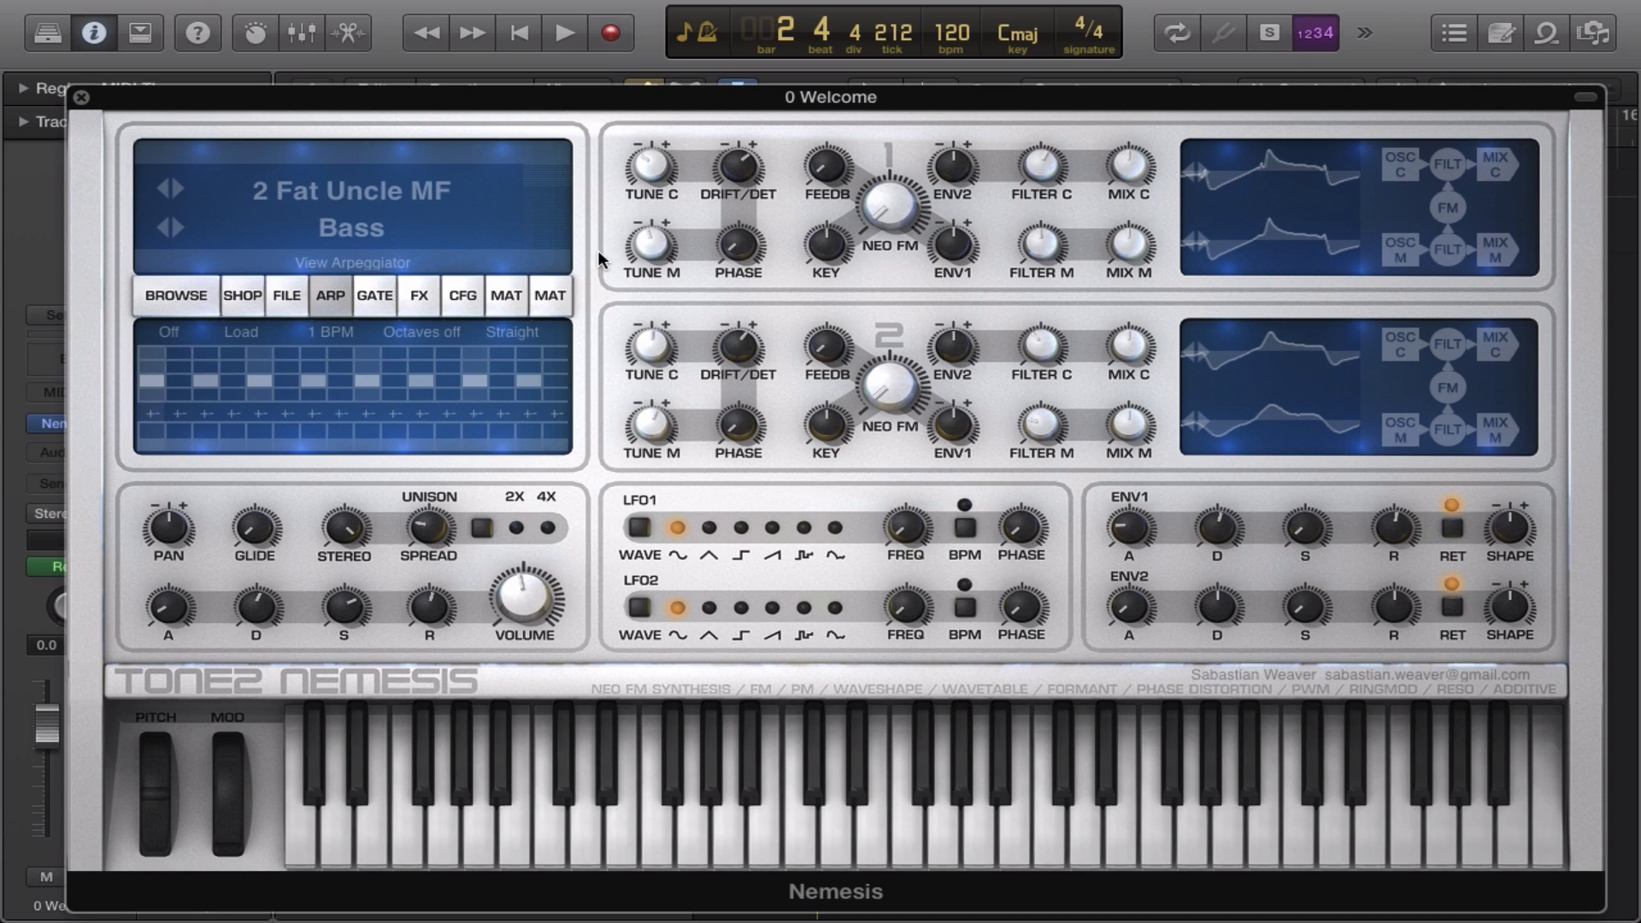
click(164, 335)
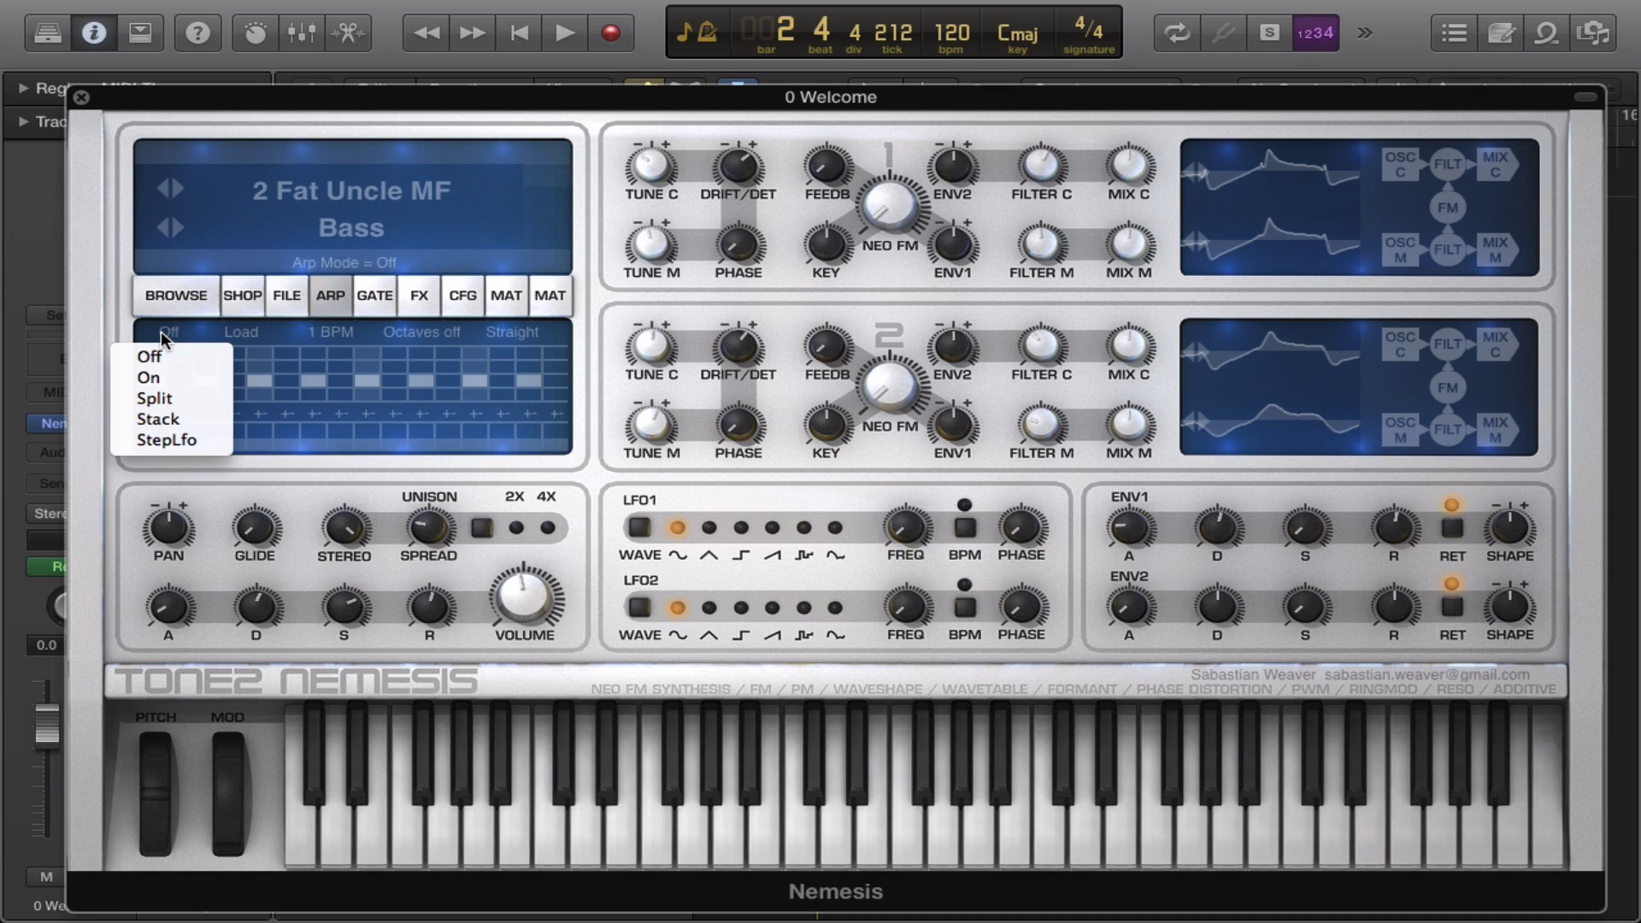
click(301, 346)
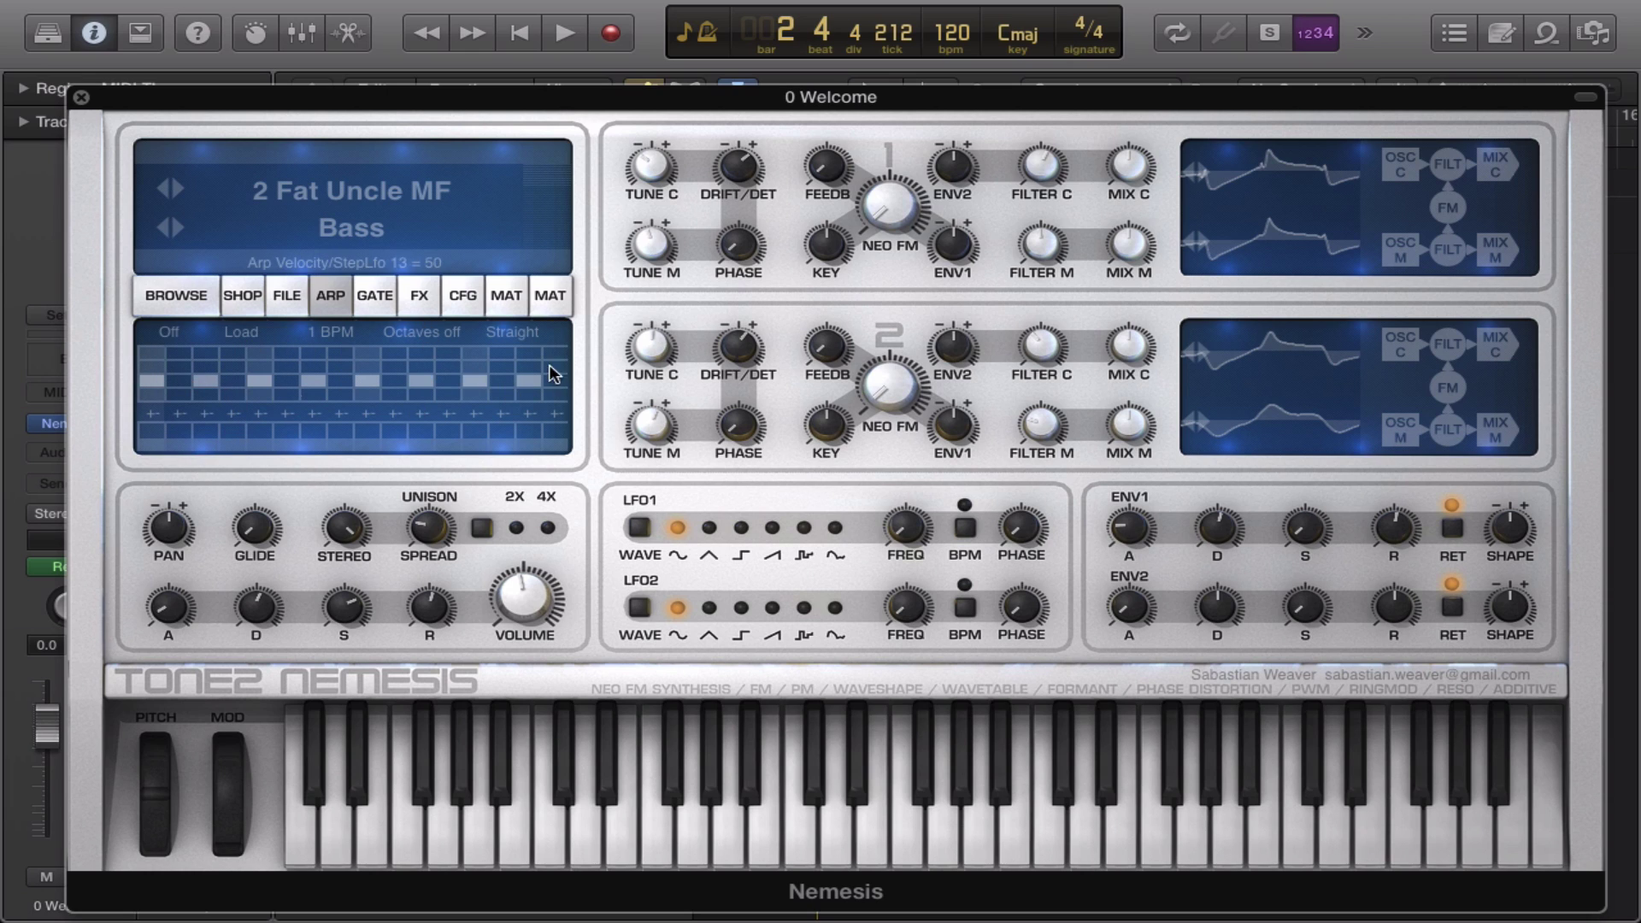
Place steps 2, 5, 8 and 12 of the arpeggiator grid at varying heights.
click(178, 353)
click(259, 393)
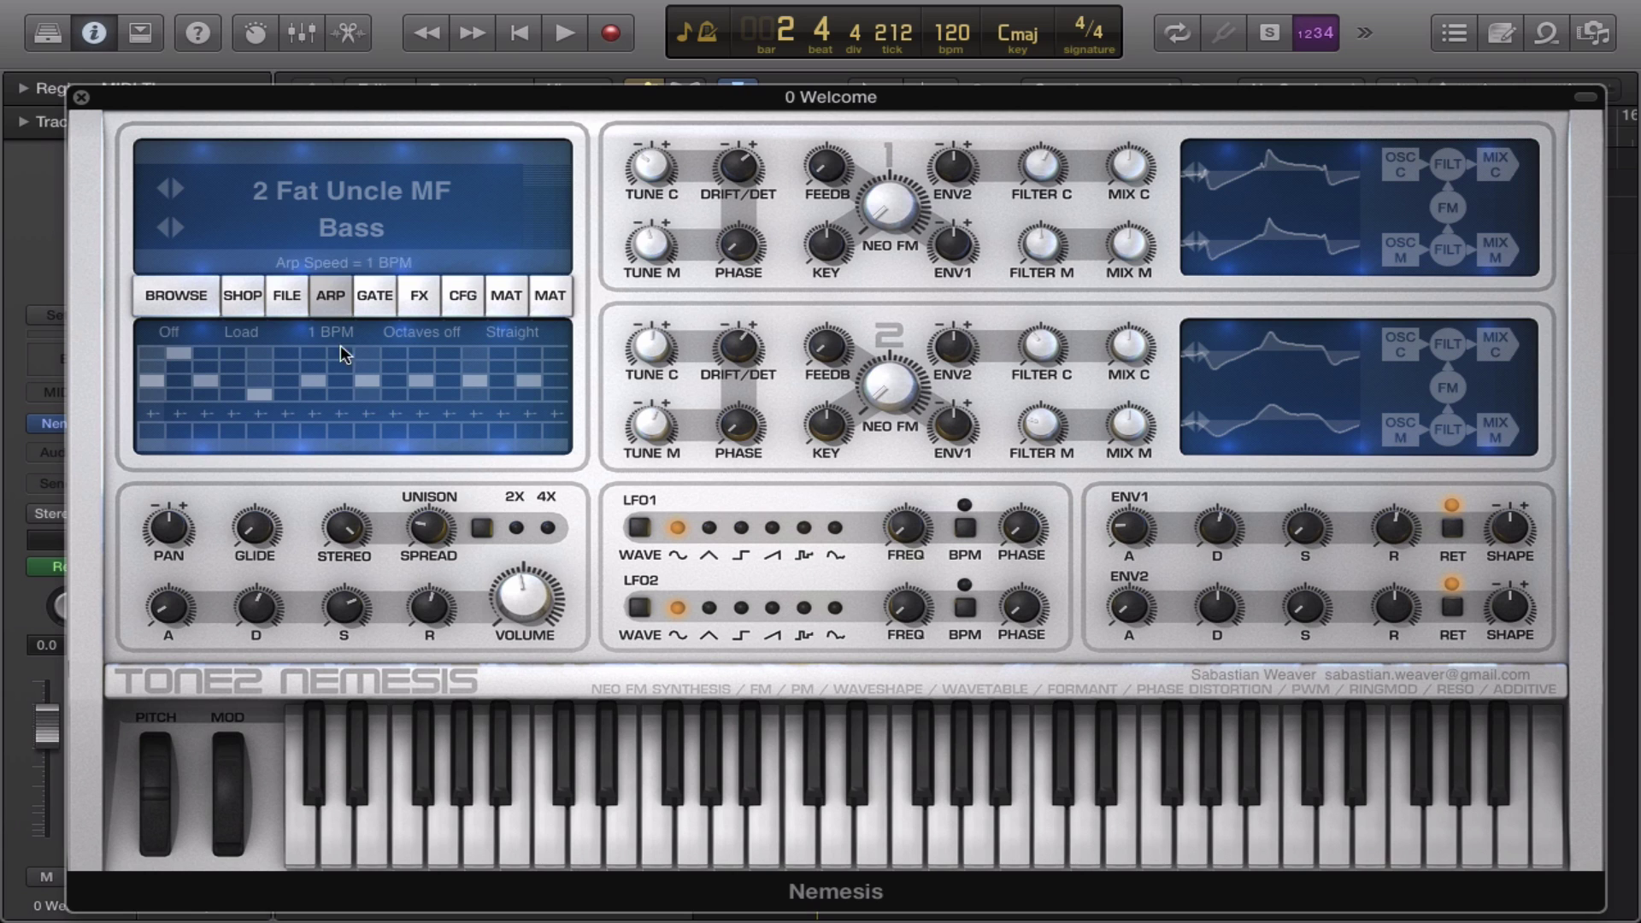
click(340, 366)
click(395, 414)
click(443, 399)
click(449, 380)
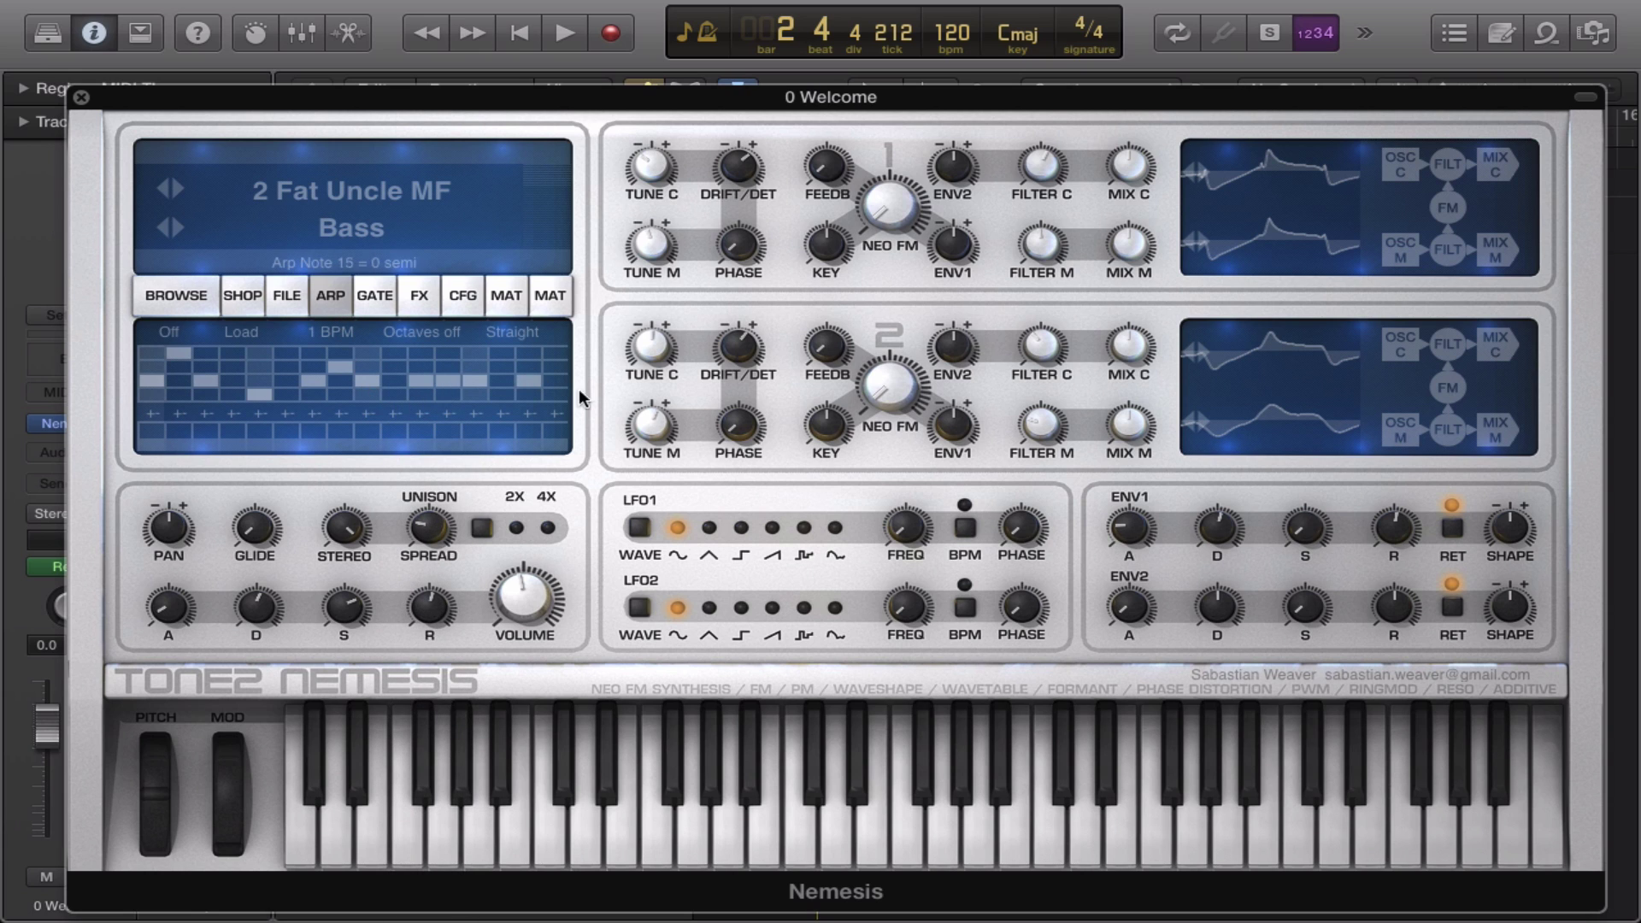
Examine the arpeggiator's step order options and its octave and chord key modes.
click(449, 414)
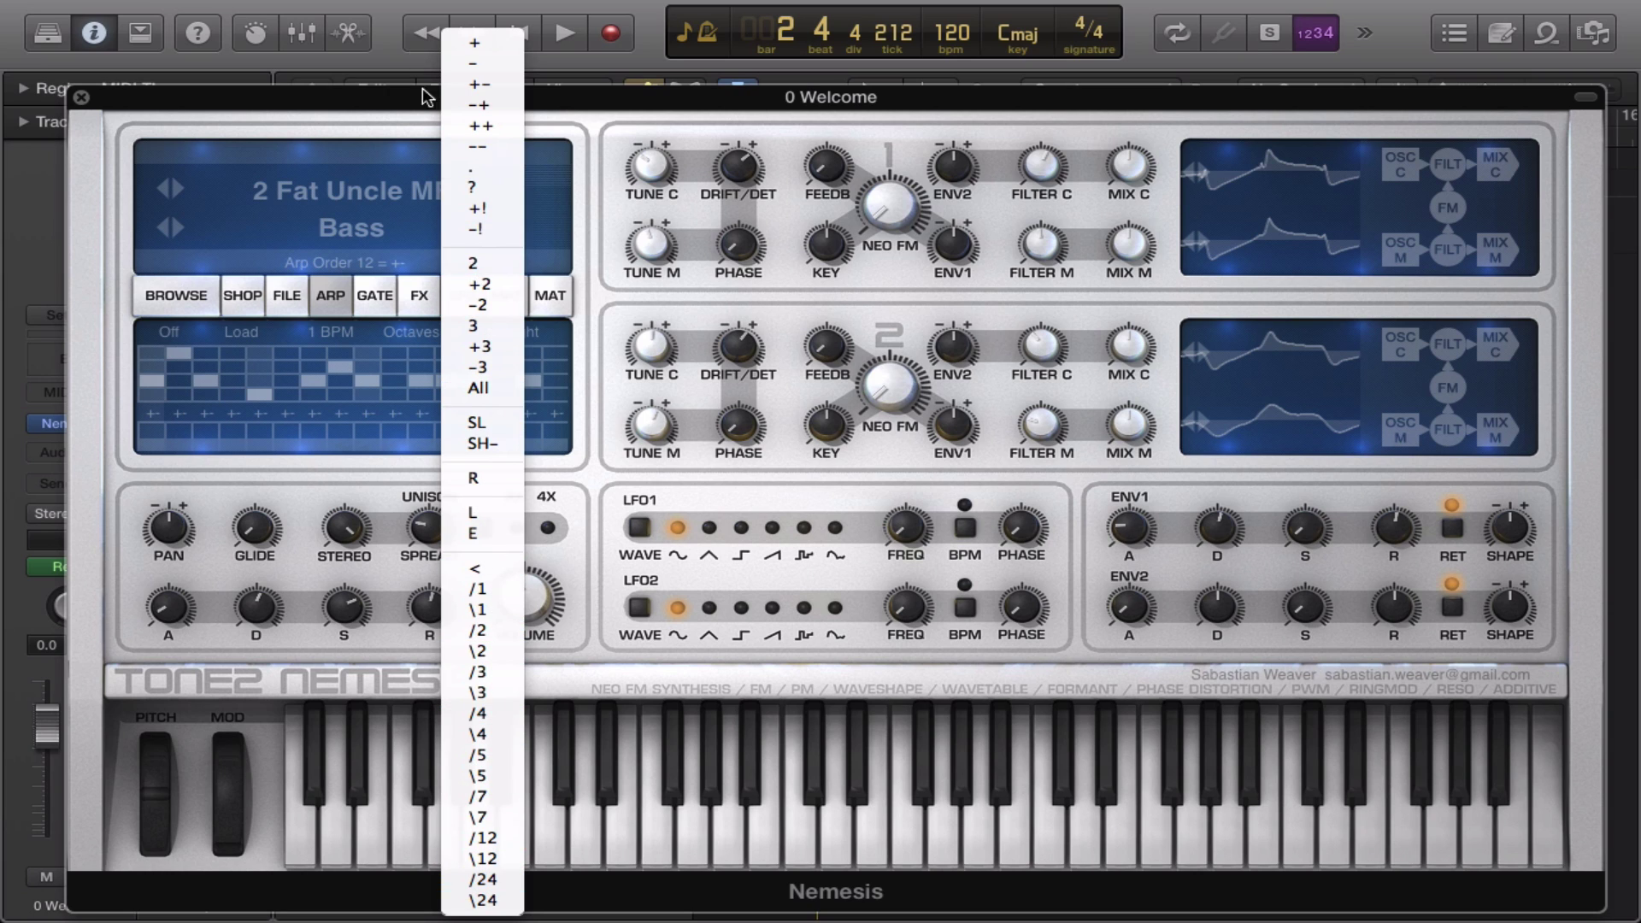
click(354, 318)
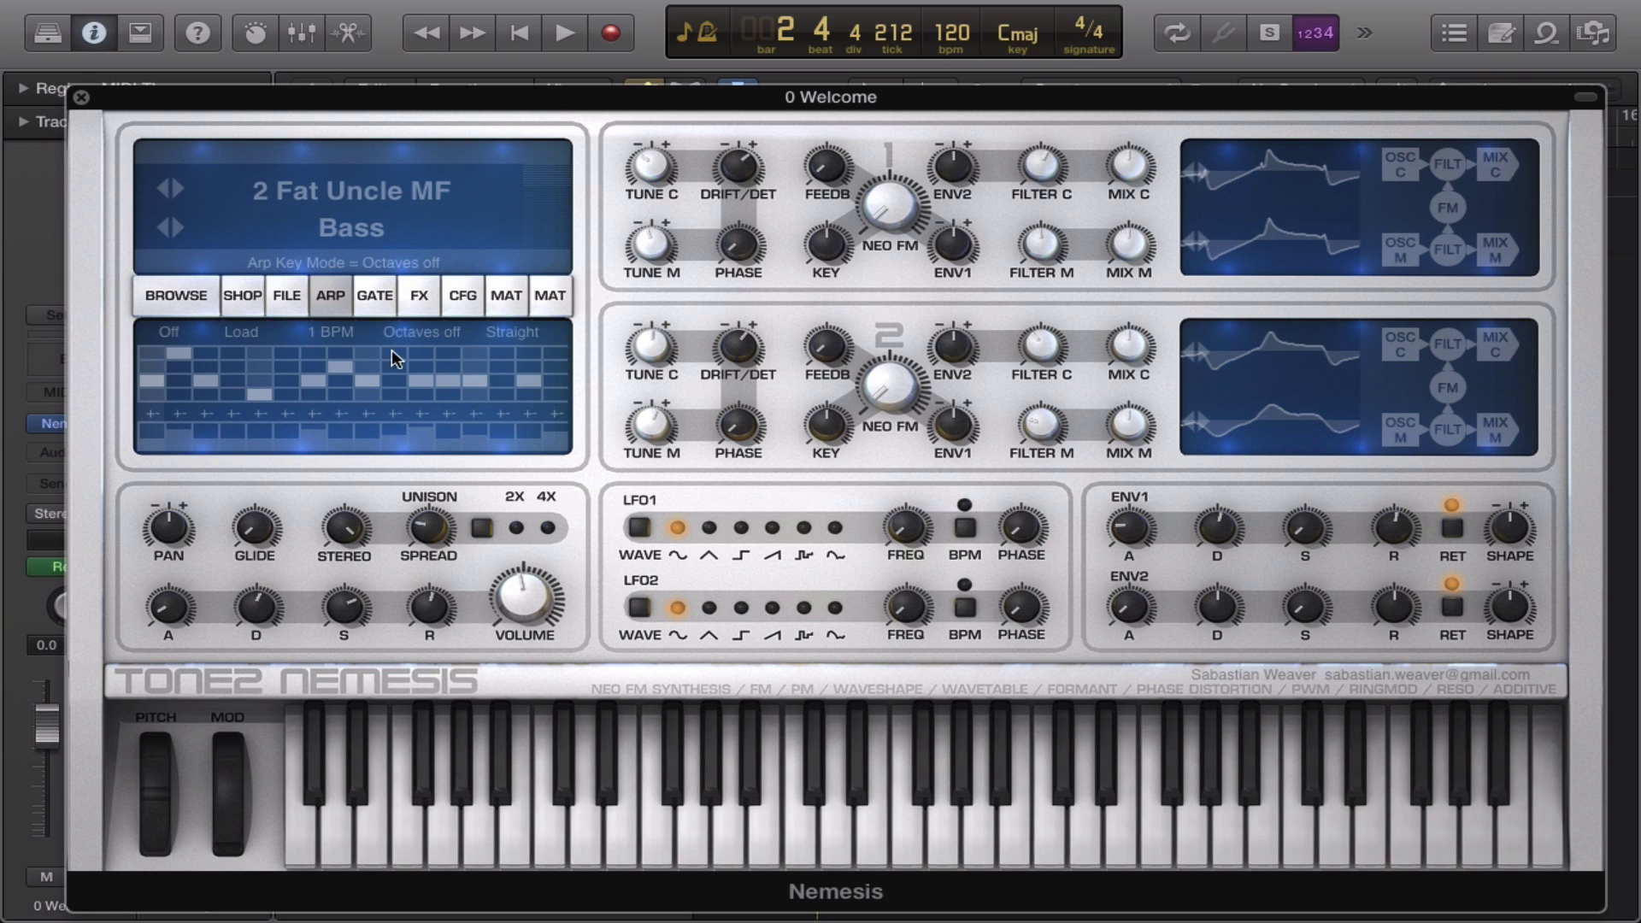
click(432, 334)
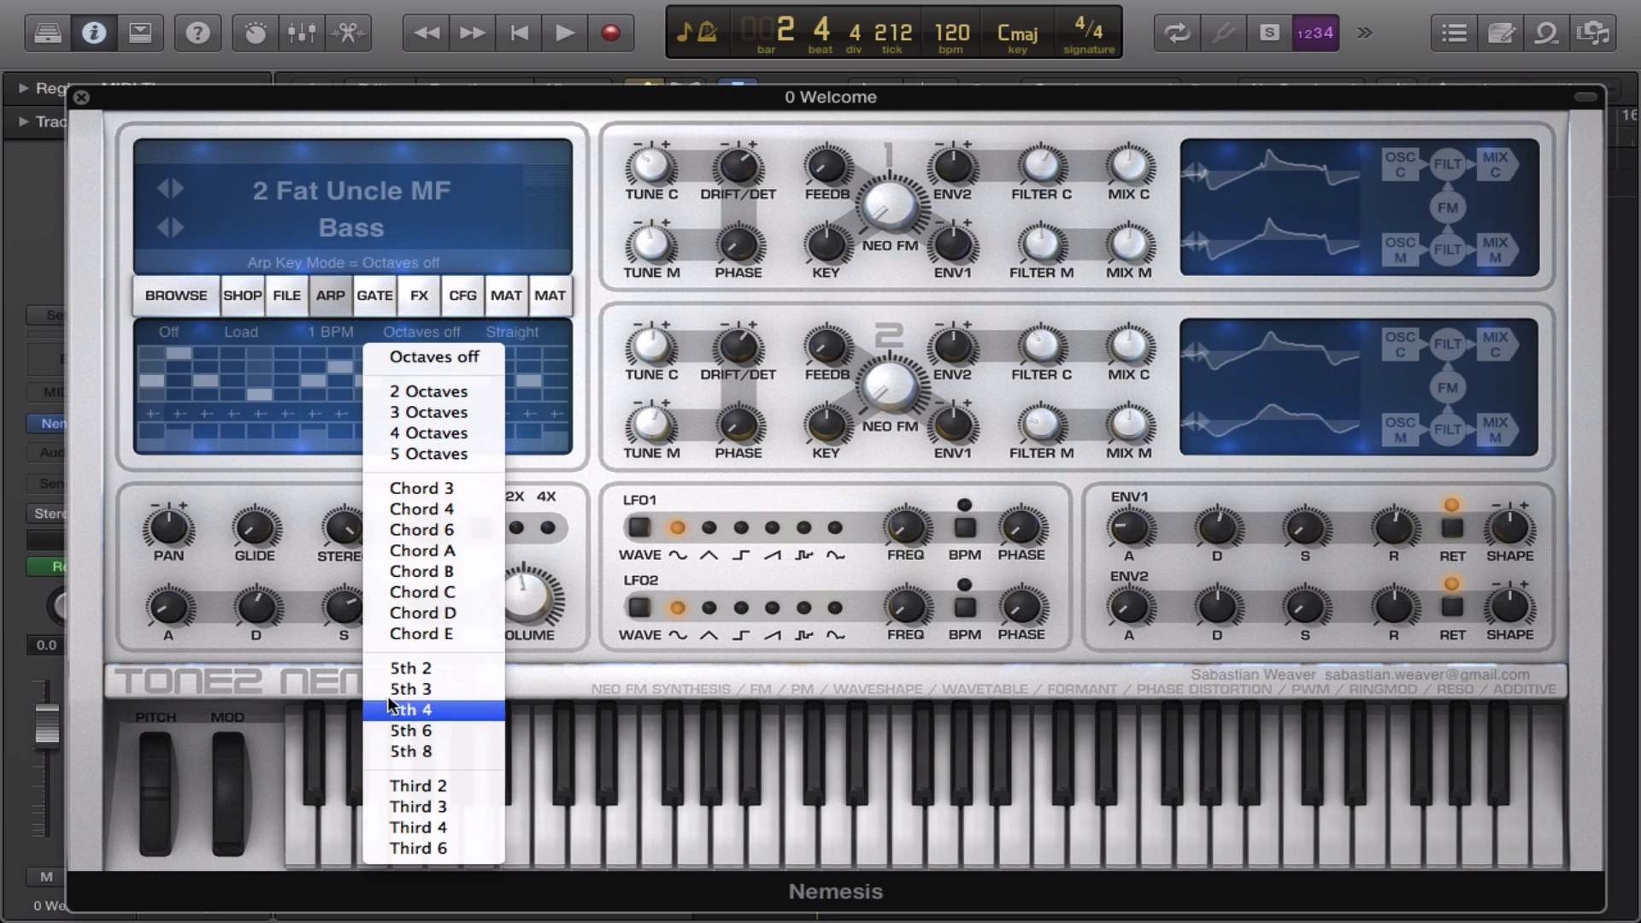
click(487, 335)
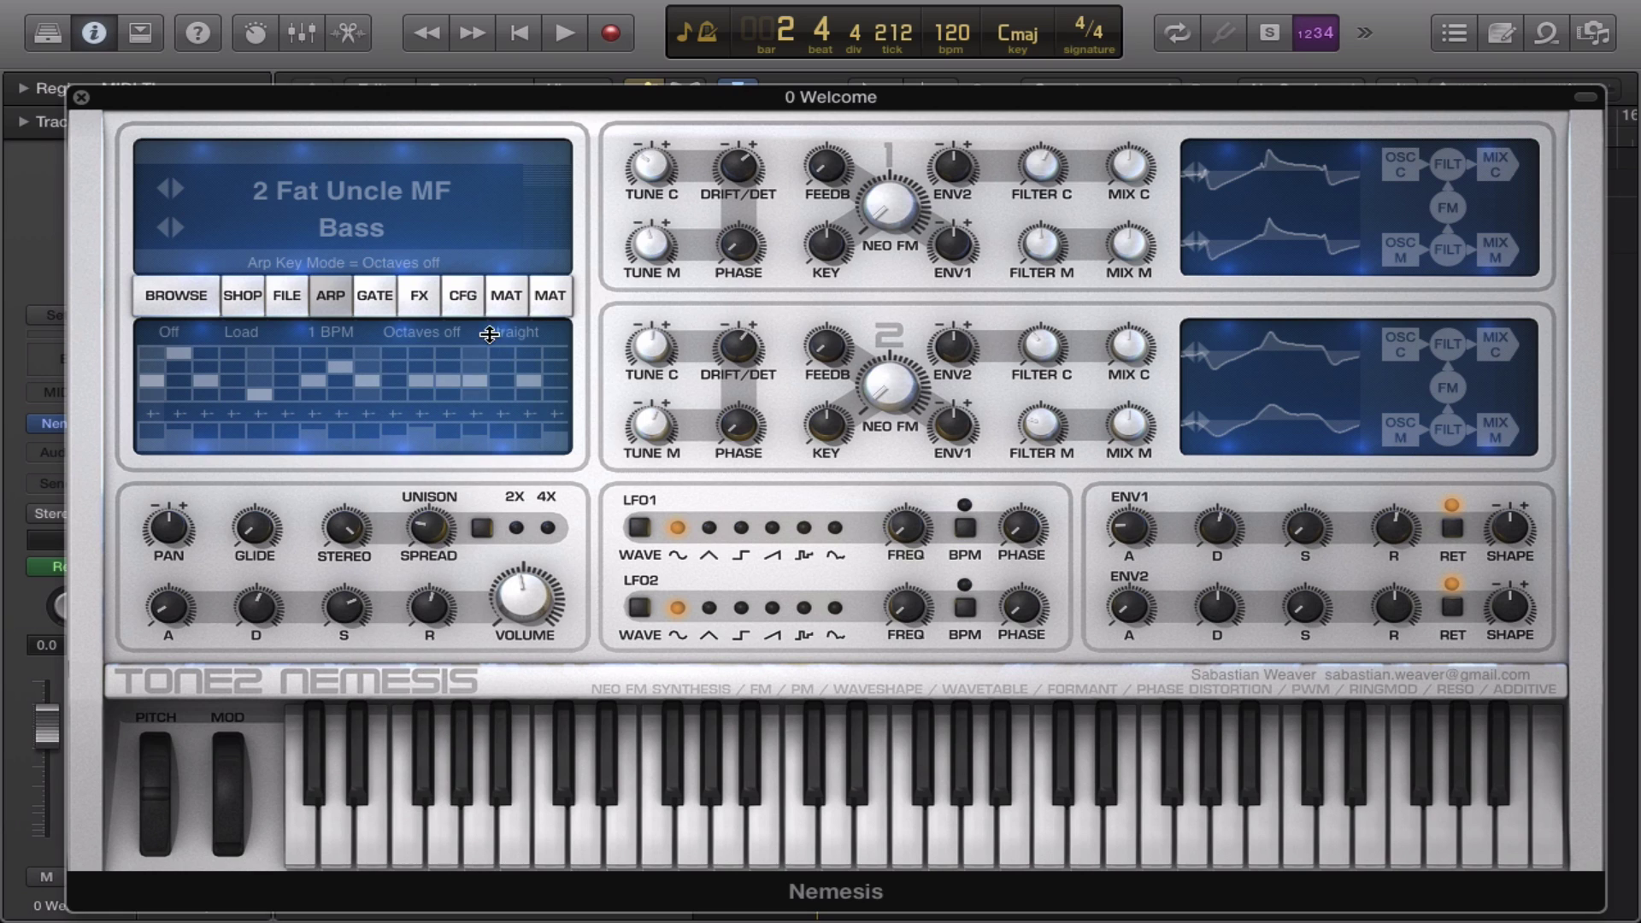
Edit the trancegate pattern by switching steps 4L and 10L on and steps 3R, 6L and 9R off.
click(365, 304)
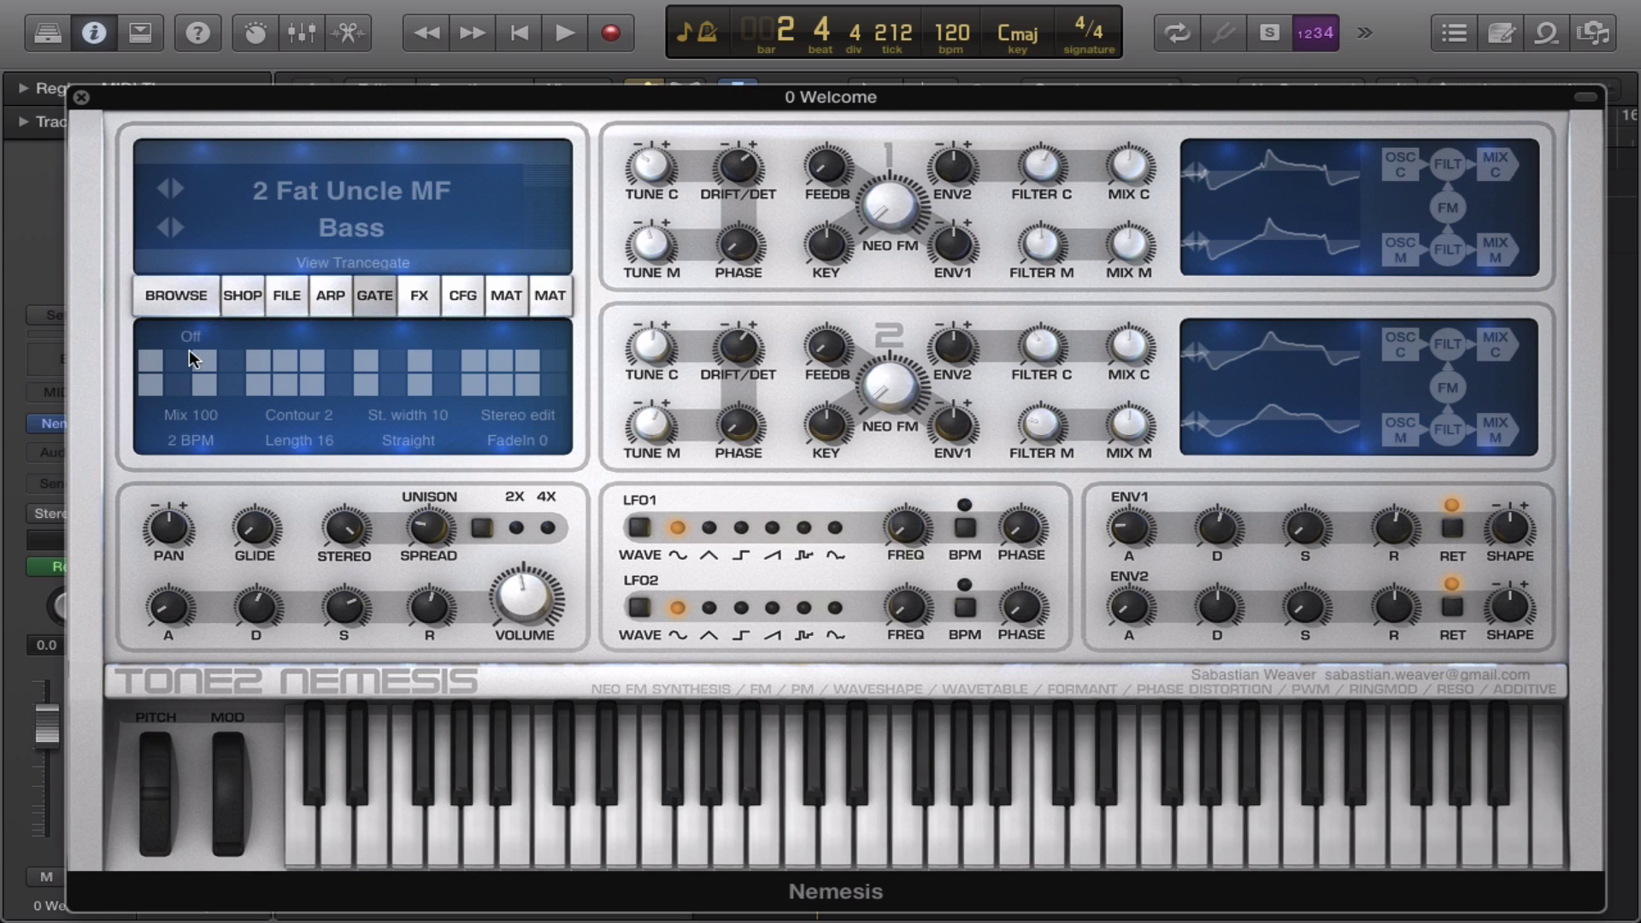
click(369, 384)
click(395, 365)
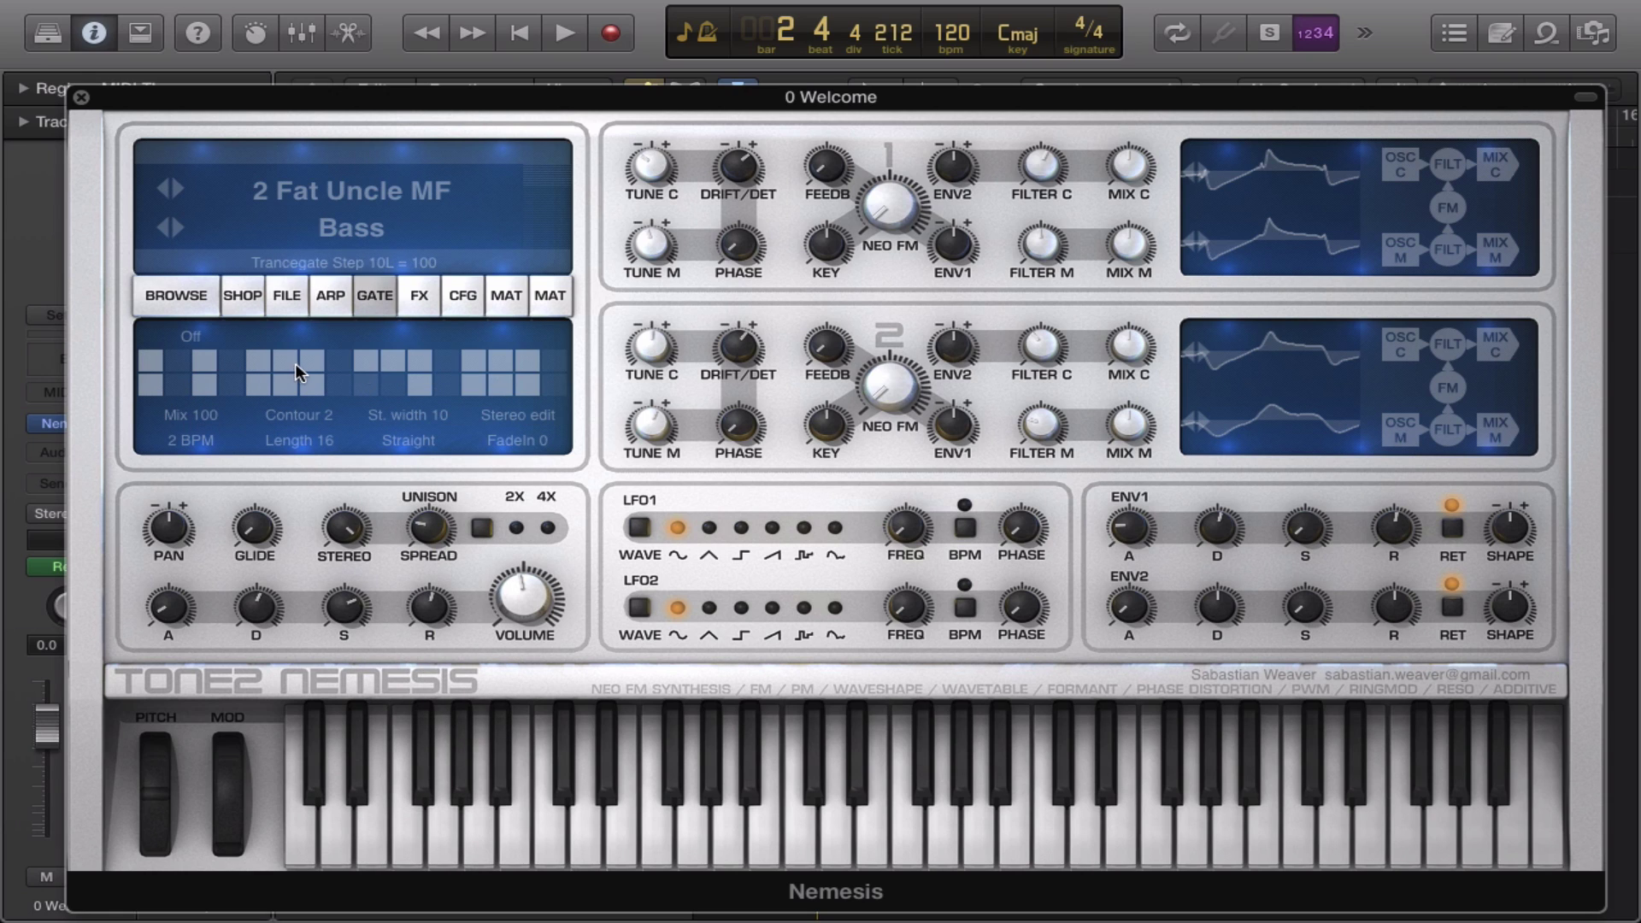
click(293, 365)
click(231, 363)
click(197, 375)
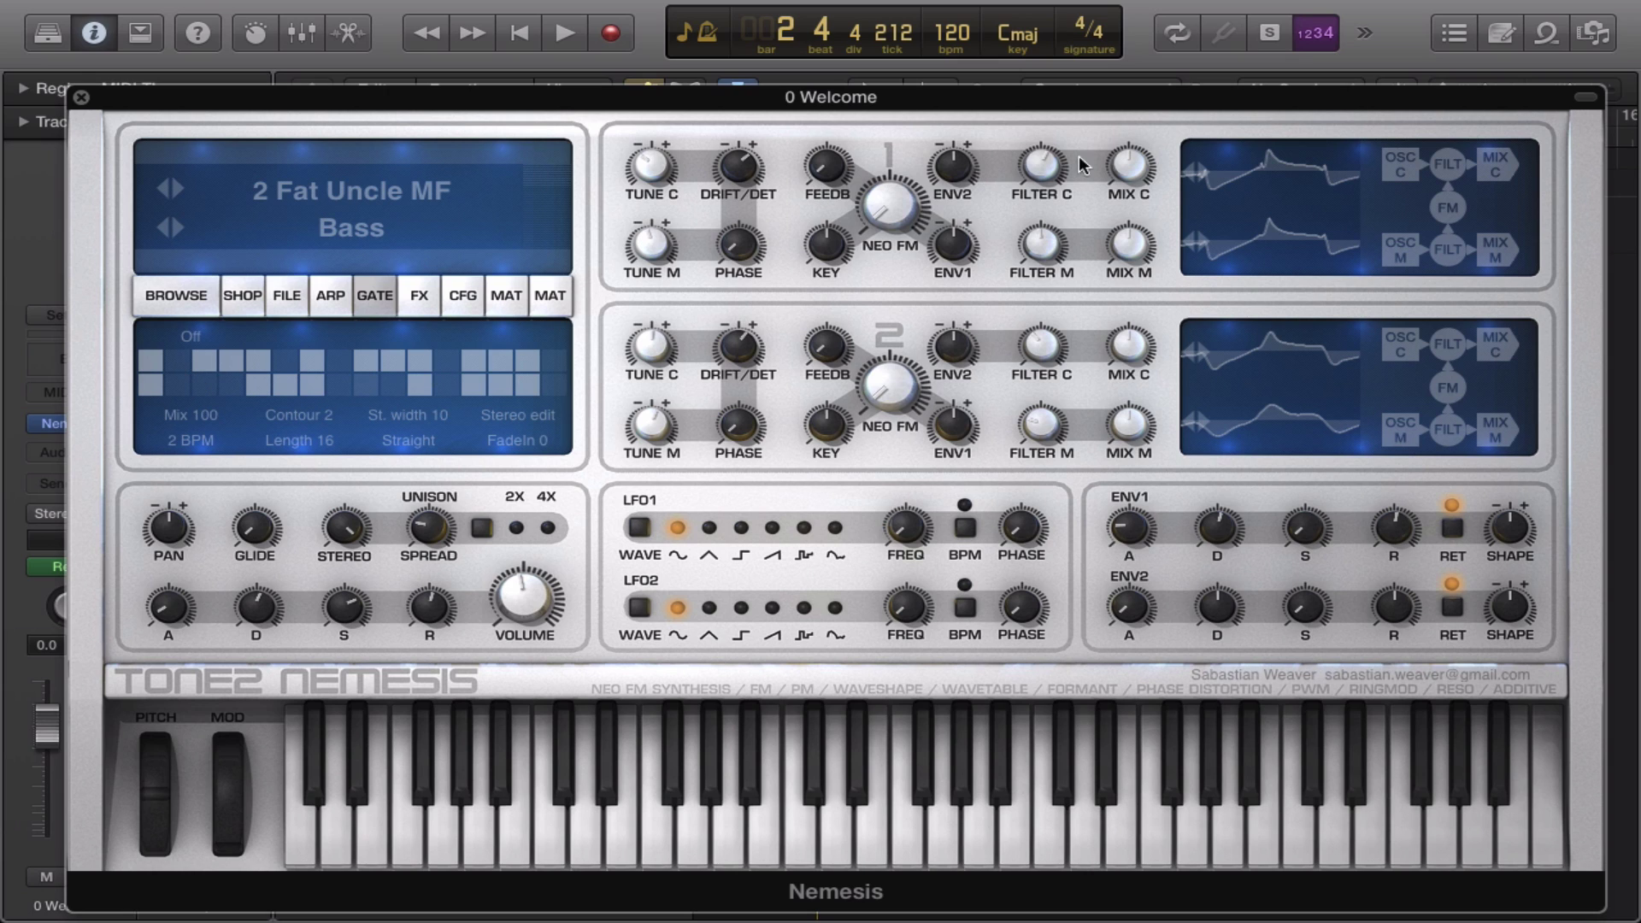
Reset the whole patch with Init all.
click(287, 295)
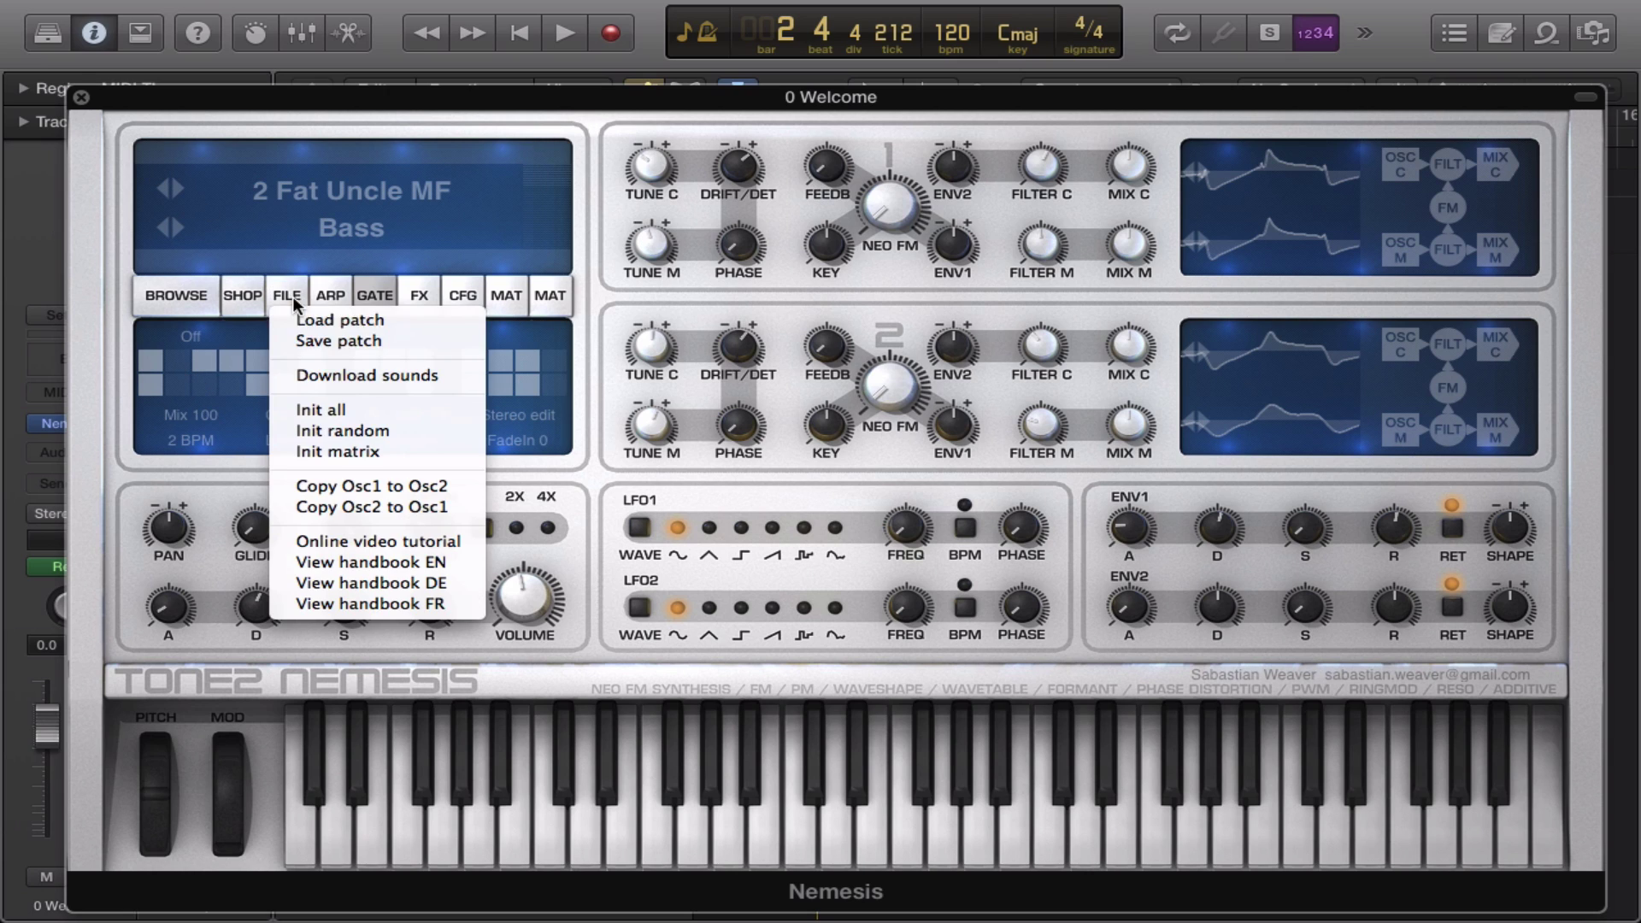
click(323, 412)
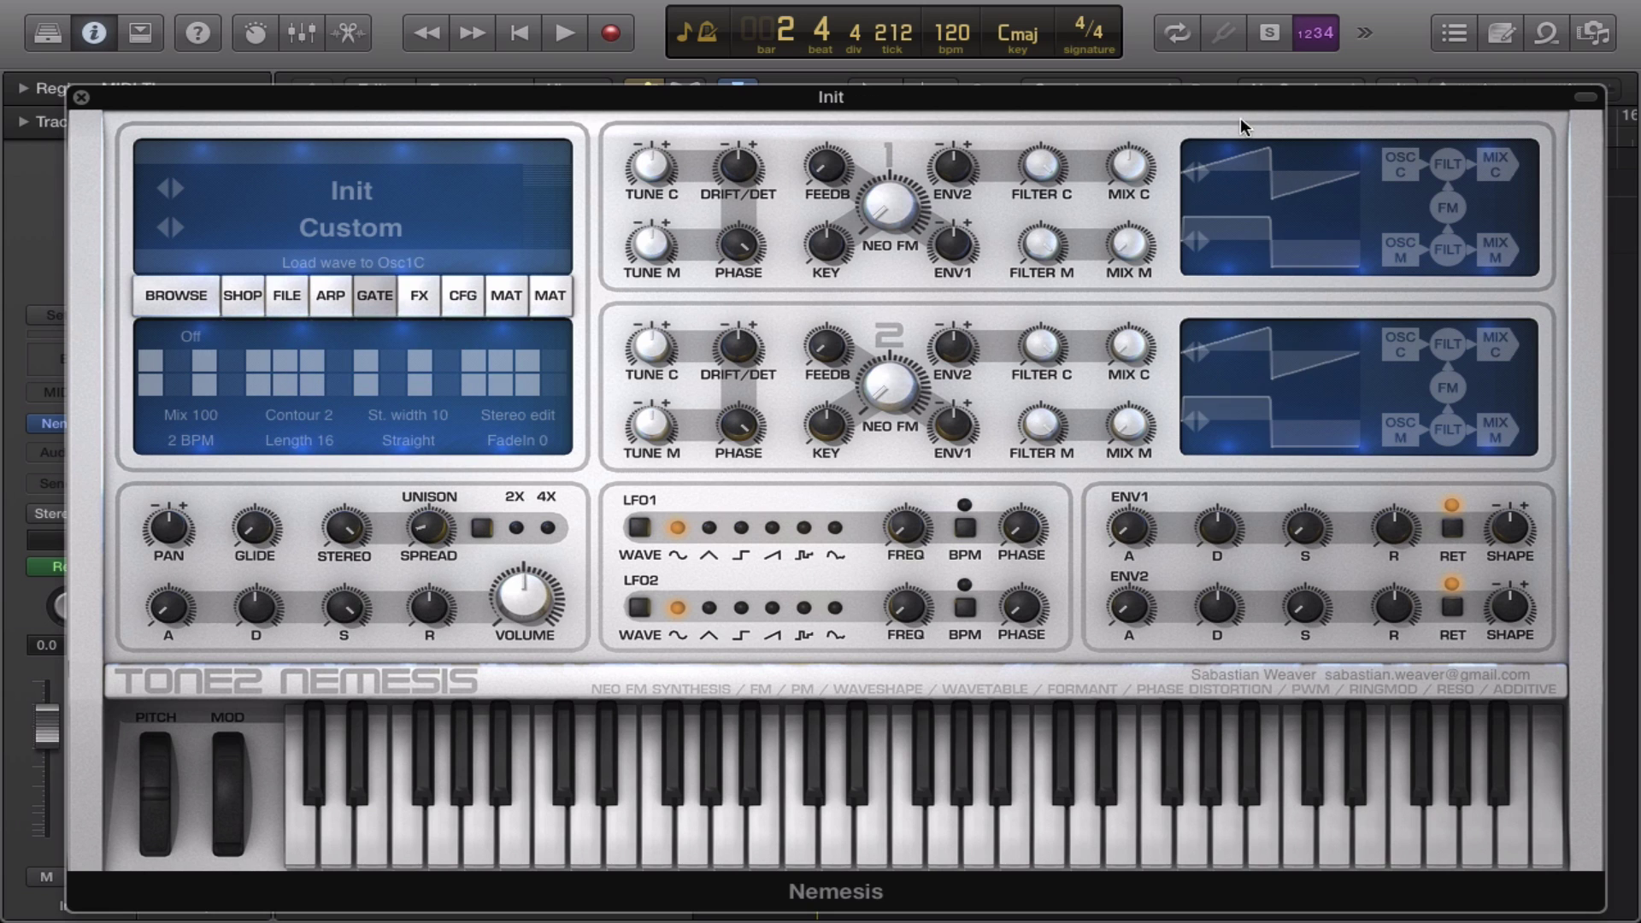
Load a multi-cycle saw waveform into oscillator 1's carrier and the Formant 4 waveform into its modulator.
click(1297, 178)
click(1302, 367)
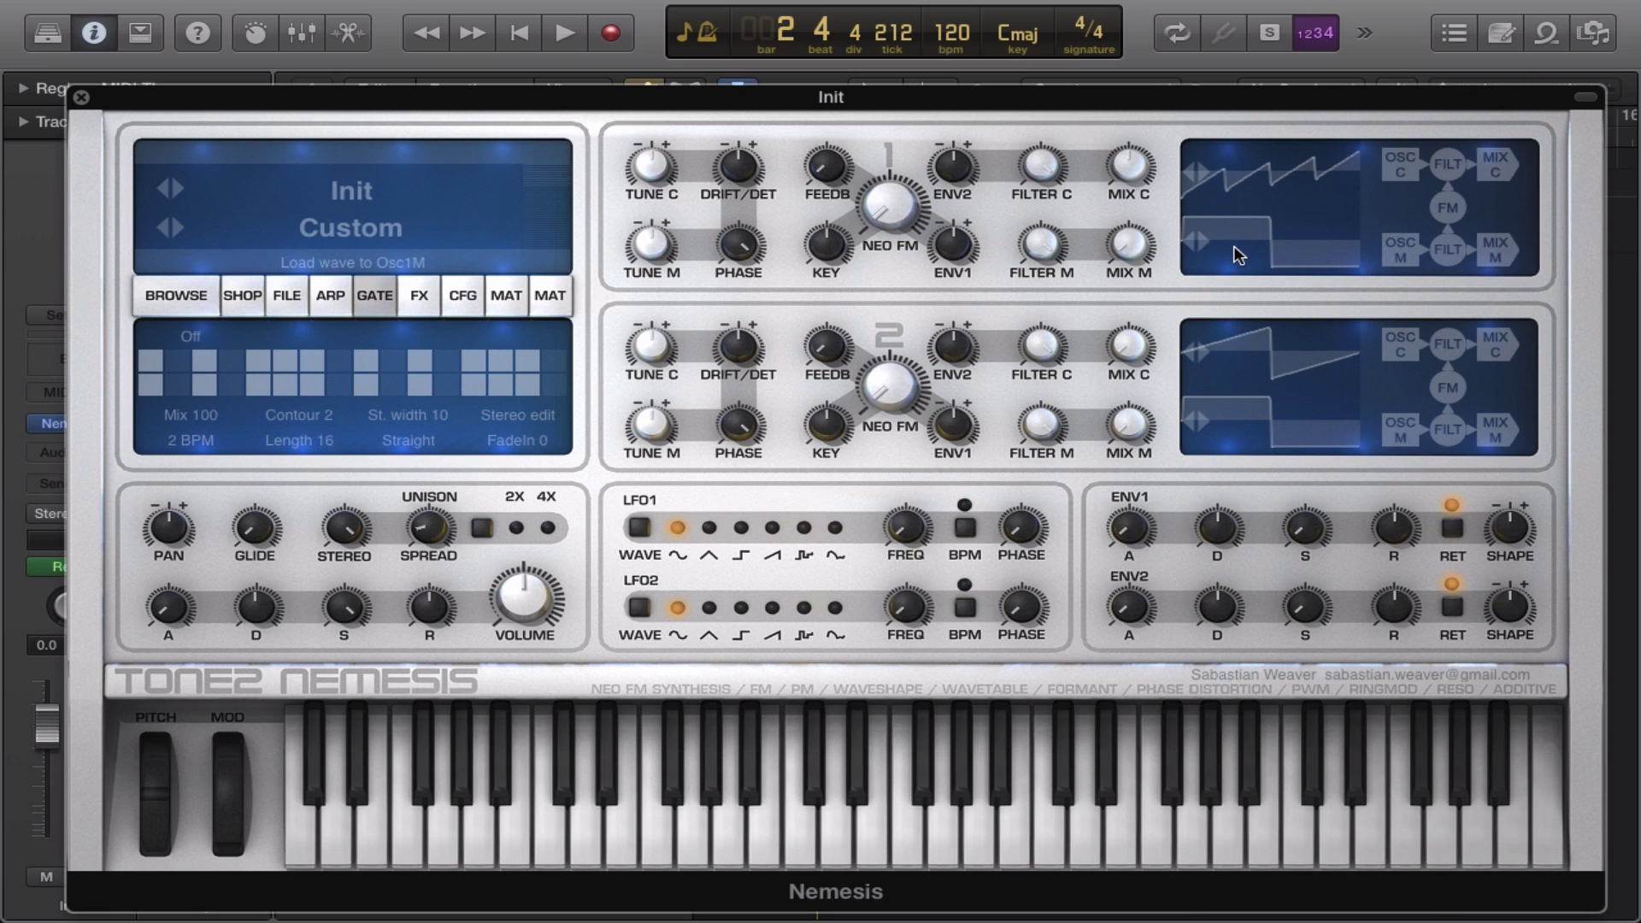
click(1273, 244)
scroll(1346, 737, down, 5)
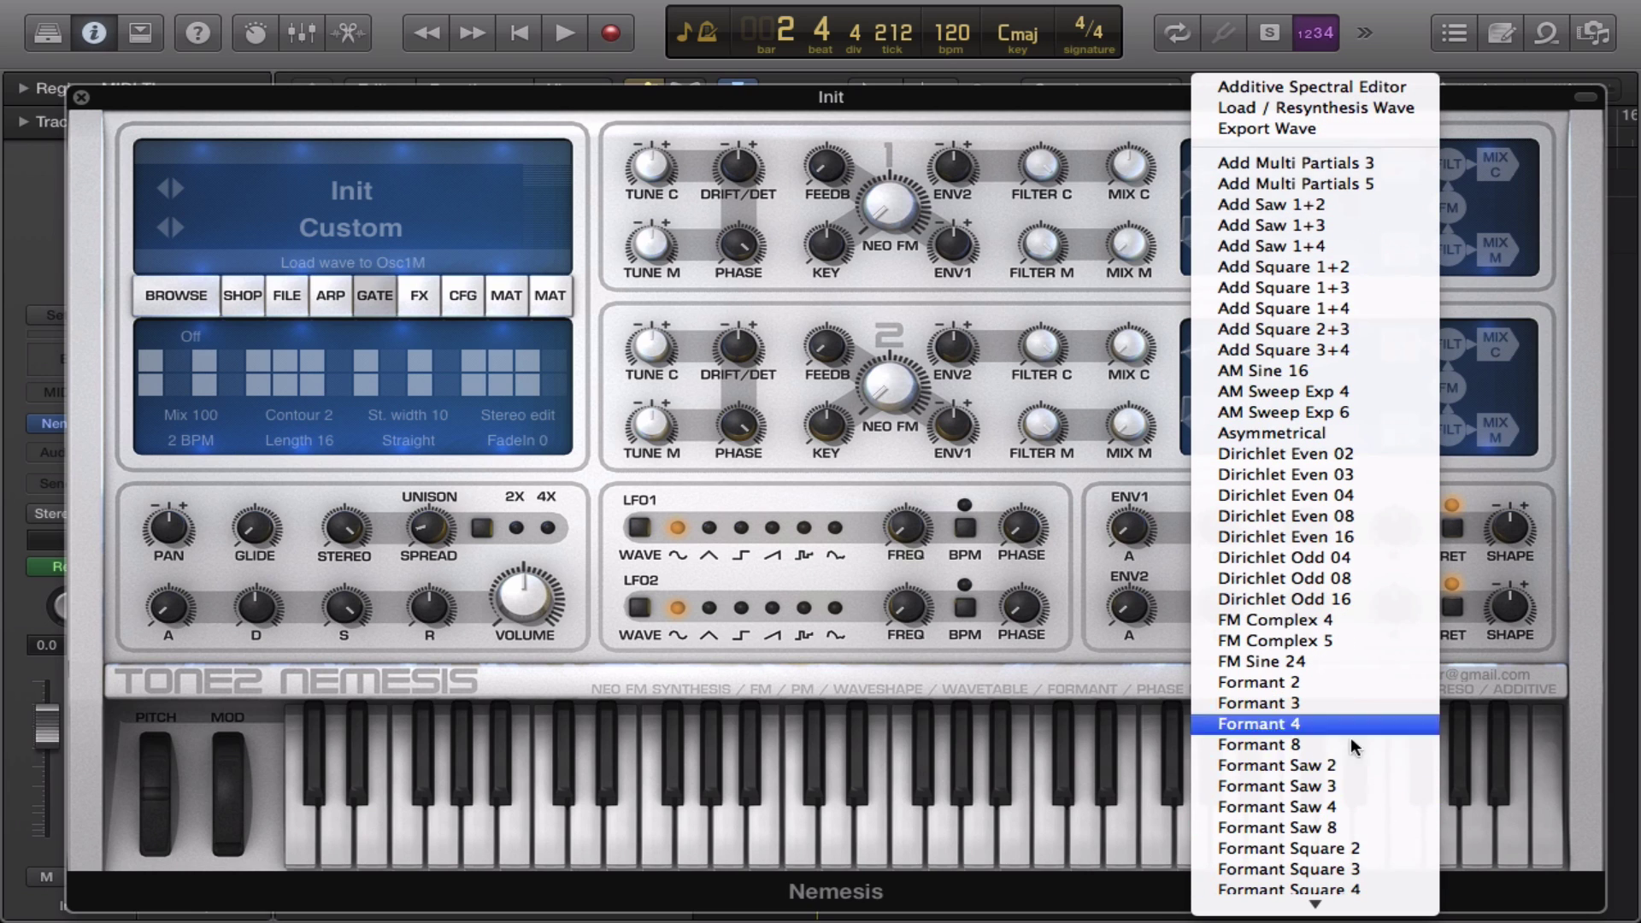
click(1328, 723)
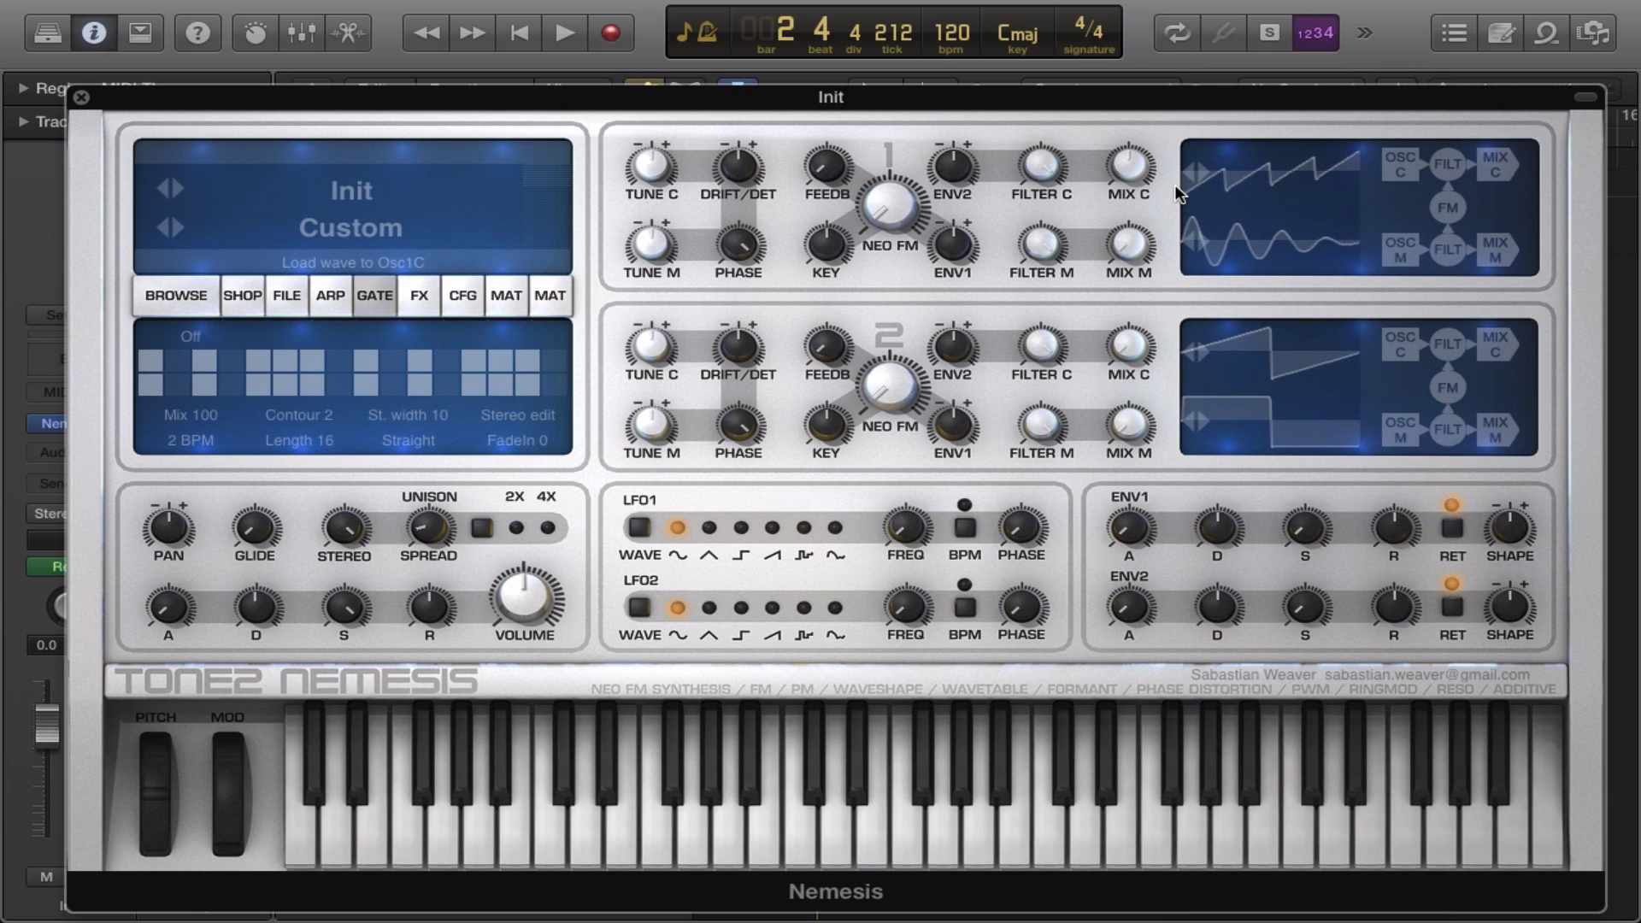
Raise oscillator 1's modulator mix and ENV1 amount, and sweep its neo FM amount up and back to minimum.
drag(904, 216, 886, 98)
key(XF86AudioLowerVolume)
scroll(884, 208, up, 3)
drag(1126, 246, 1125, 136)
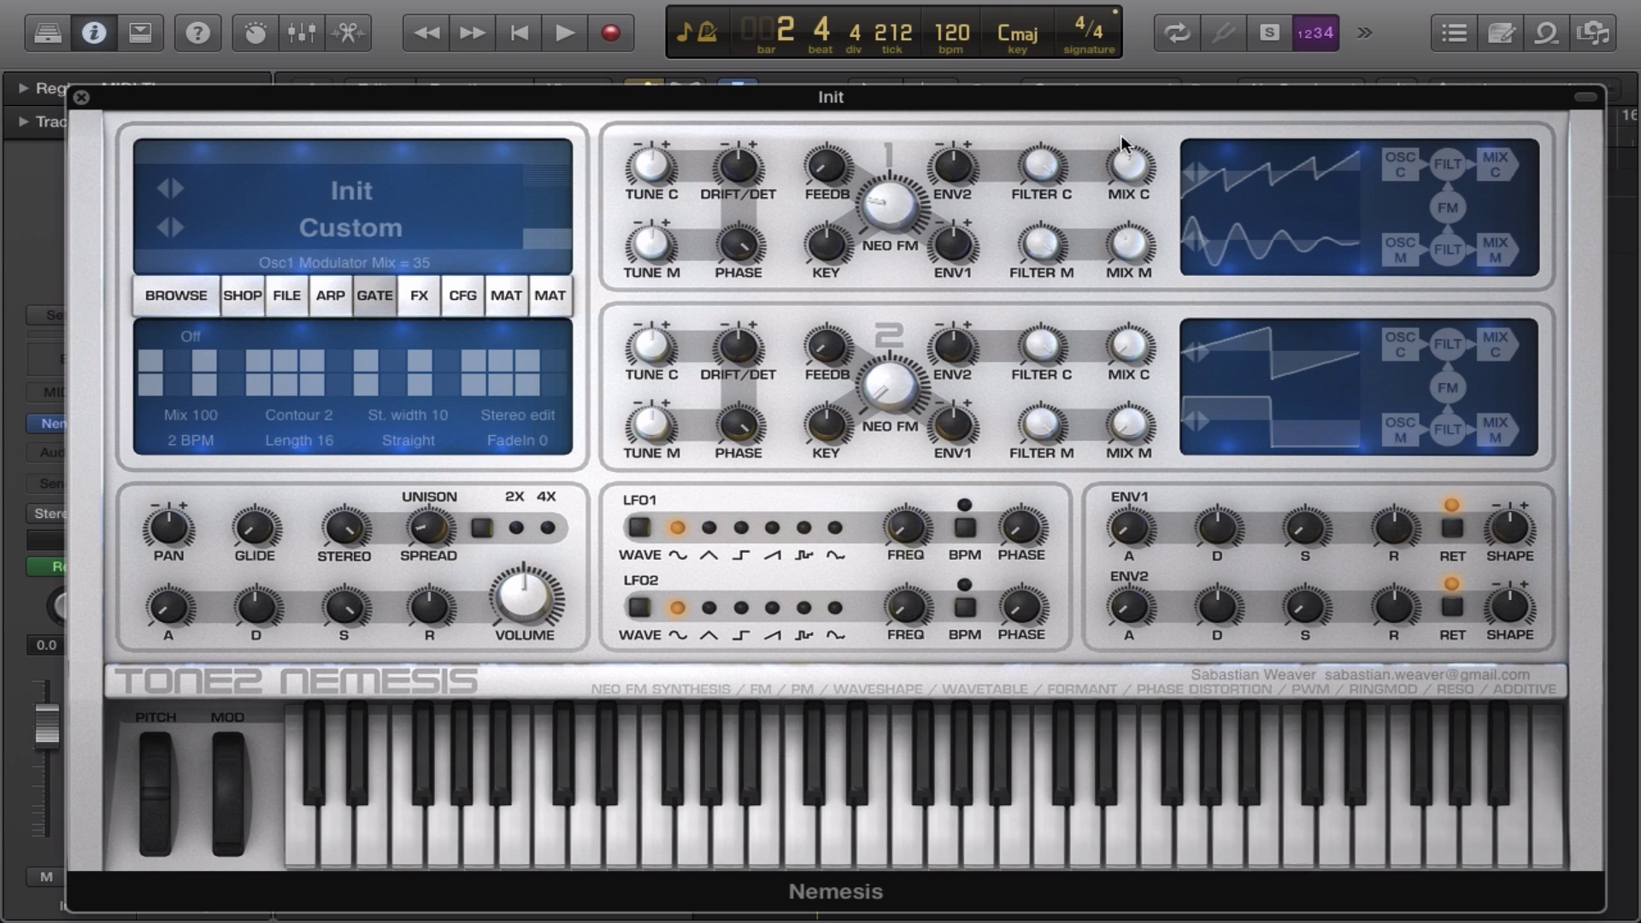
drag(888, 209, 889, 348)
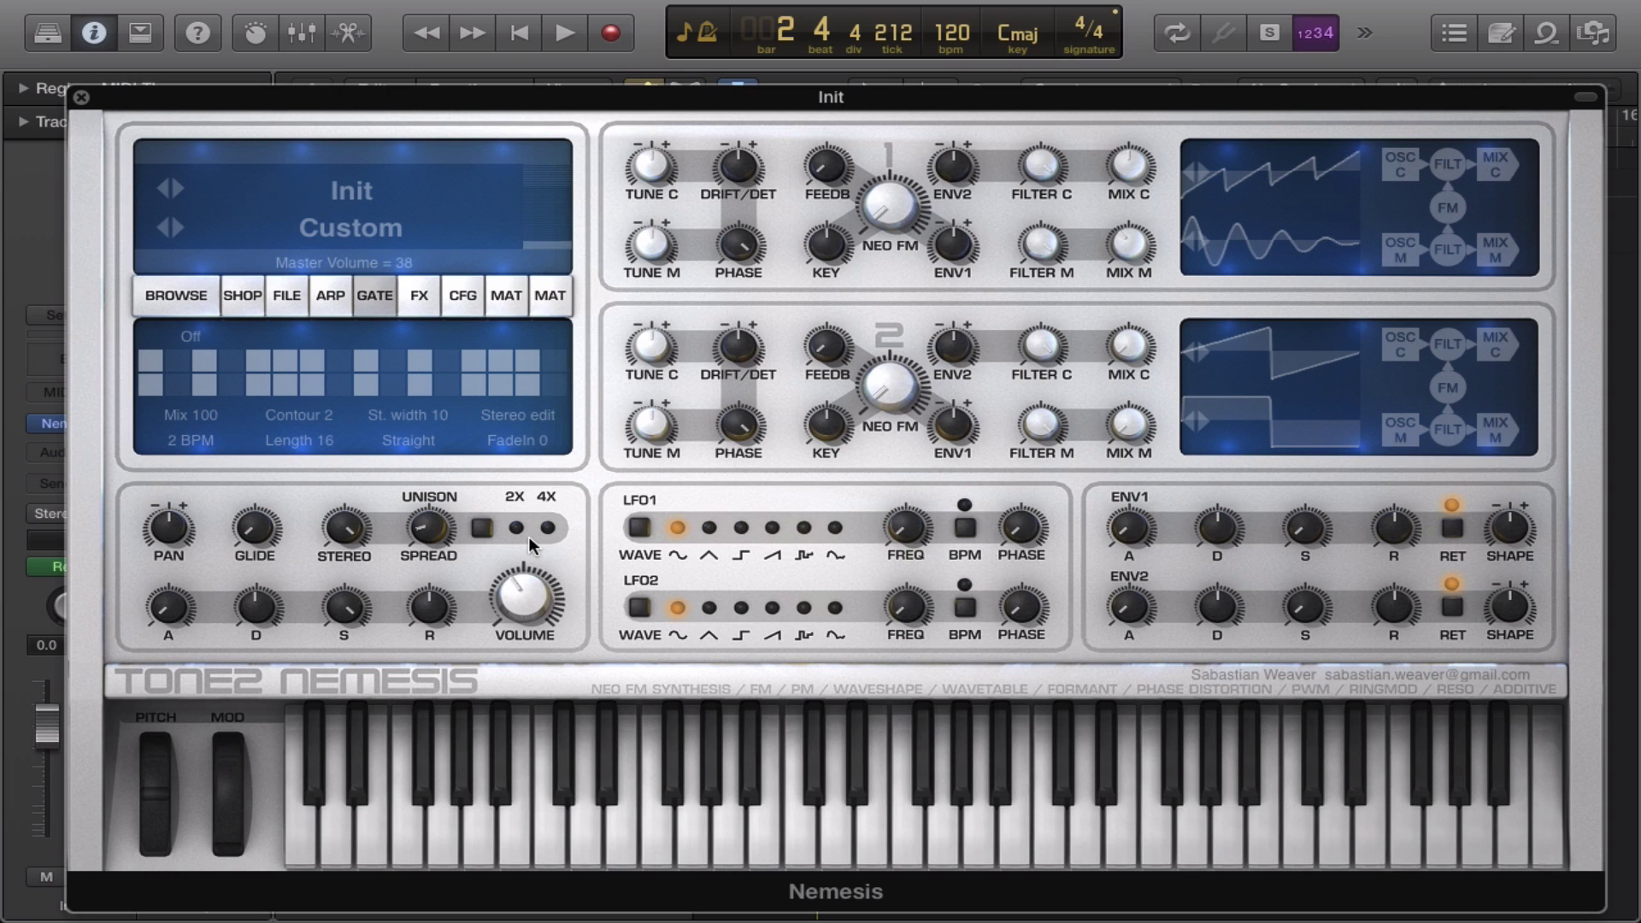
drag(928, 179, 923, 165)
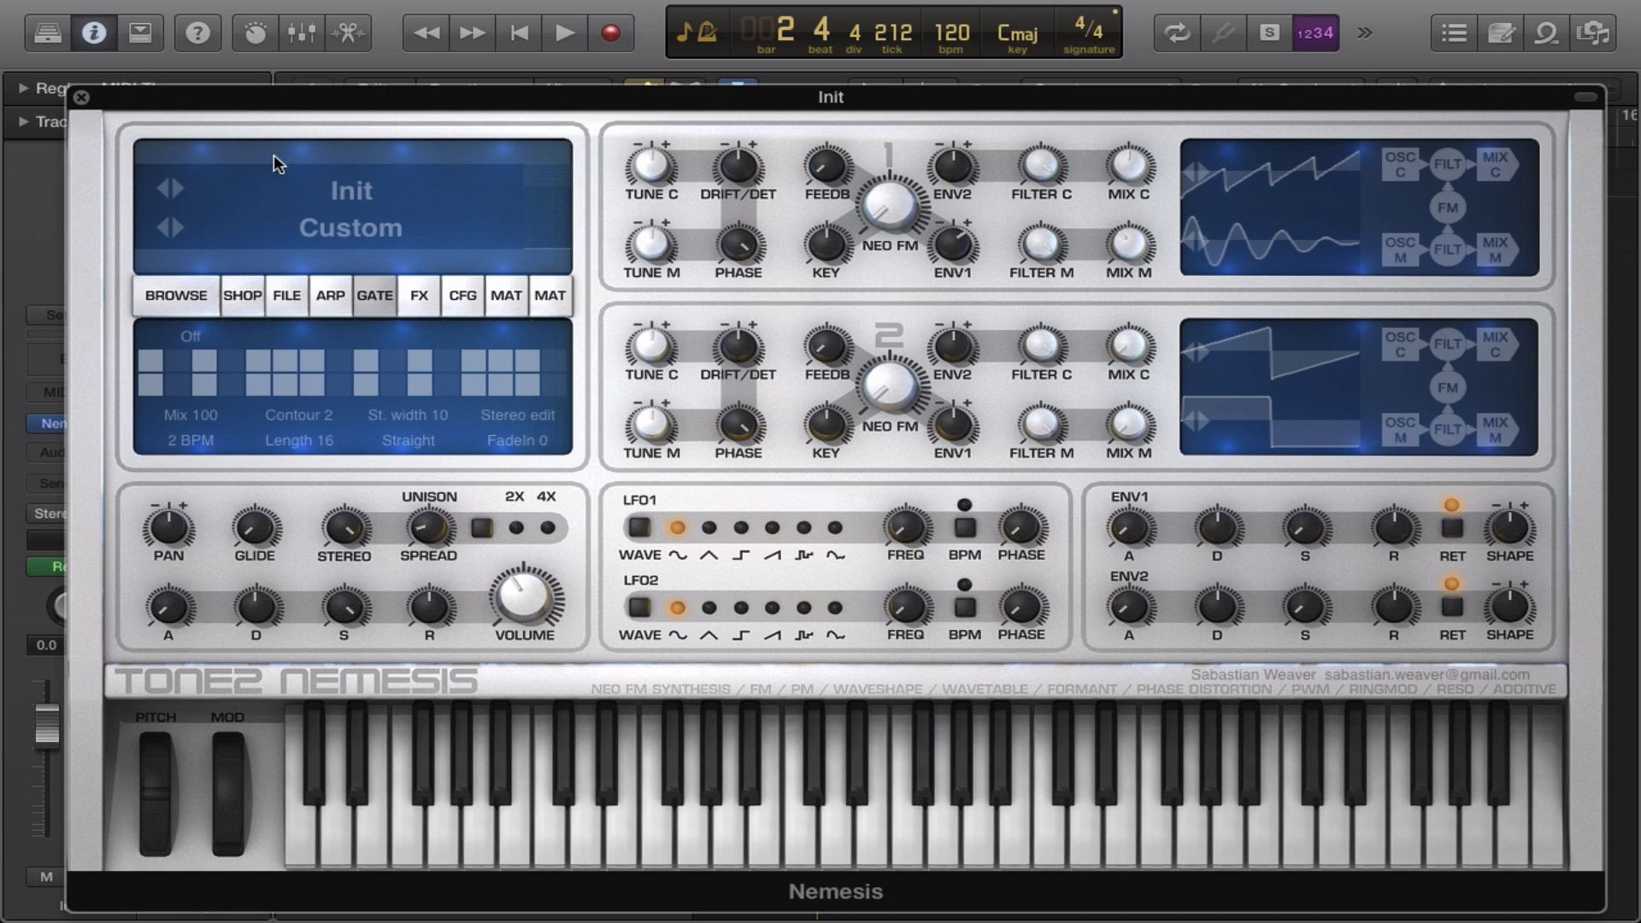
Turn on the trancegate in mono edit with only steps 1, 6, 7, 9, 13 and 15 active.
click(416, 312)
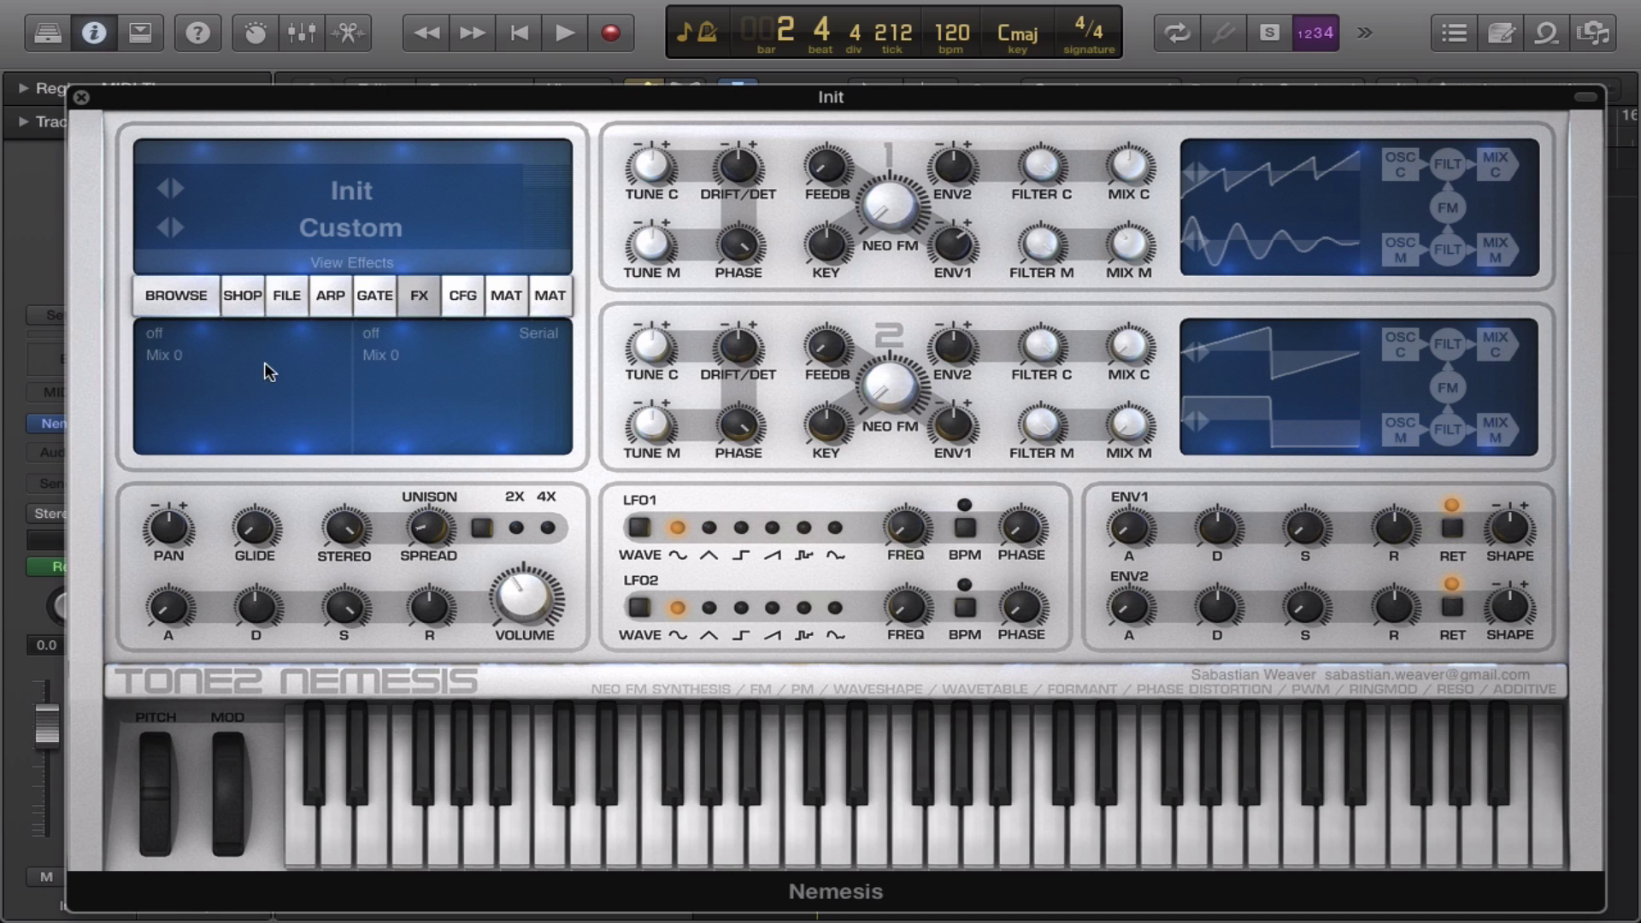
click(374, 295)
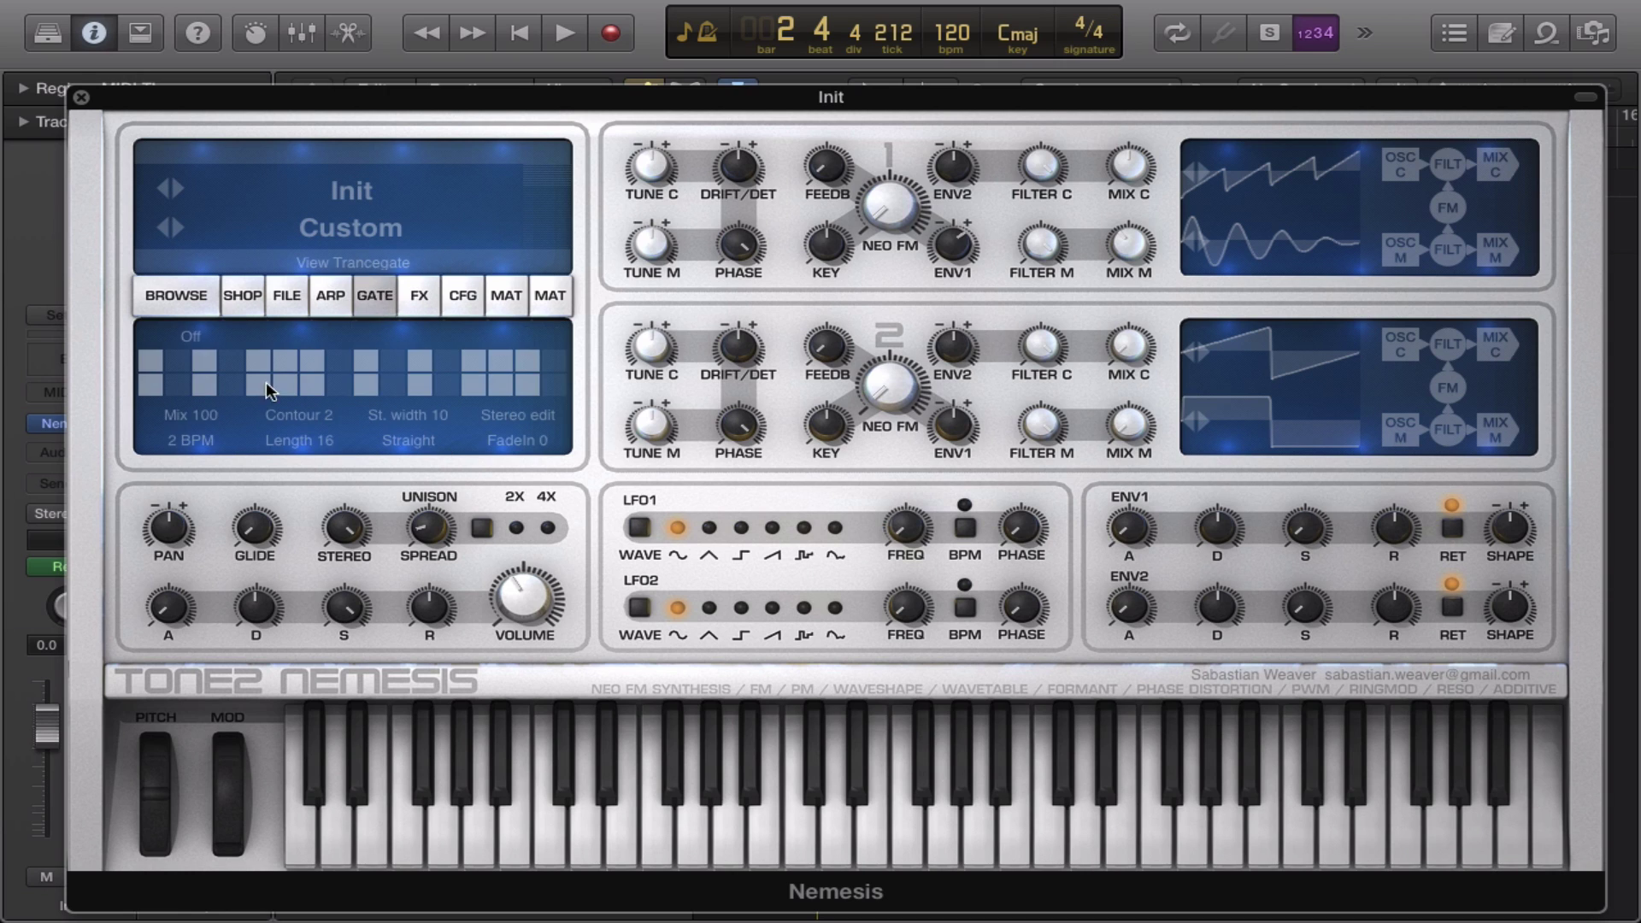
click(189, 344)
click(366, 384)
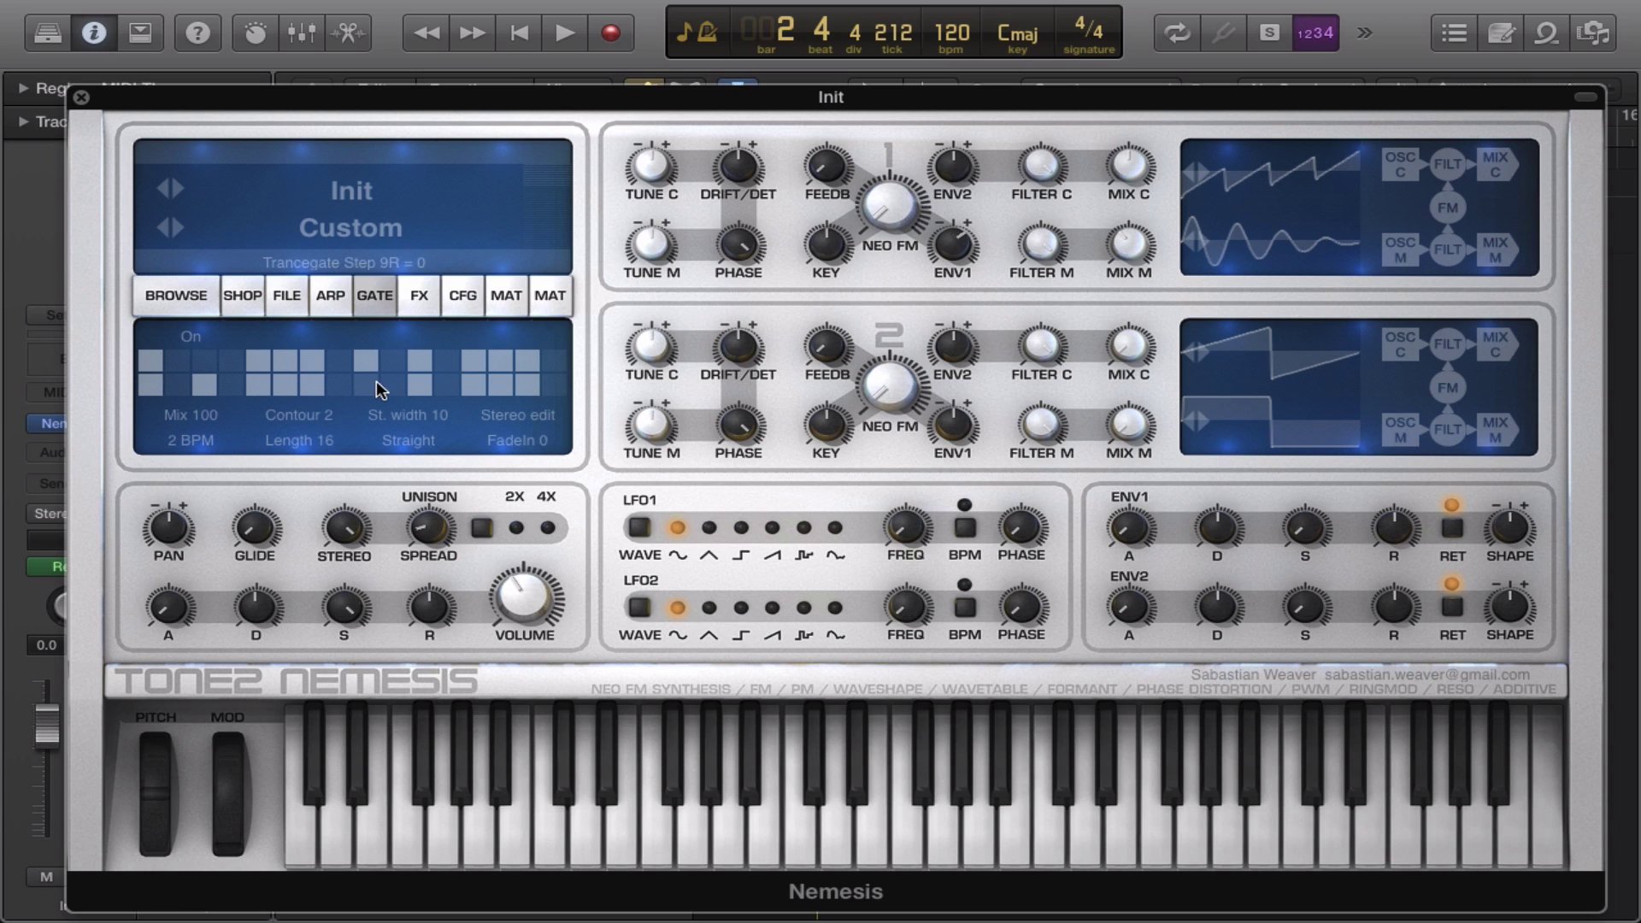
click(419, 361)
click(286, 384)
click(286, 384)
click(258, 361)
click(500, 363)
click(523, 404)
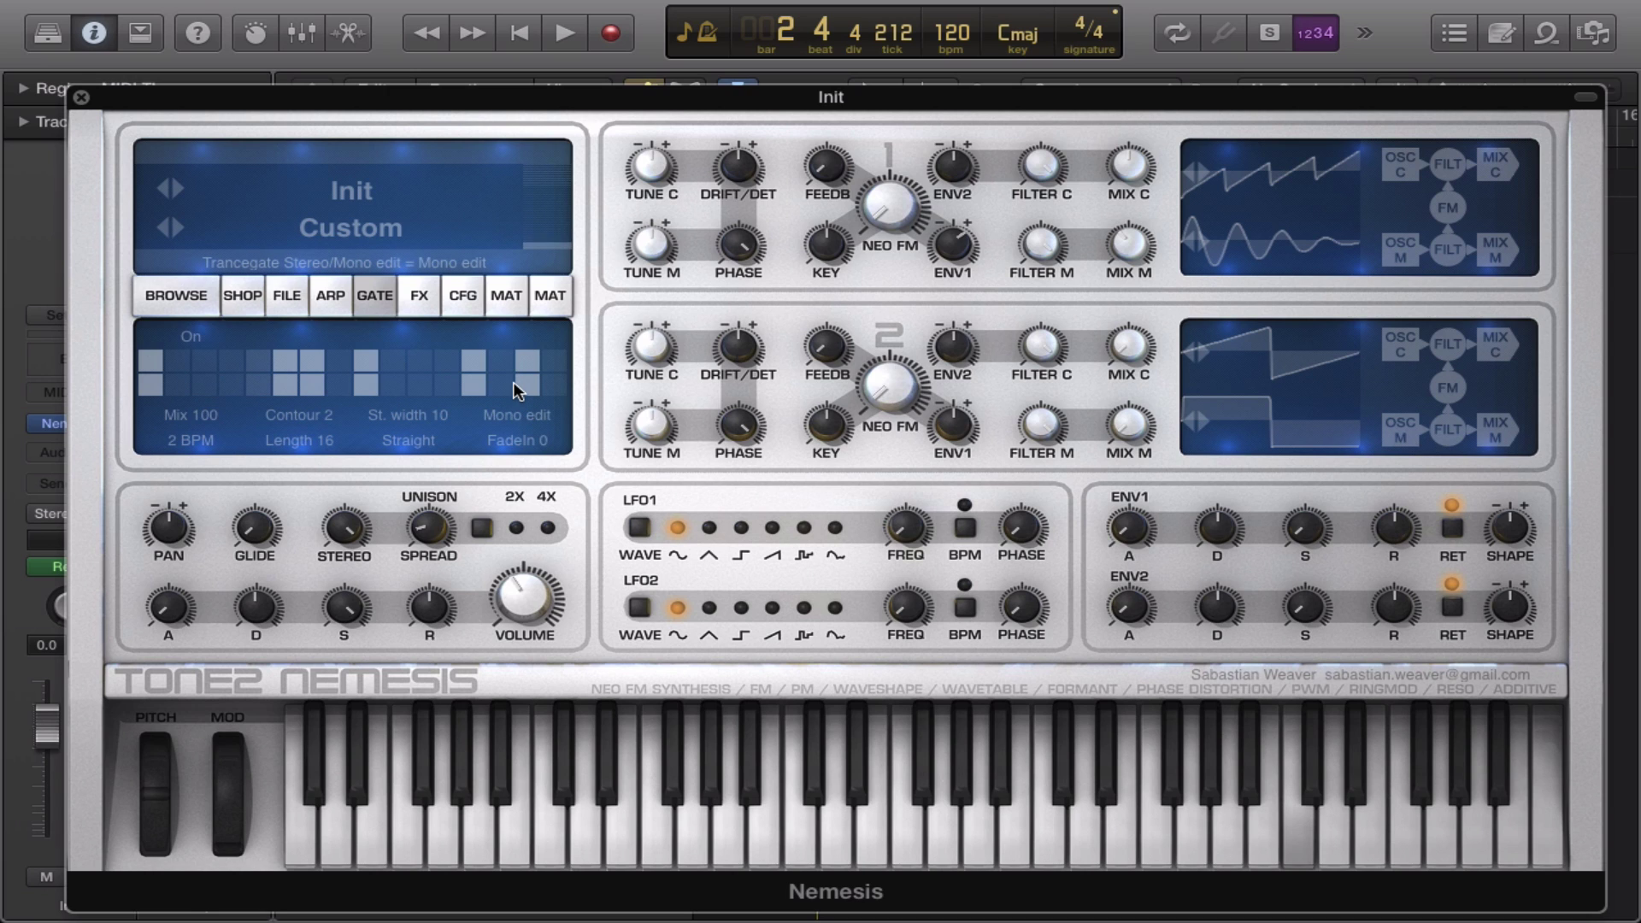
View the effects section's list of available effect types and its effect routing modes.
click(405, 293)
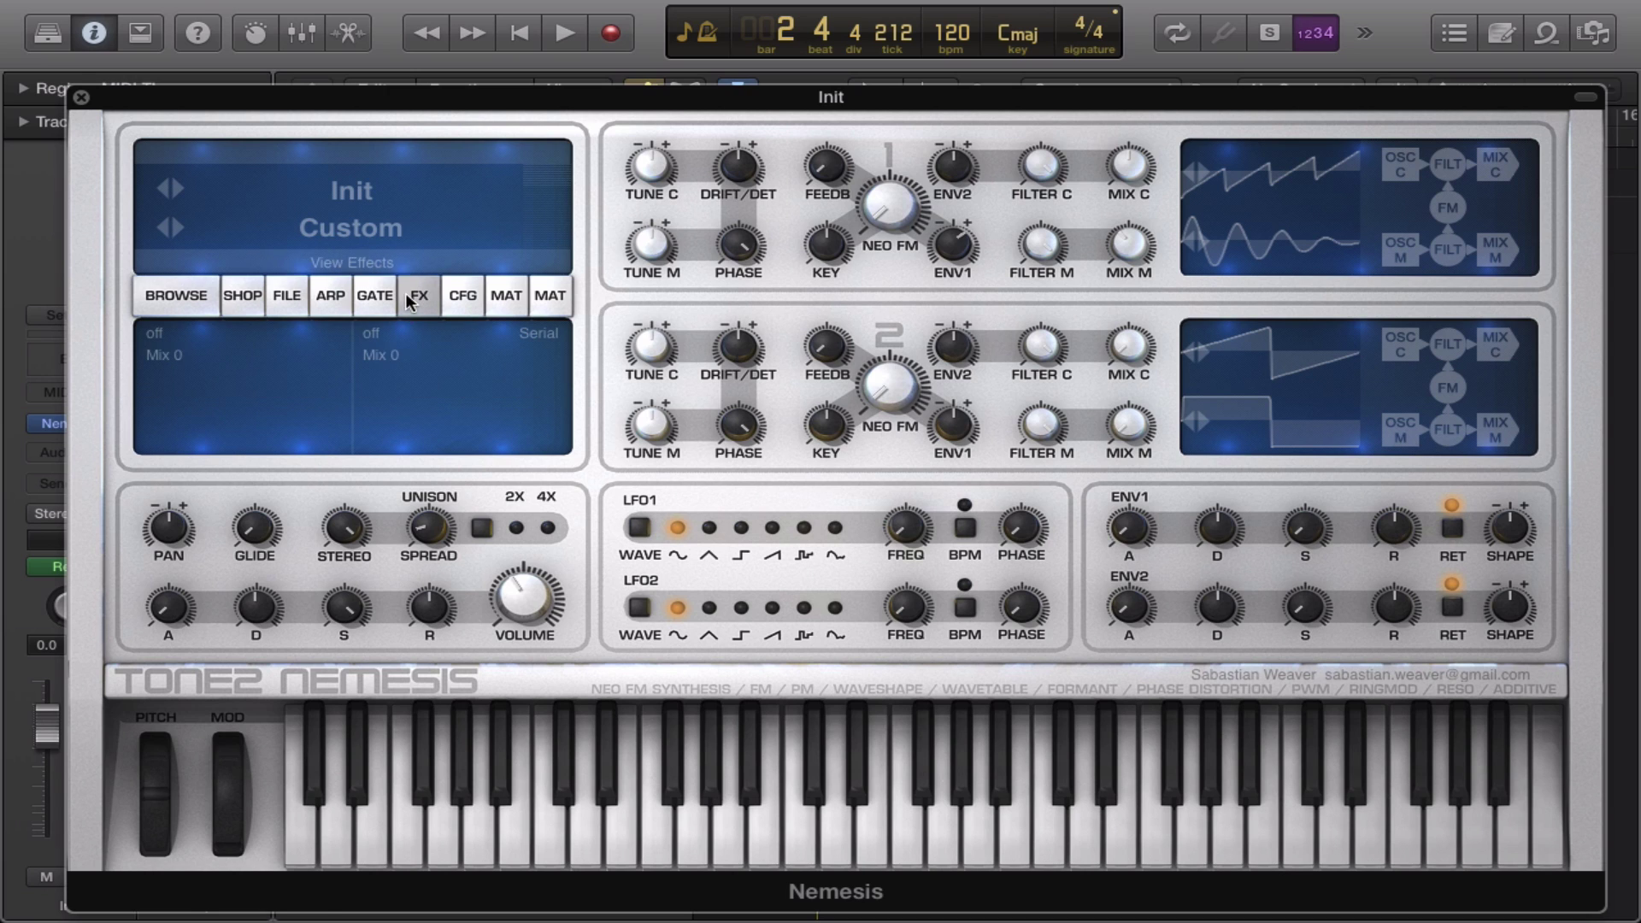
click(234, 340)
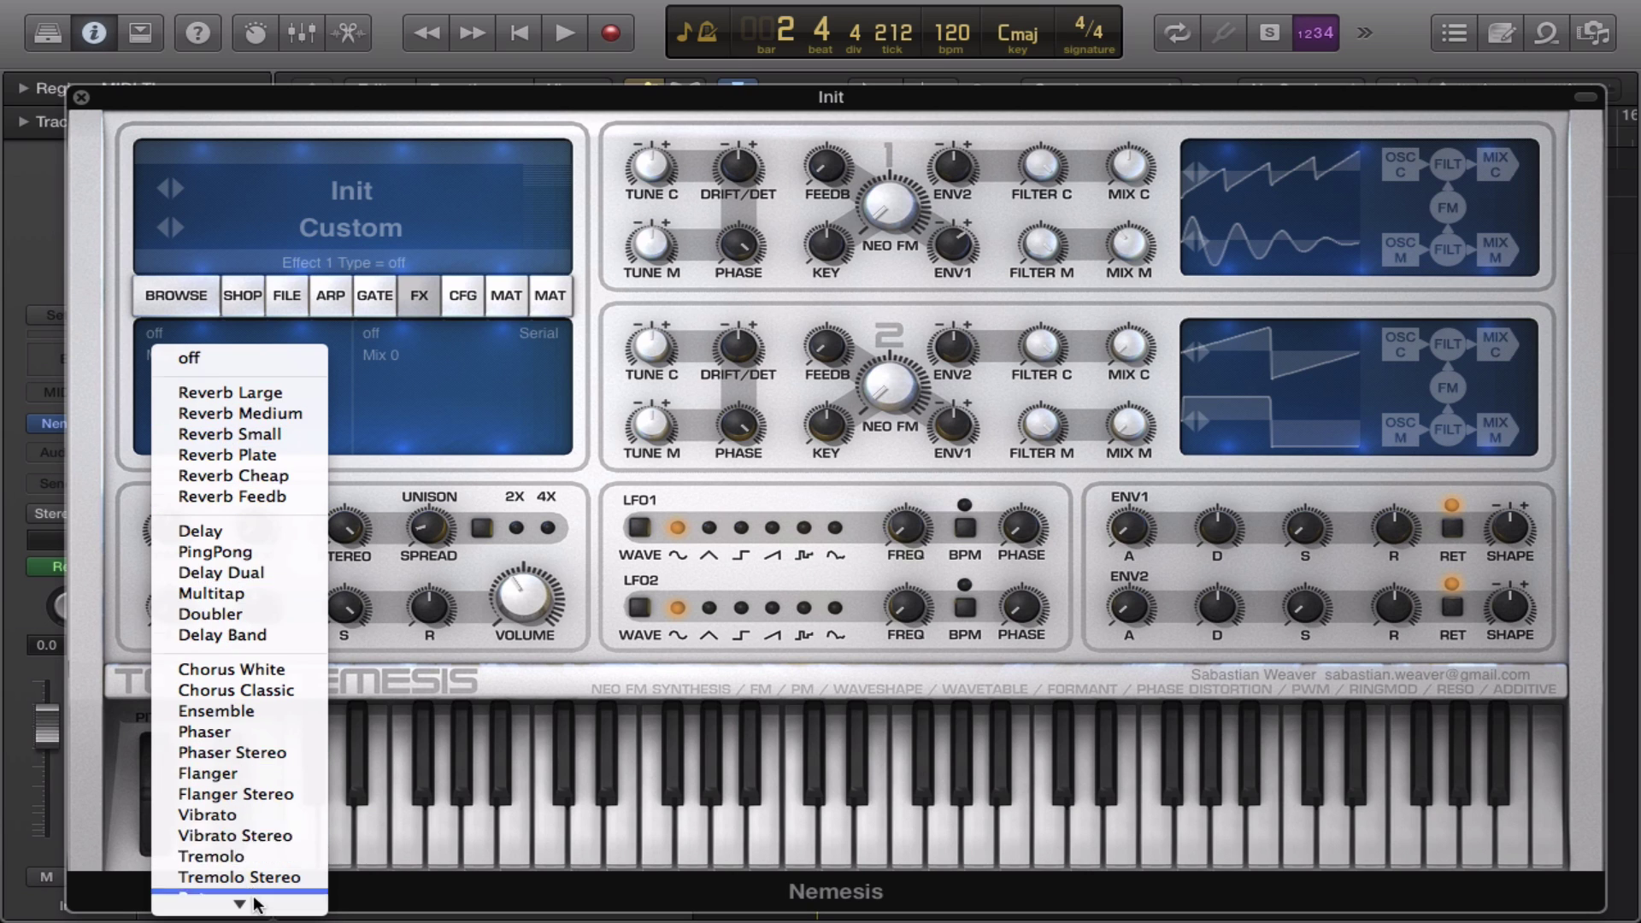
mouse_move(251, 902)
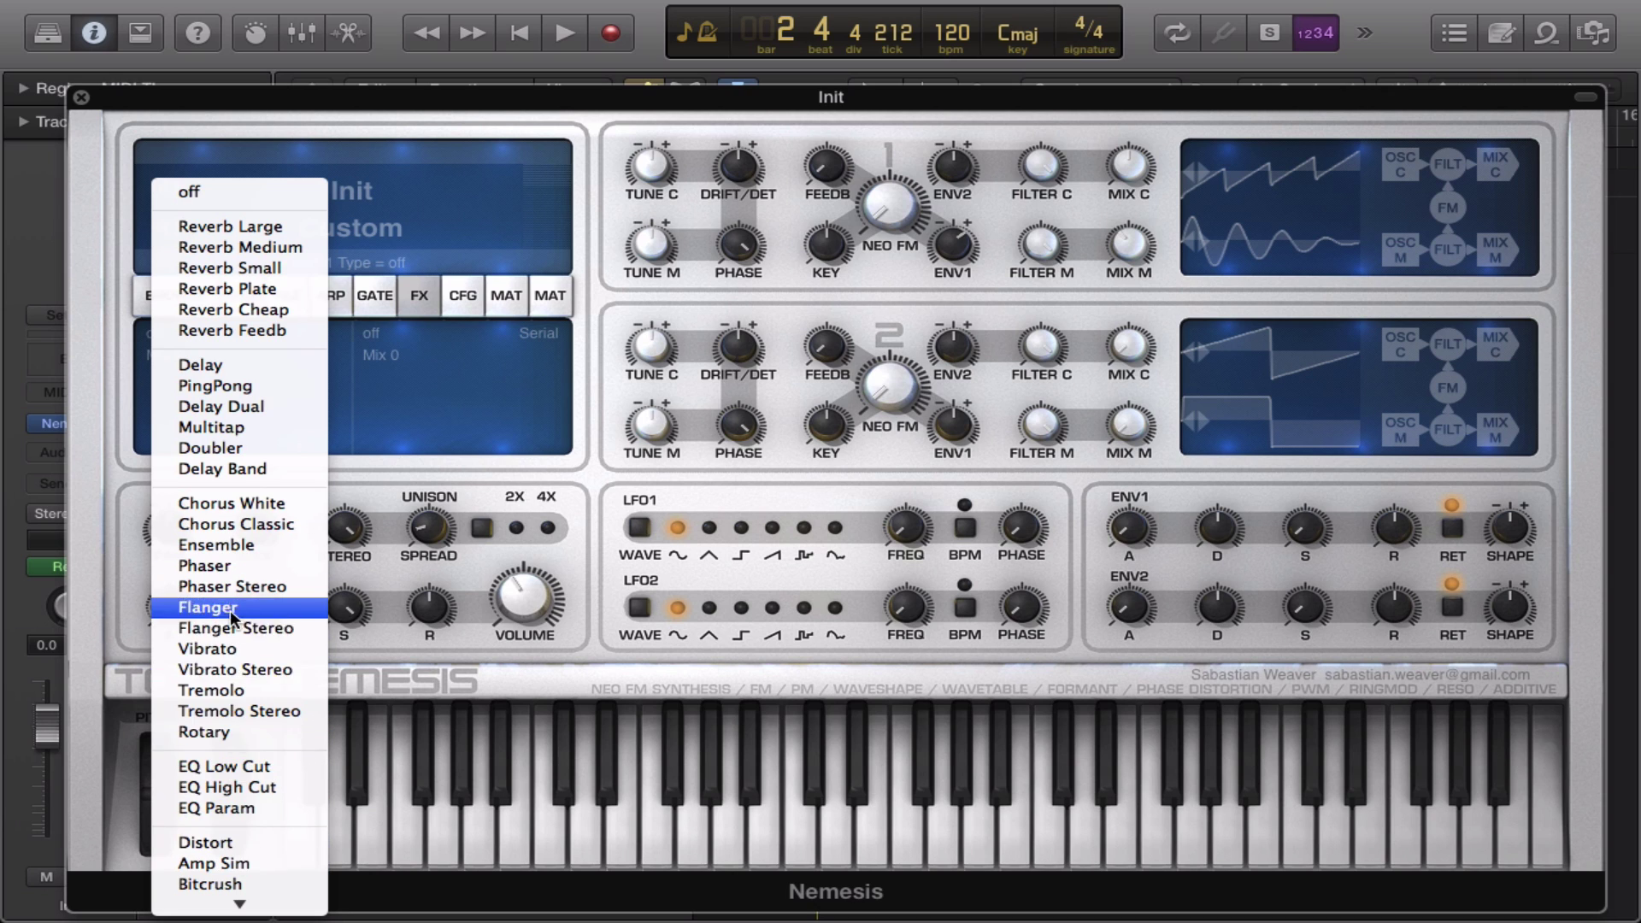
scroll(229, 610, down, 3)
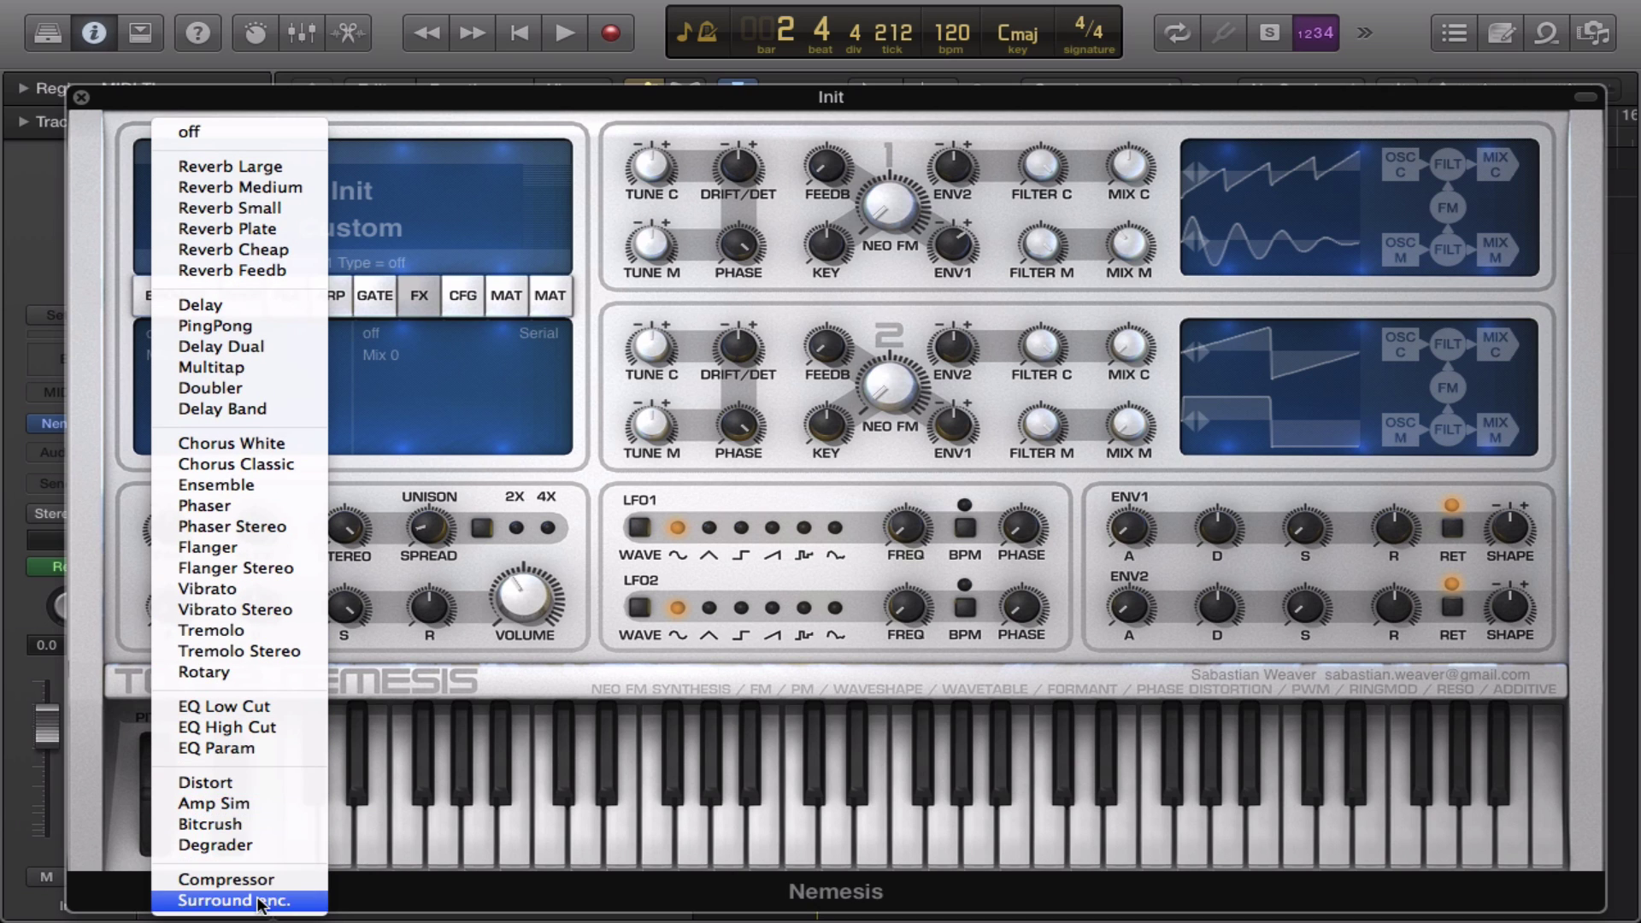
click(576, 343)
click(549, 335)
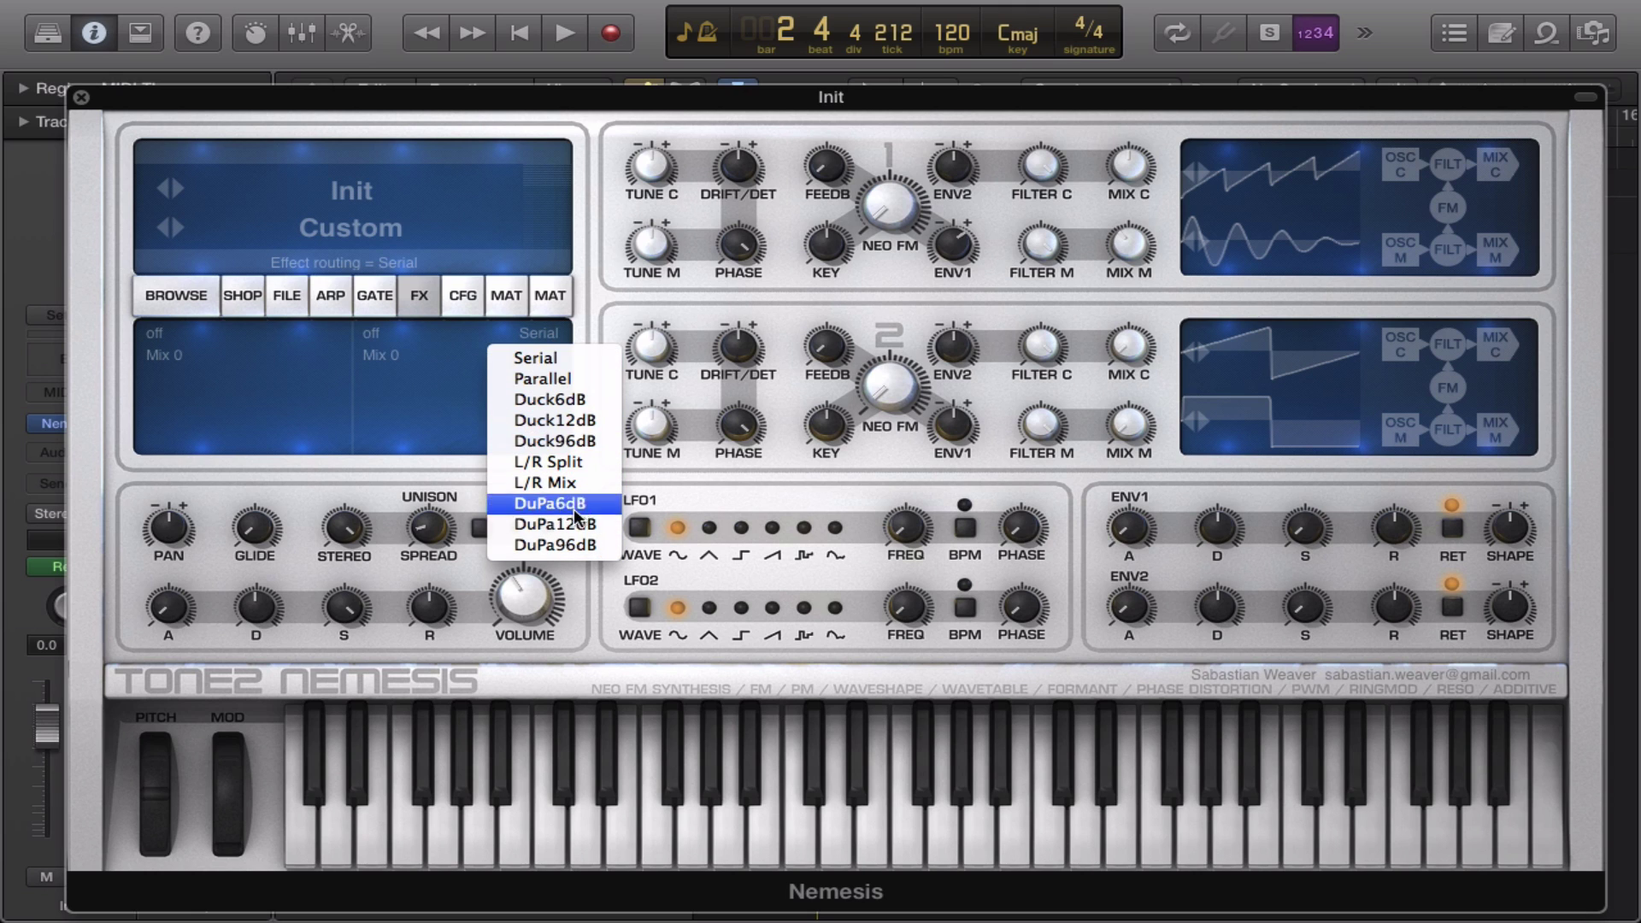
click(616, 364)
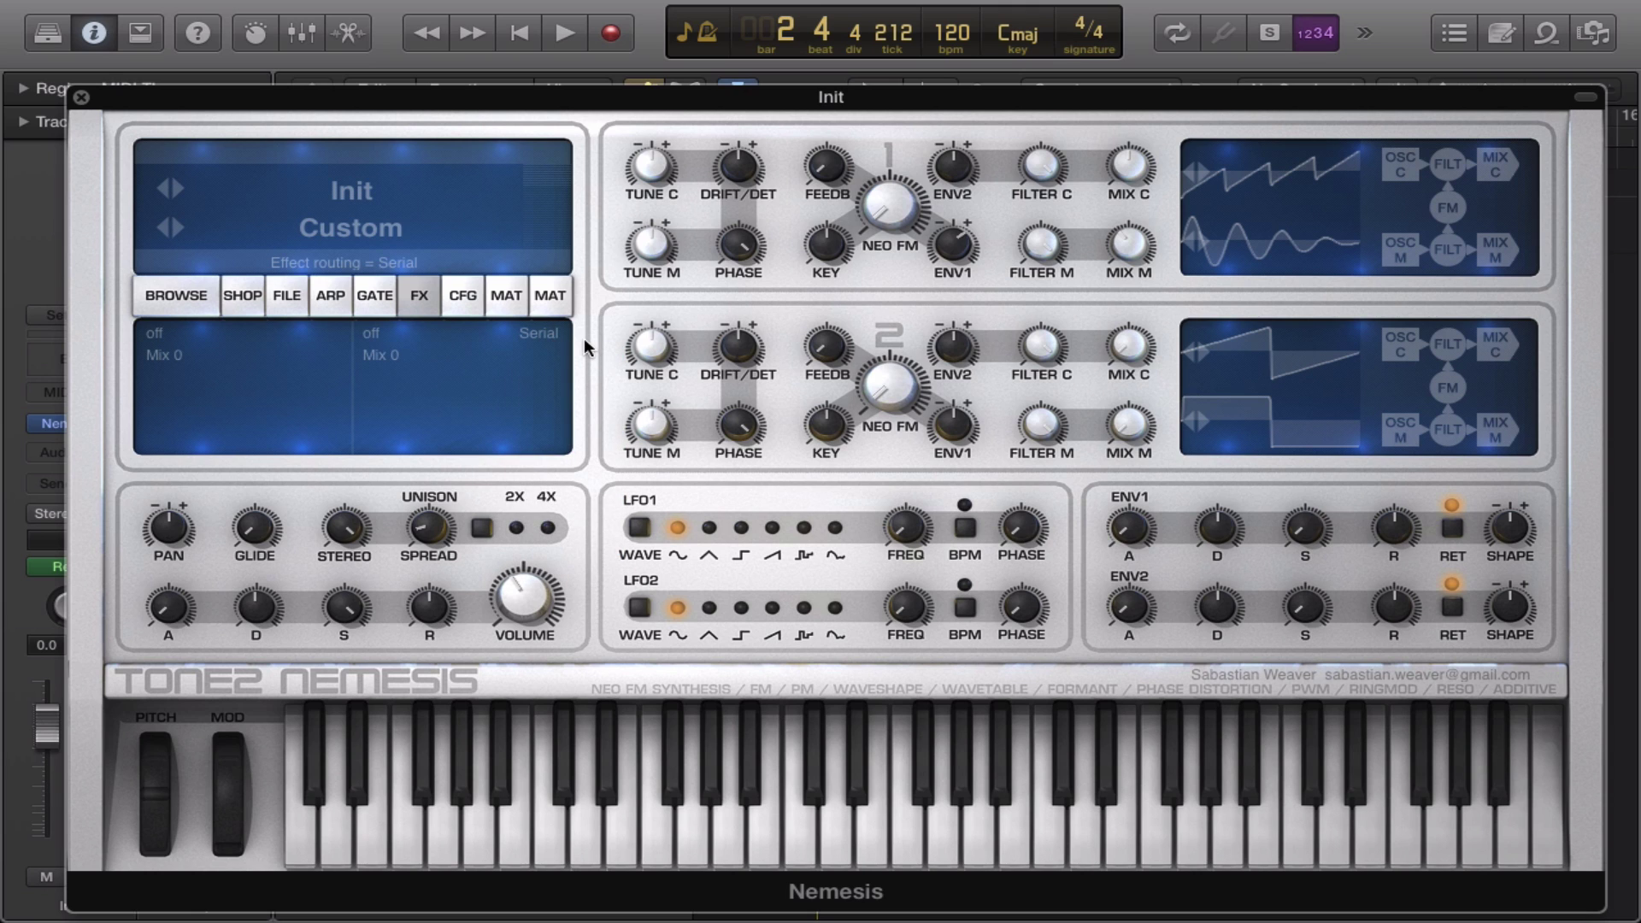
Set the effect routing to Parallel.
click(167, 334)
click(520, 333)
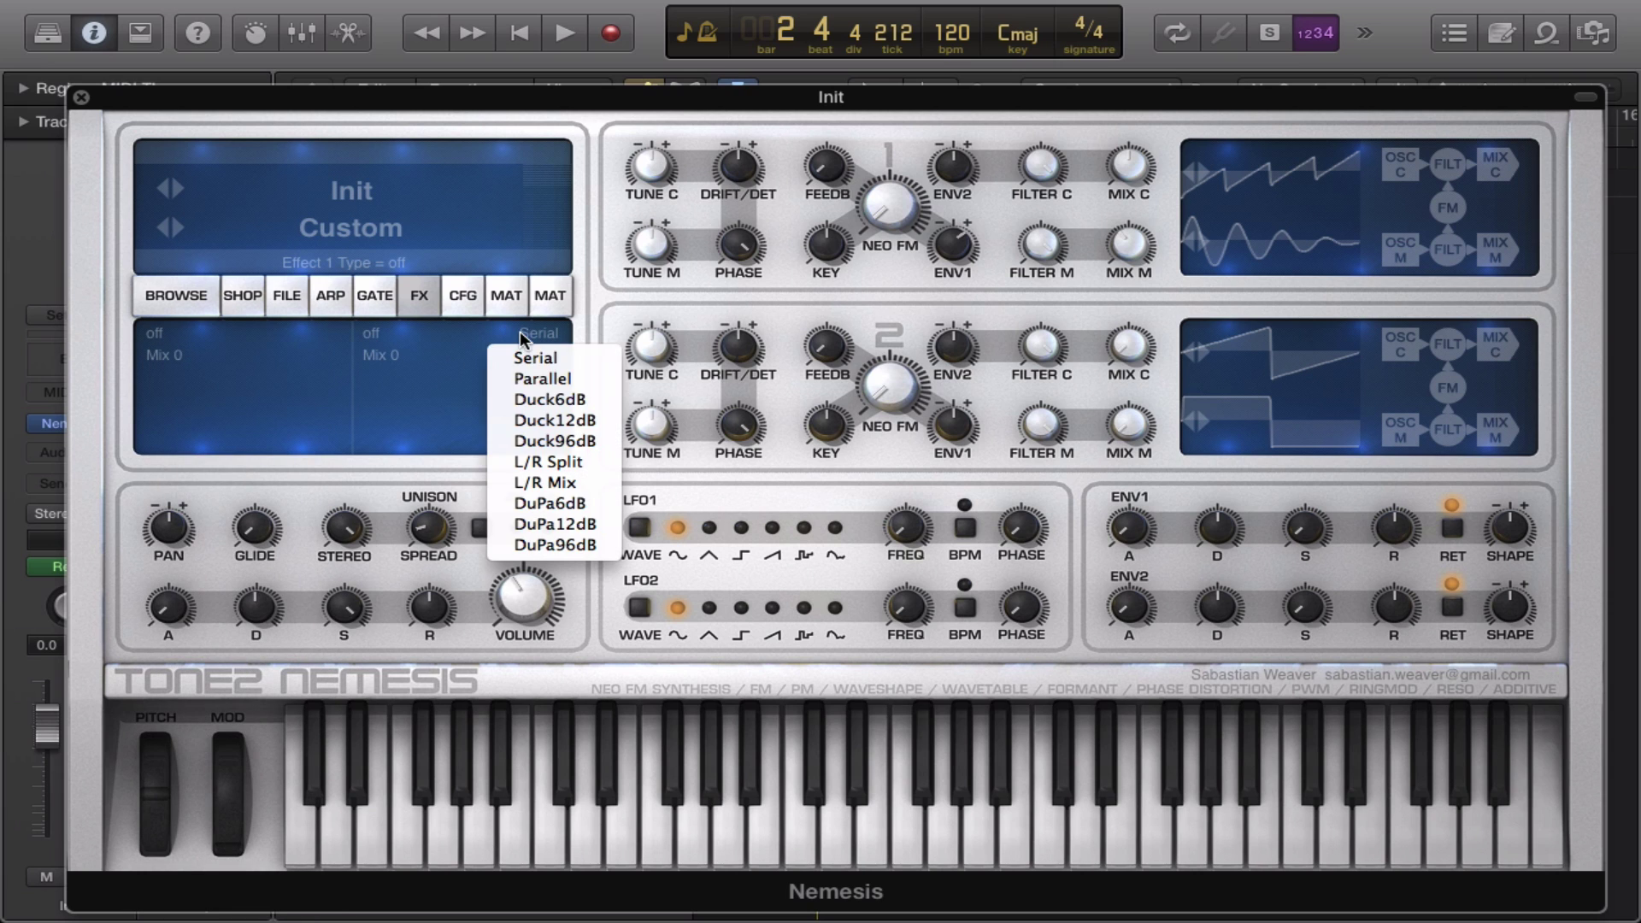
click(552, 379)
Load Reverb Feedb into effect 1 with mix 78, size 33.7 m, swirl 72% and feedback 65.
click(184, 342)
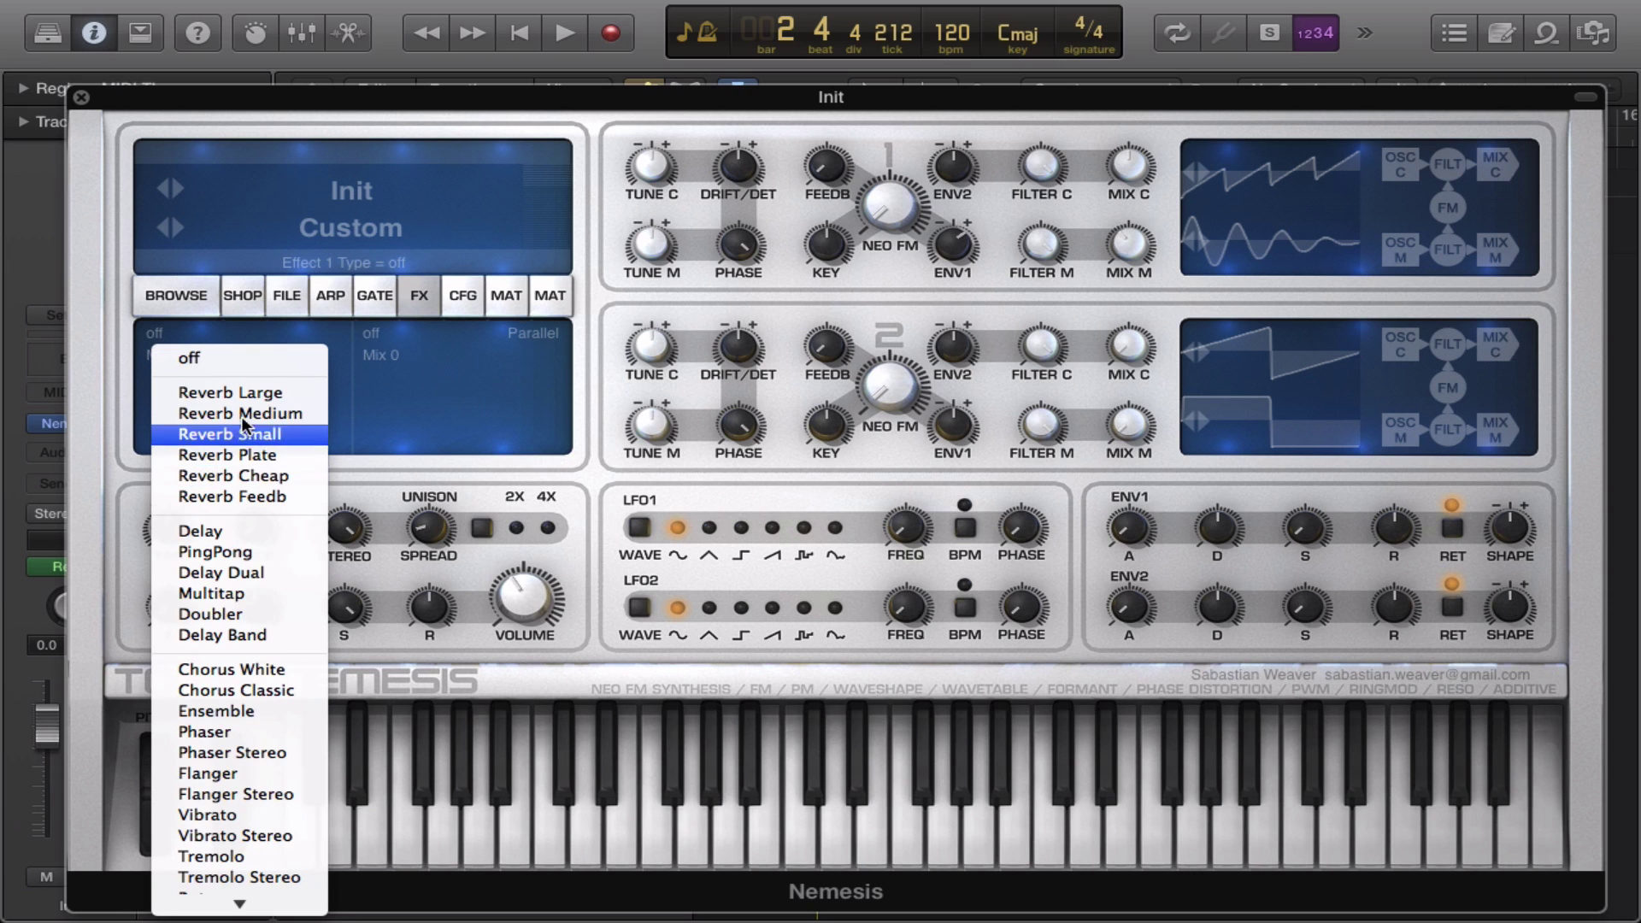
click(226, 475)
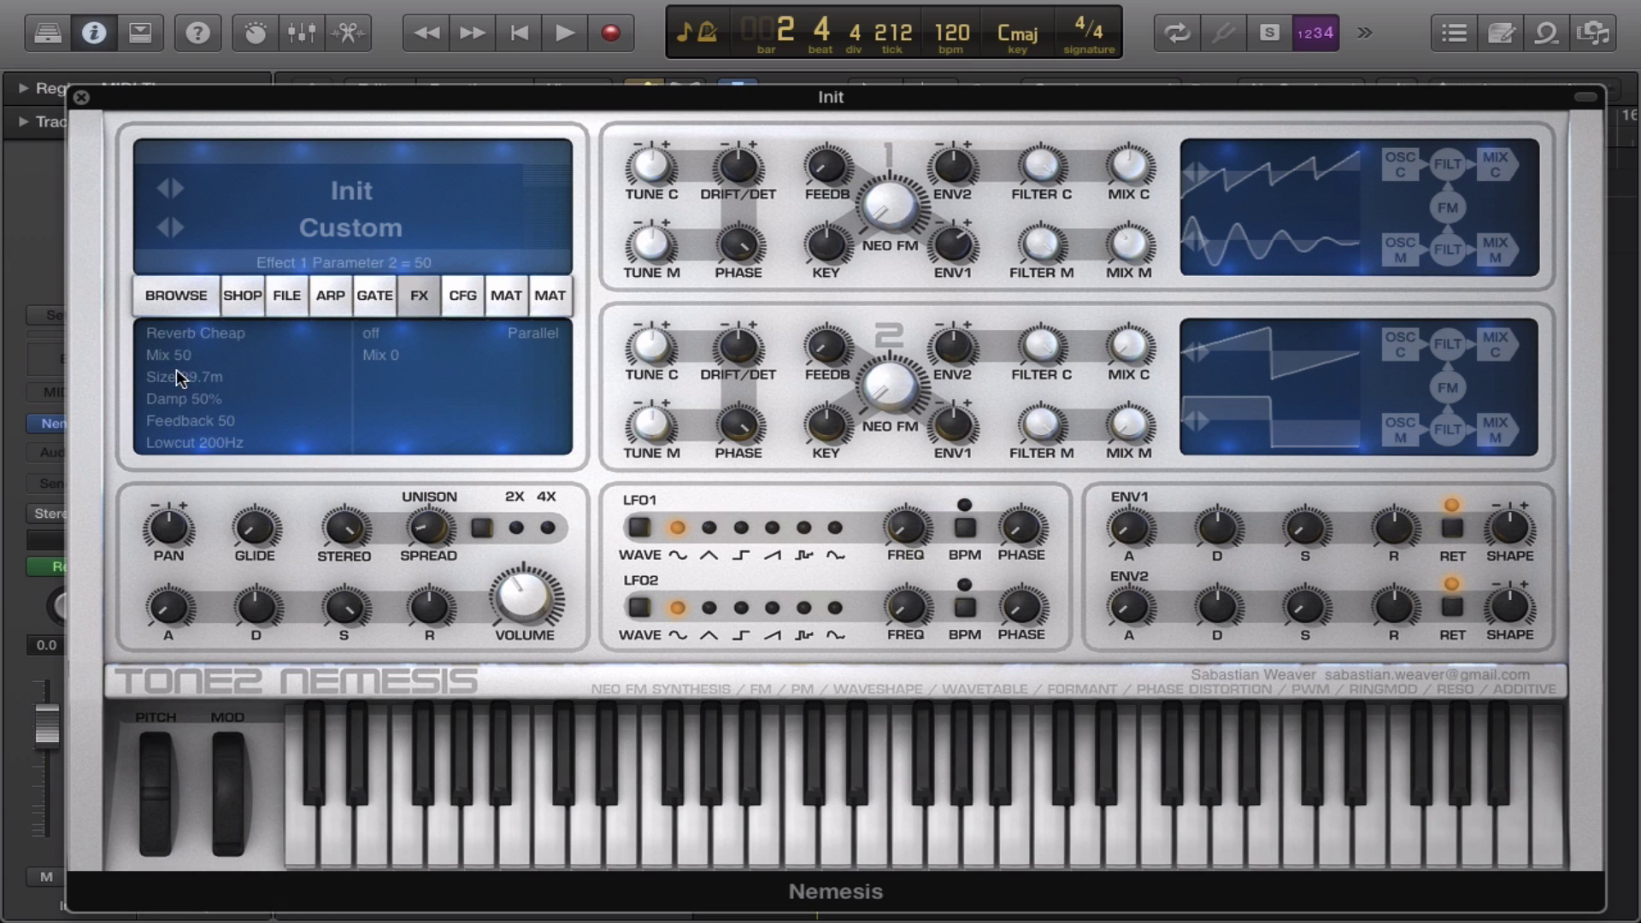
click(213, 333)
click(250, 494)
drag(176, 354, 188, 271)
drag(233, 442, 154, 331)
drag(188, 374, 185, 330)
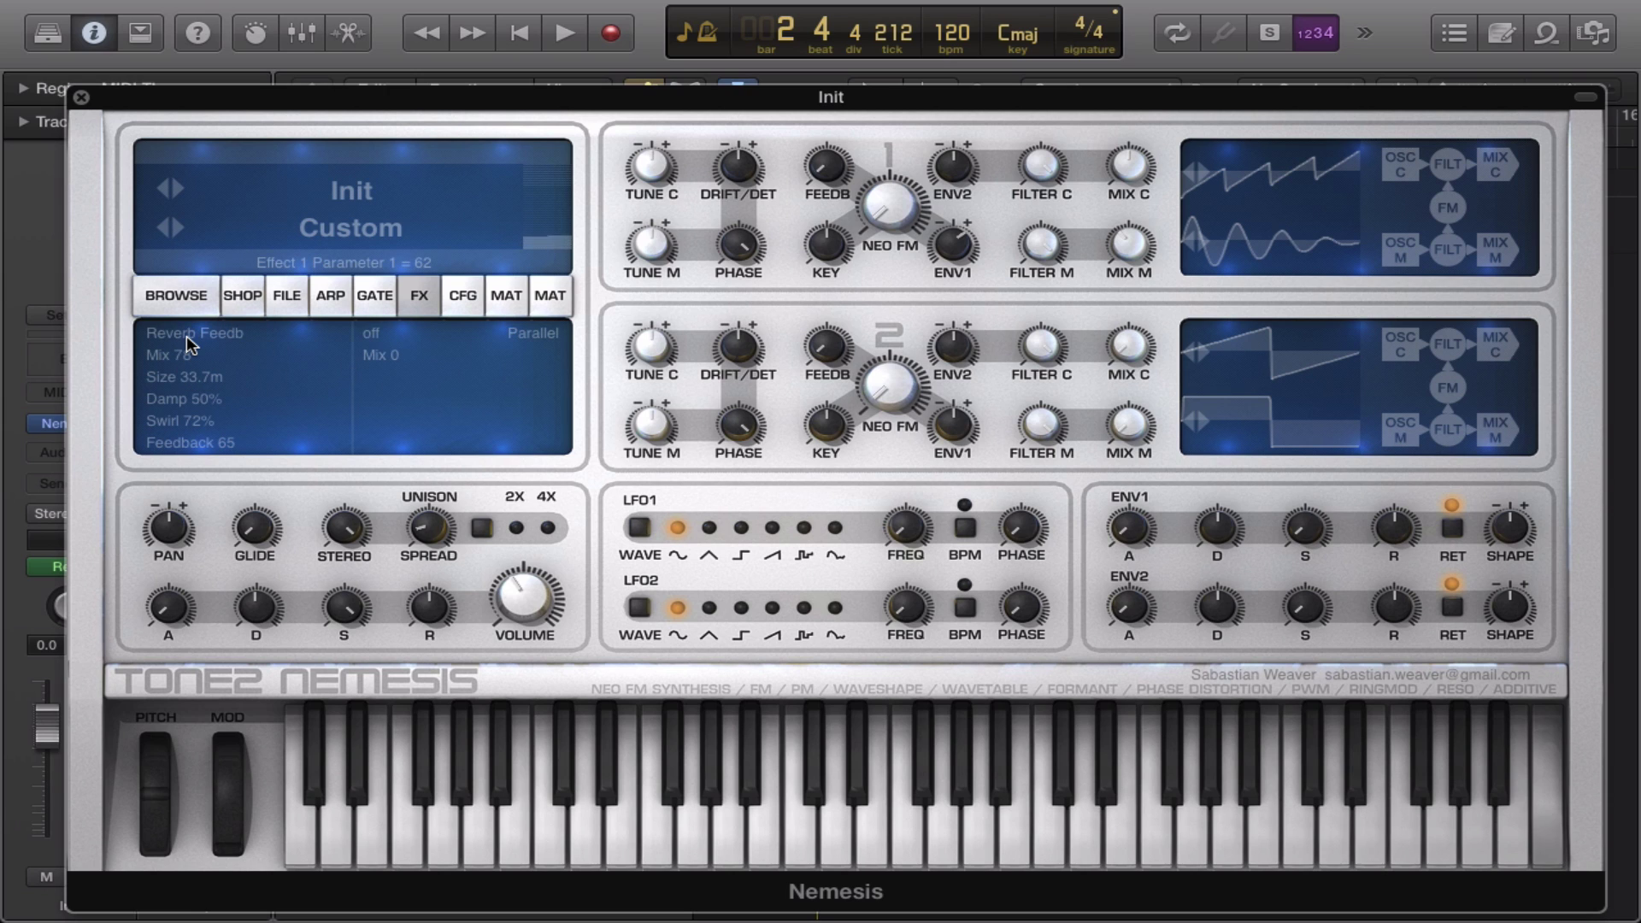
Load Multitap into effect 2 with mix 60, time 1, the Raise and fall pattern and detune 30%.
click(374, 333)
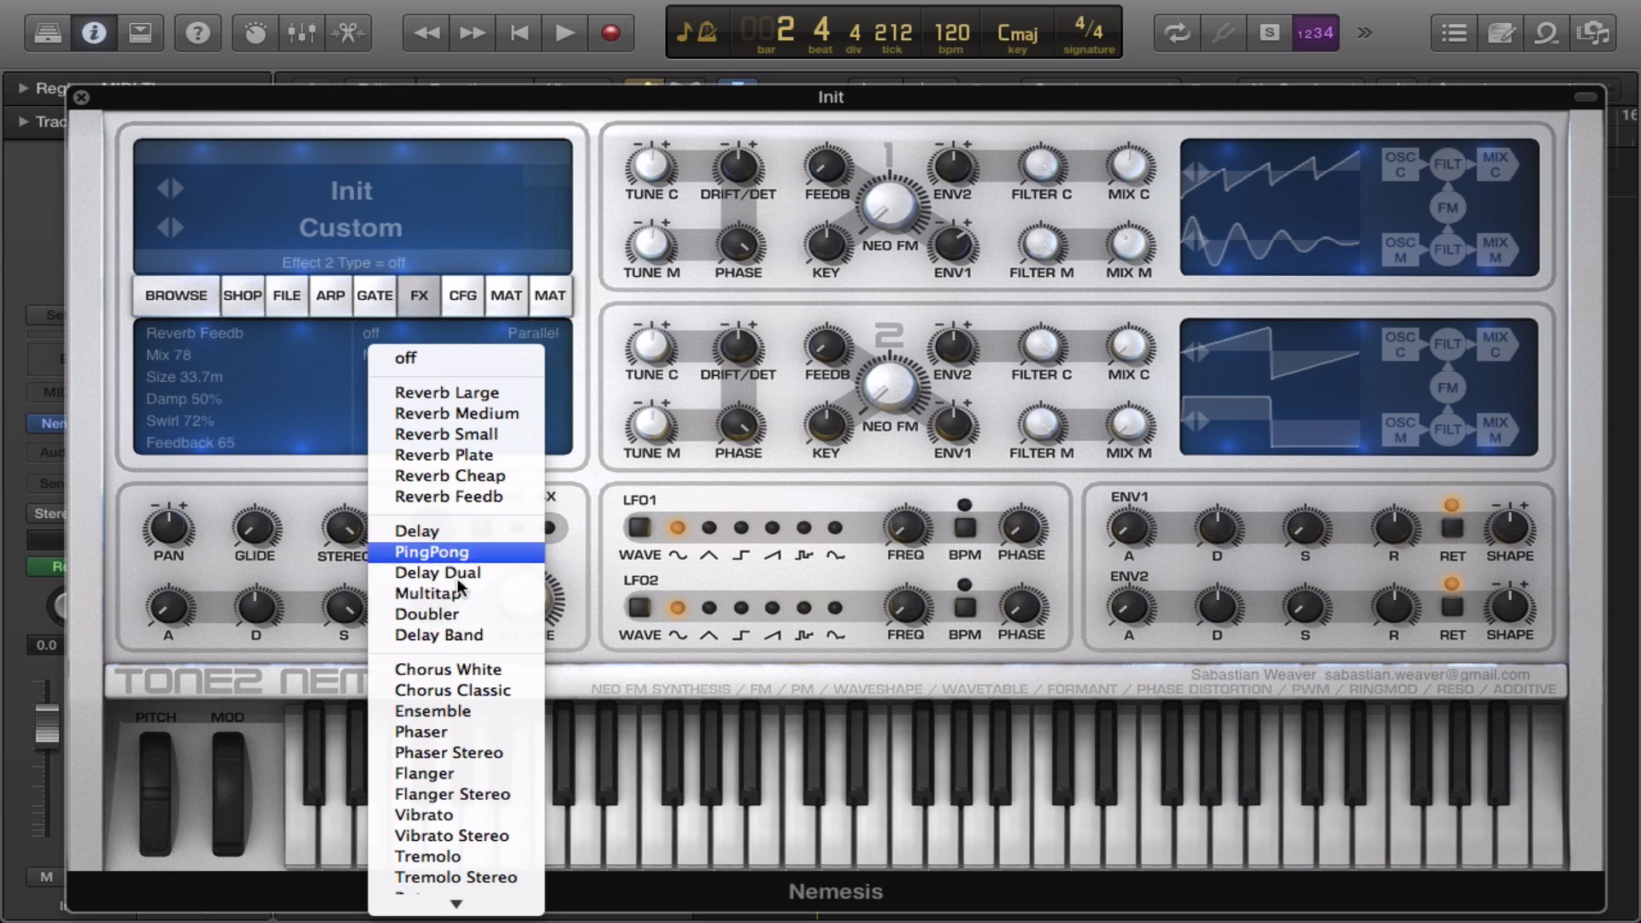
click(432, 593)
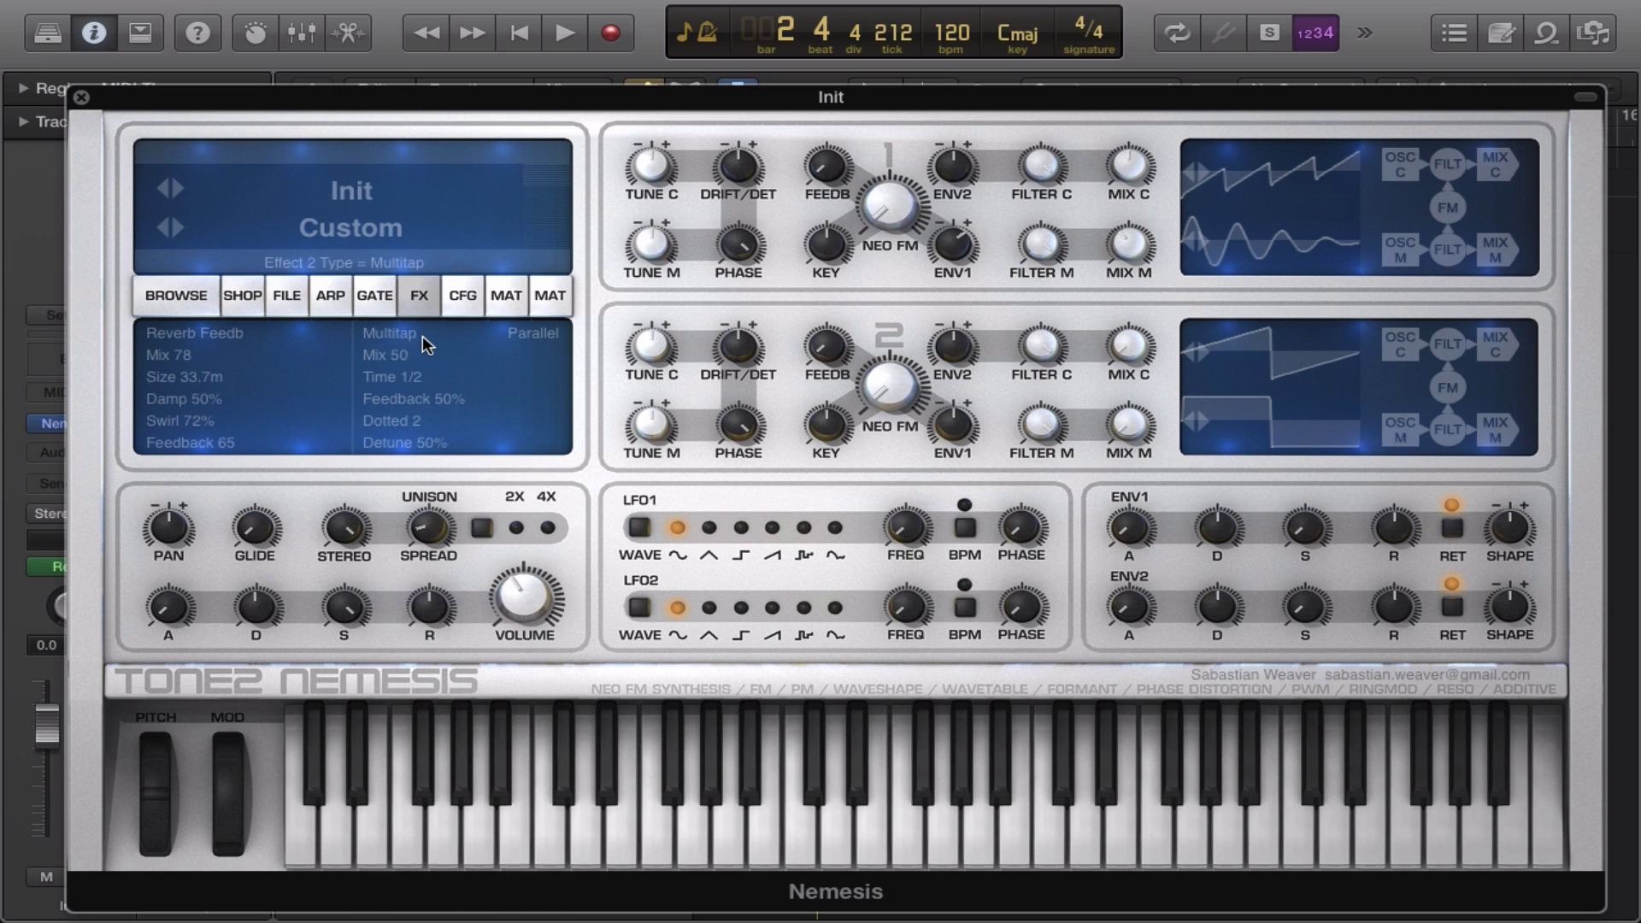
mouse_move(396, 353)
mouse_down()
mouse_move(396, 372)
mouse_move(391, 339)
mouse_up()
drag(415, 420, 393, 353)
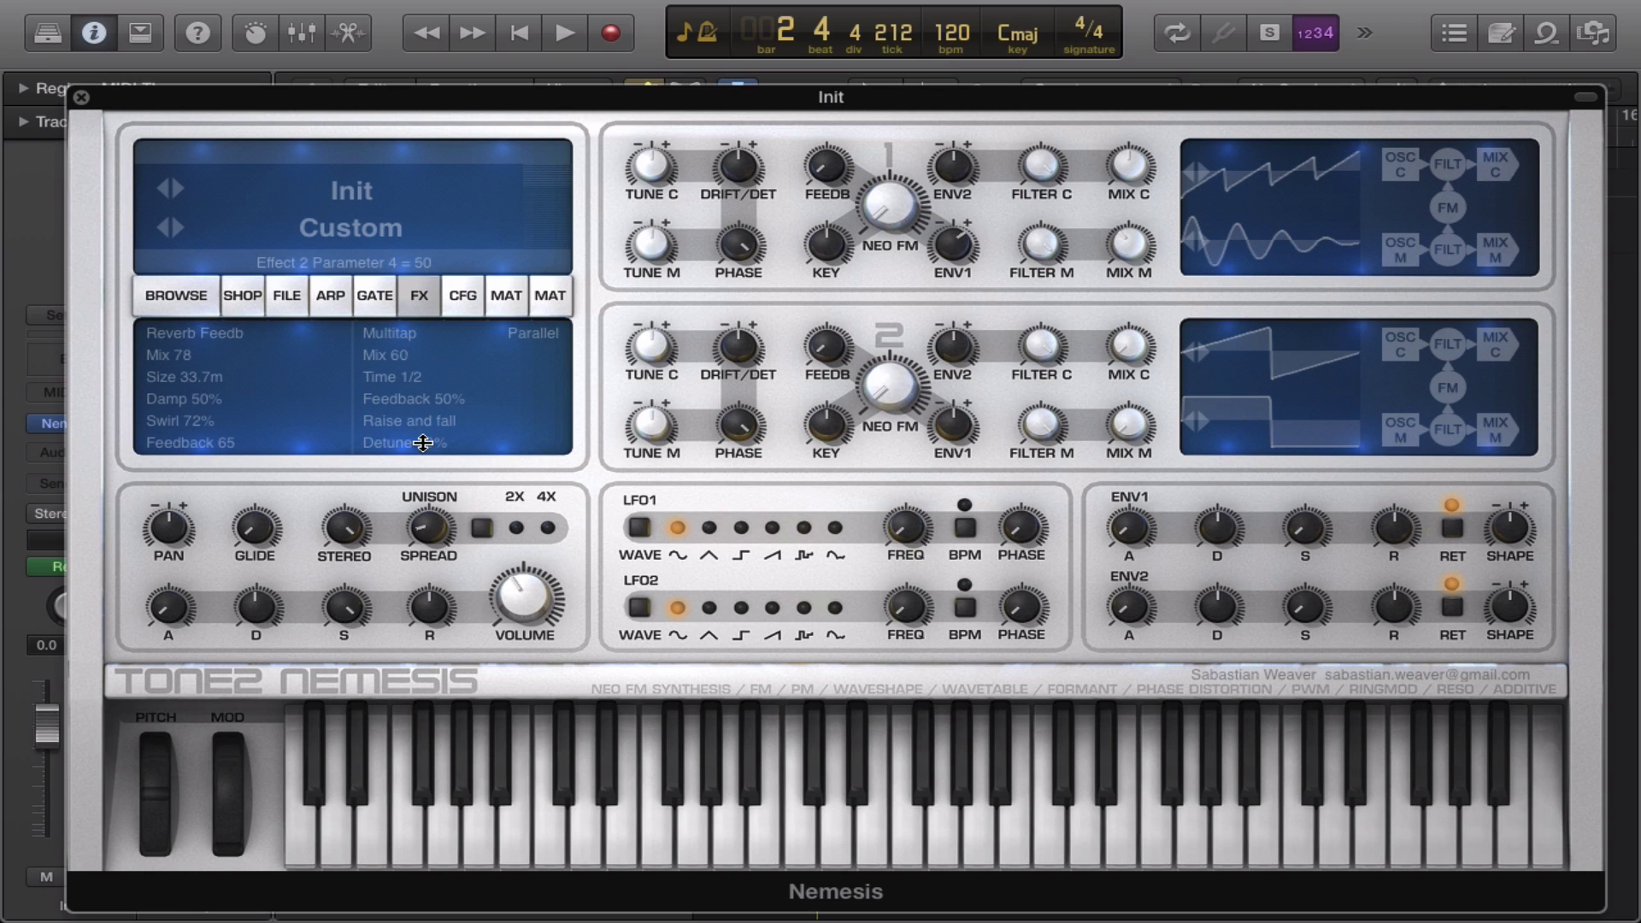
drag(422, 442, 410, 484)
drag(406, 346, 395, 329)
Set oscillator 1's synthesis mode to Reso Hollow and raise its neo FM amount to 21.
click(1418, 185)
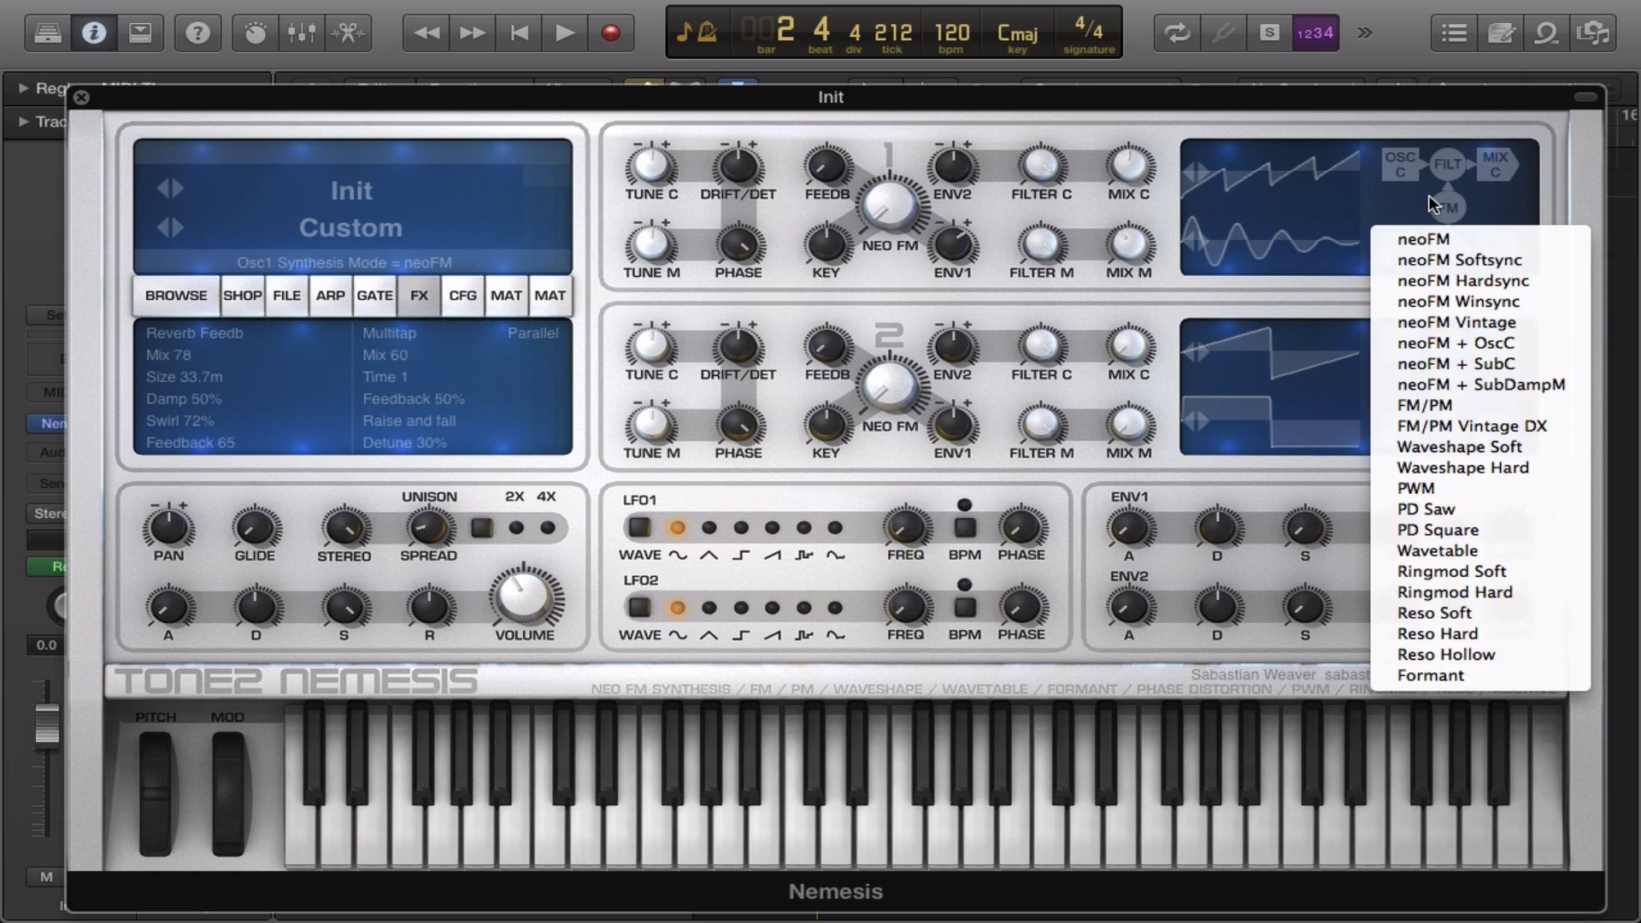
click(1453, 663)
click(1463, 244)
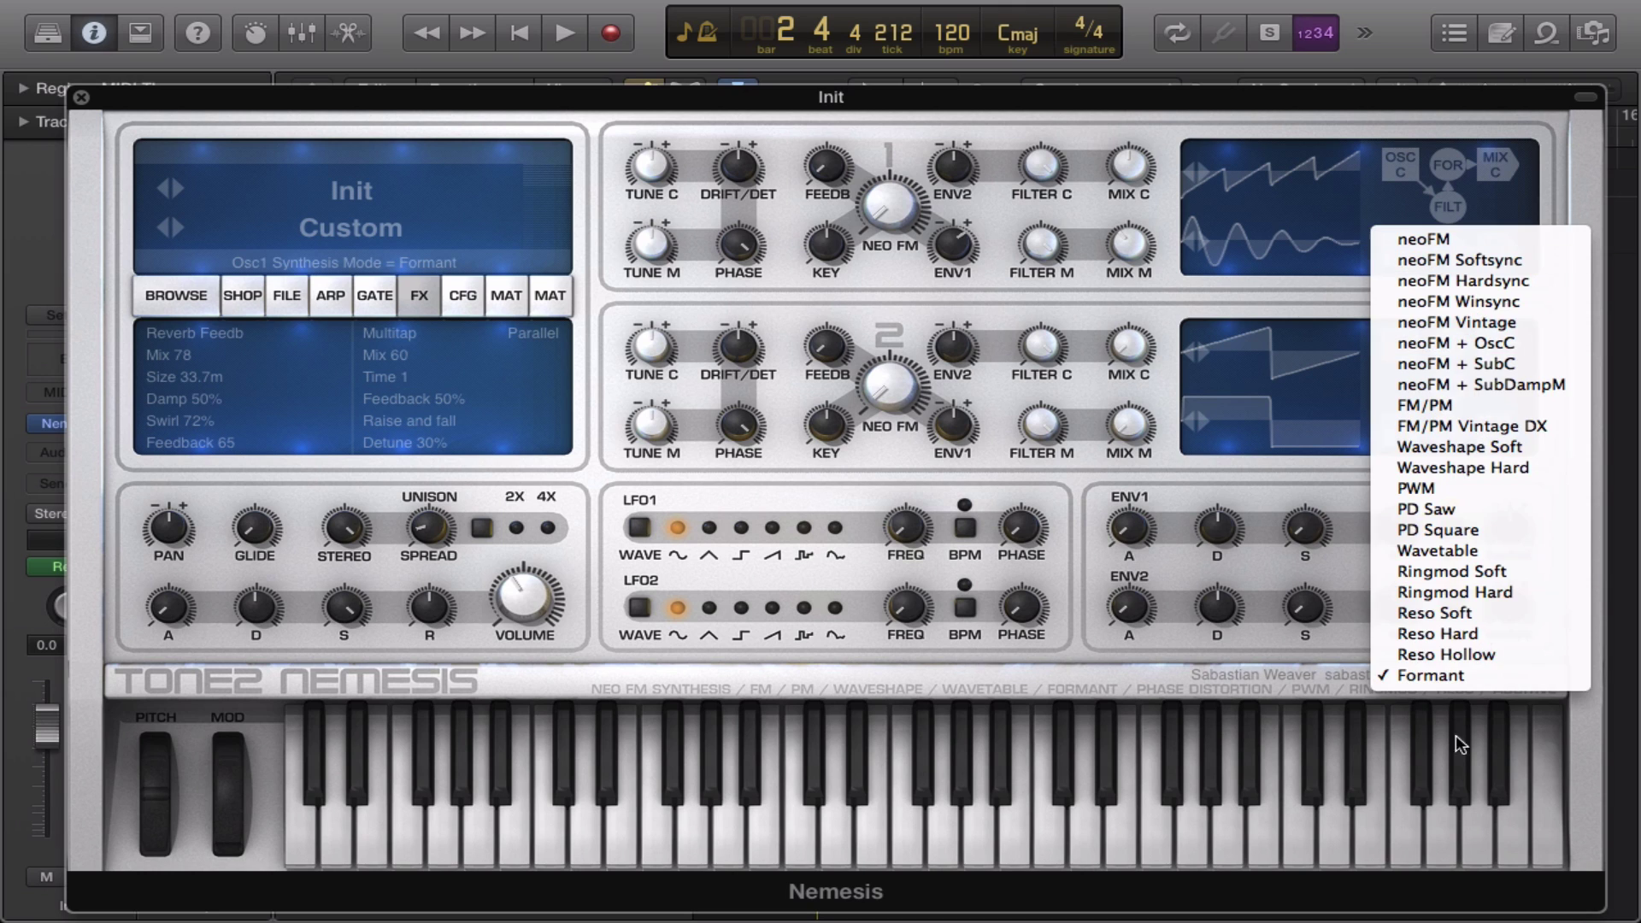
click(1433, 651)
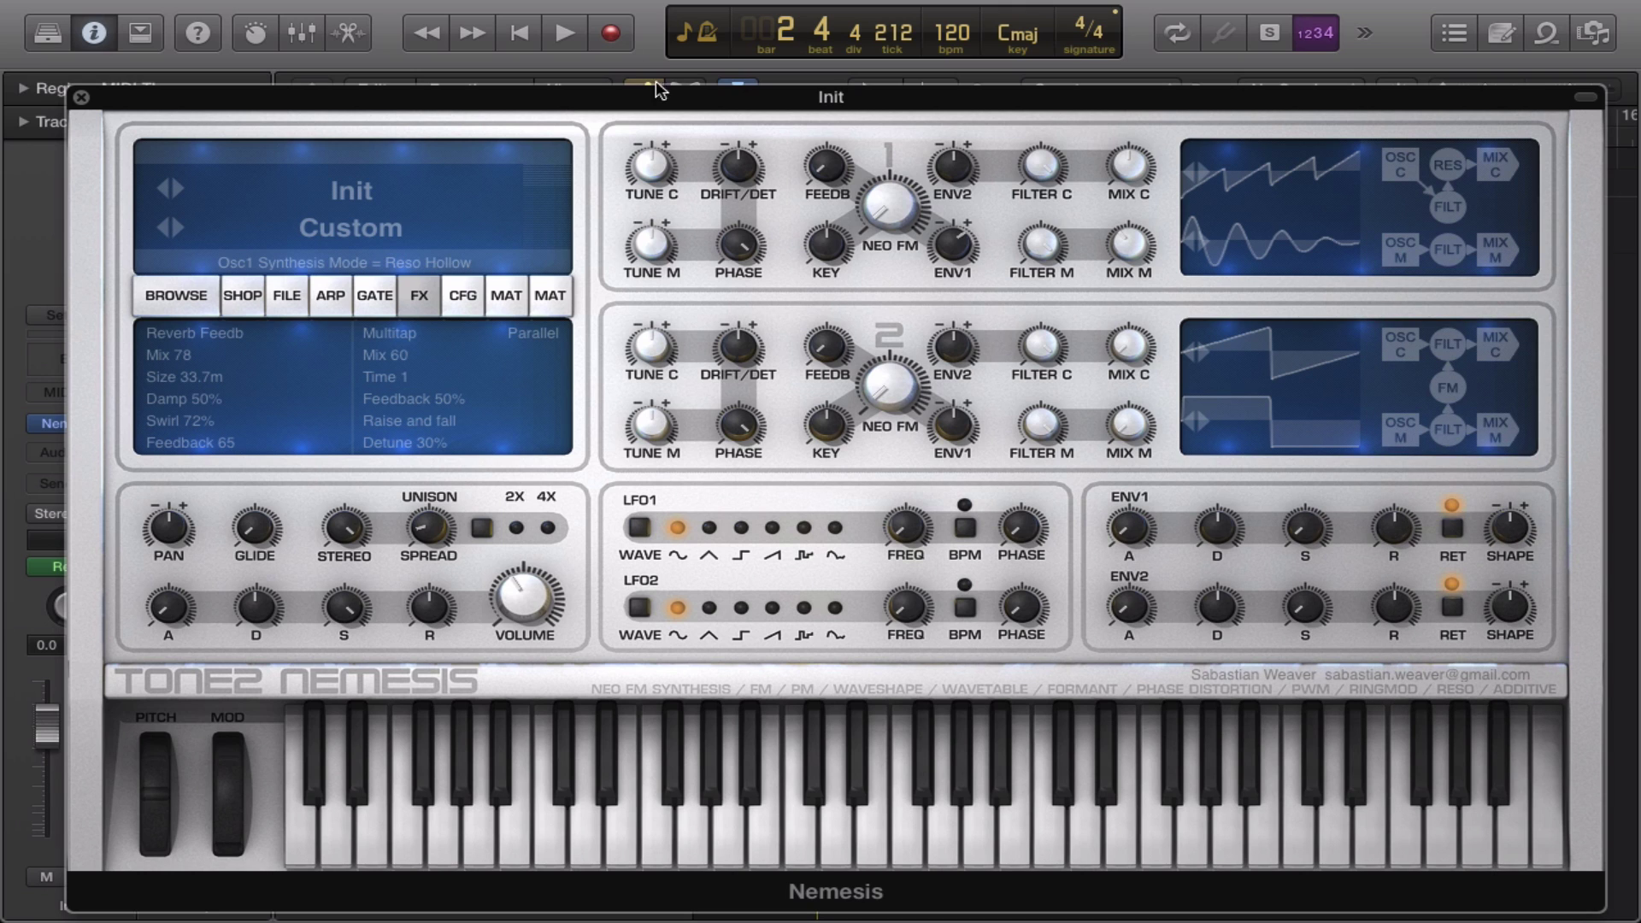
drag(889, 203, 890, 133)
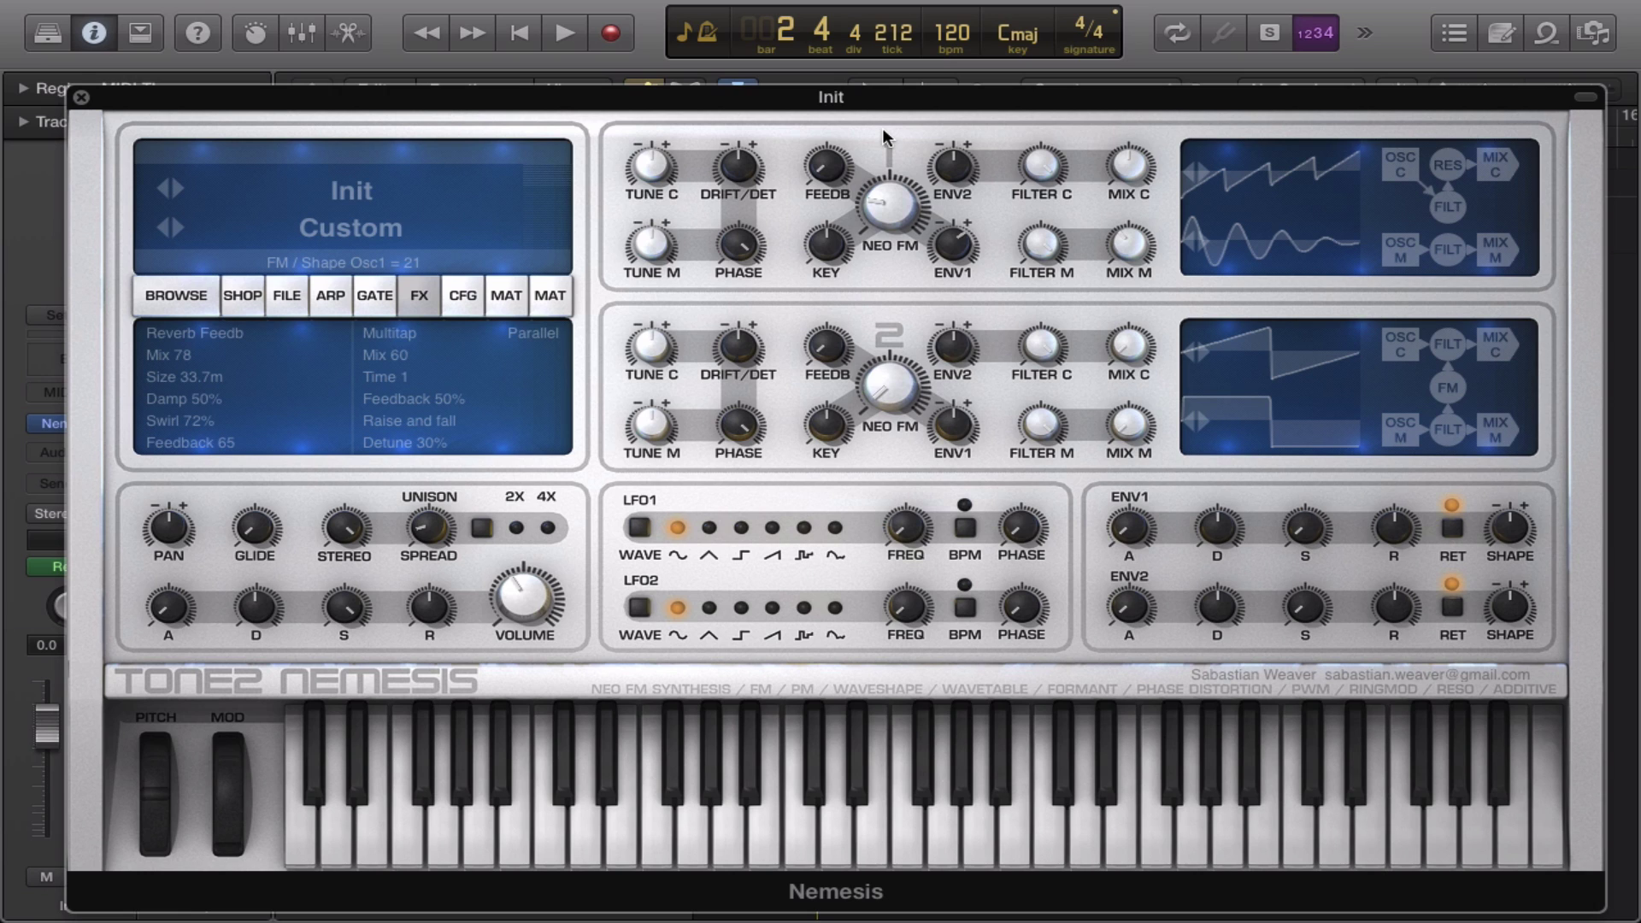
Review the configuration options for smart tuning, boost mode, loudness maximizer and punch mode.
click(448, 297)
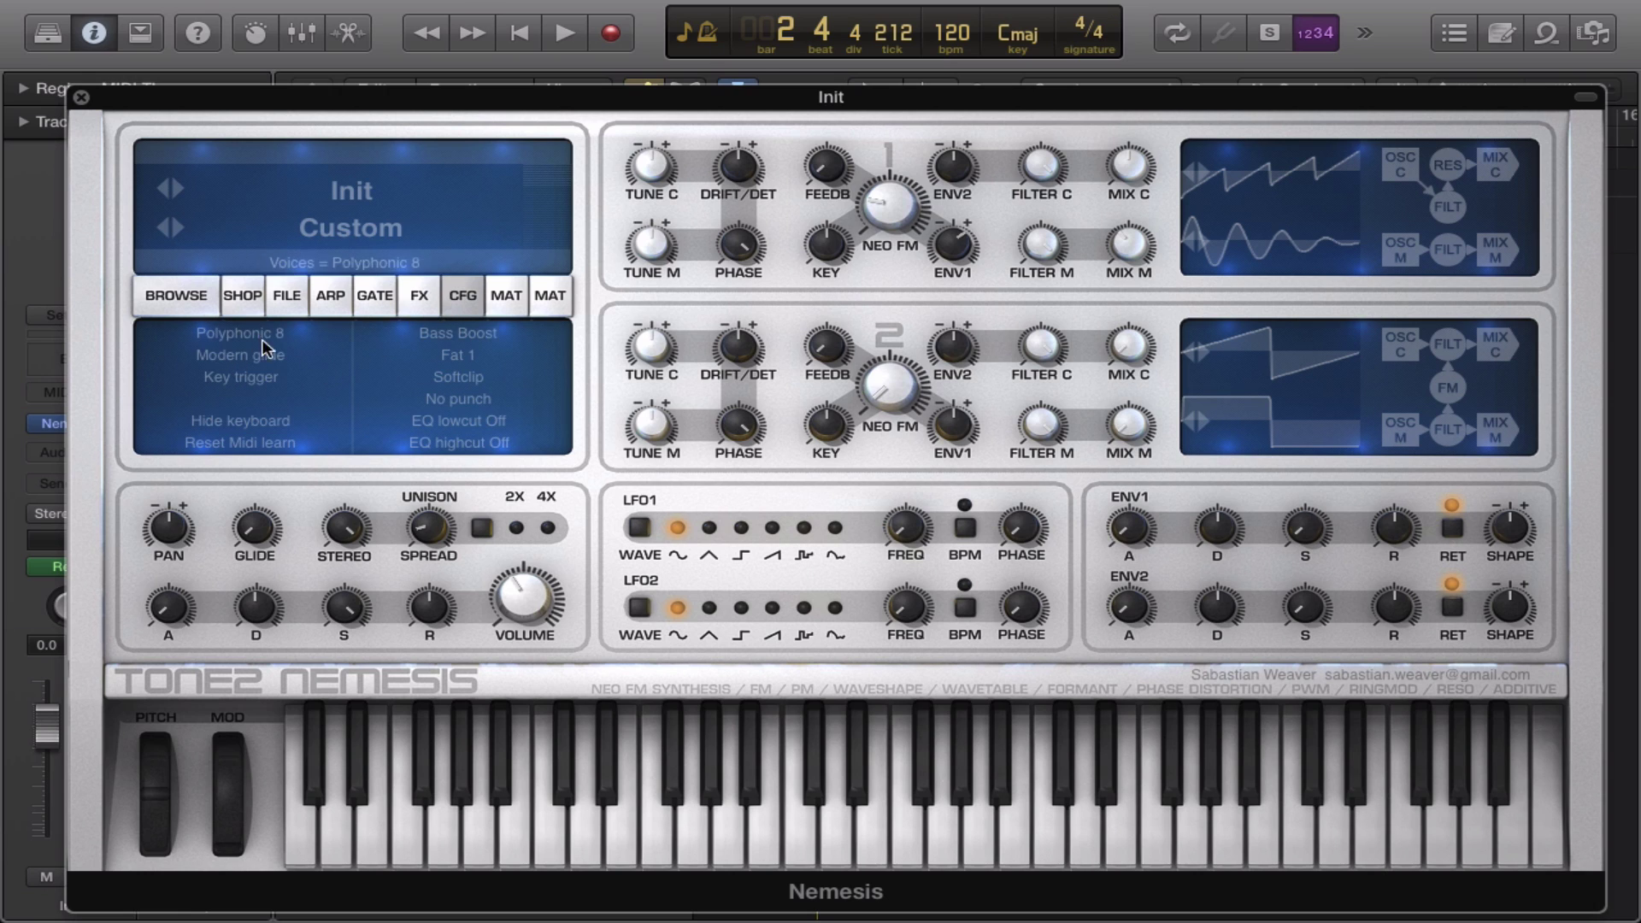
click(449, 353)
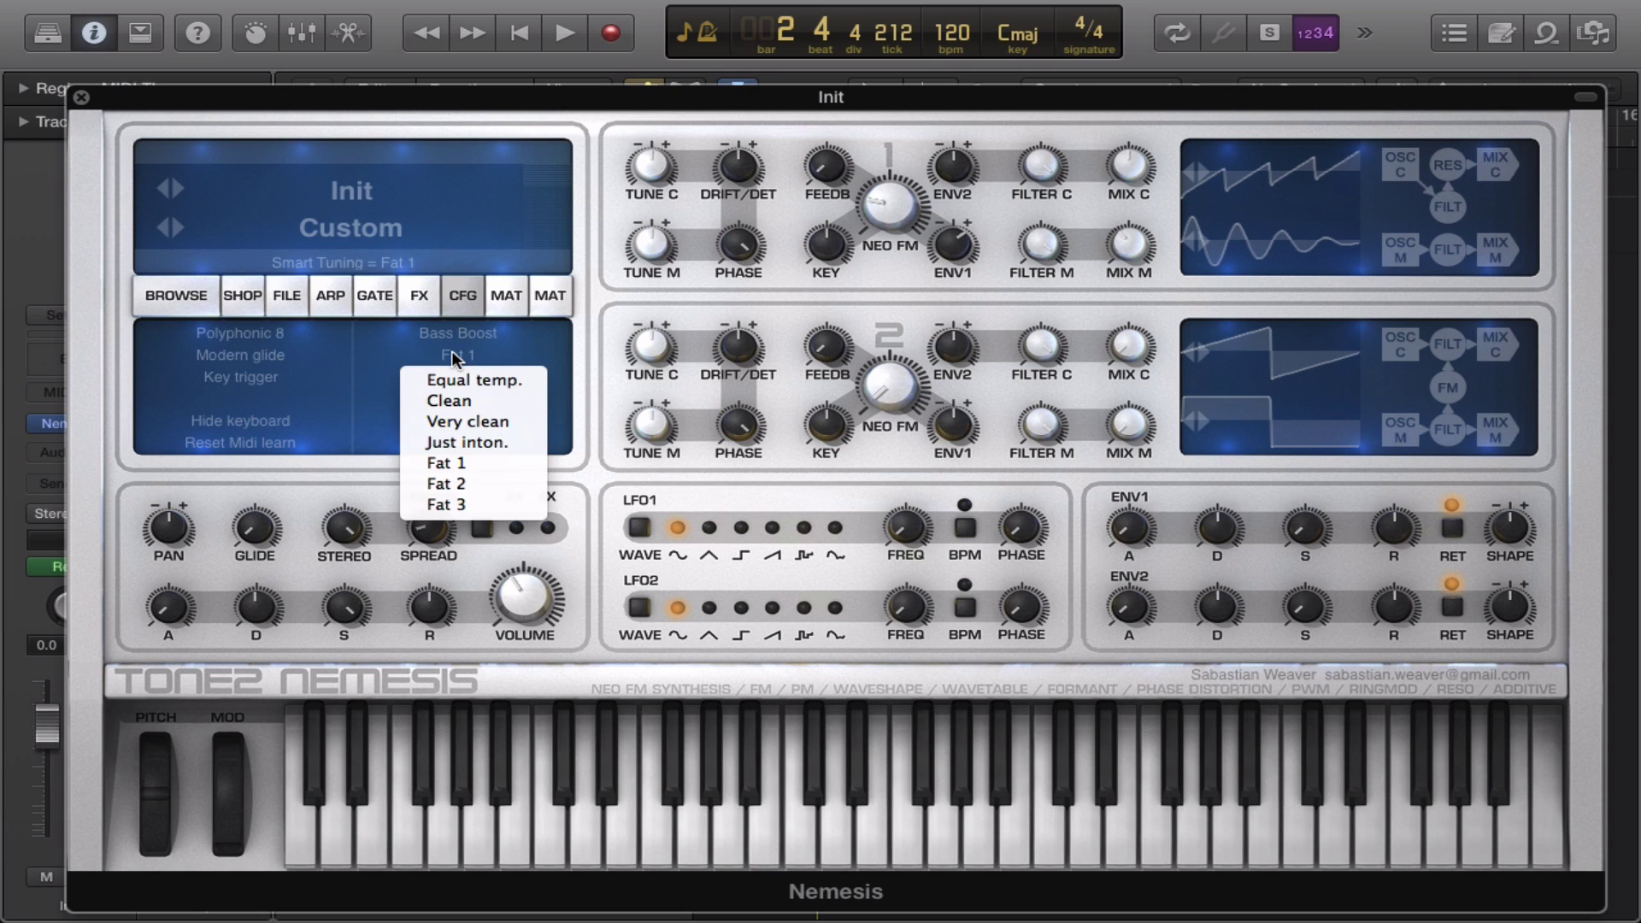
click(439, 351)
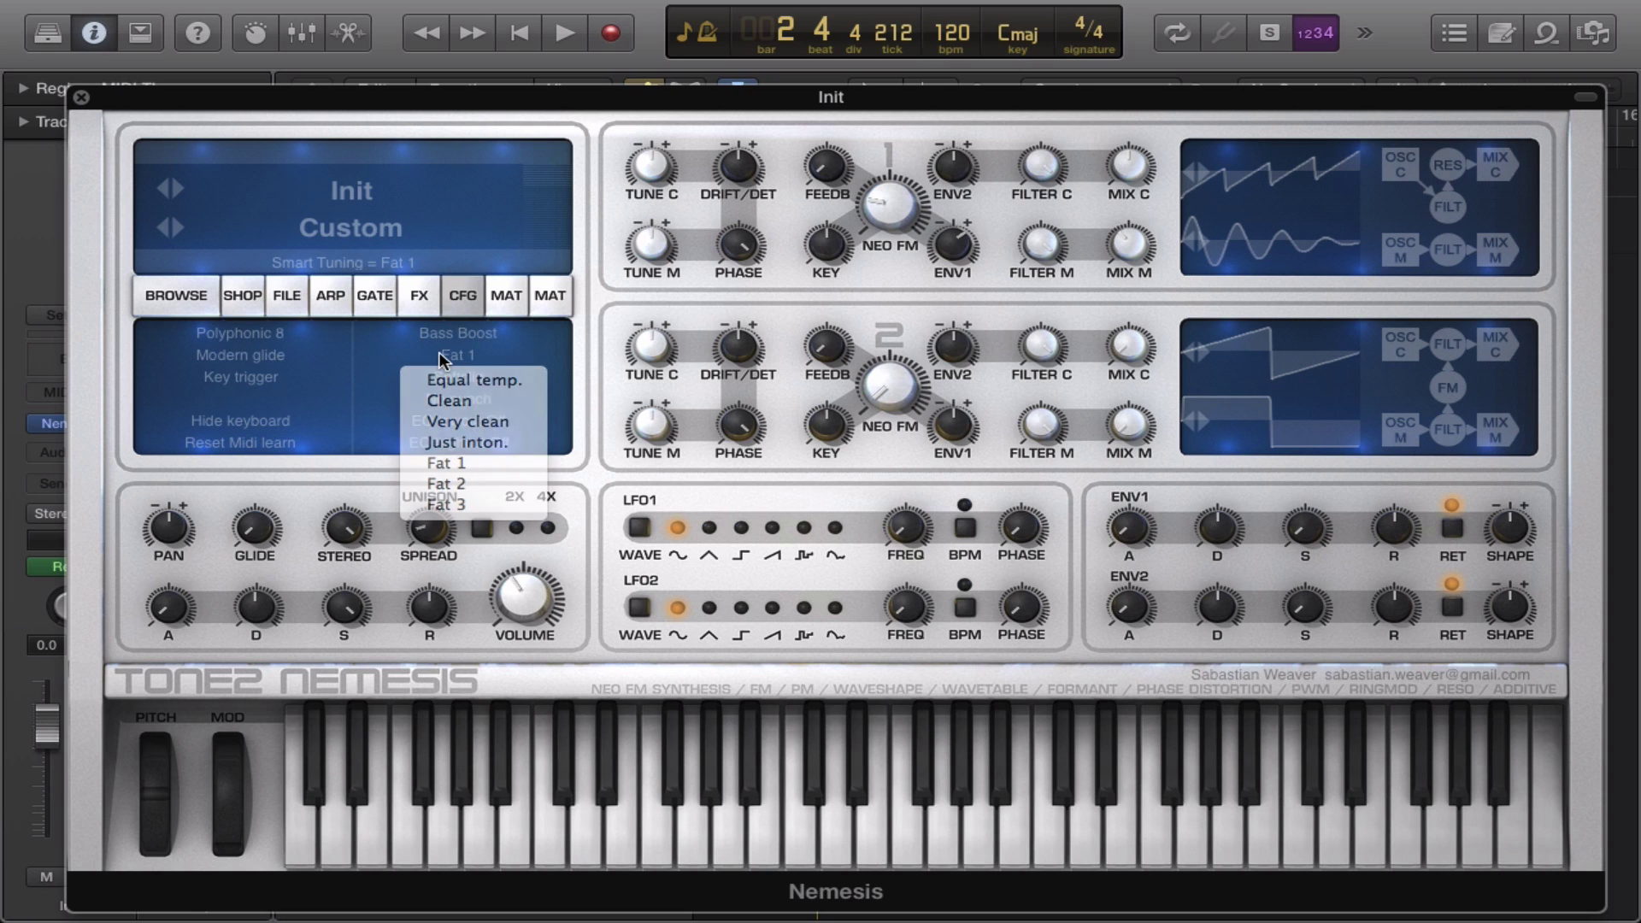
click(434, 333)
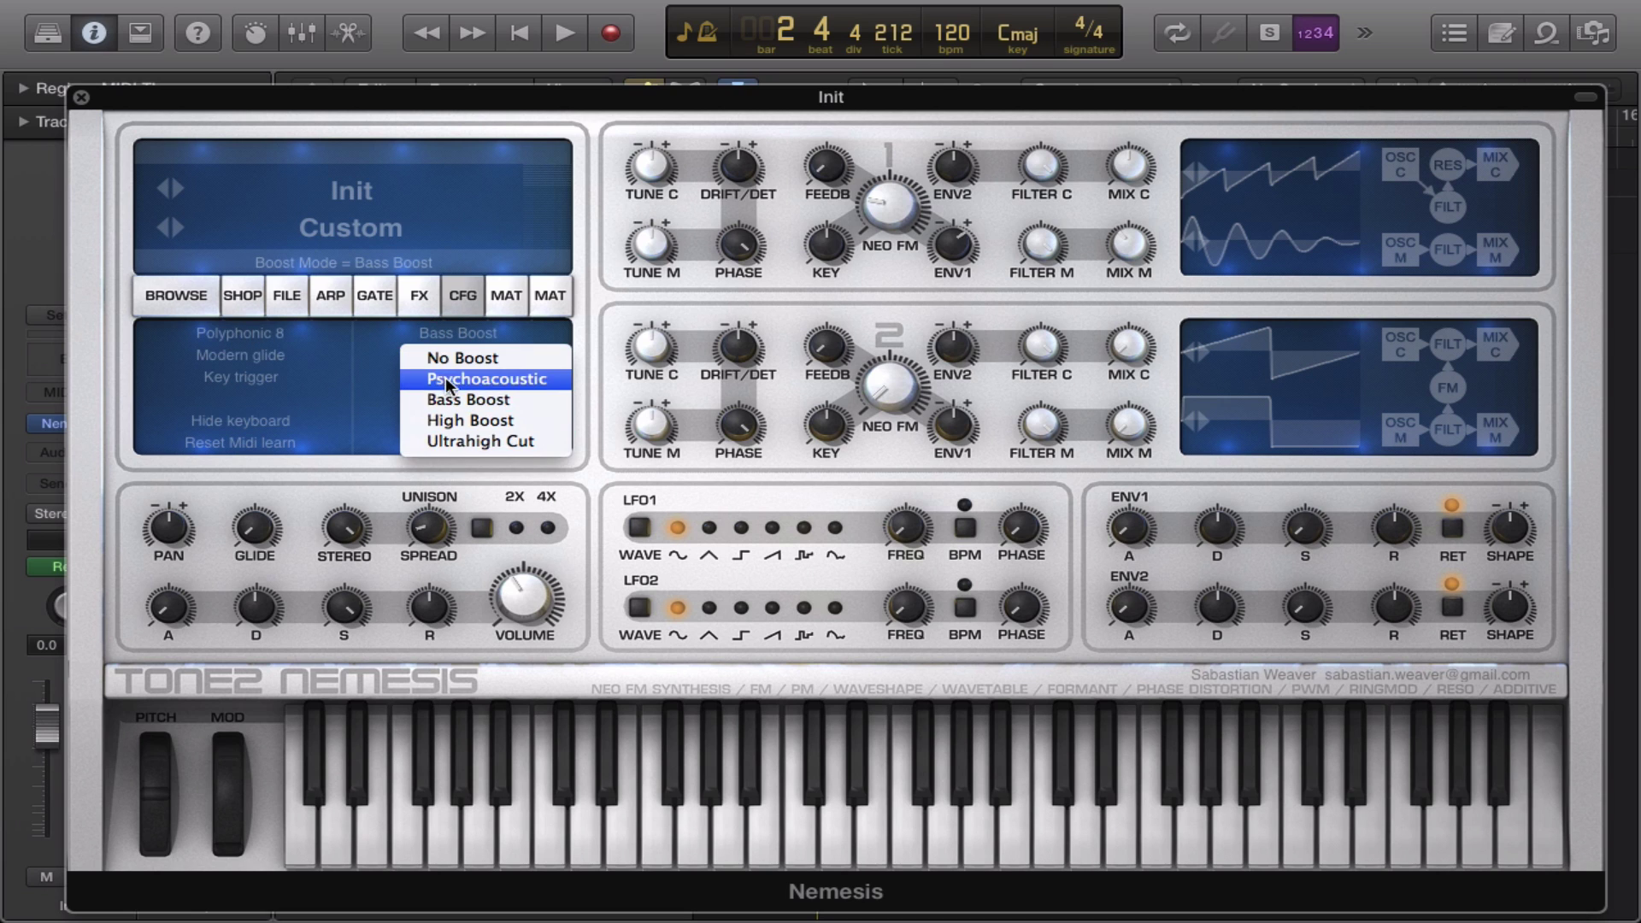
click(389, 341)
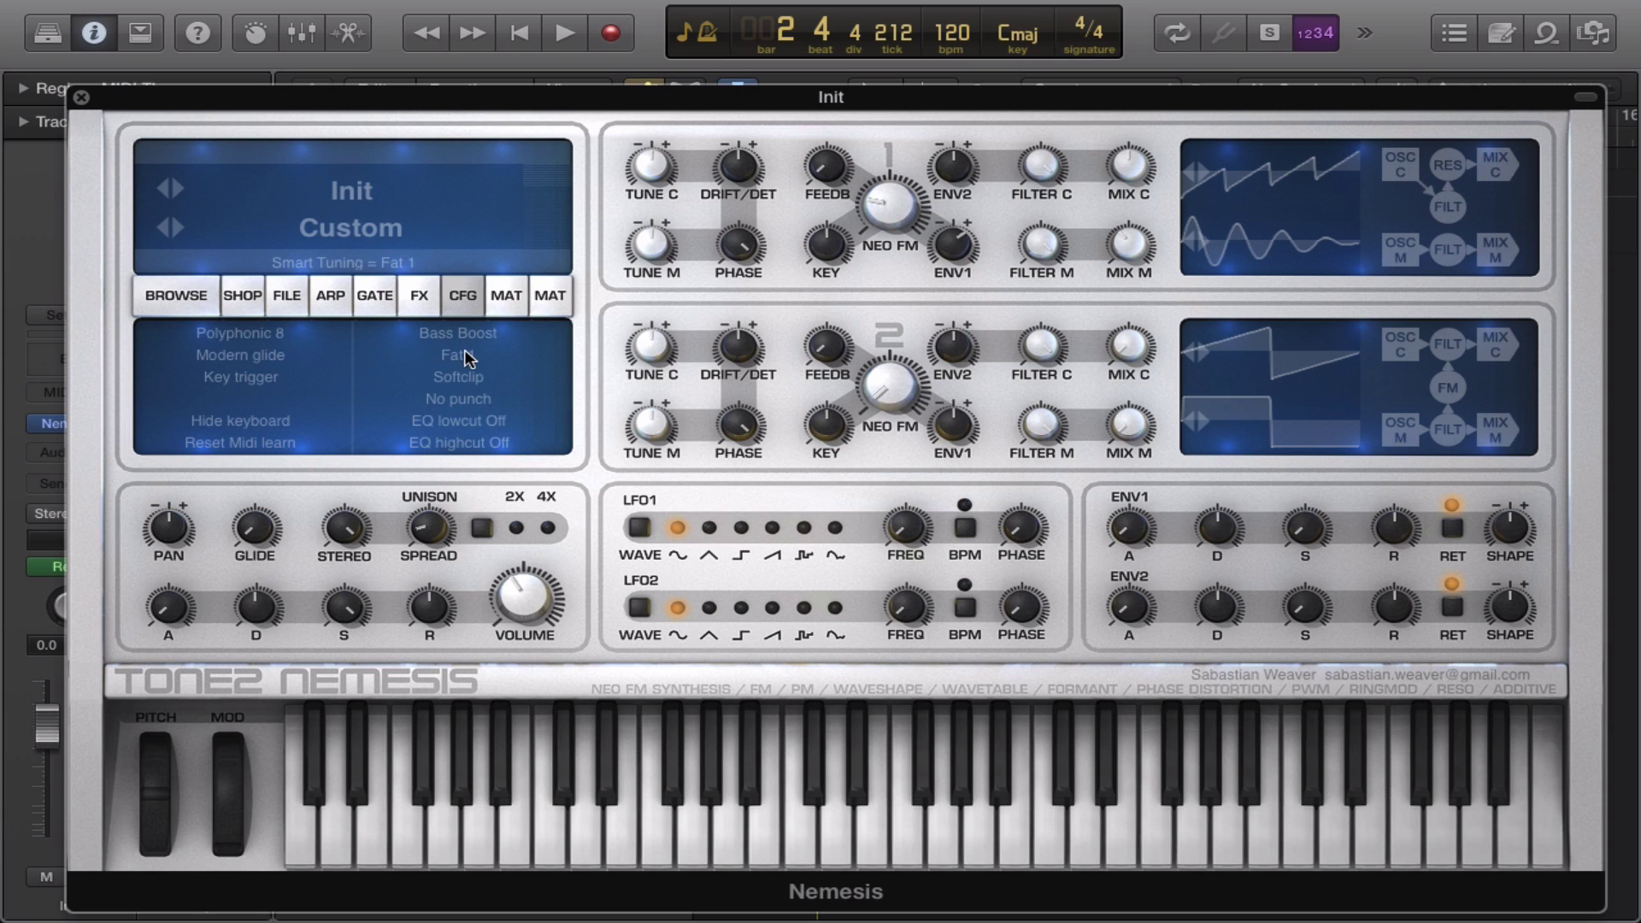
click(461, 351)
click(393, 358)
click(465, 378)
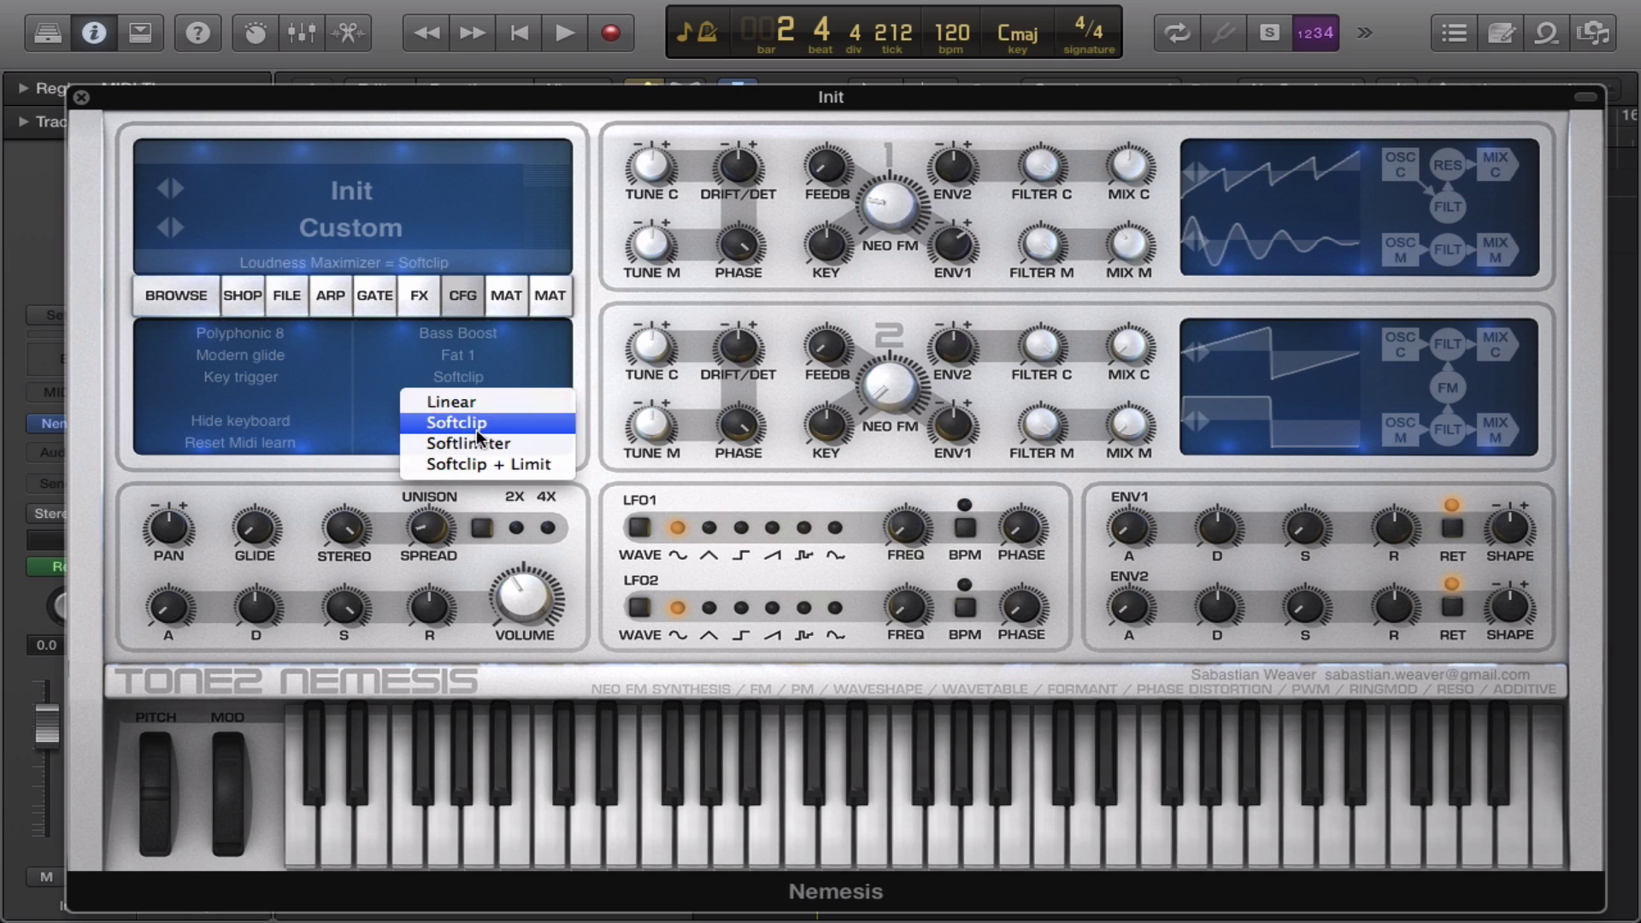
click(375, 386)
click(462, 399)
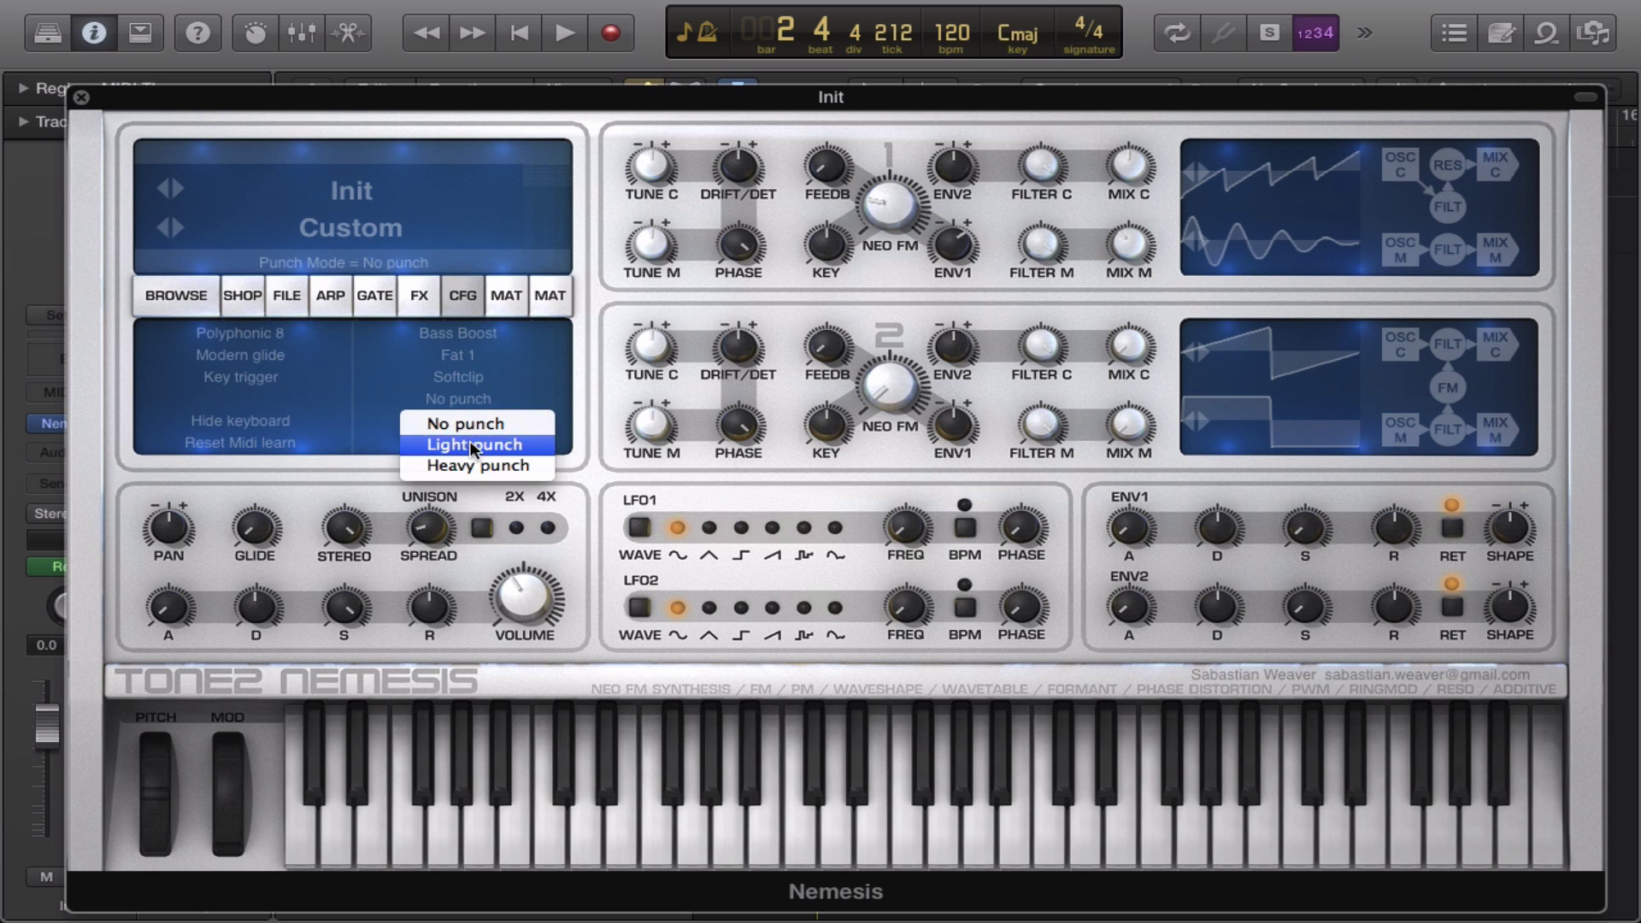
click(397, 432)
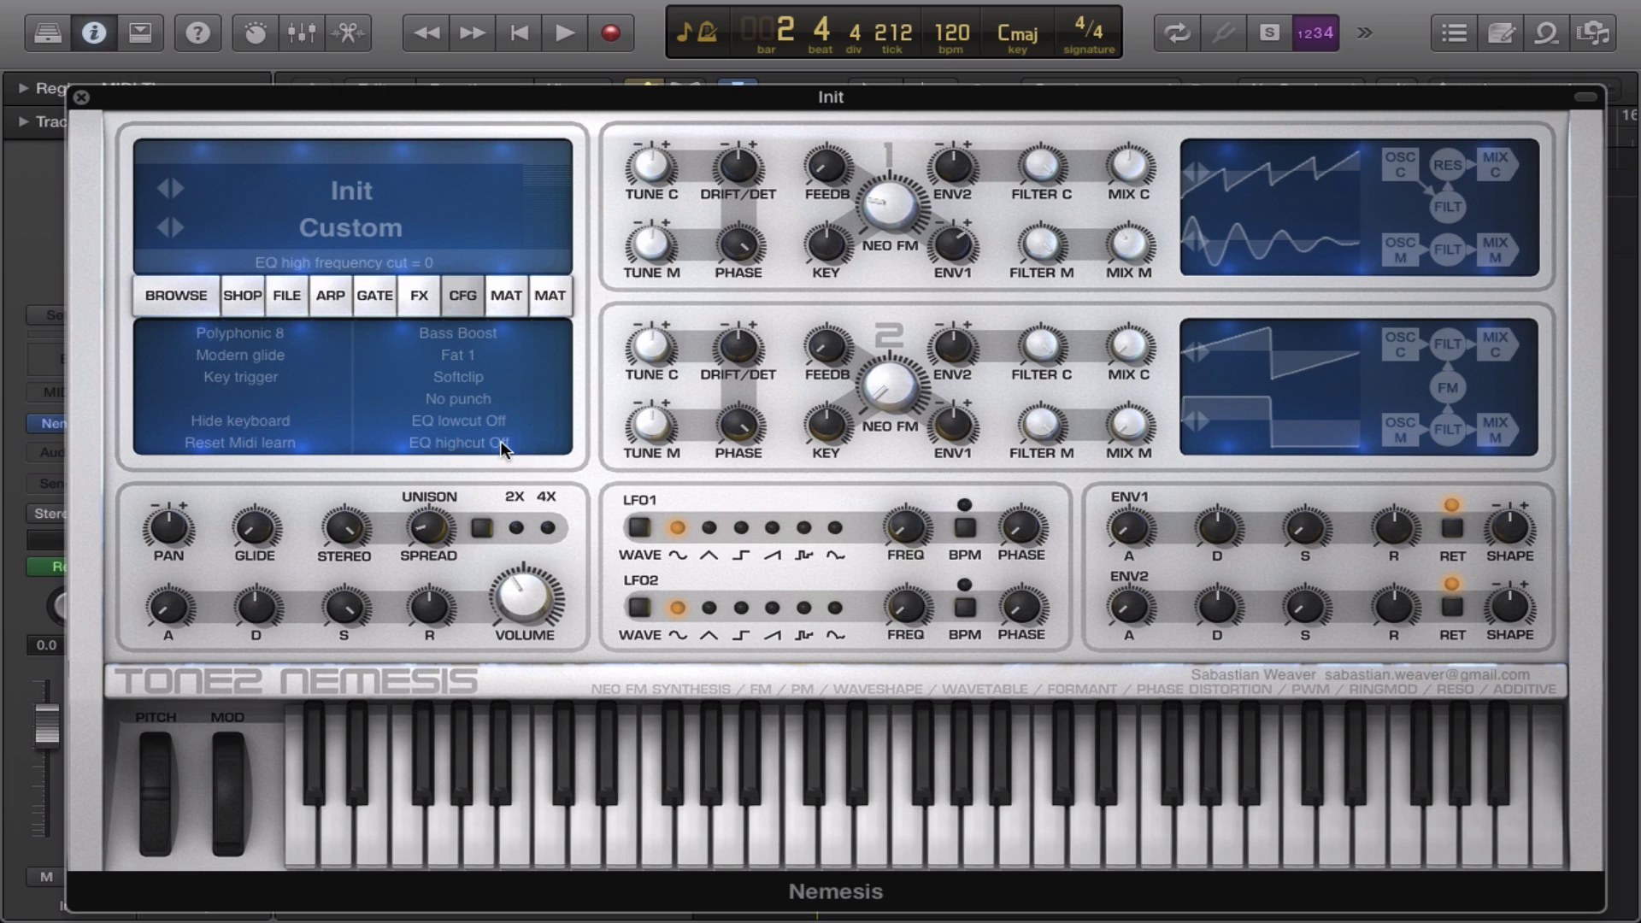
Hide the synth's on-screen keyboard and show it again, acknowledging the notices.
click(243, 419)
click(991, 321)
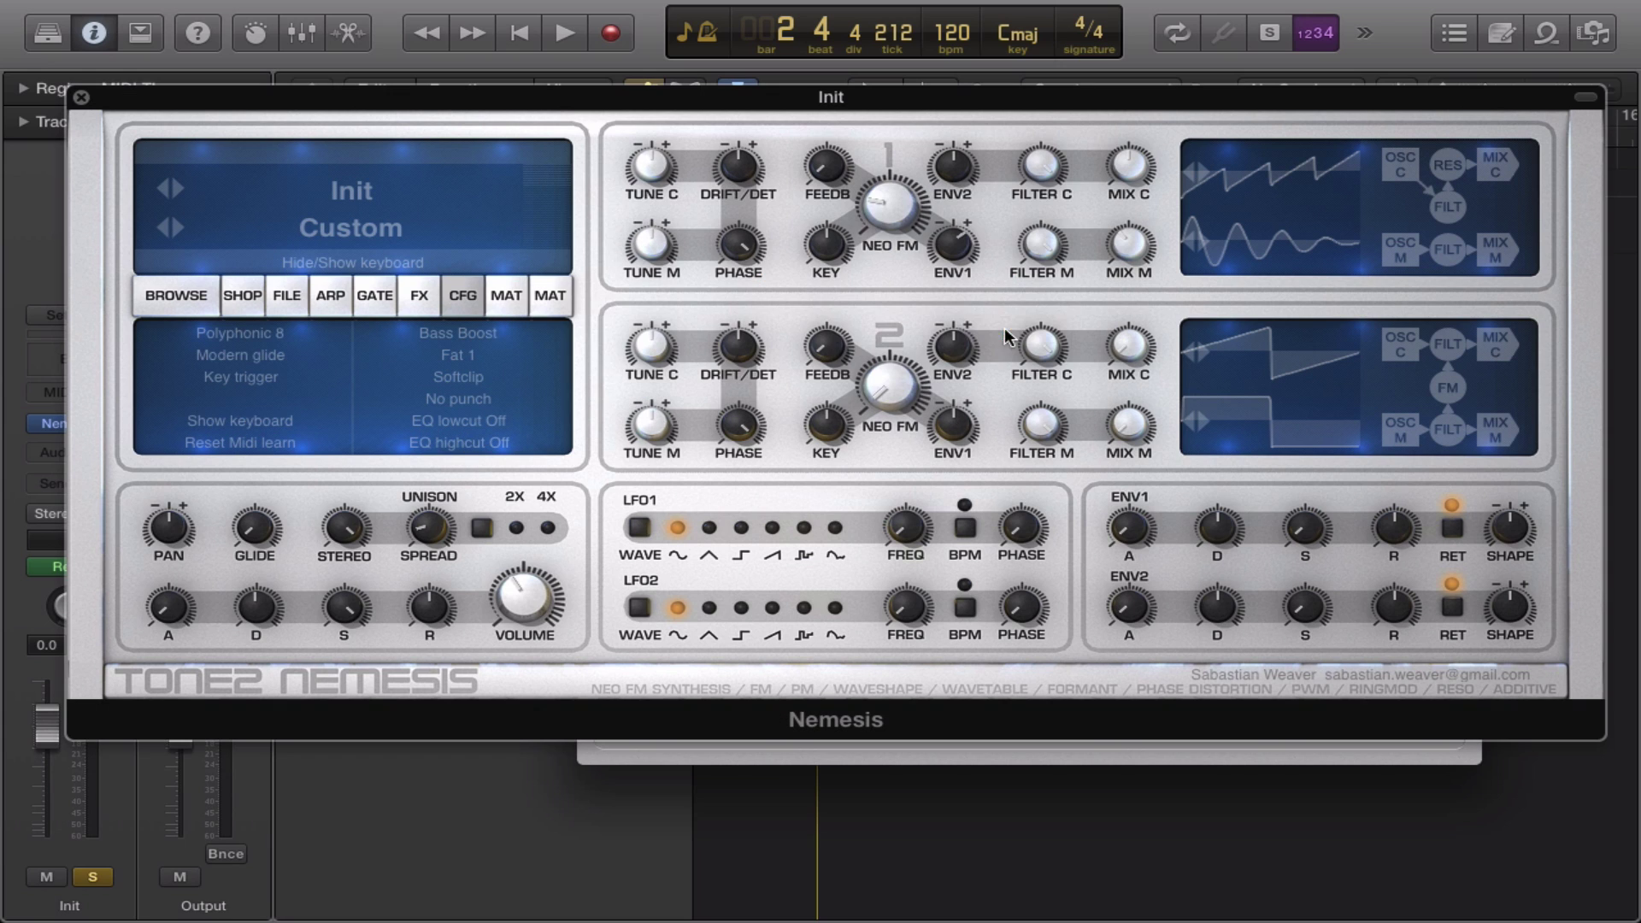
click(233, 423)
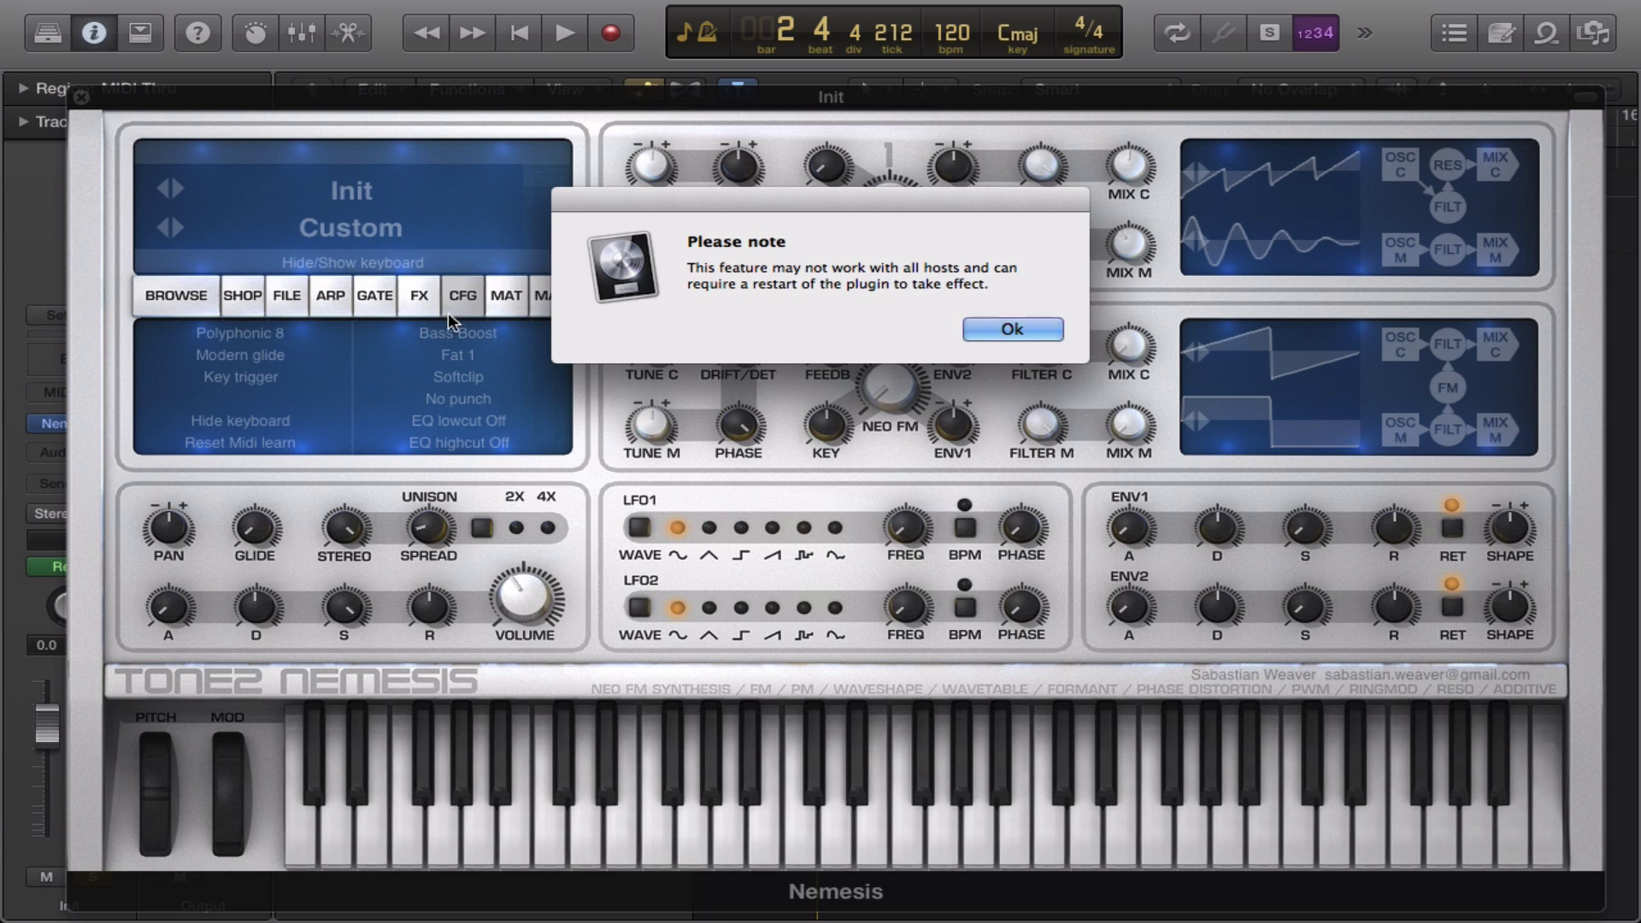
click(984, 327)
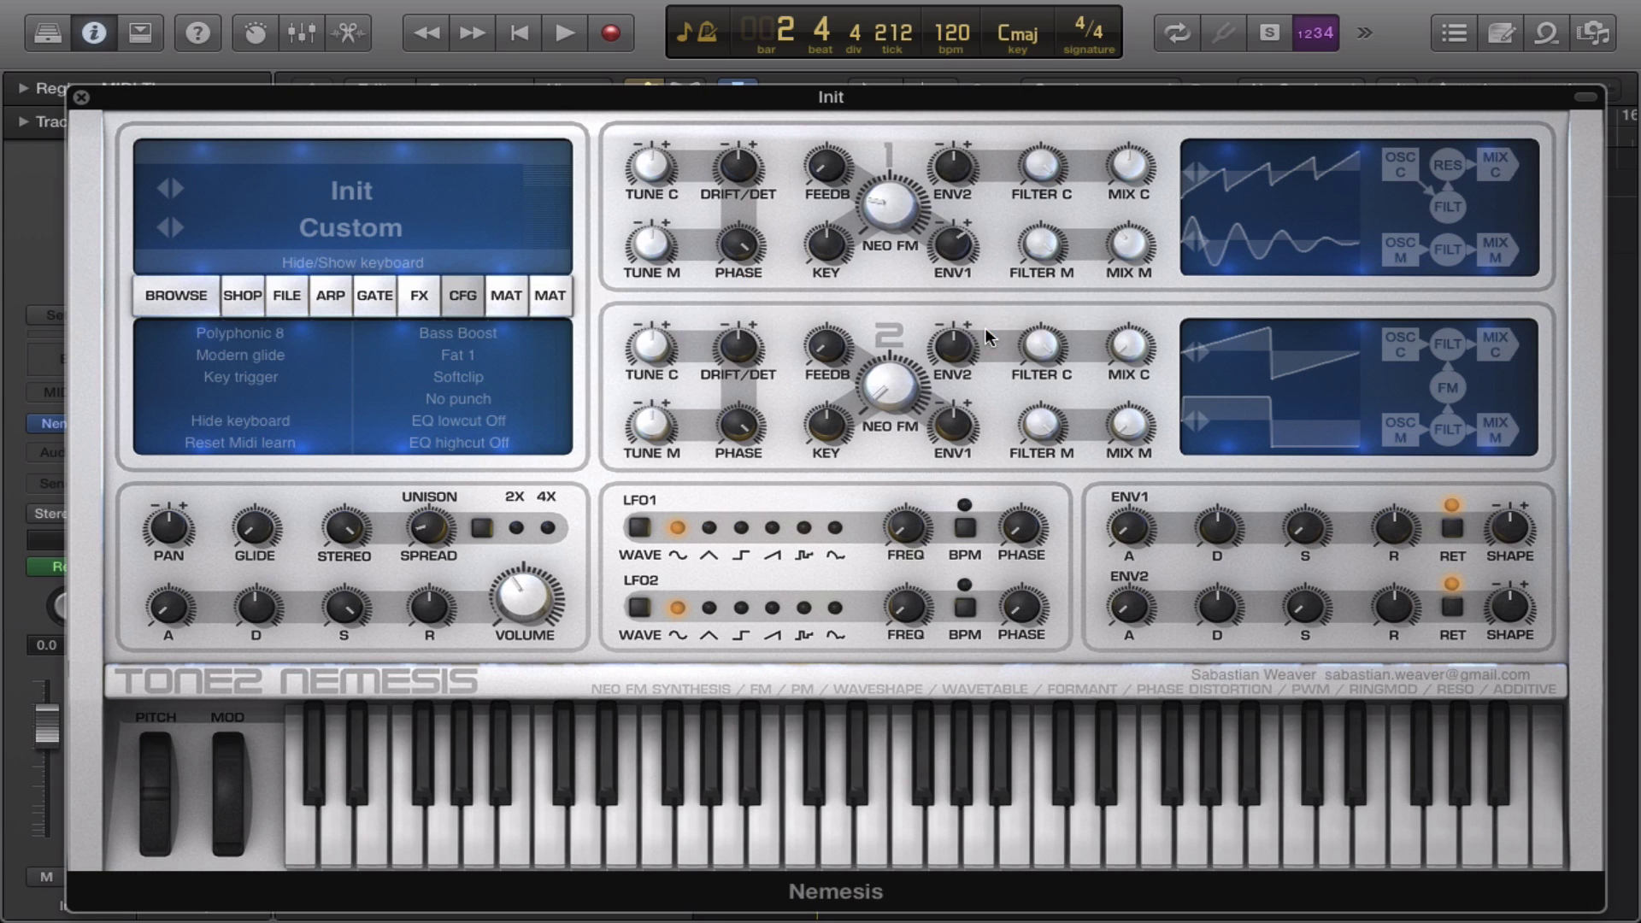
View the available voice modes, from Monophonic to Multi Mono 64.
click(241, 335)
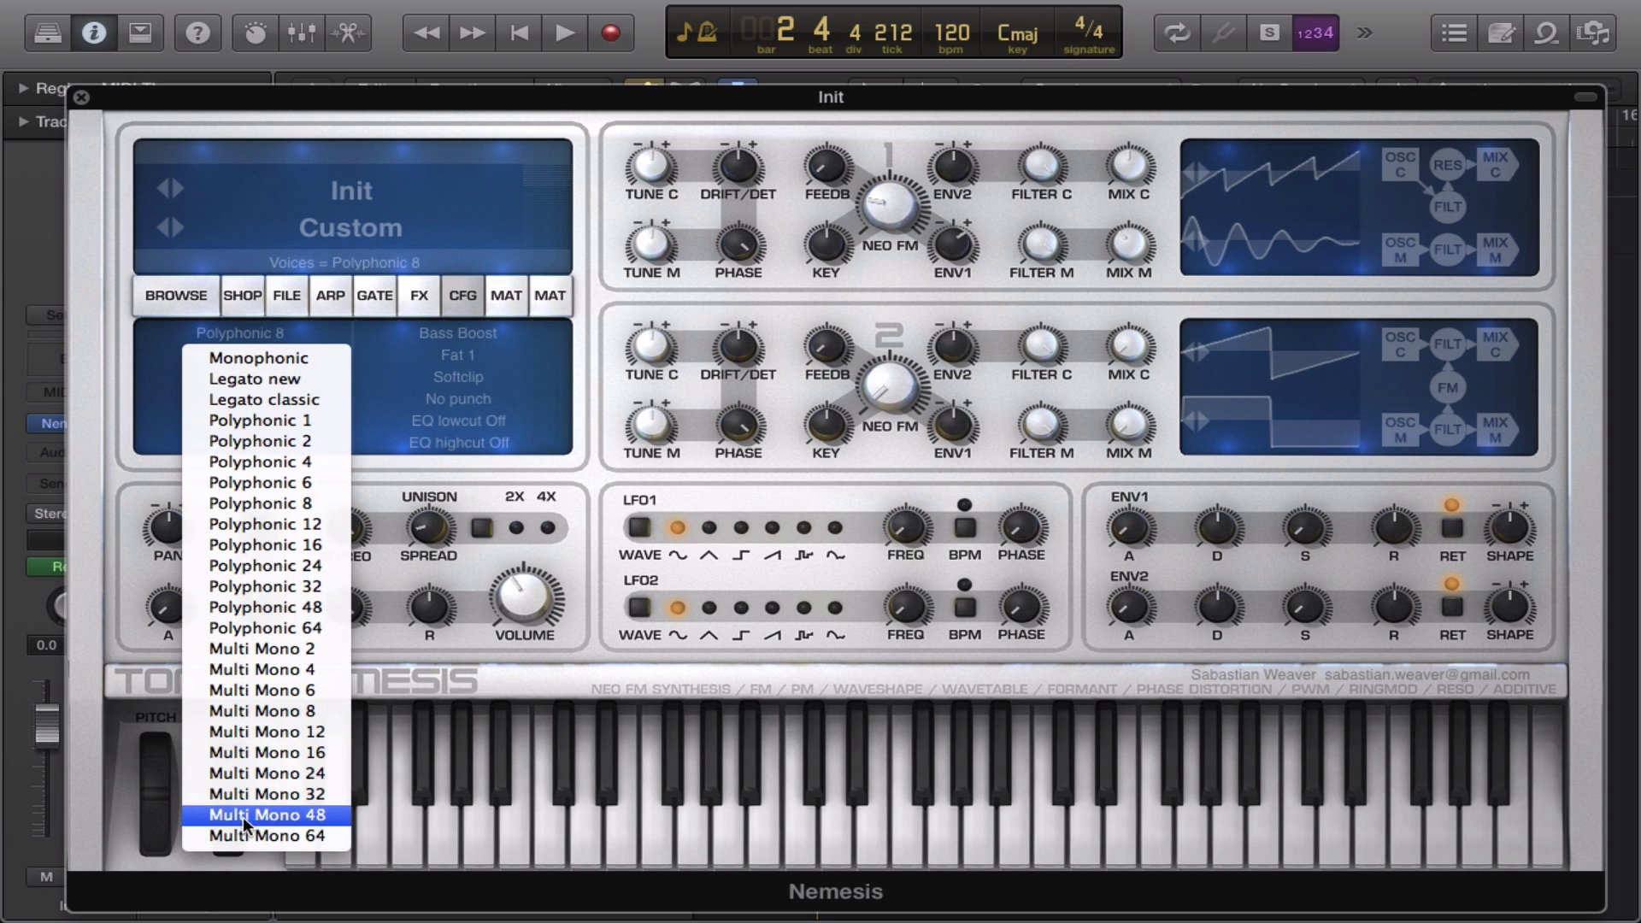
click(600, 393)
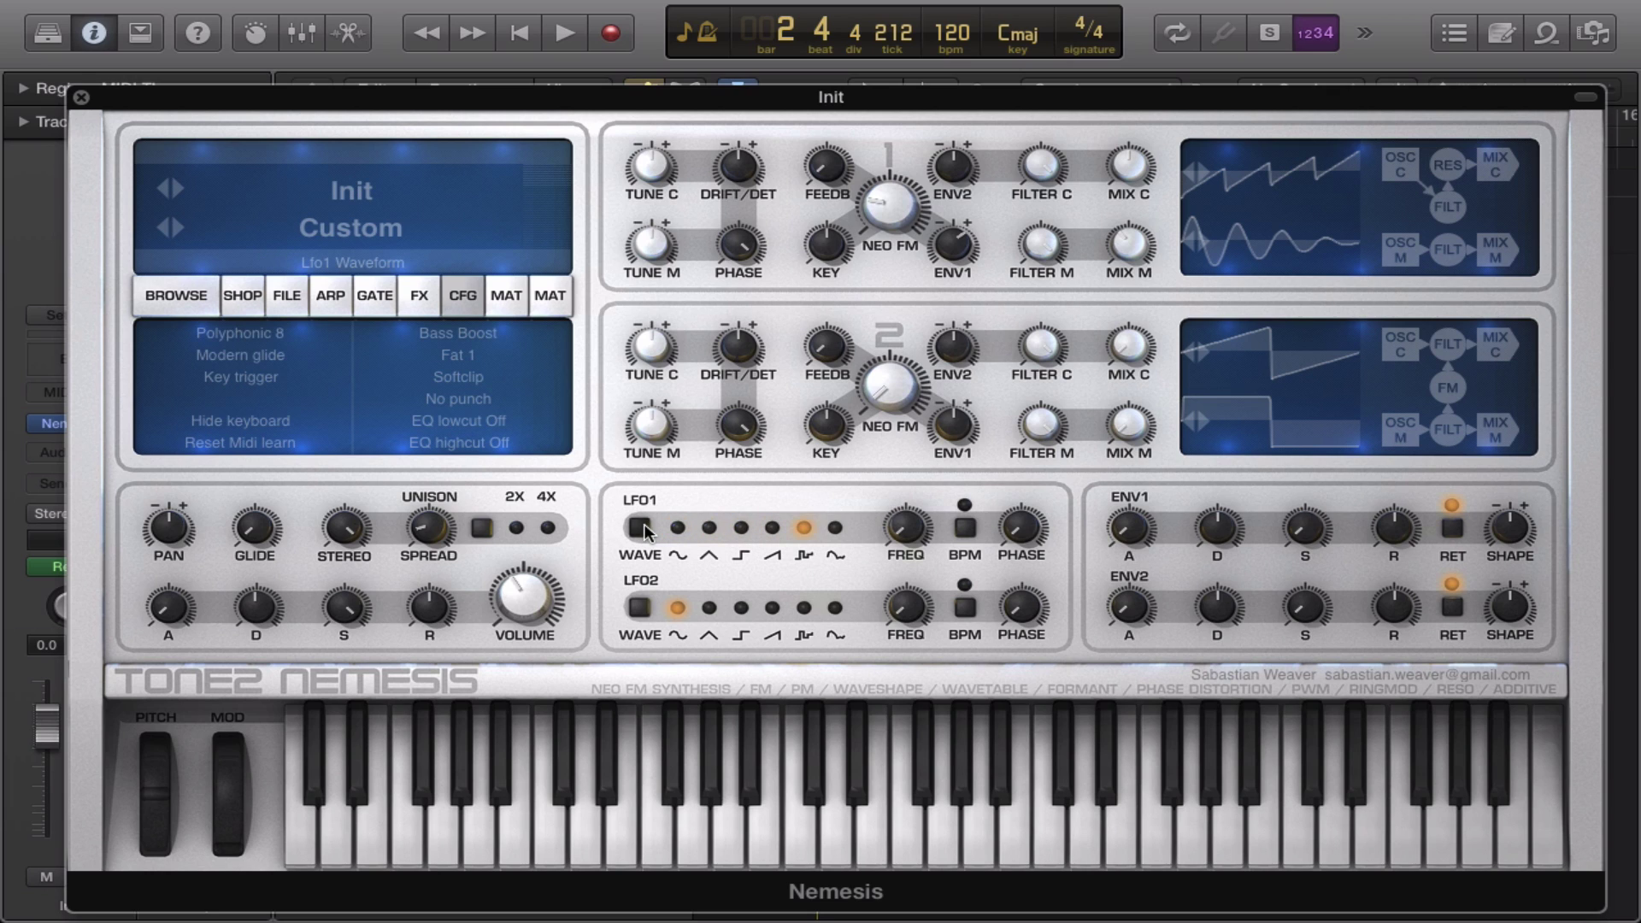
Try out LFO1's frequency control and raise the ENV1 shape amount.
drag(904, 525, 904, 404)
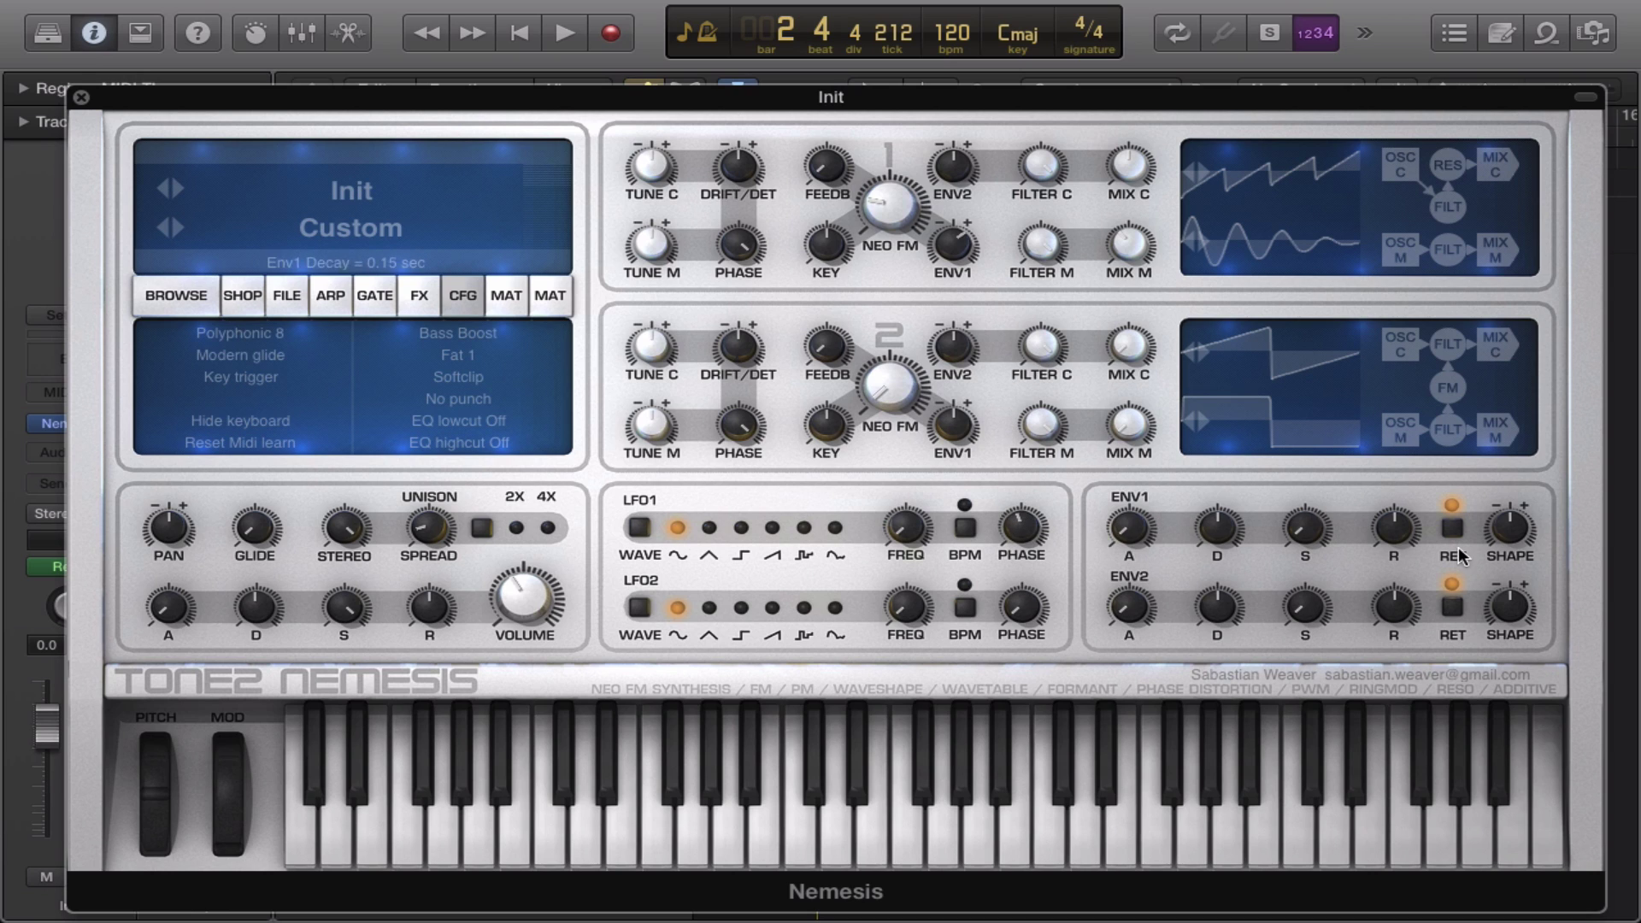
drag(1504, 534, 1497, 484)
drag(1474, 709, 1448, 499)
Open the Additive Spectral Editor for oscillator 1 and redraw the carrier's harmonic levels.
click(1448, 198)
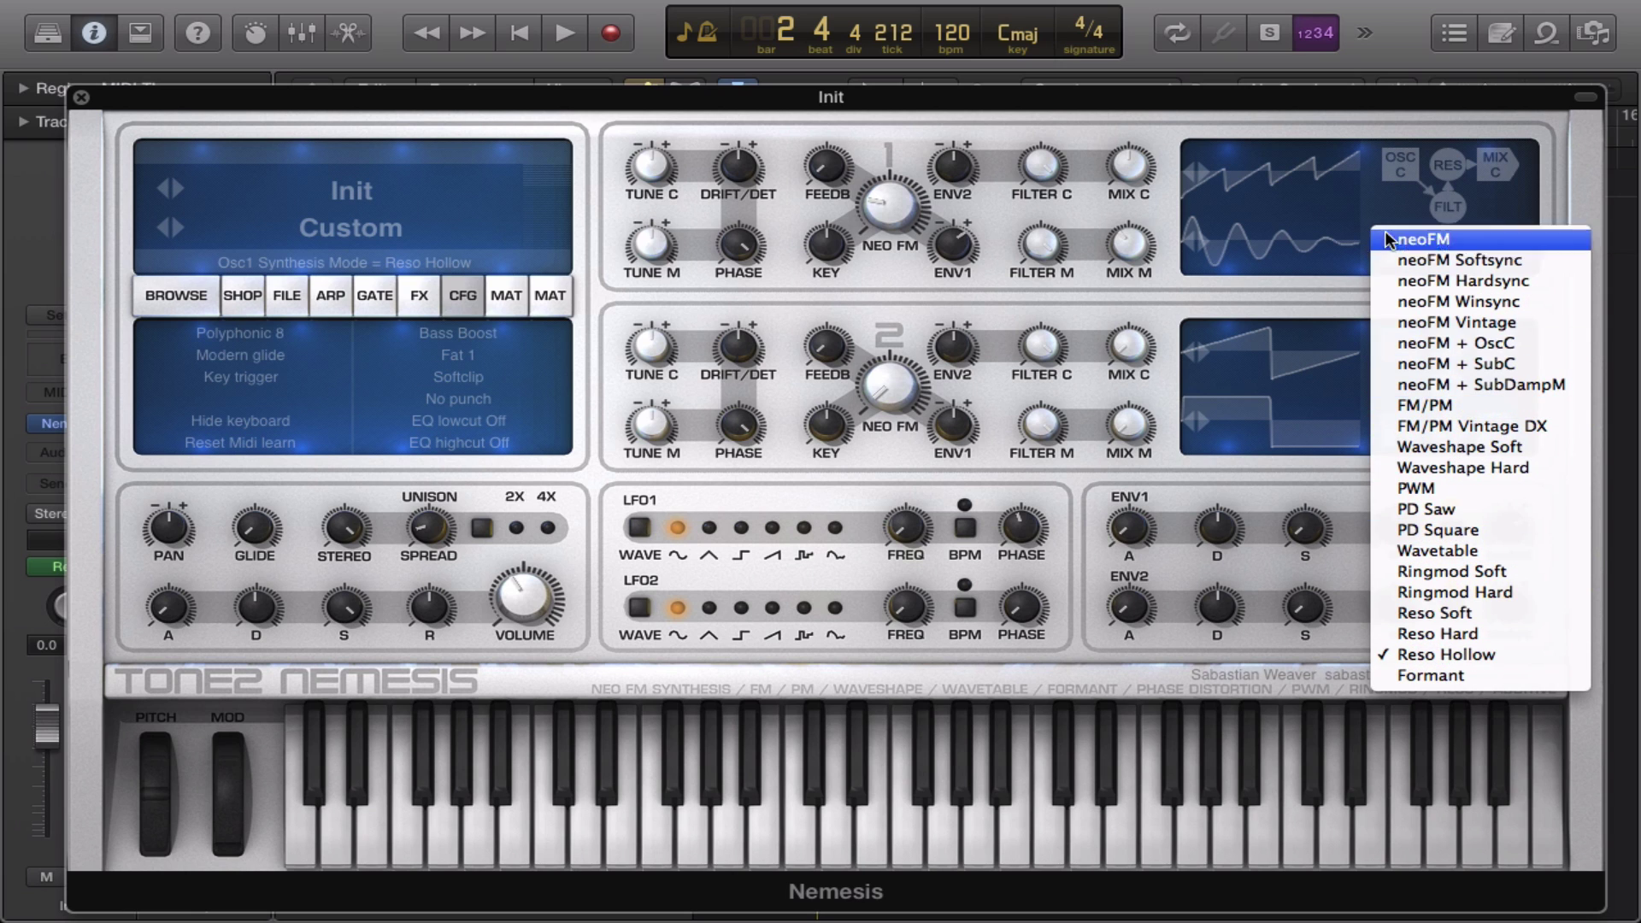
click(1279, 198)
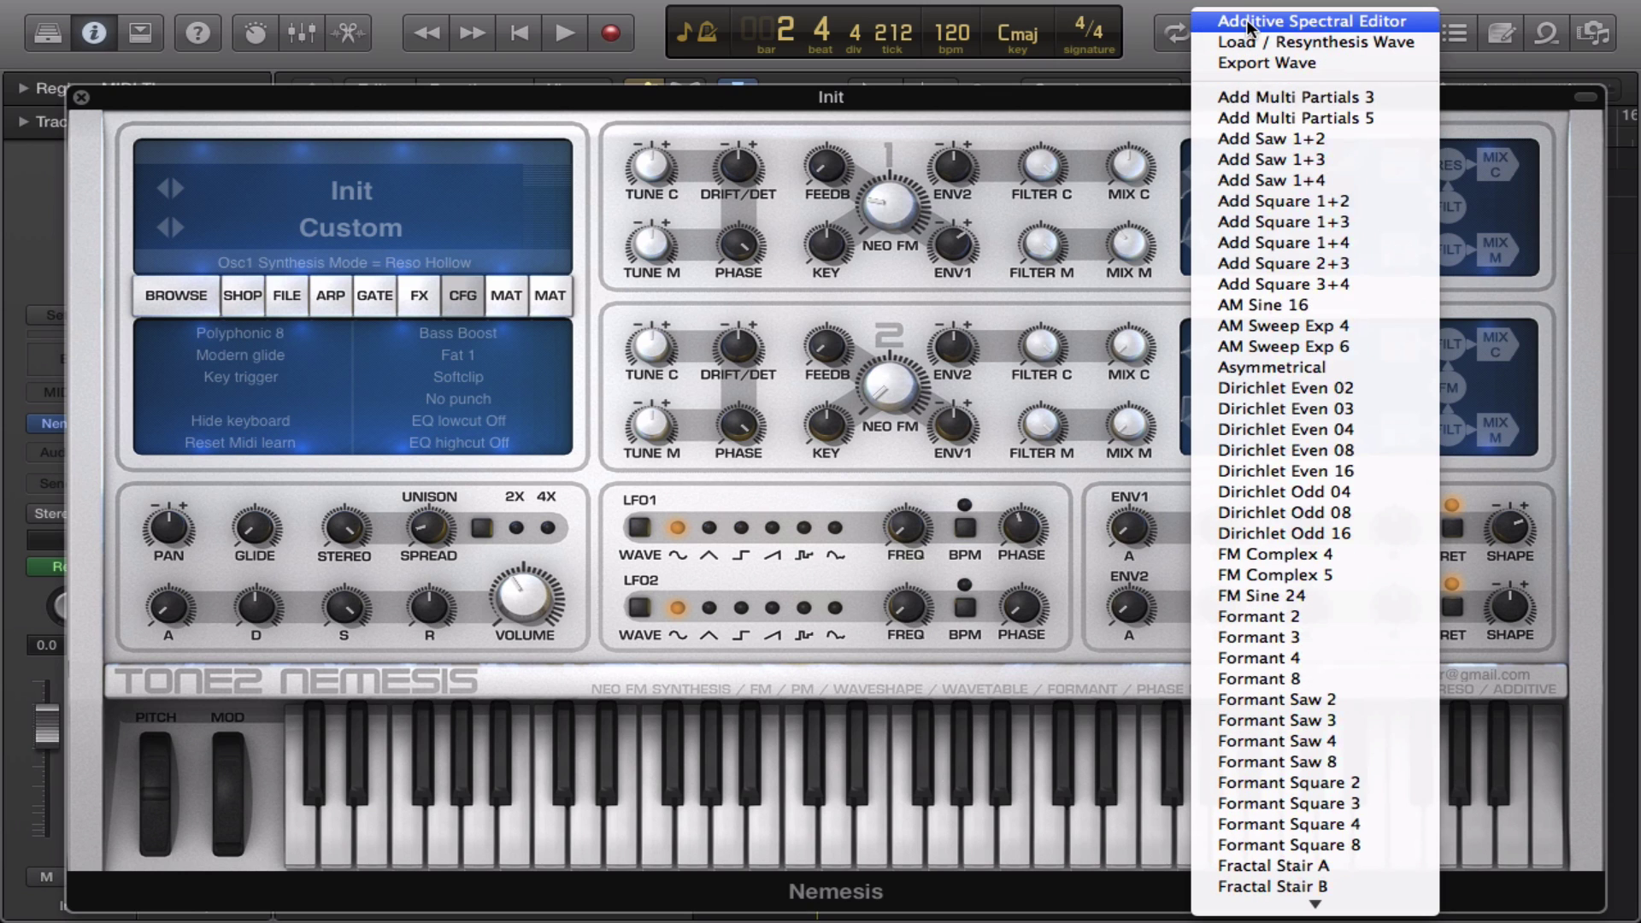
click(1247, 23)
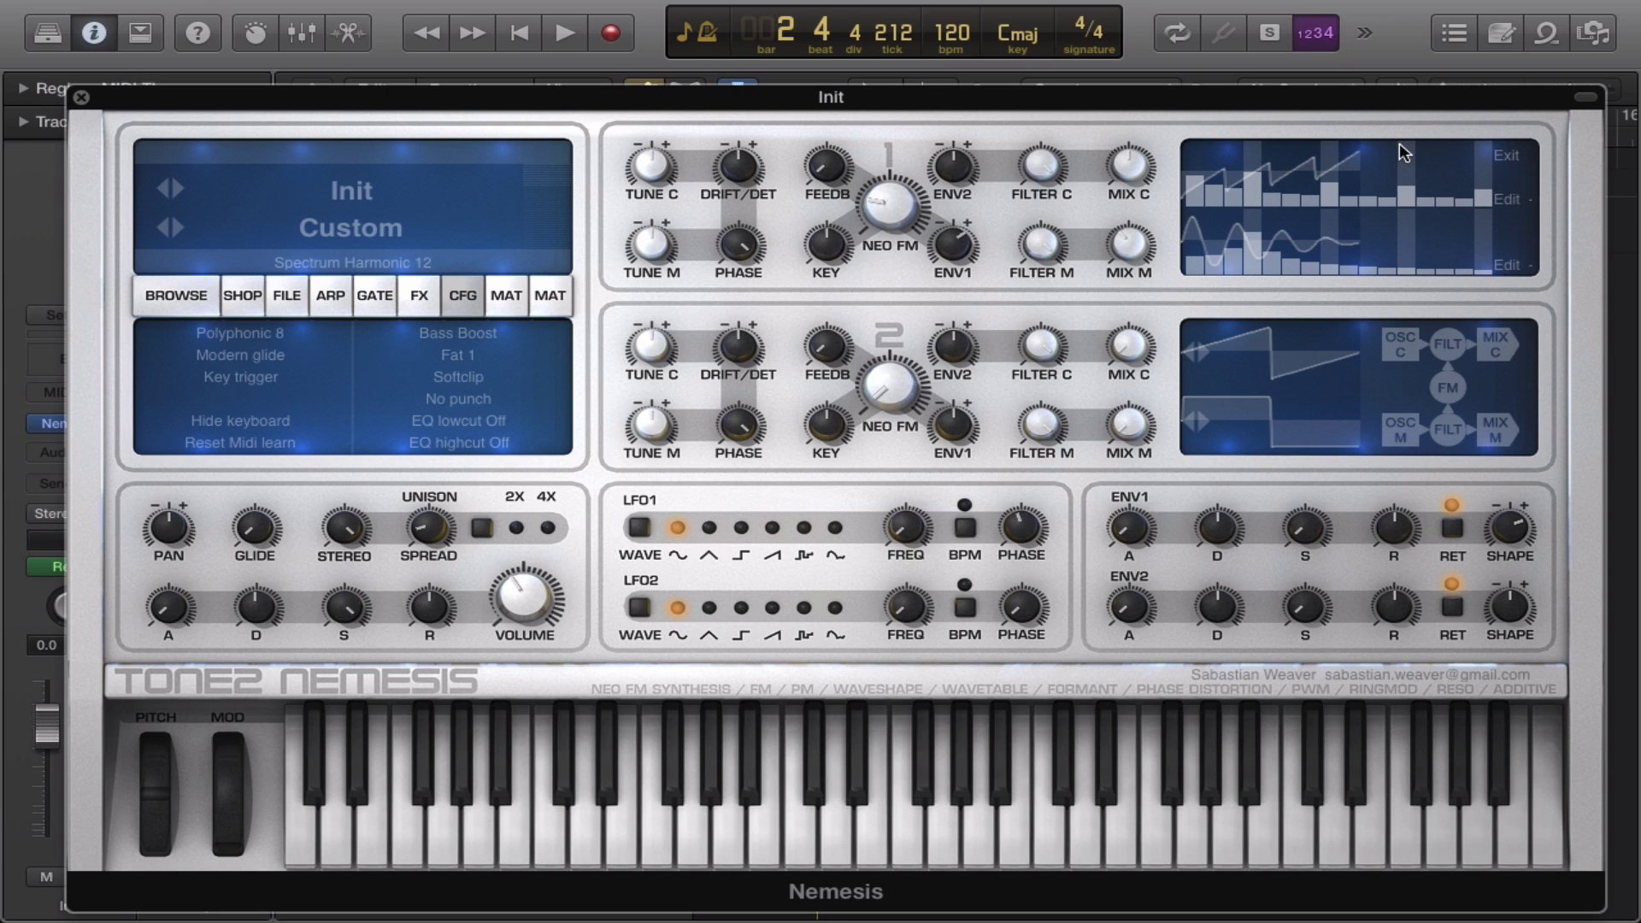
mouse_move(1370, 146)
mouse_down()
mouse_move(1213, 162)
mouse_move(1261, 146)
mouse_move(1221, 166)
mouse_move(1256, 193)
mouse_move(1304, 166)
mouse_move(1353, 186)
mouse_move(1449, 167)
mouse_move(1239, 175)
mouse_up()
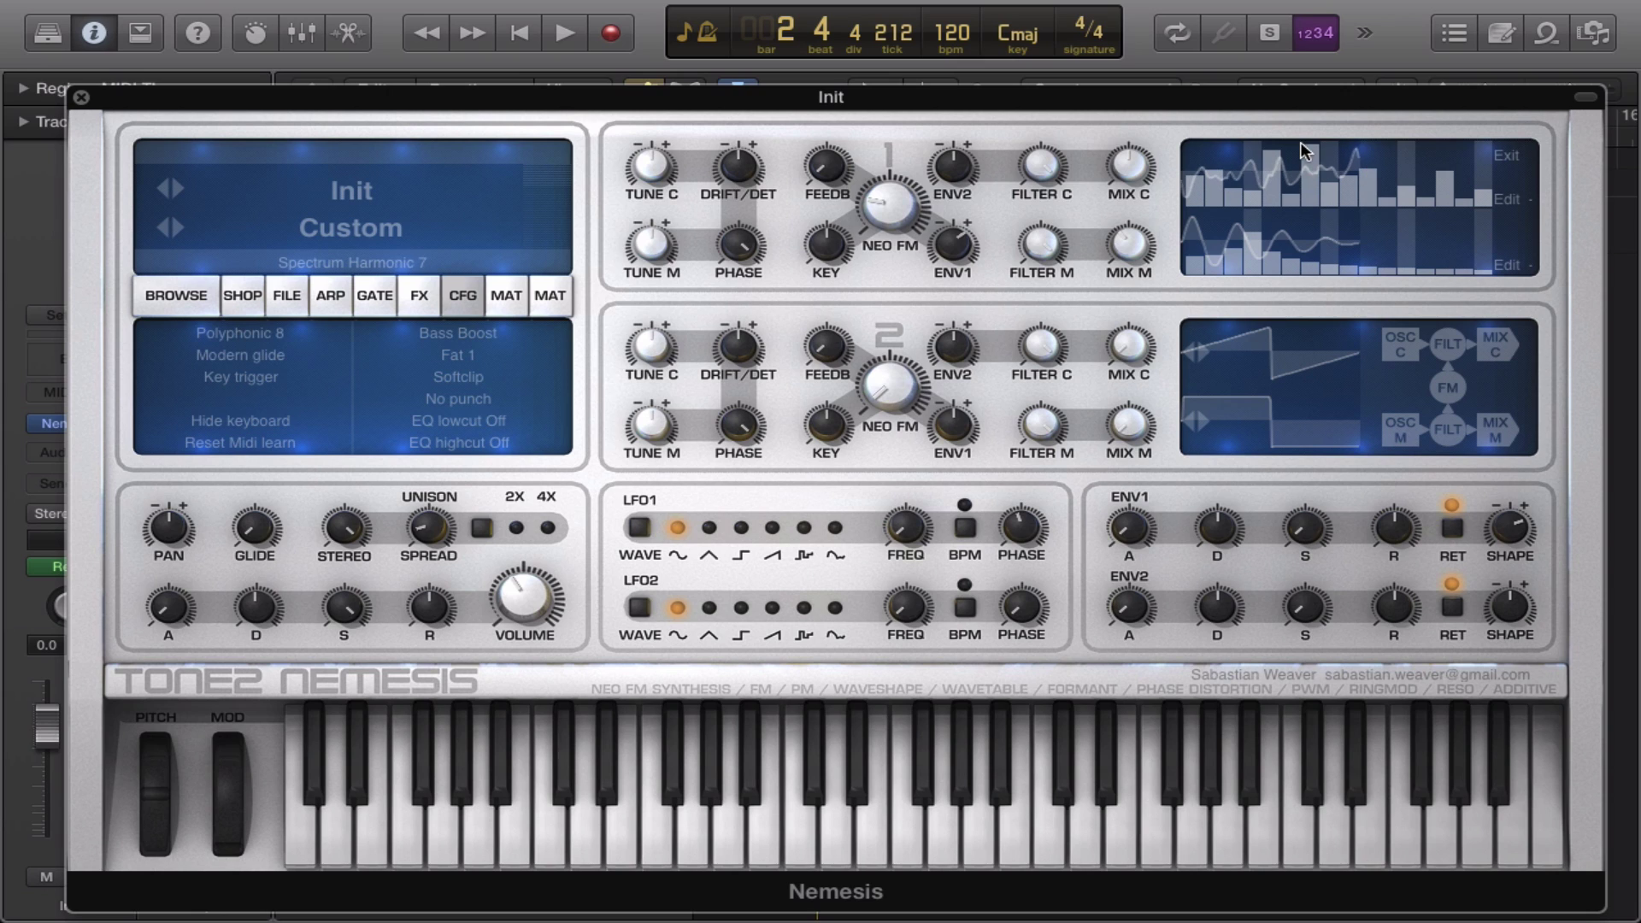
Redraw the modulator's harmonic levels in oscillator 1's spectral editor and exit the editor.
mouse_move(1211, 250)
mouse_down()
mouse_move(1253, 258)
mouse_move(1263, 294)
mouse_move(1296, 229)
mouse_move(1361, 231)
mouse_move(1263, 208)
mouse_move(1188, 219)
mouse_move(1252, 257)
mouse_move(1447, 253)
mouse_move(1411, 239)
mouse_up()
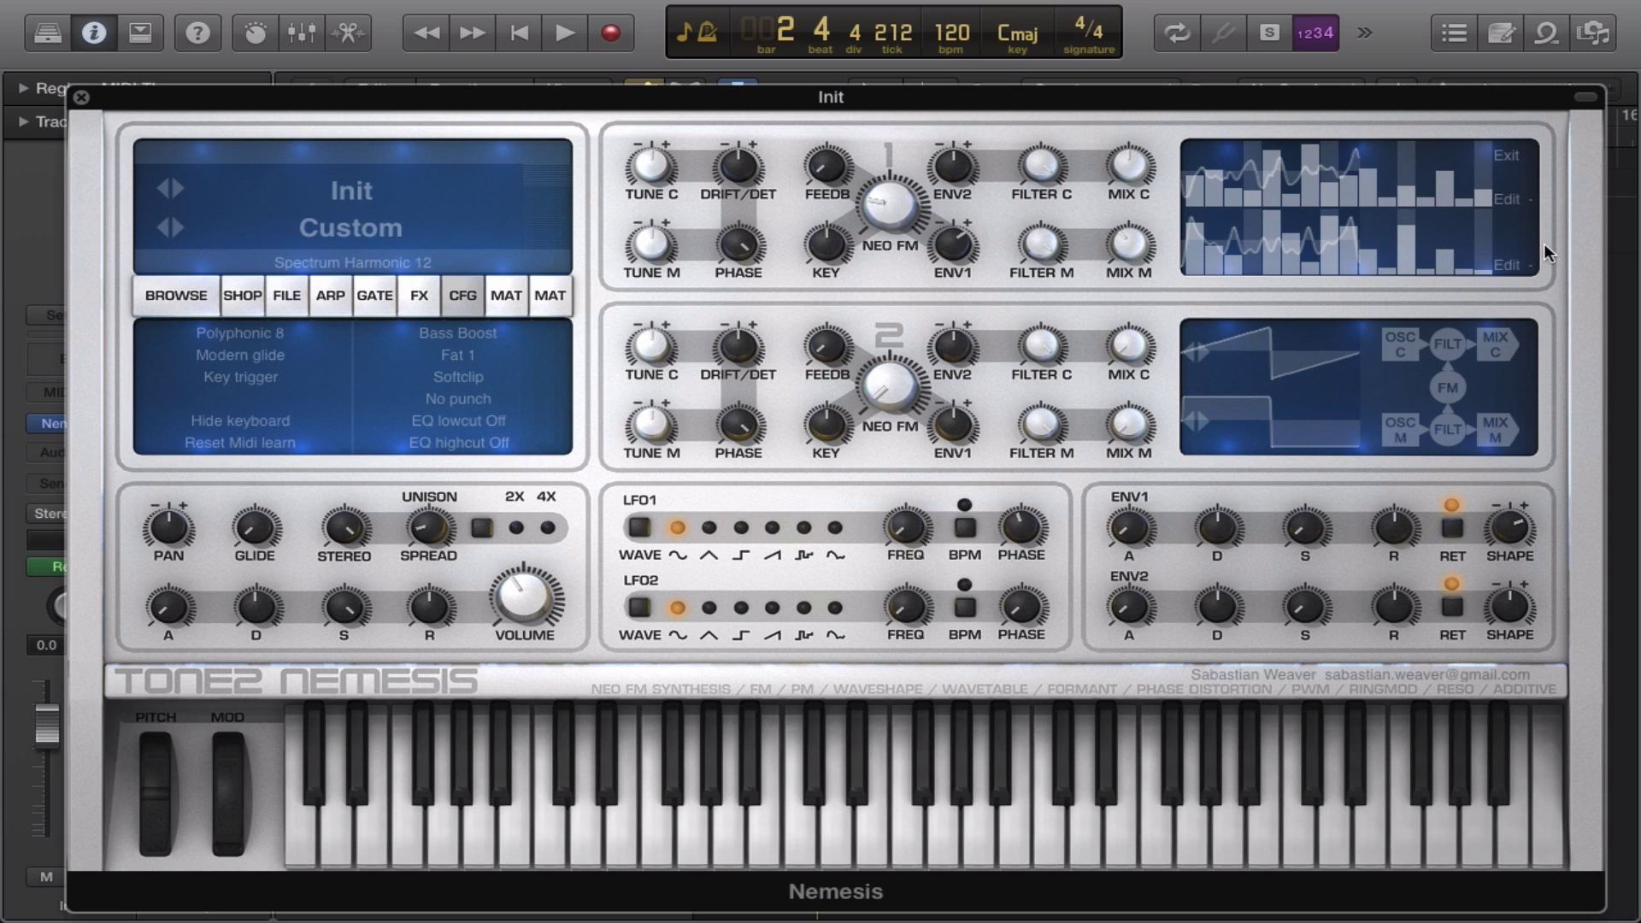
click(1496, 164)
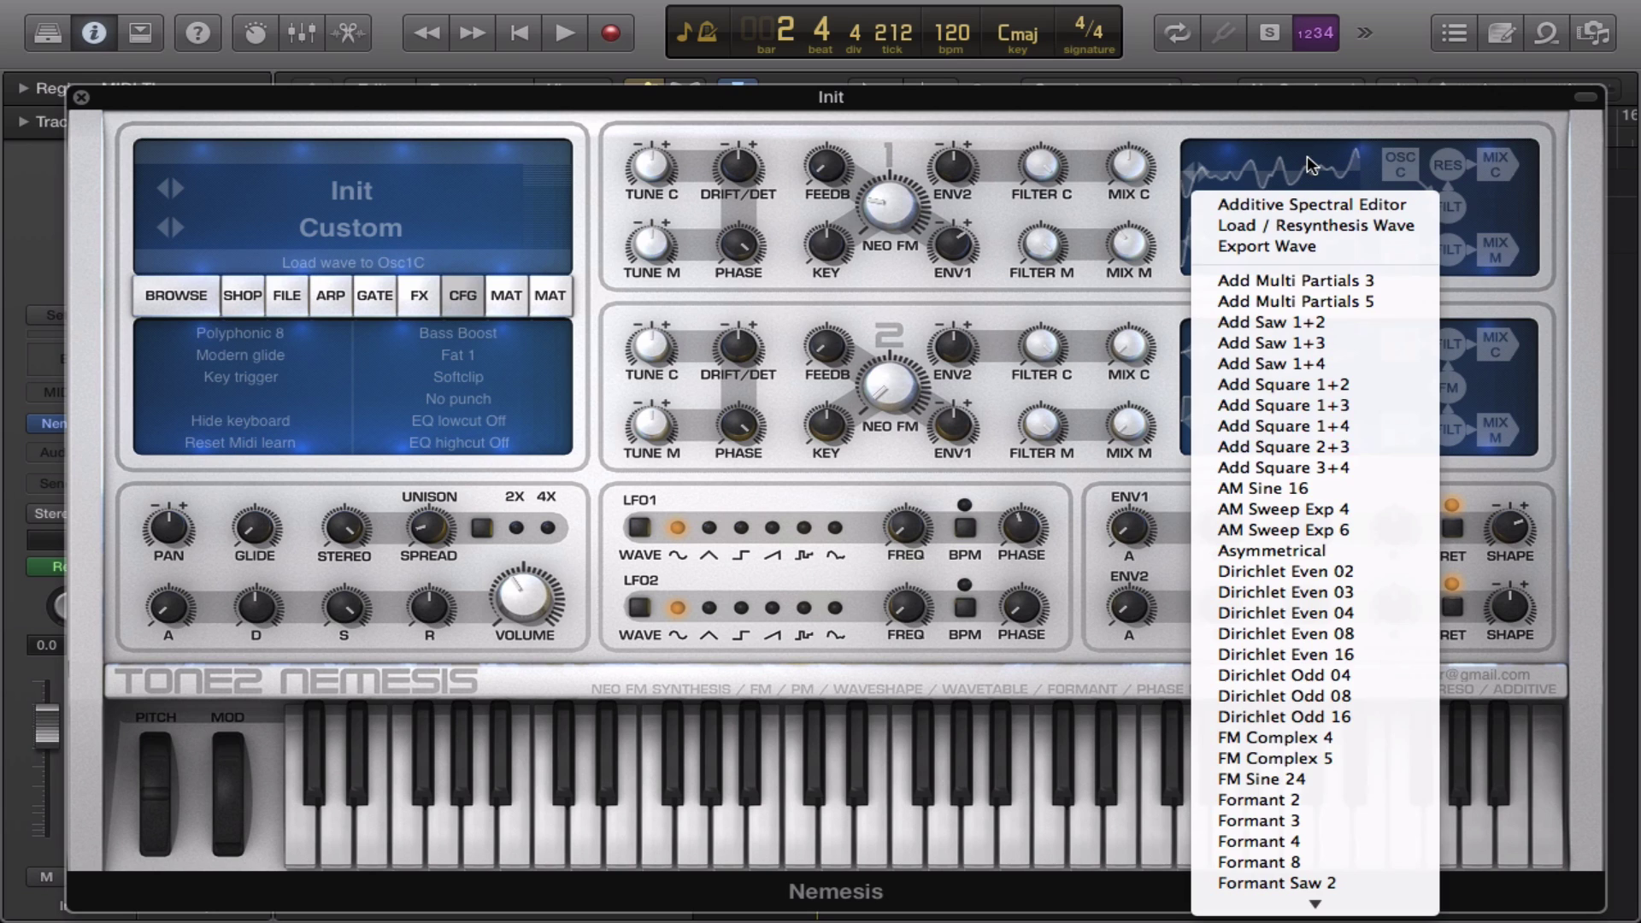
Look through the waveforms available for oscillator 1's carrier and close the list without choosing one.
click(1305, 155)
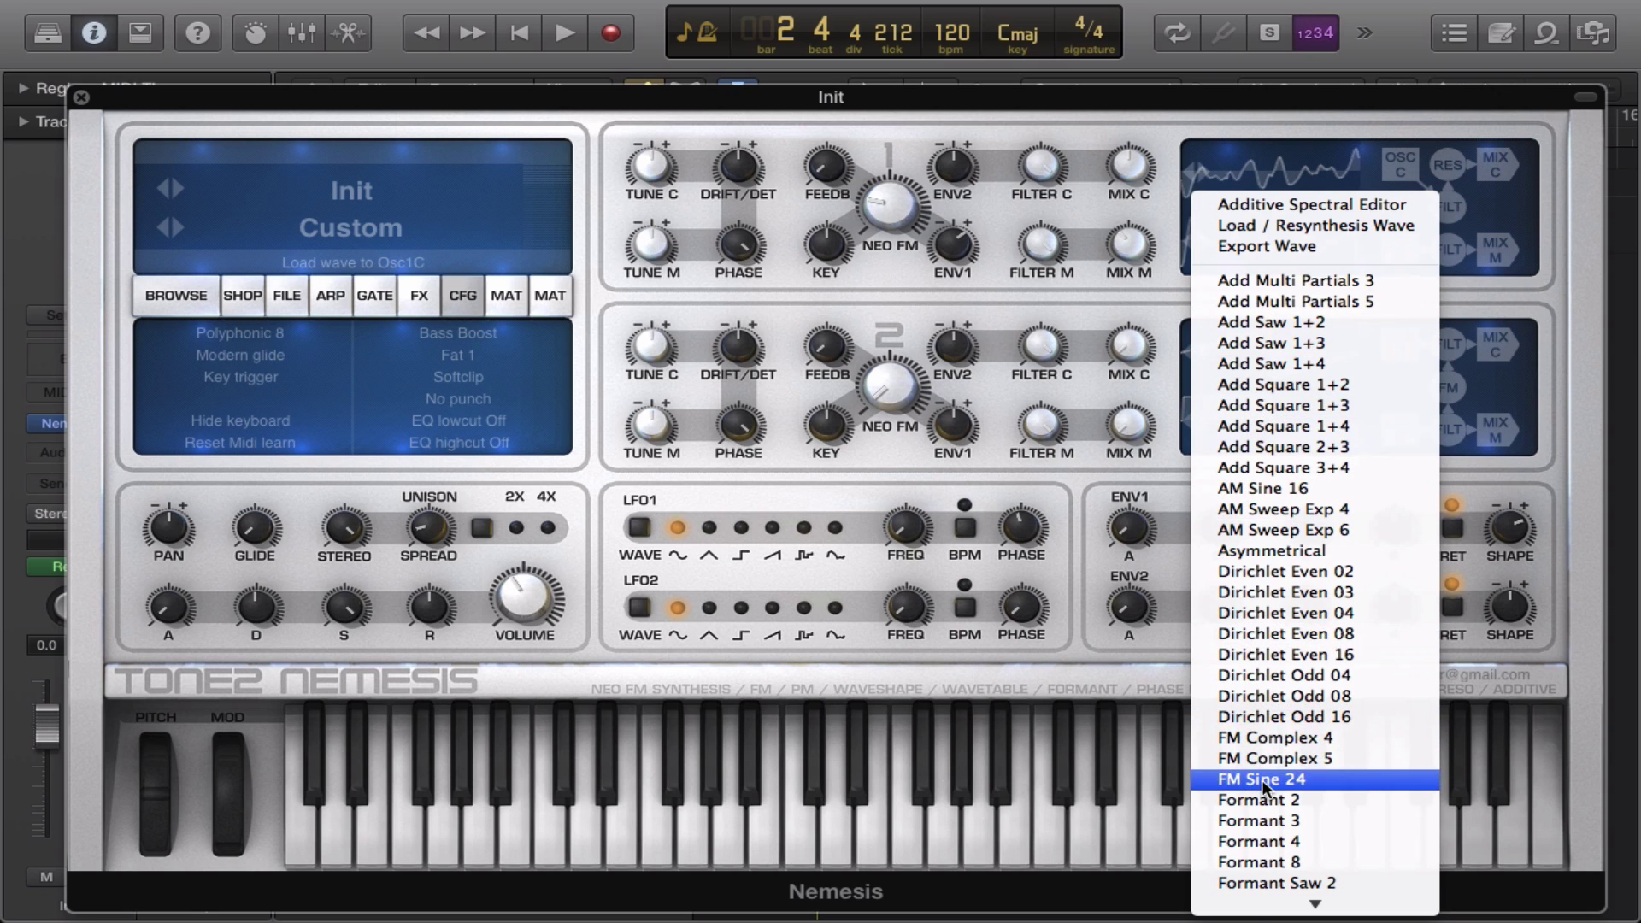
scroll(1263, 791, down, 3)
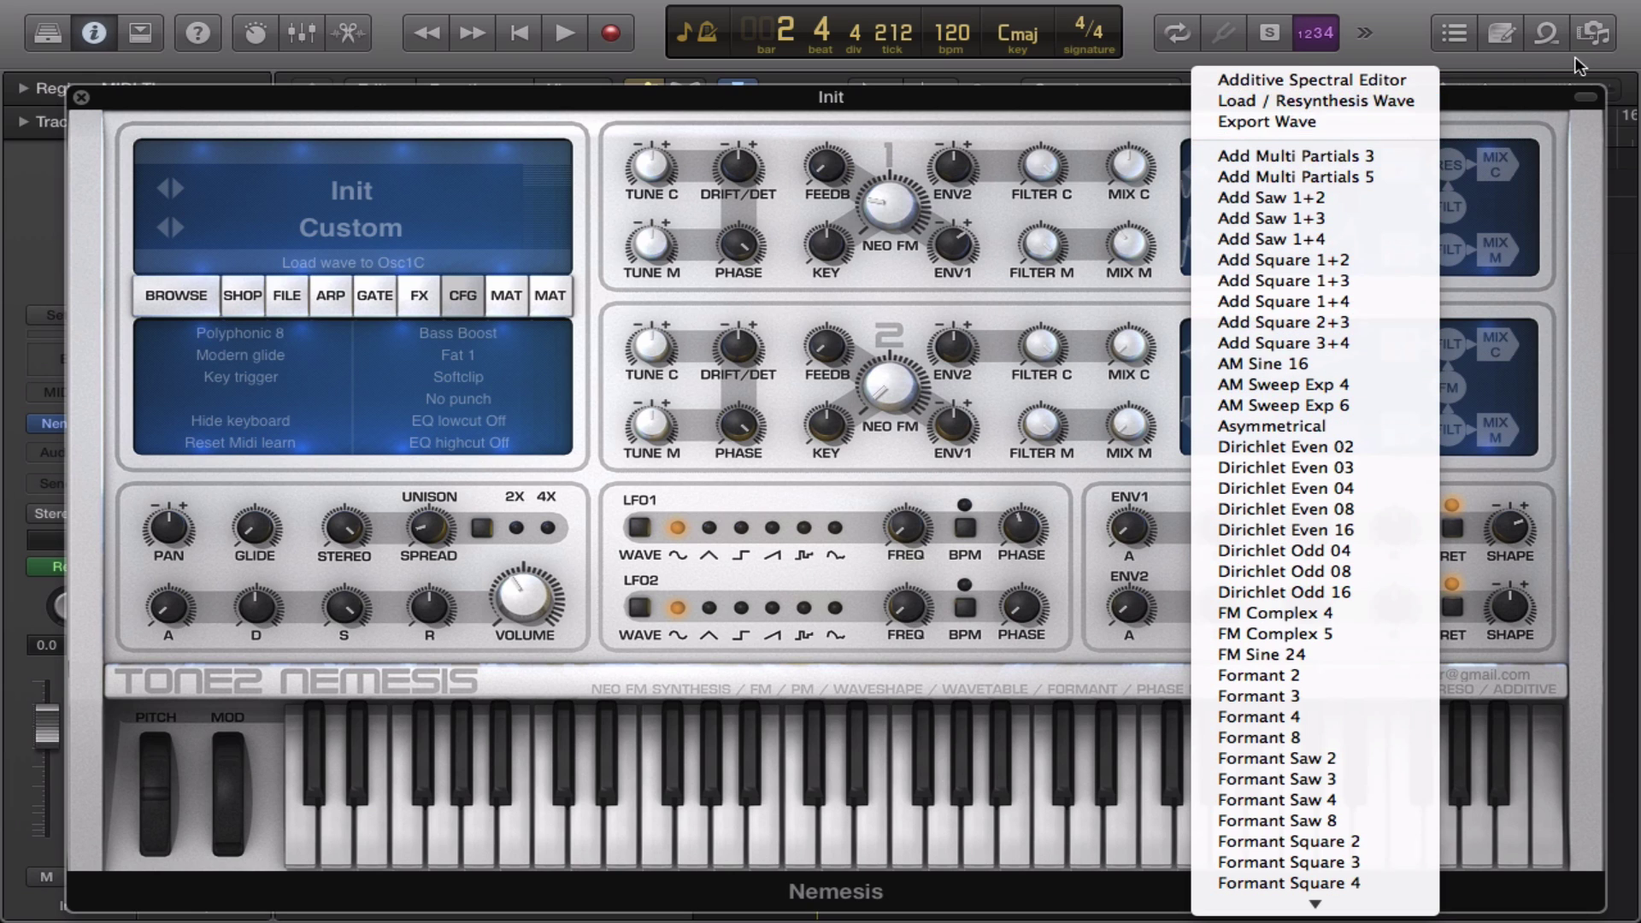
click(1543, 106)
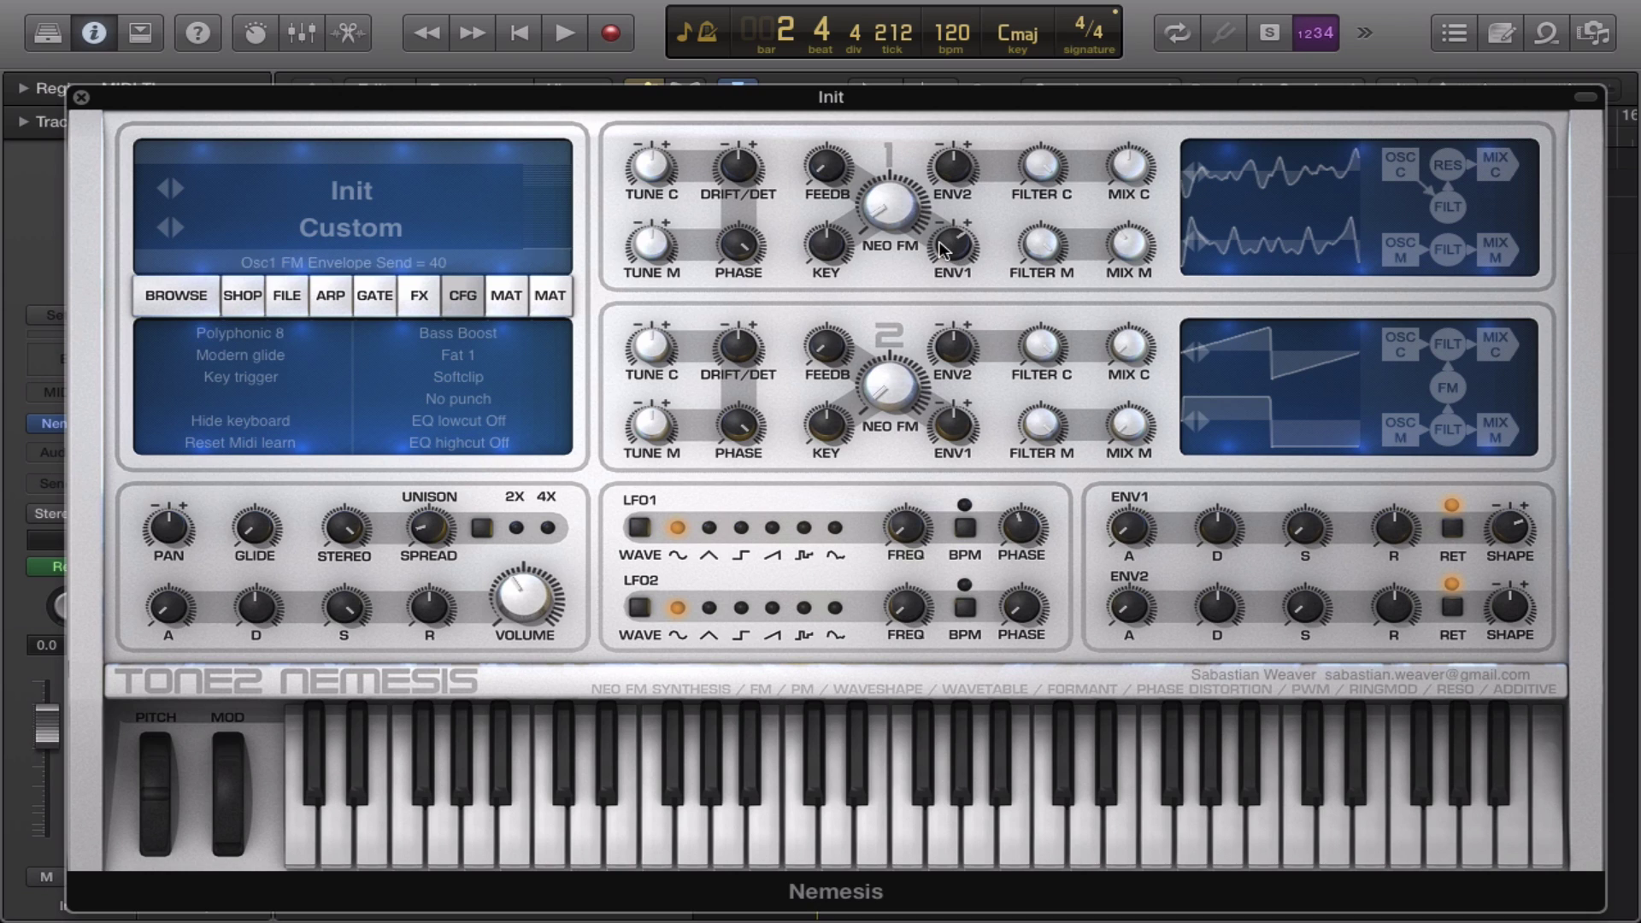
Raise oscillator 1's ENV1 FM send and switch off the trancegate.
drag(939, 243, 936, 196)
click(325, 299)
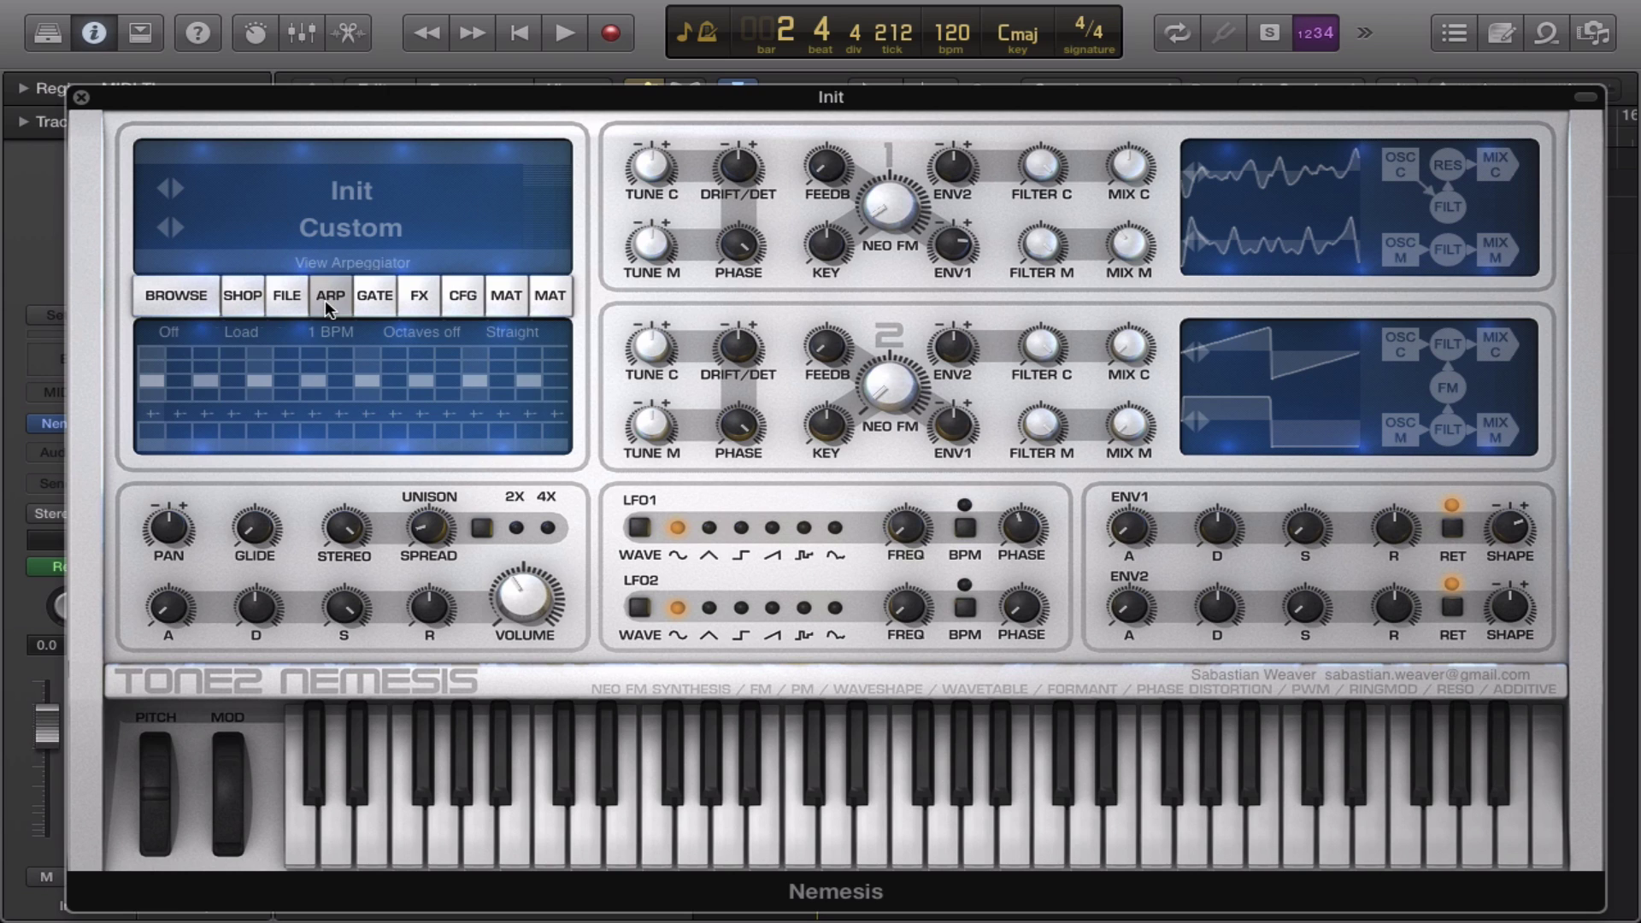
click(377, 299)
click(181, 338)
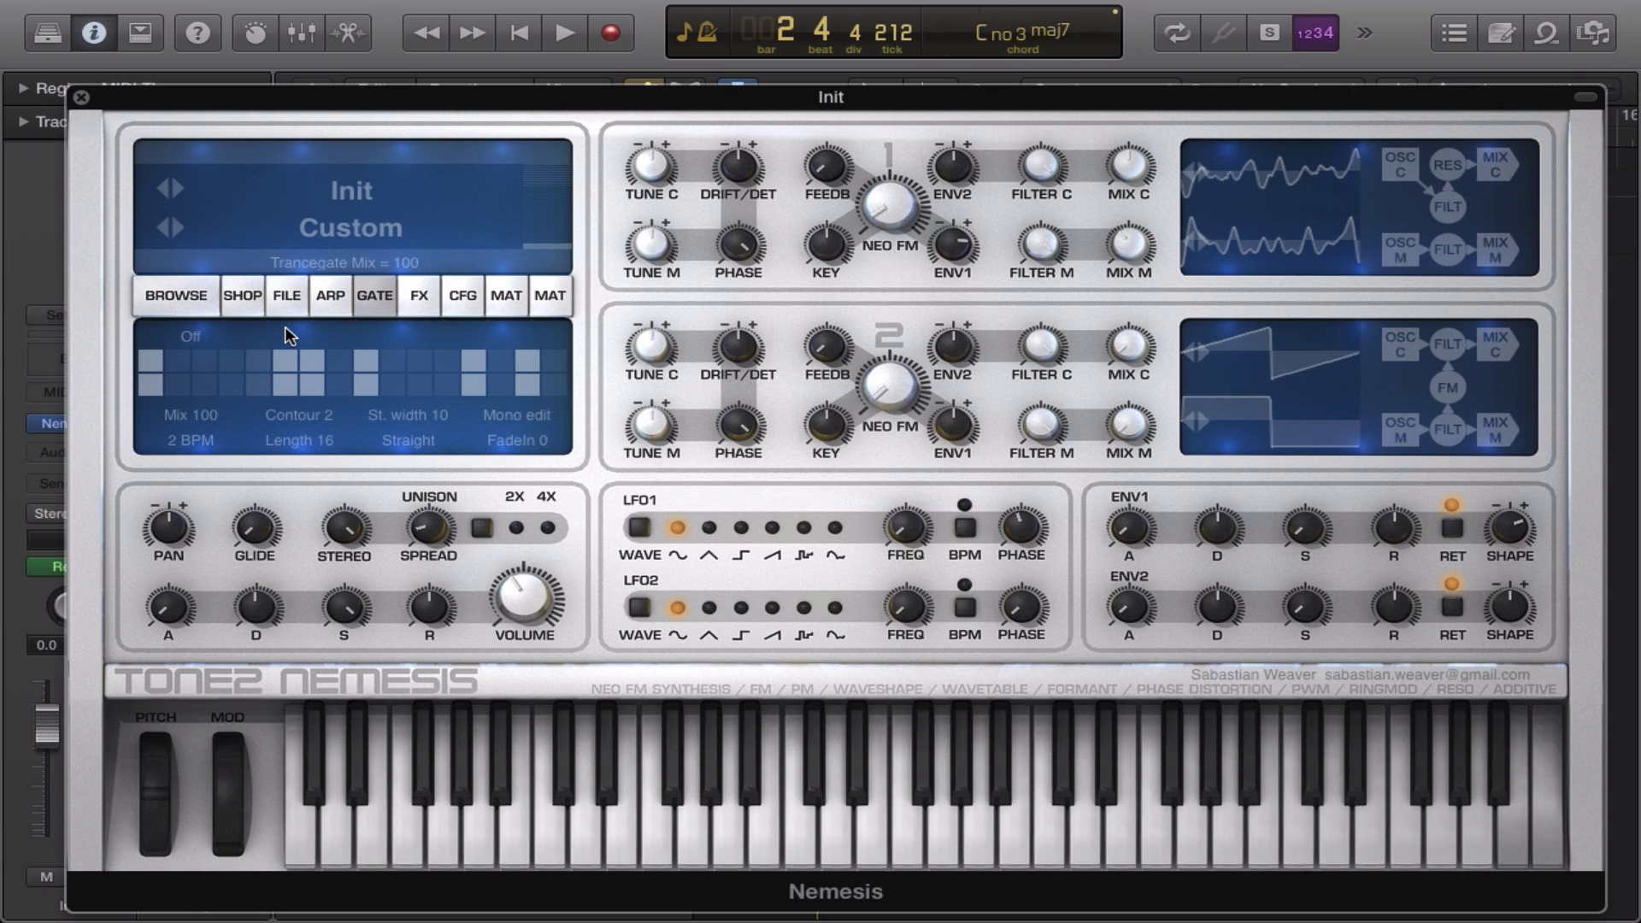
Turn on the arpeggiator and raise notes 1 and 5 of its pattern.
click(276, 308)
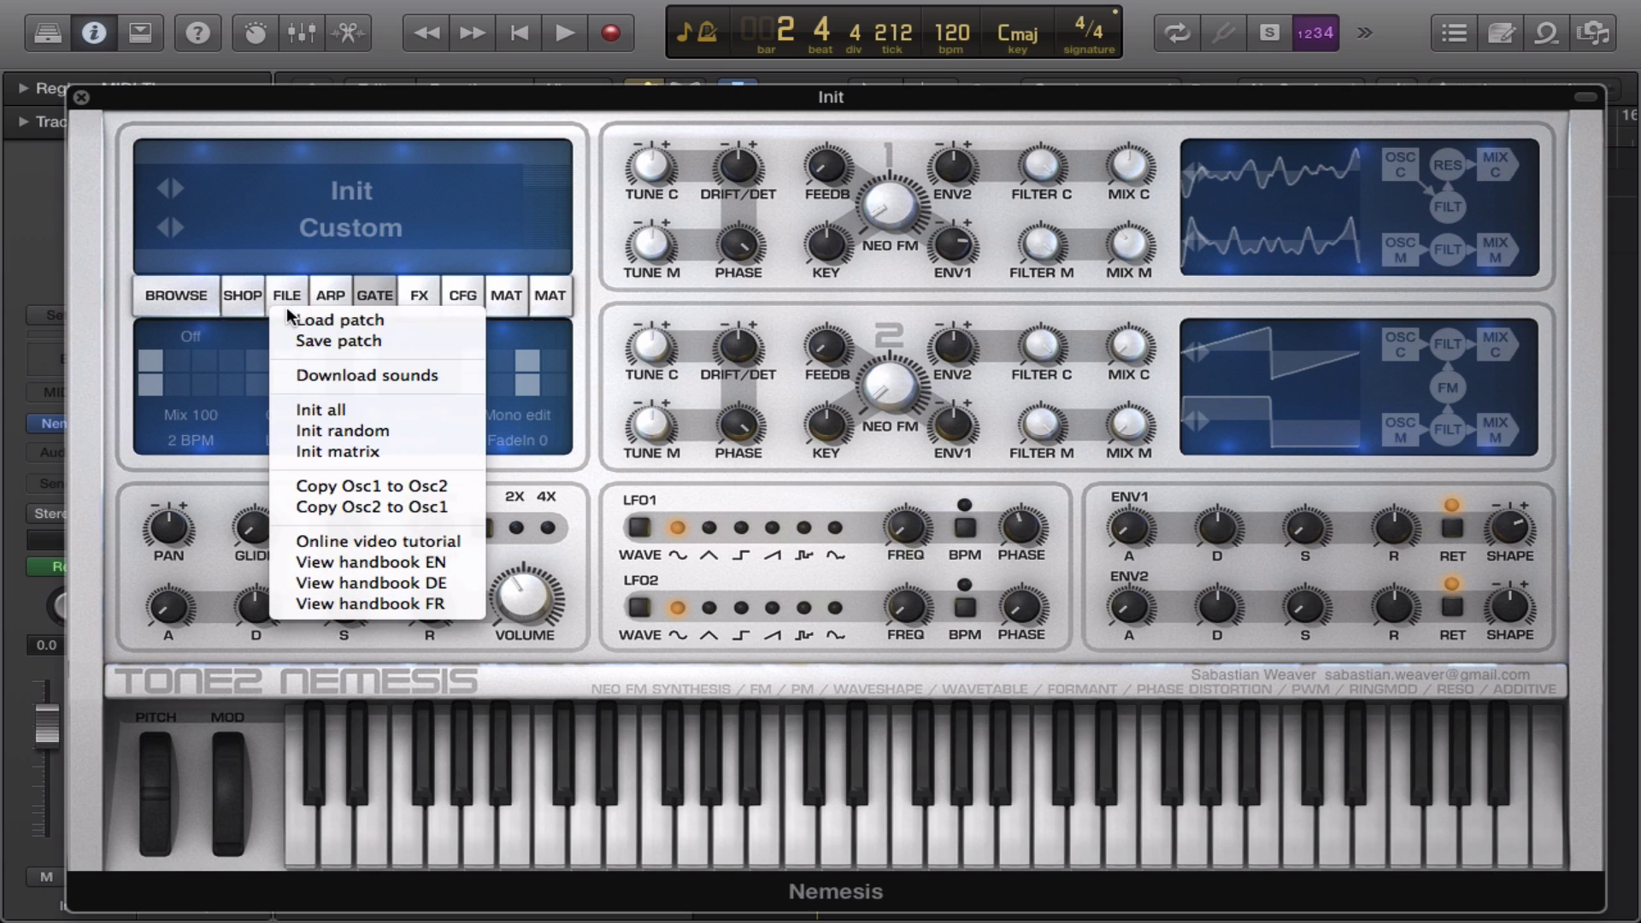
click(342, 291)
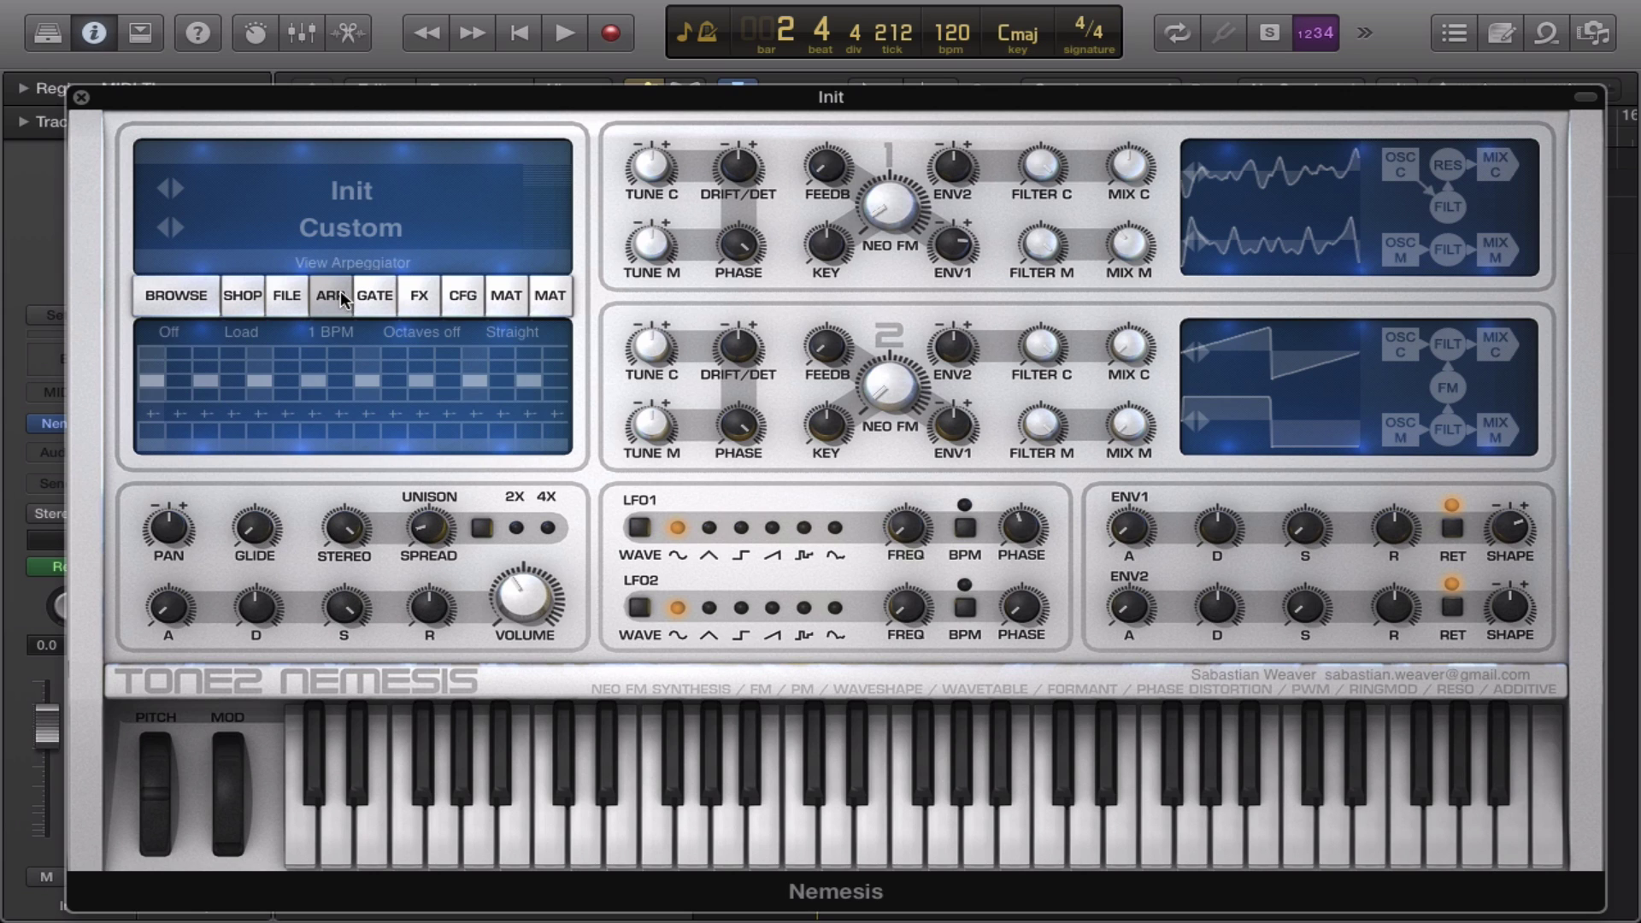
click(142, 367)
click(141, 367)
click(260, 371)
click(168, 331)
click(192, 376)
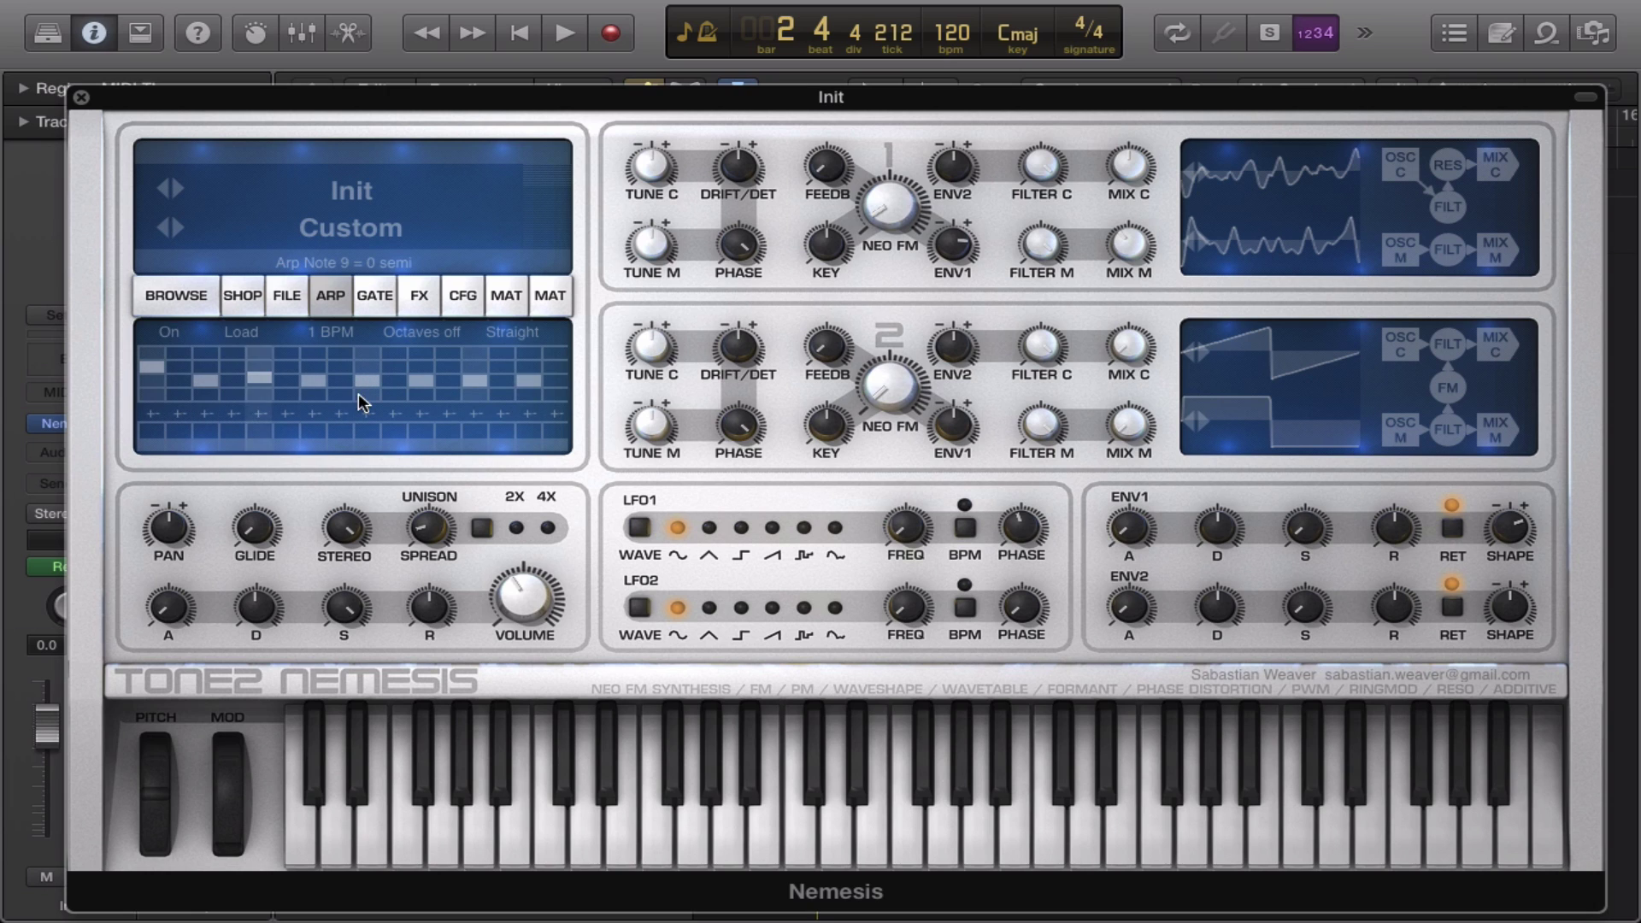
Raise arpeggiator notes 9, 11 and 13, setting note 13 to 3 semitones.
drag(359, 377, 352, 310)
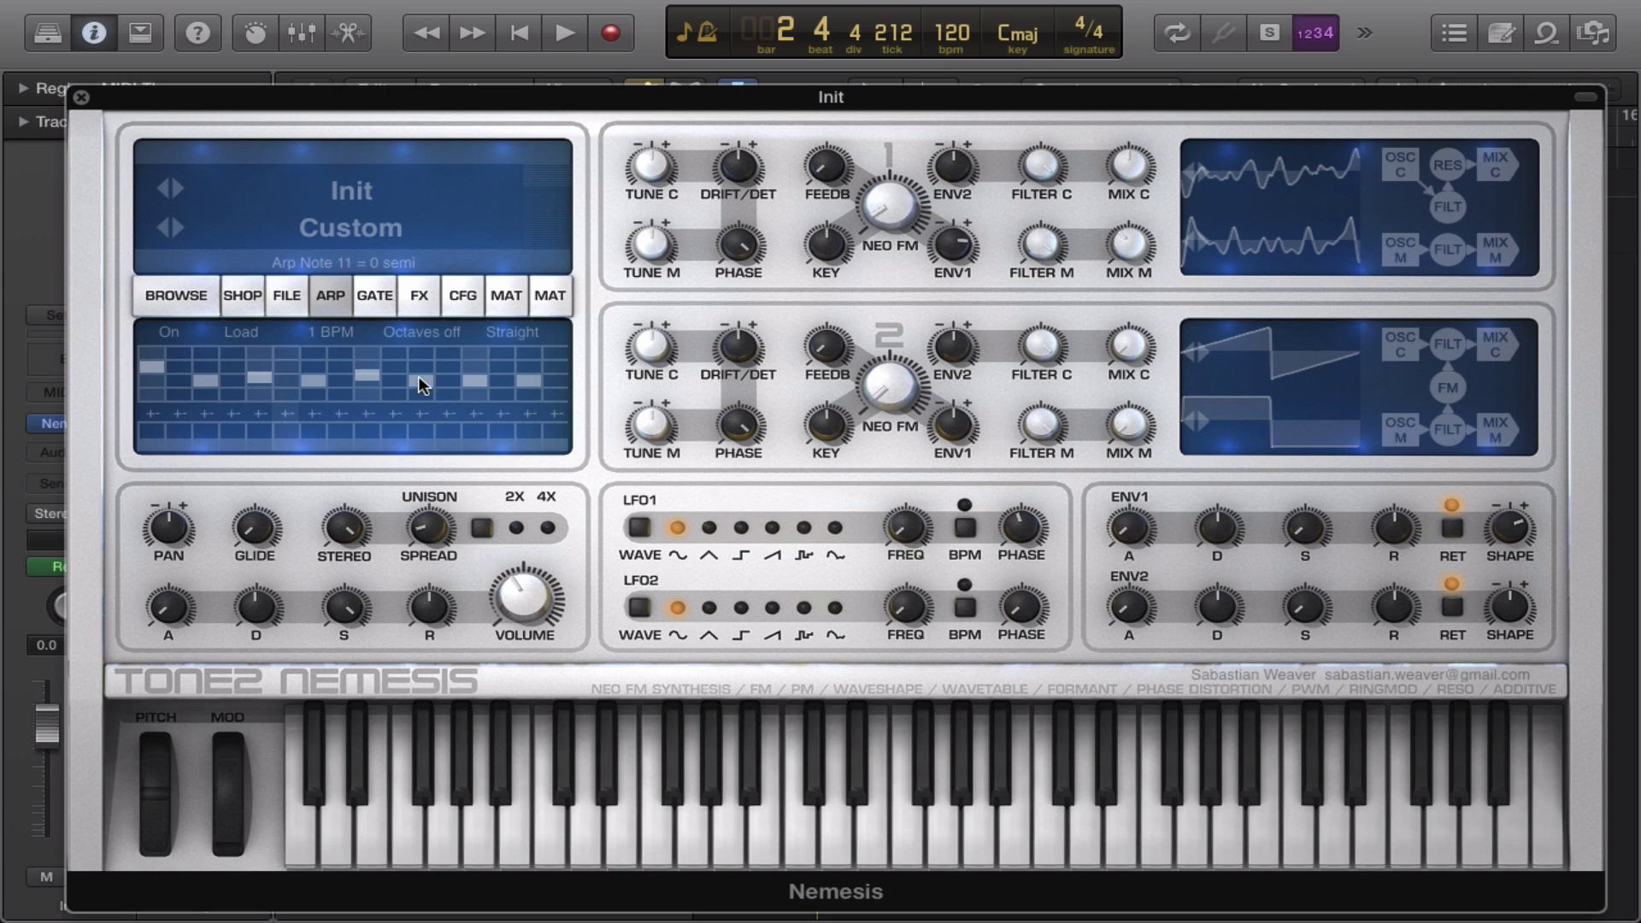
drag(421, 380, 428, 413)
click(474, 379)
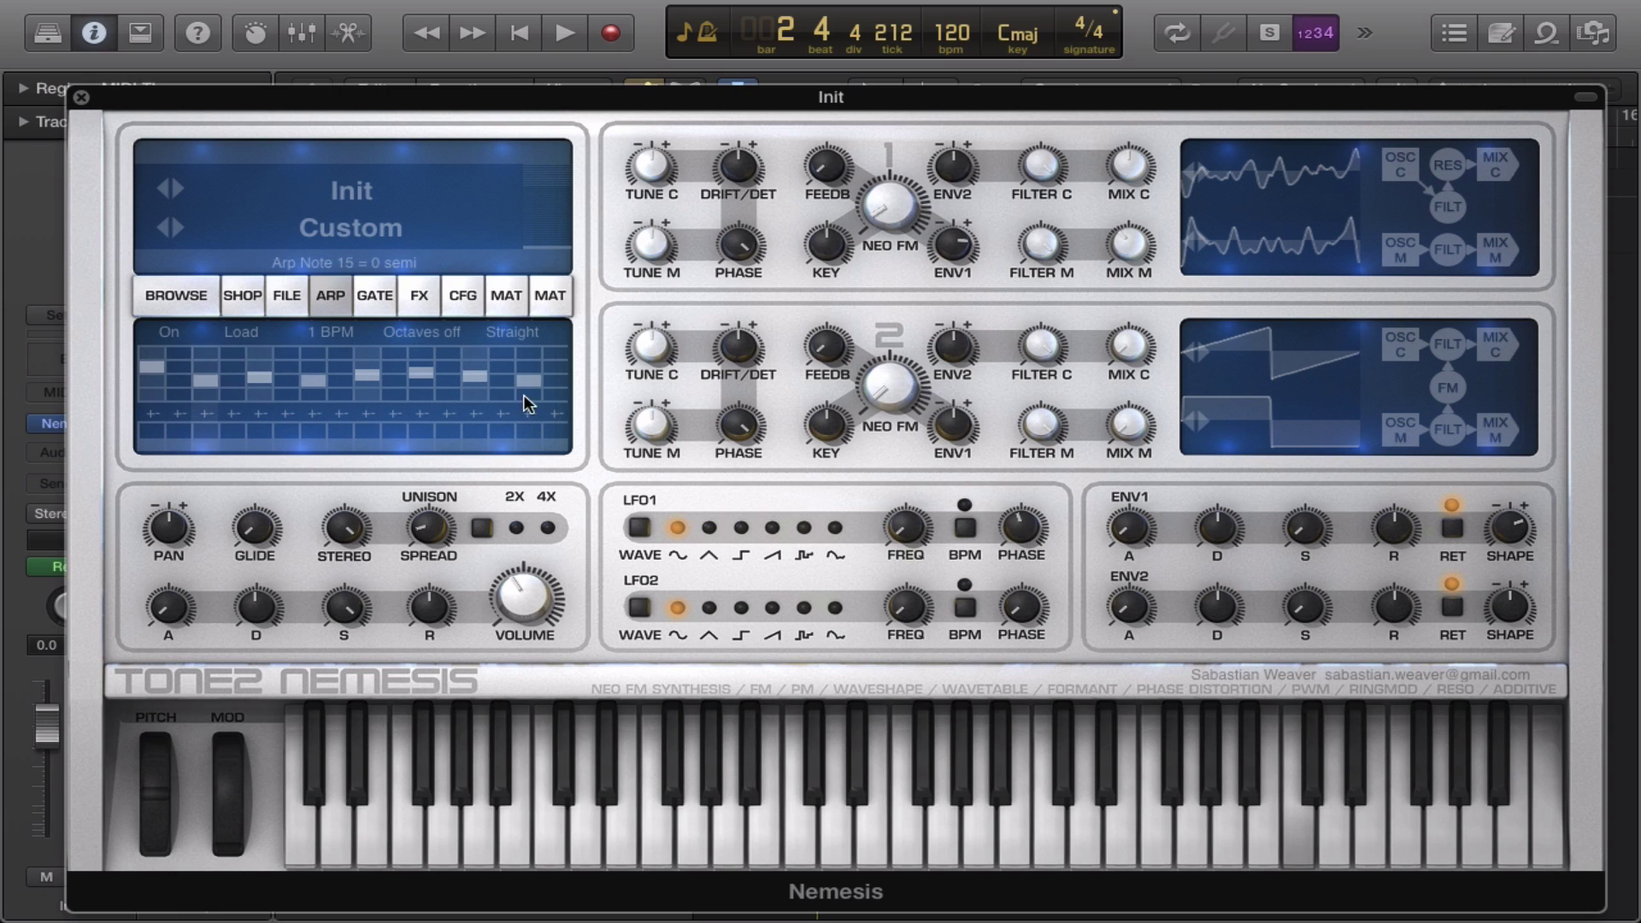
click(525, 376)
click(475, 375)
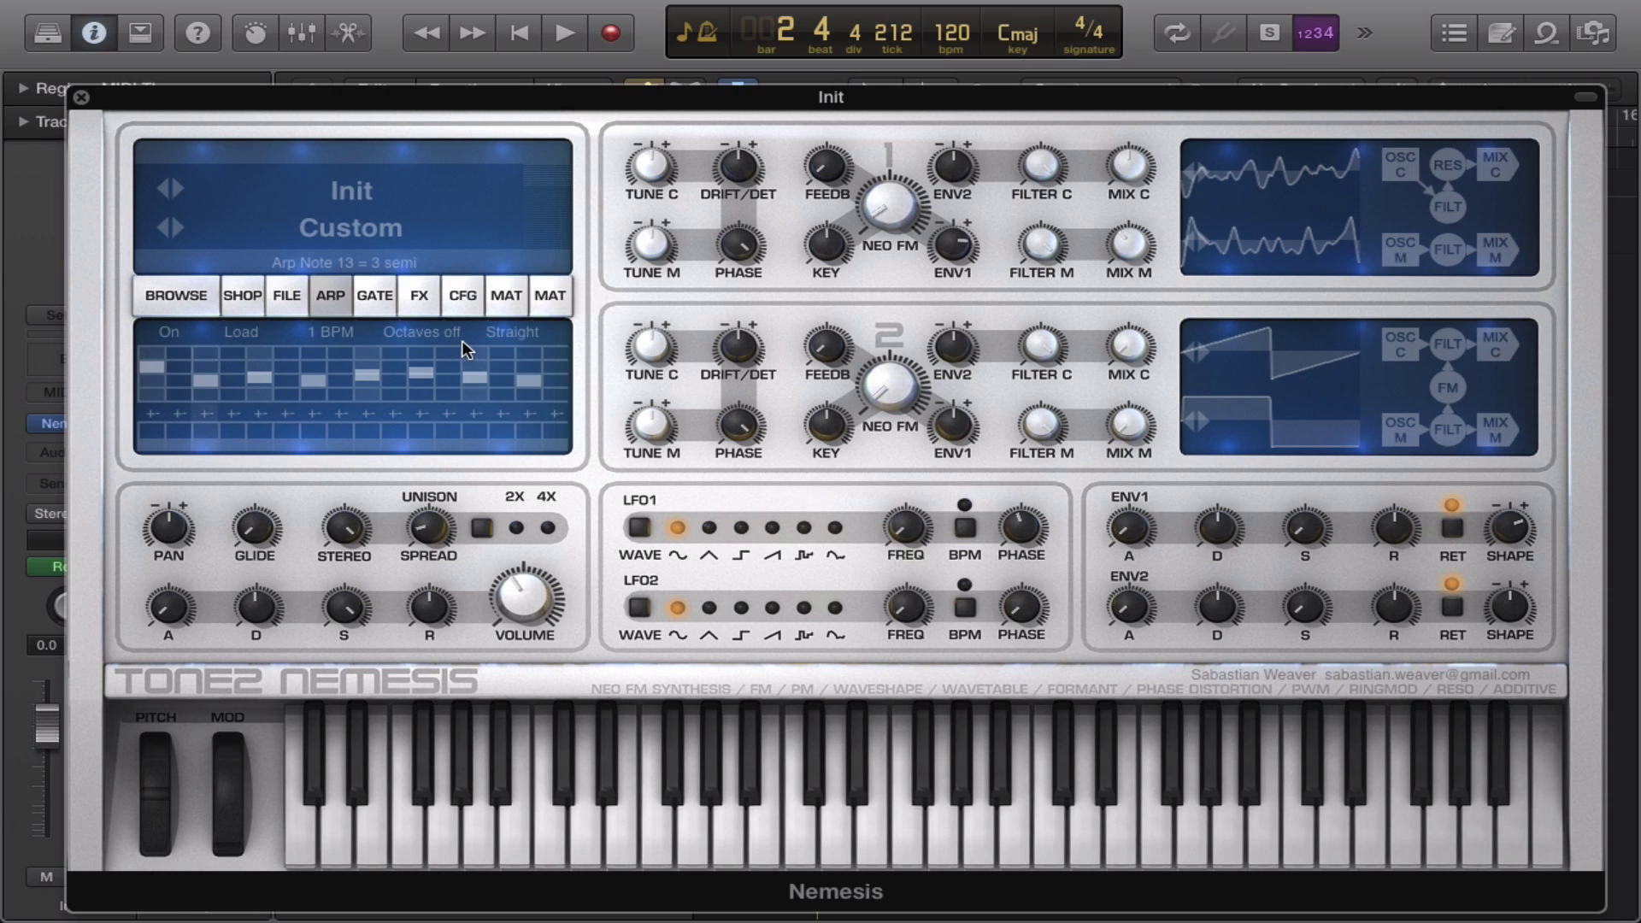
Try lower pitches for arpeggiator note 15 and remove that note from the pattern.
click(528, 380)
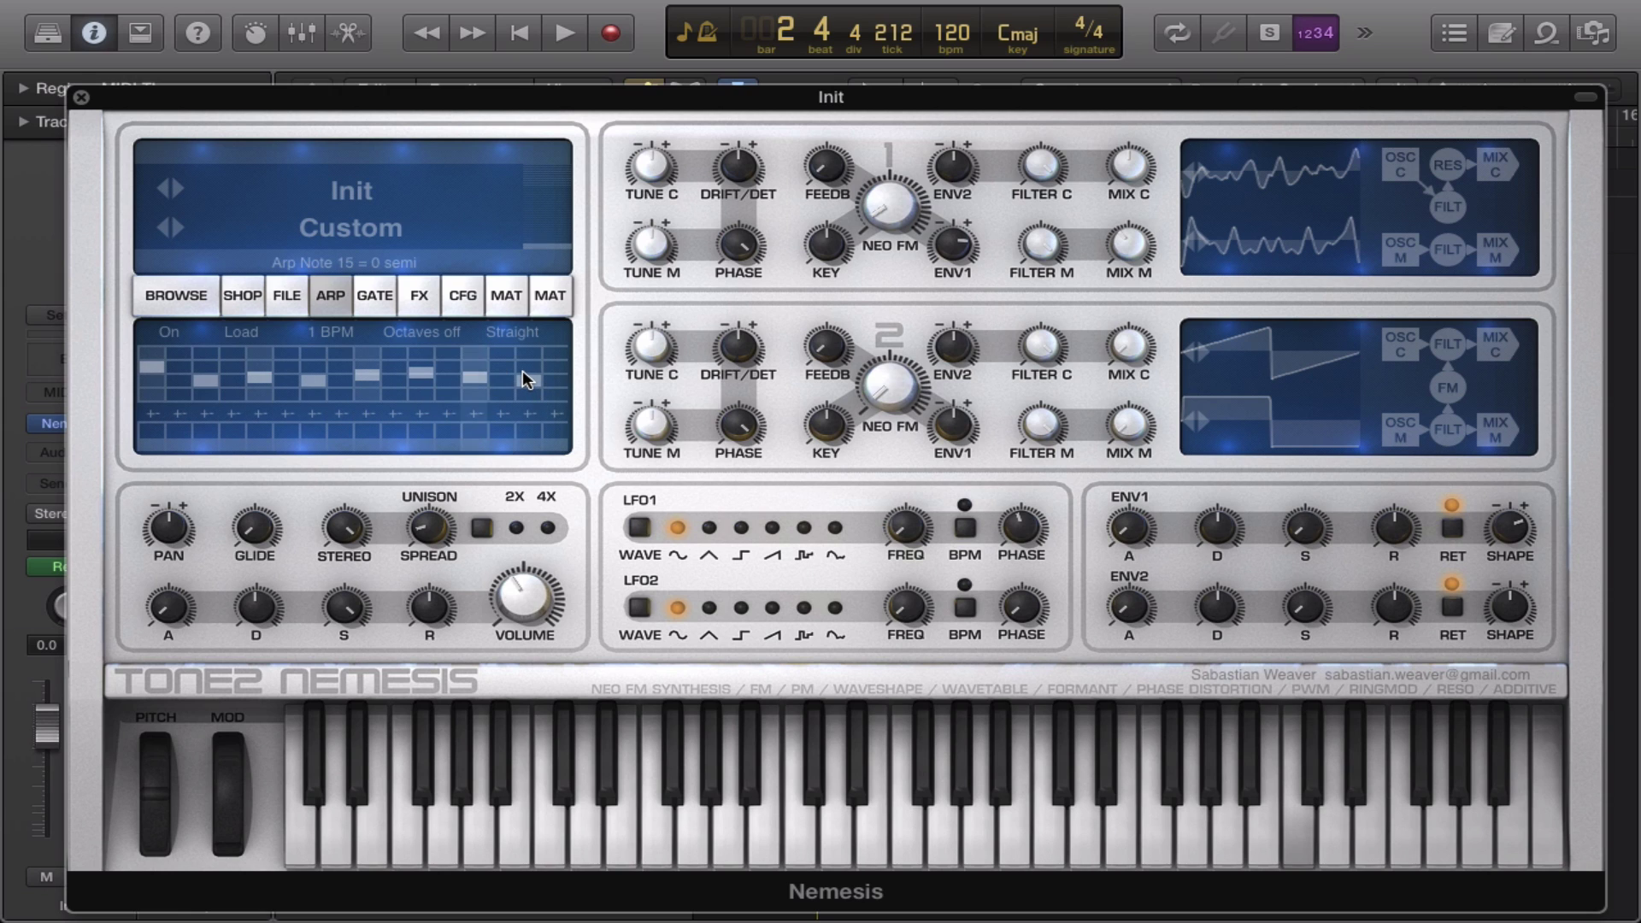
click(531, 387)
drag(526, 380, 526, 402)
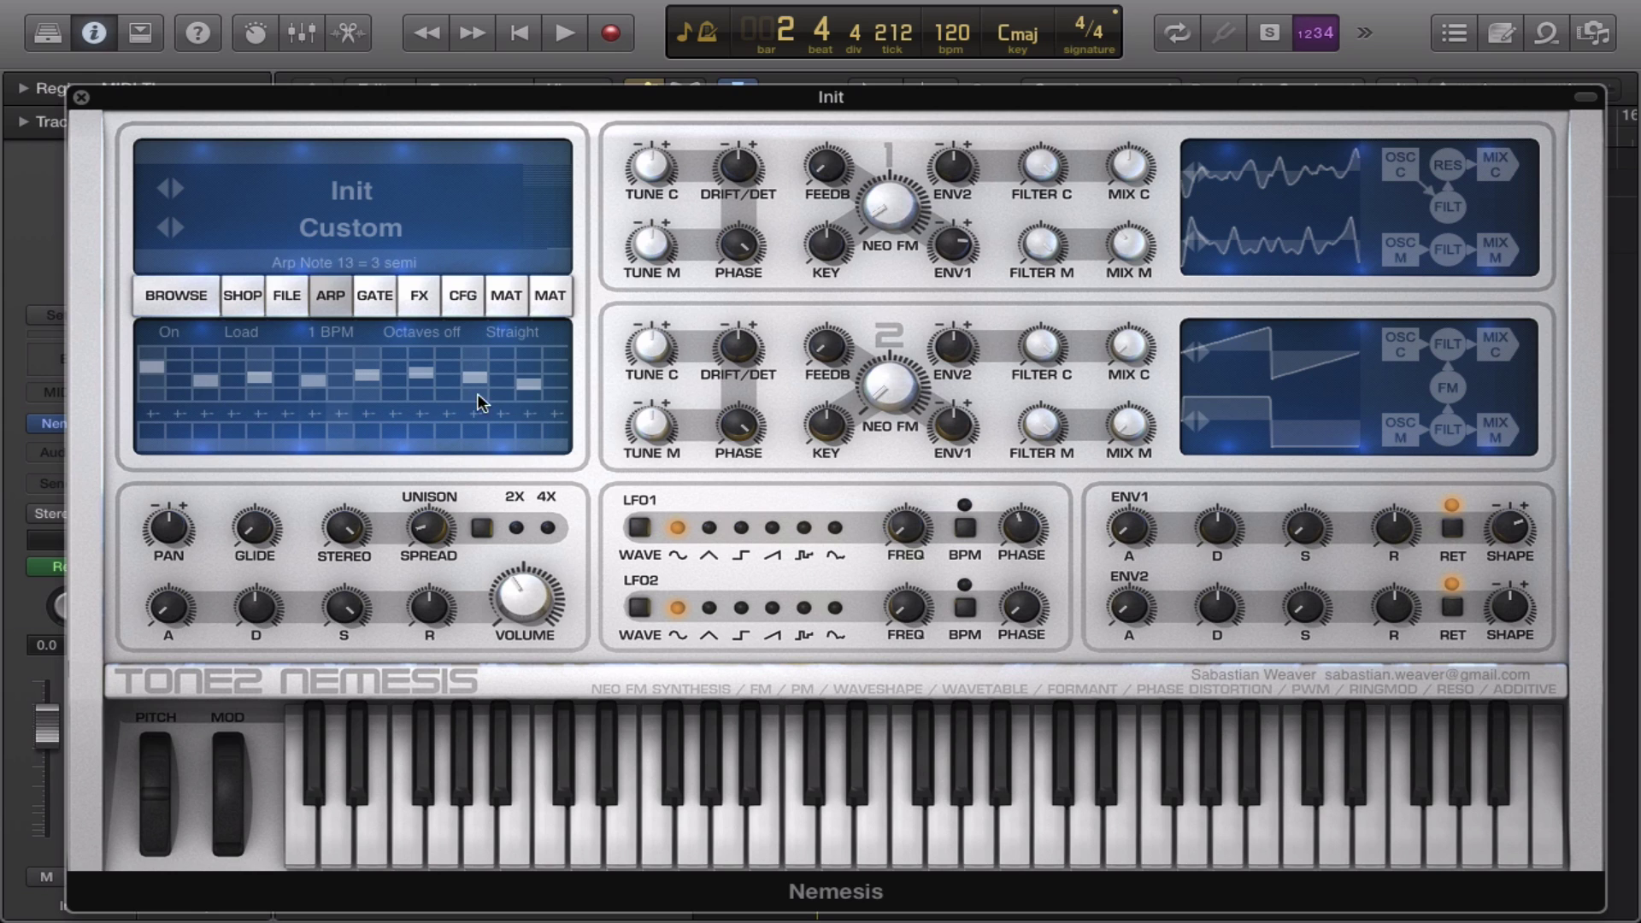
drag(526, 391, 529, 436)
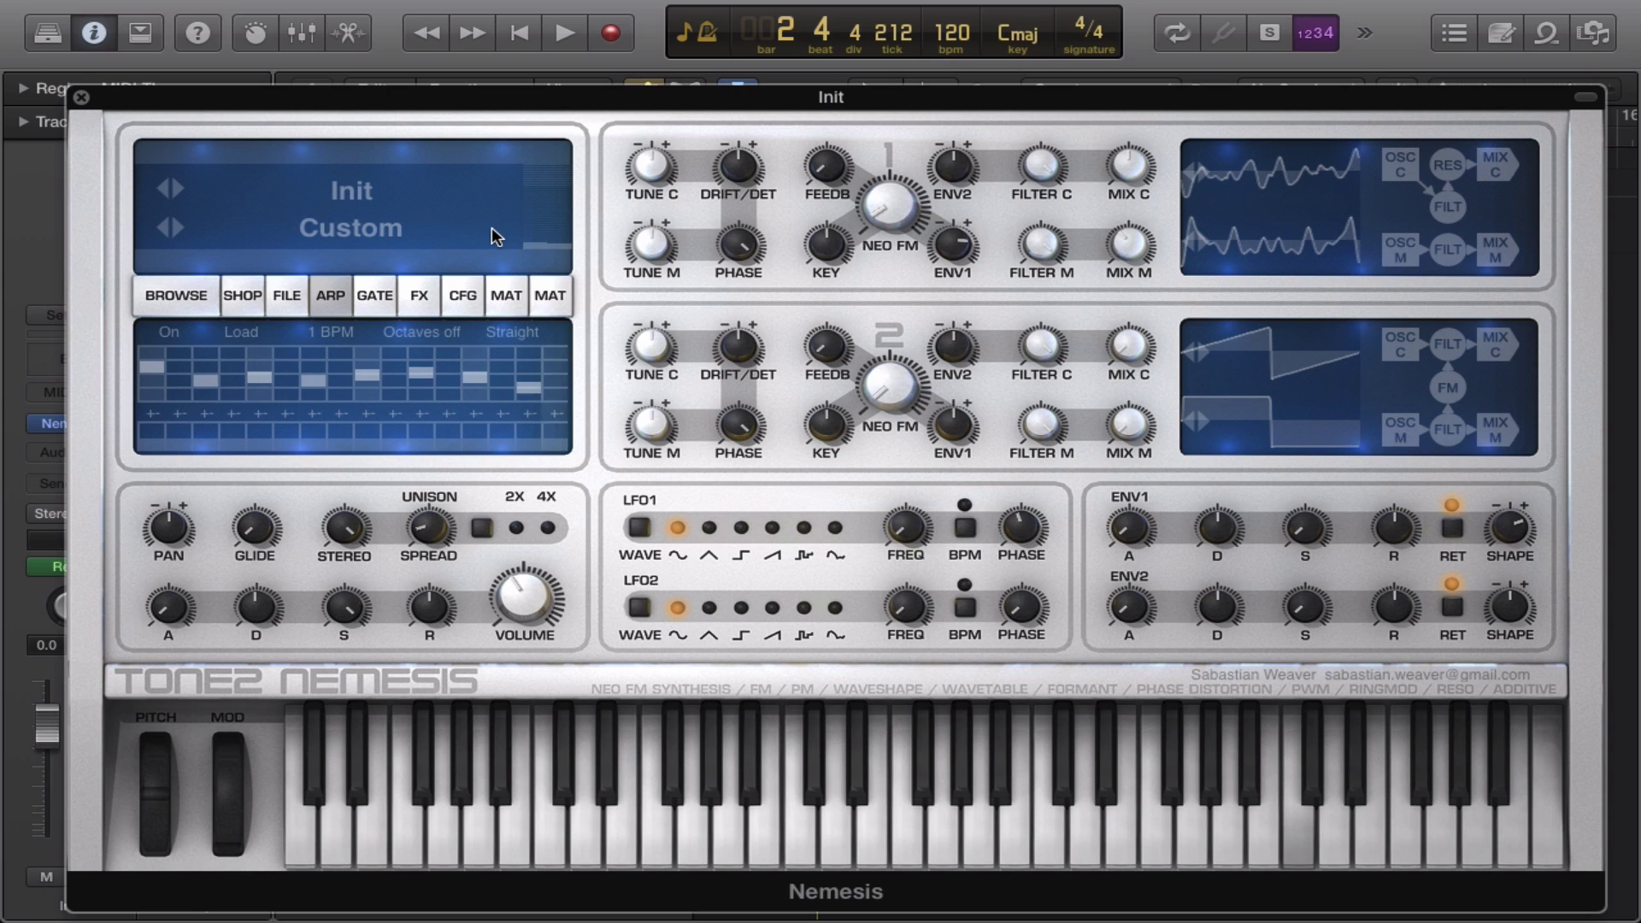
click(525, 384)
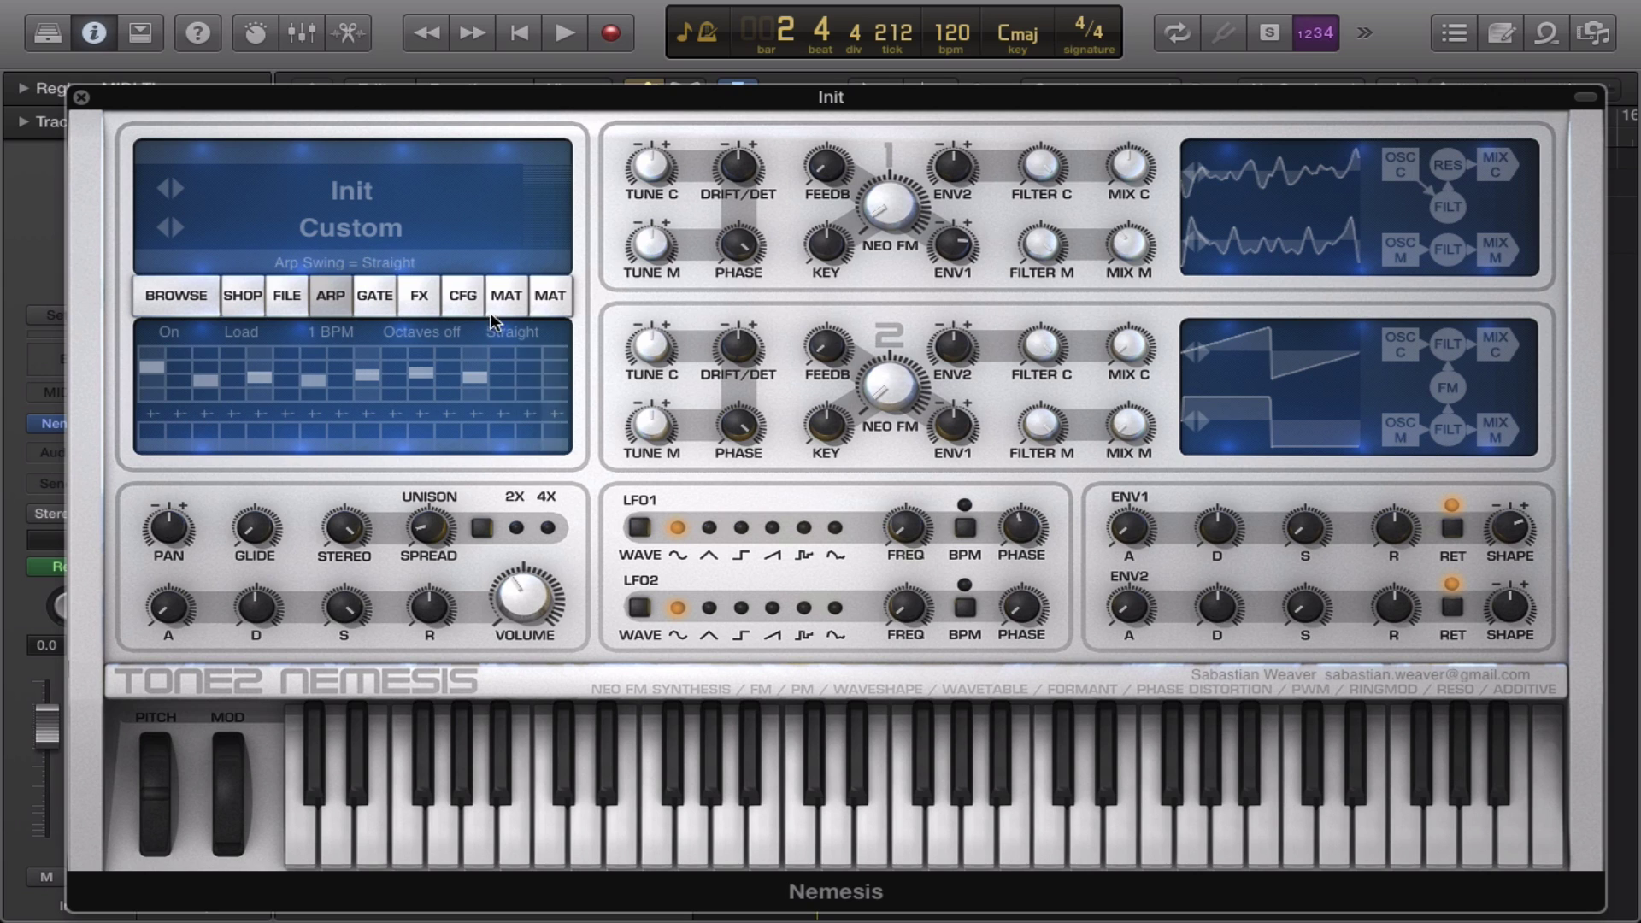
Save the patch as "Fairies SW" in the Documents folder.
click(297, 299)
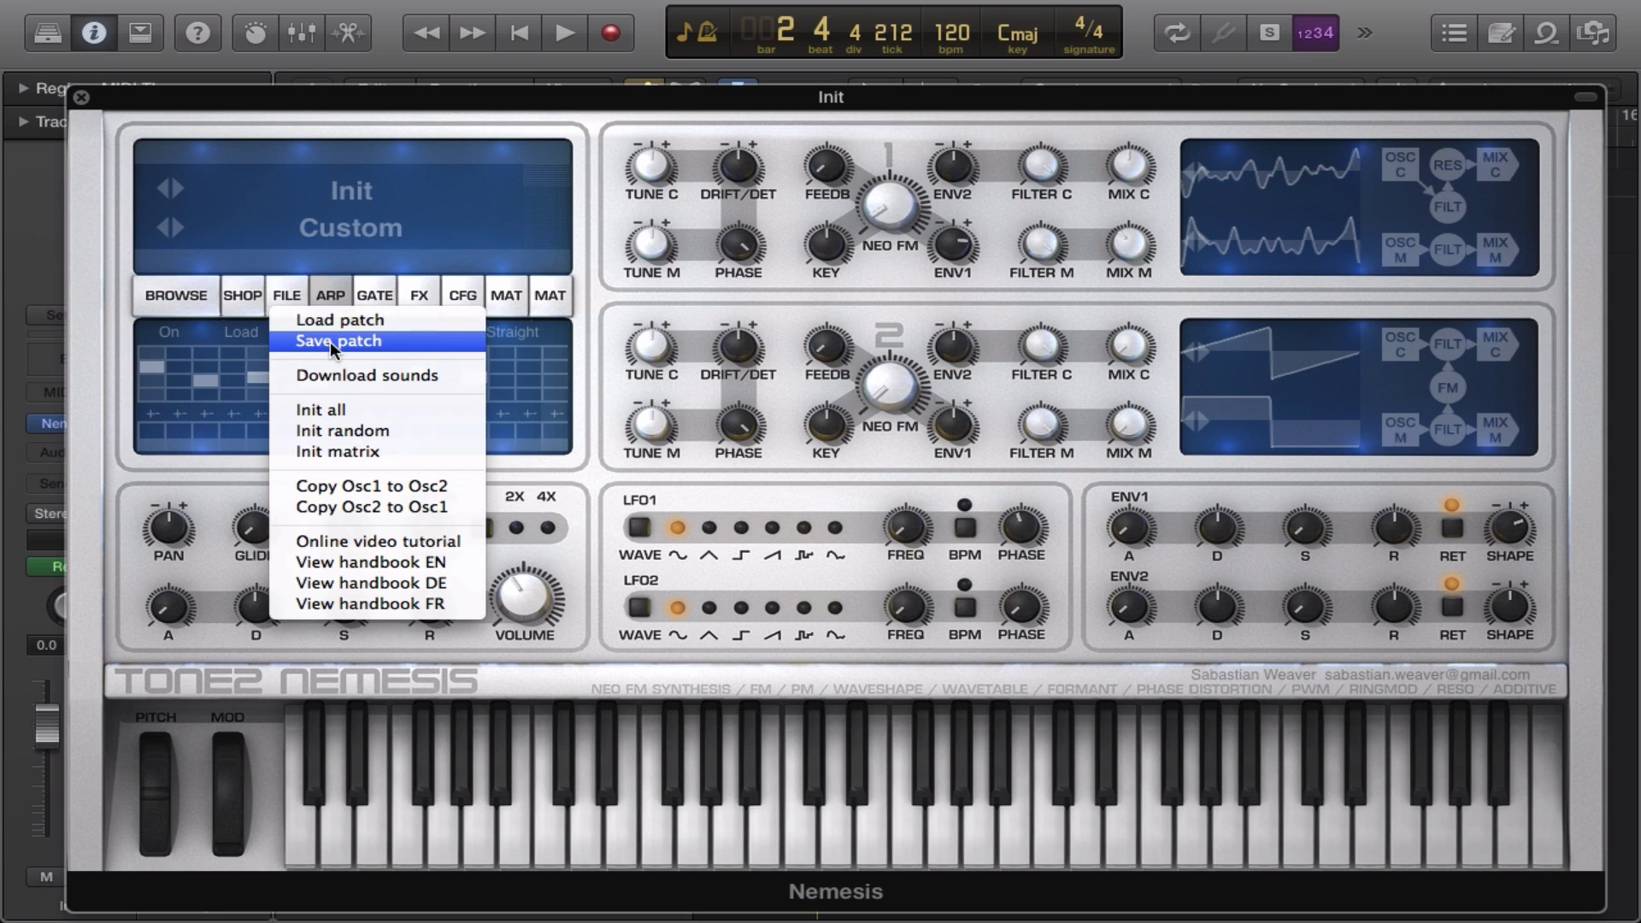
click(330, 341)
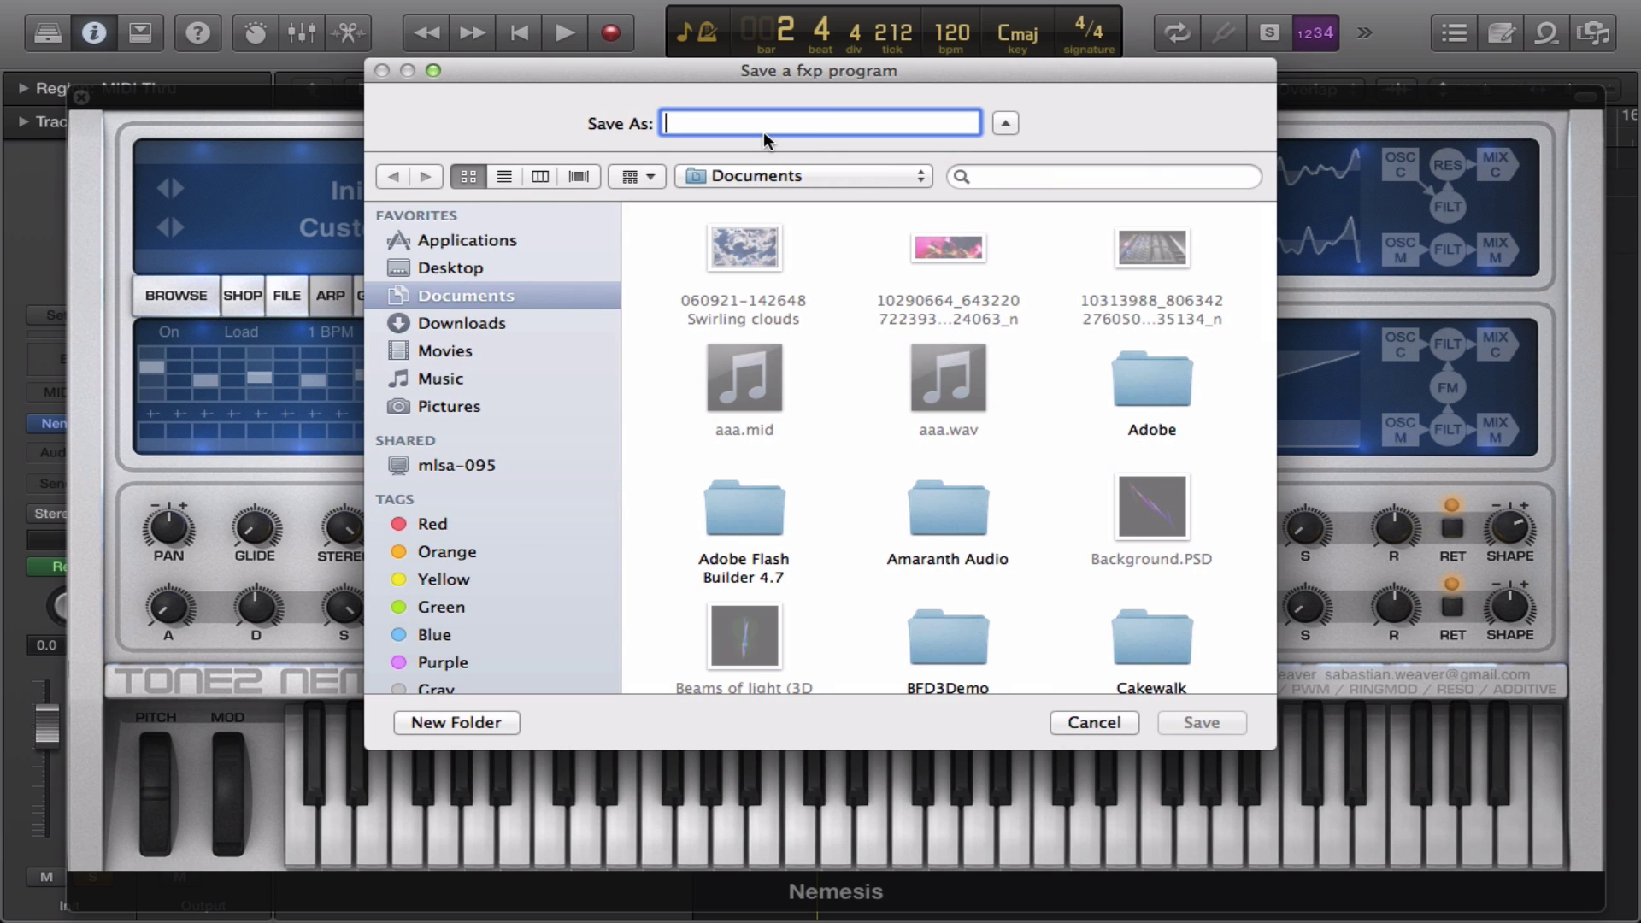
text(Fa)
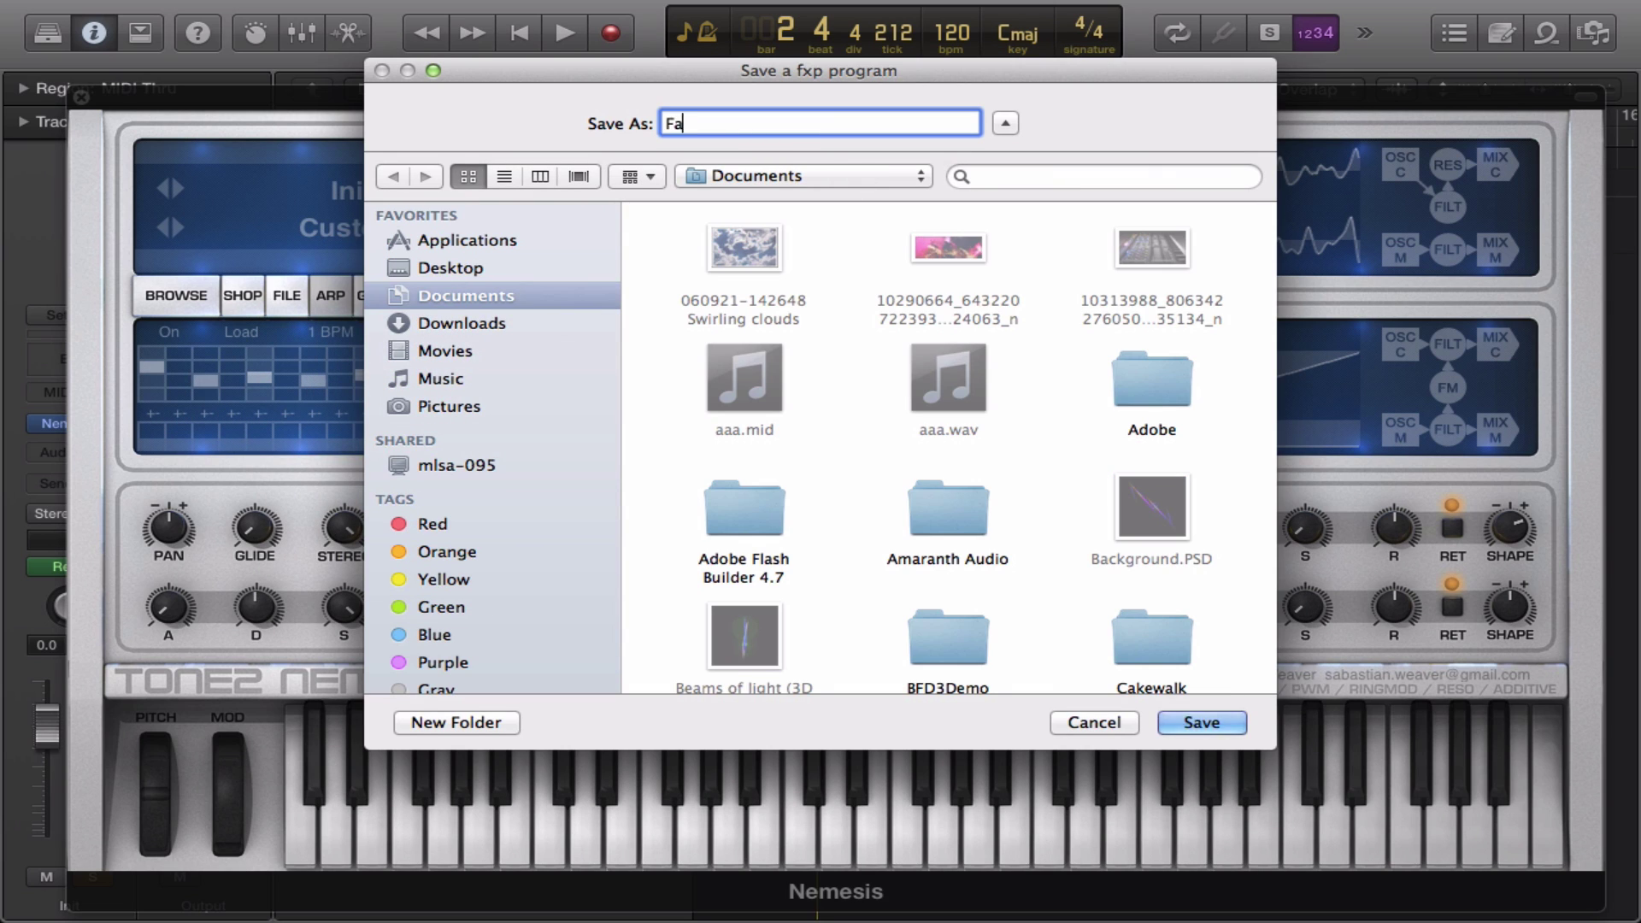
text(iries SW)
key(Return)
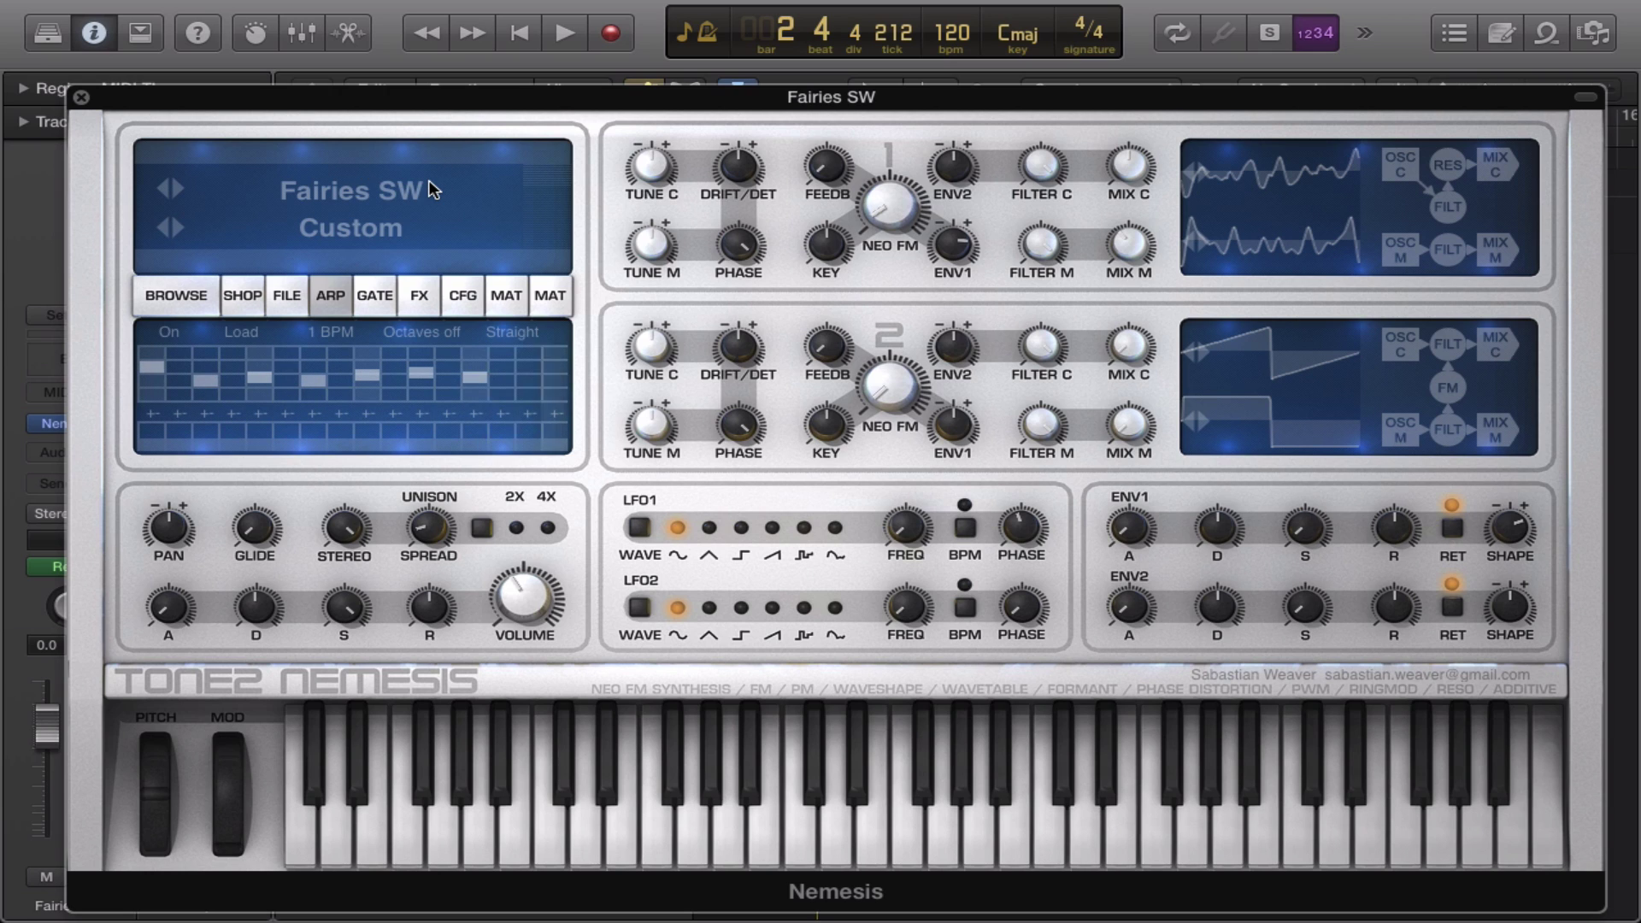
View both pages of the modulation matrix.
mouse_move(460, 327)
click(516, 295)
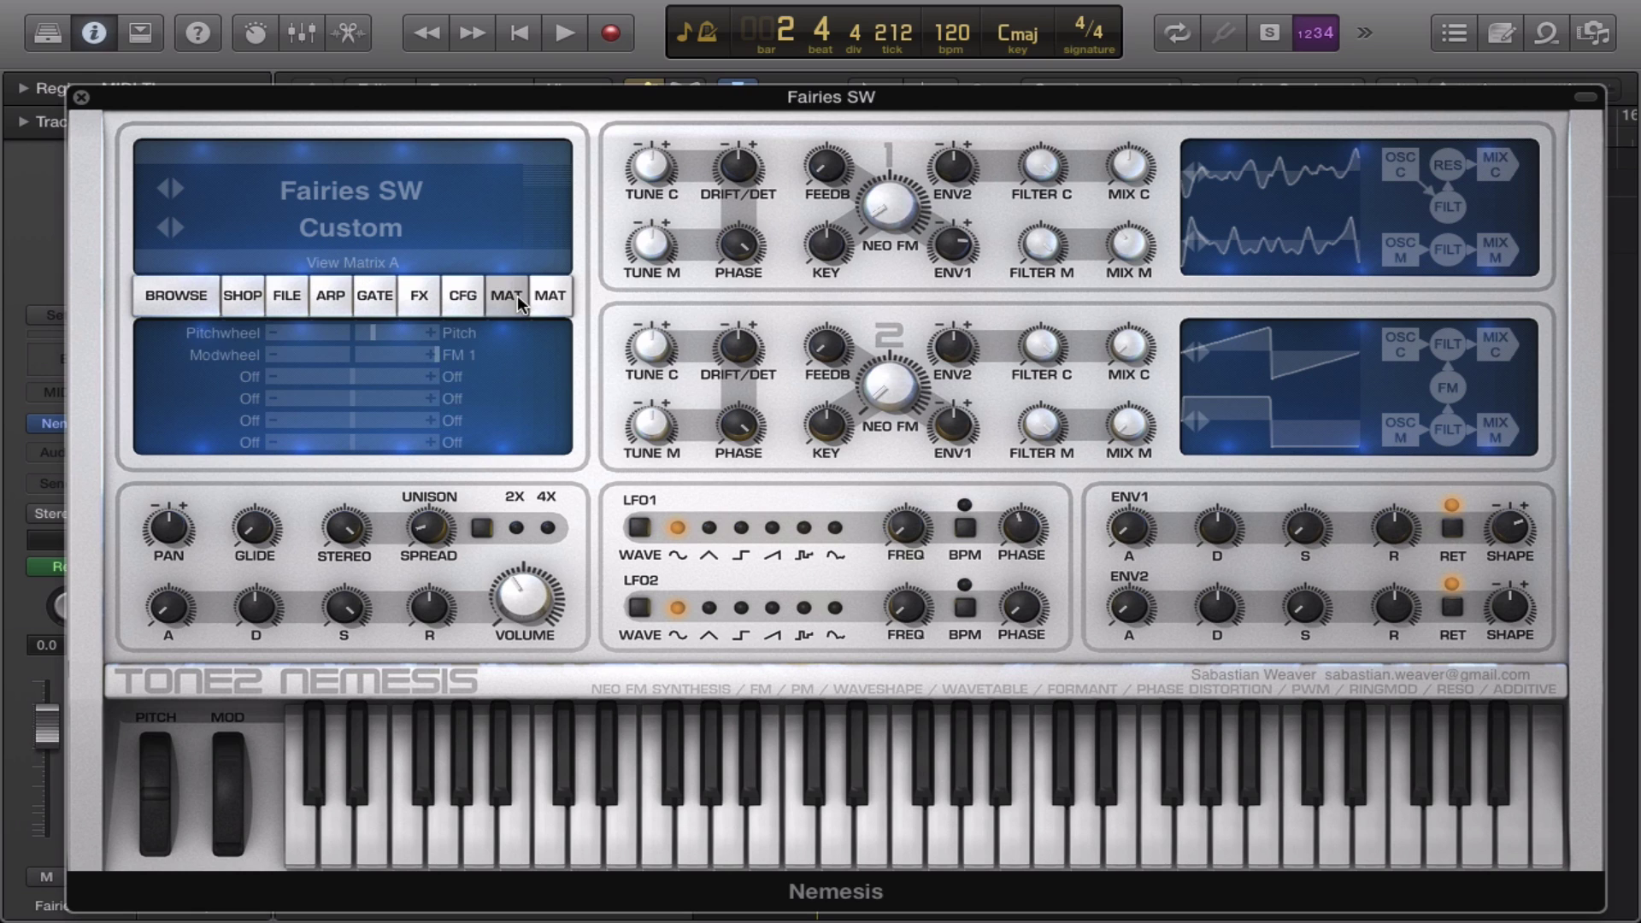
click(549, 297)
click(522, 299)
Open the patch browser, load 7 Rainwoods MF from the Arpeggiator type and try it with the mod wheel.
click(203, 294)
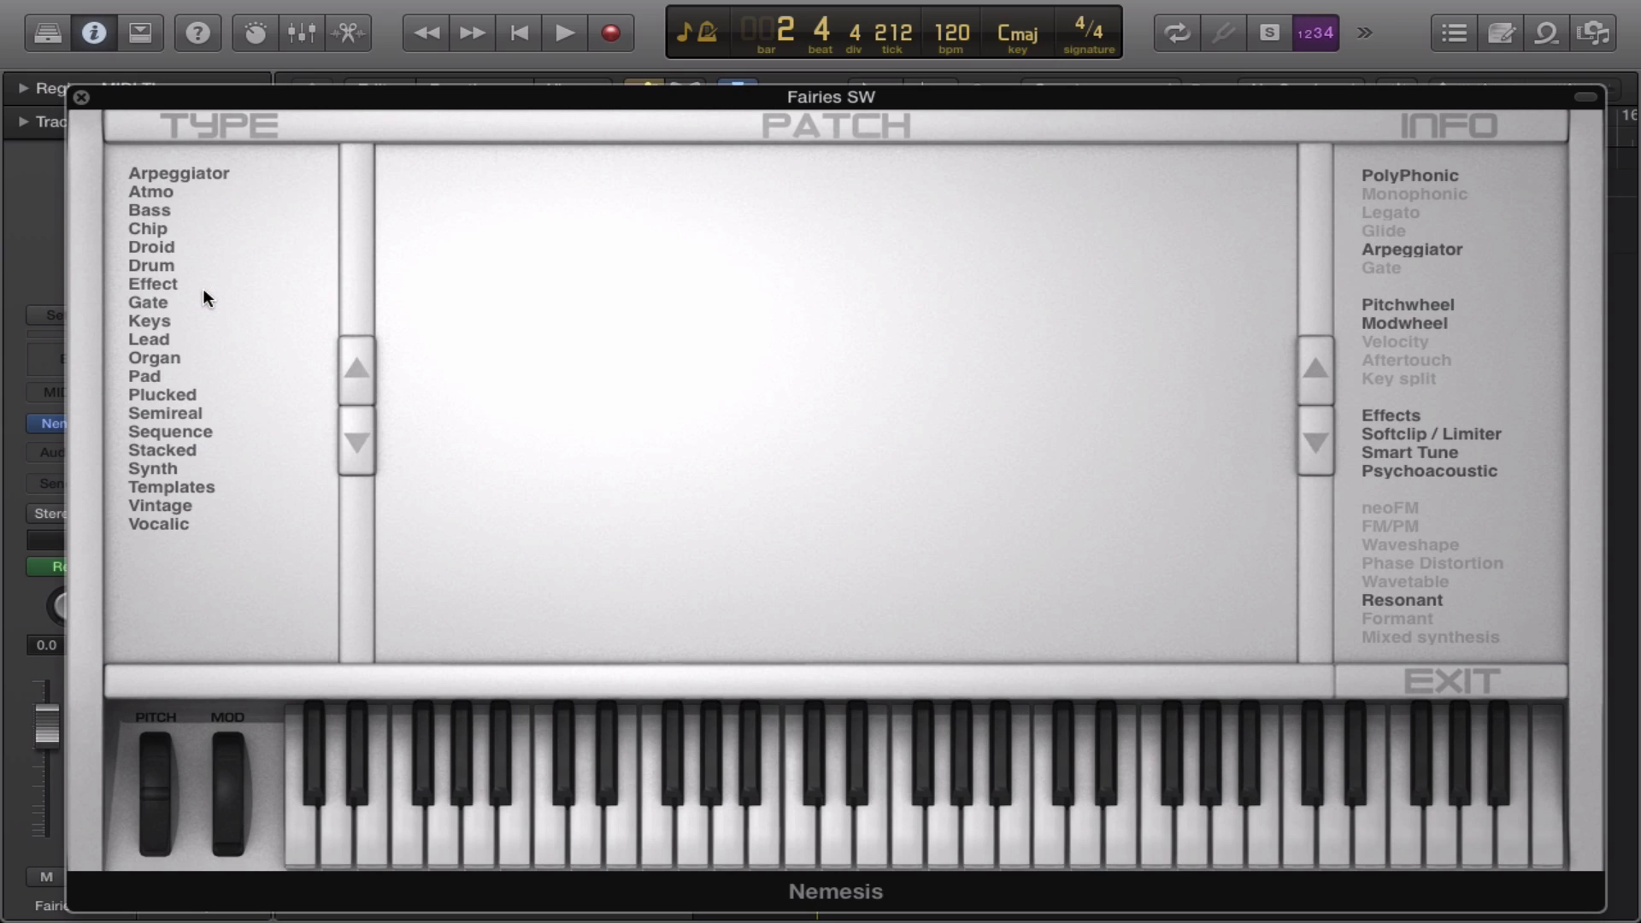
click(190, 173)
click(494, 210)
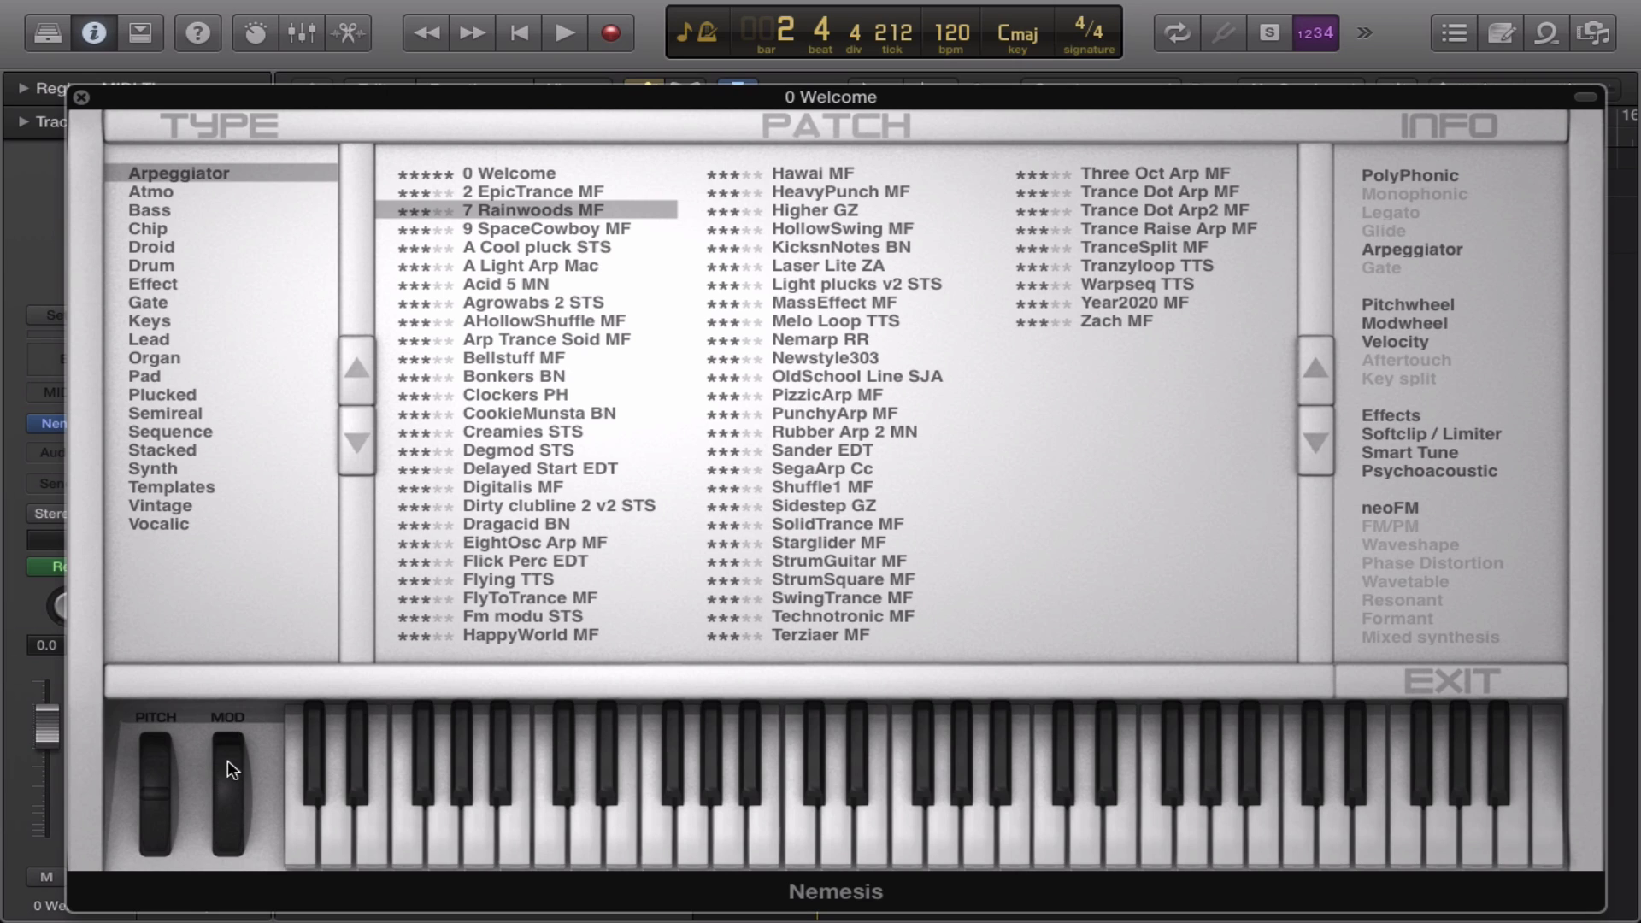
drag(227, 761, 237, 919)
Audition the Arpeggiator patches Bellstuff MF, Creamies STS and MassEffect MF.
click(508, 361)
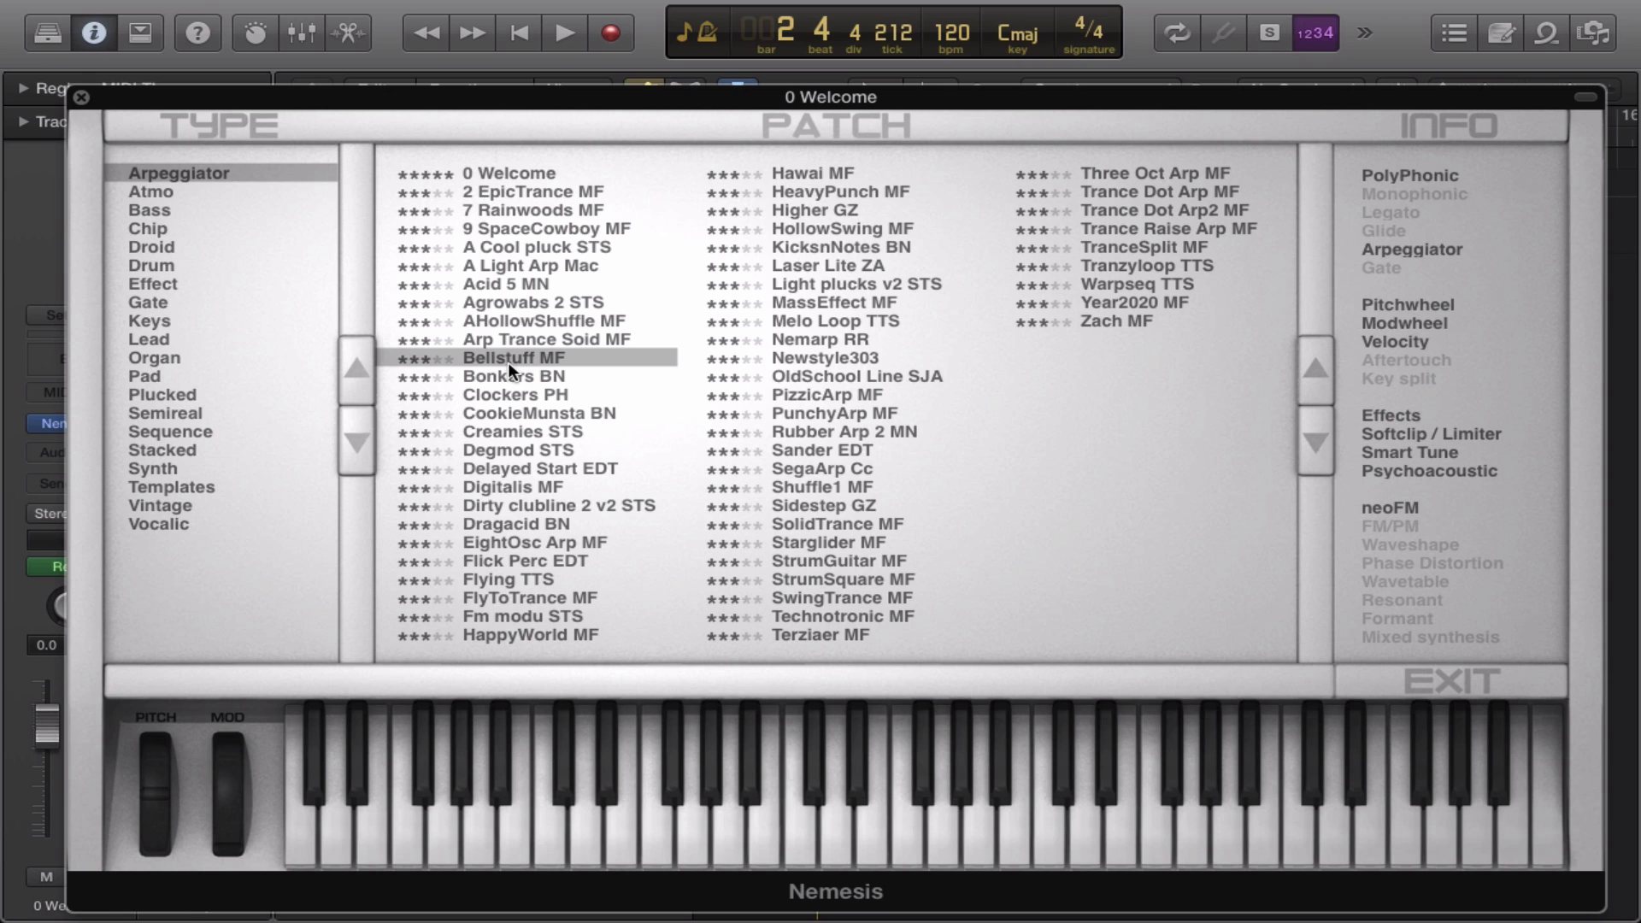
key(XF86AudioLowerVolume)
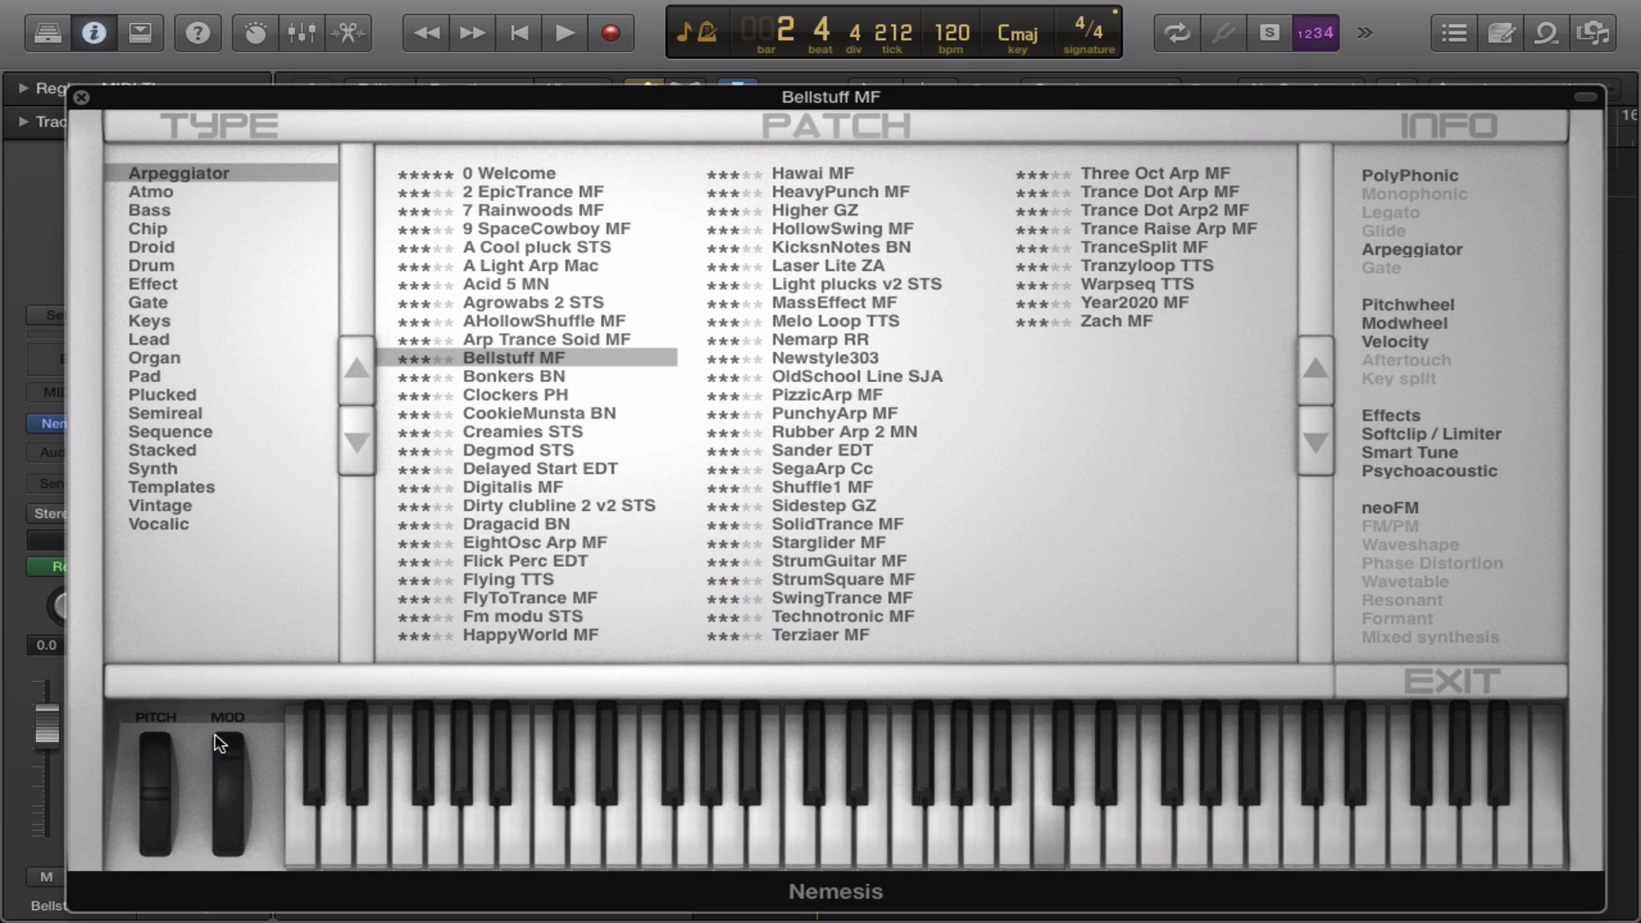
click(495, 430)
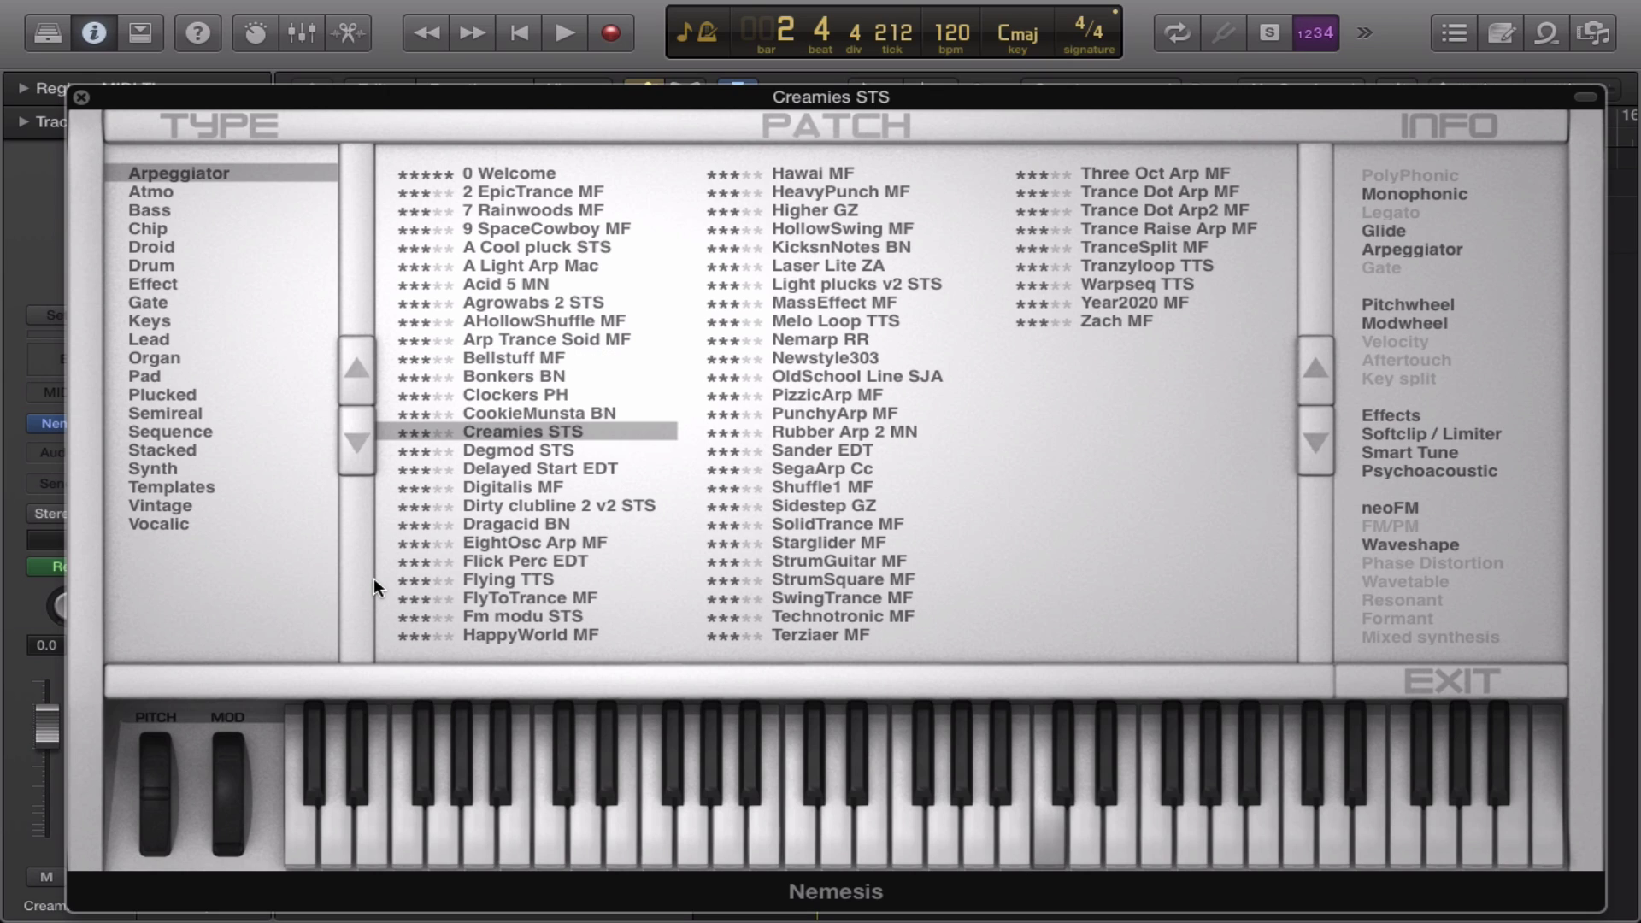
click(786, 305)
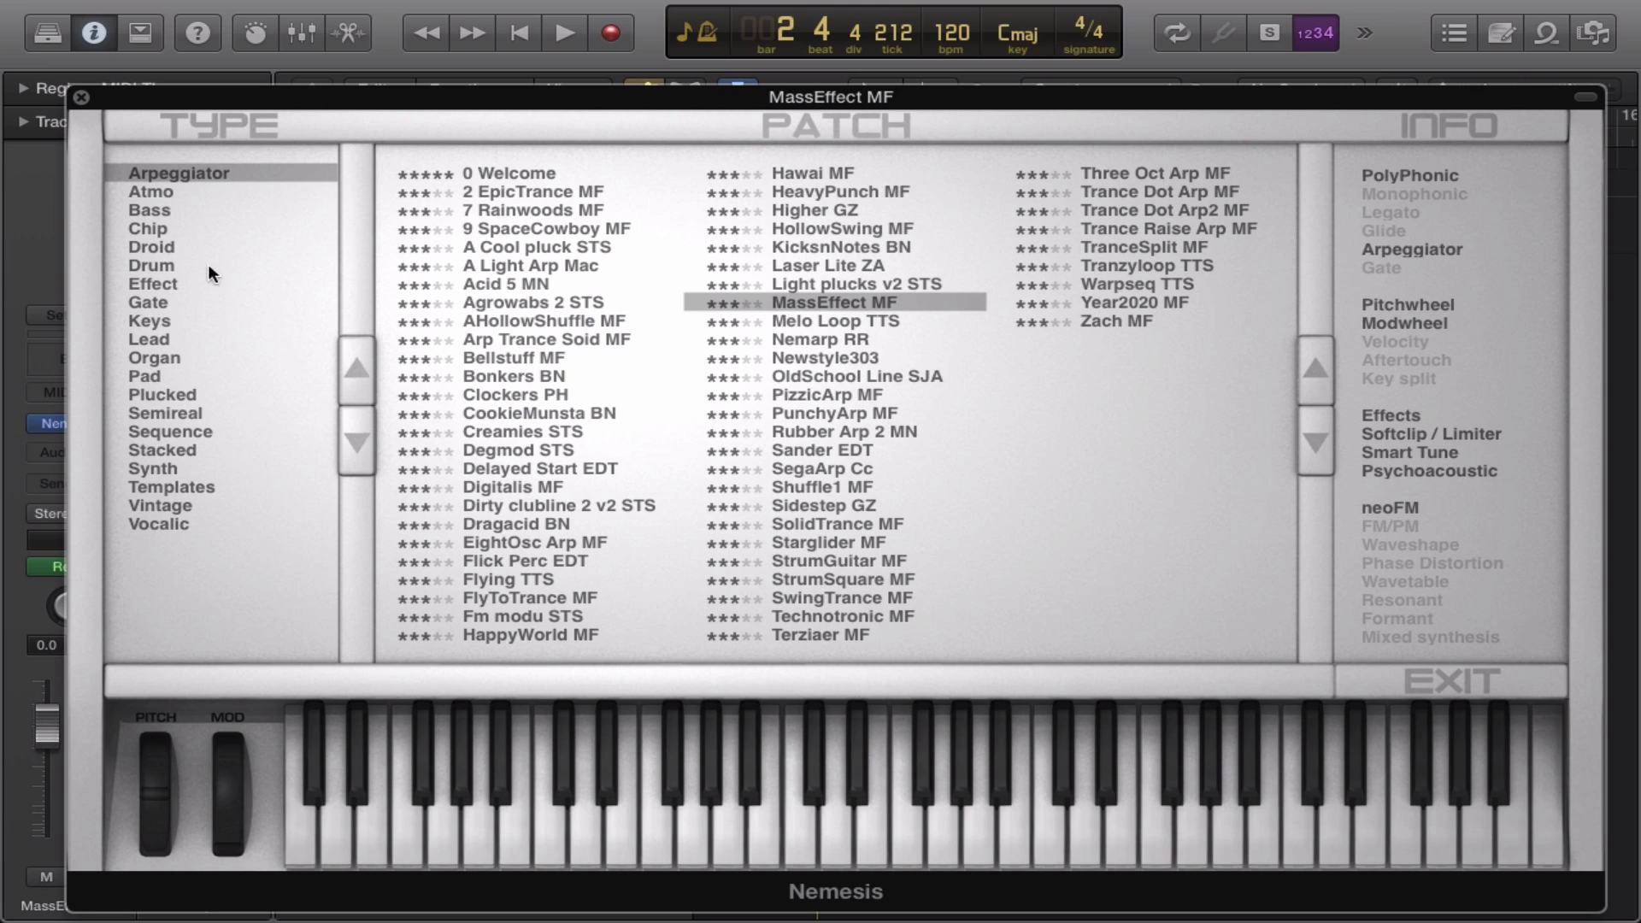
Audition the Atmo patches Dreamtime GZ, Moon Critters BN and Cetus EDT.
click(183, 193)
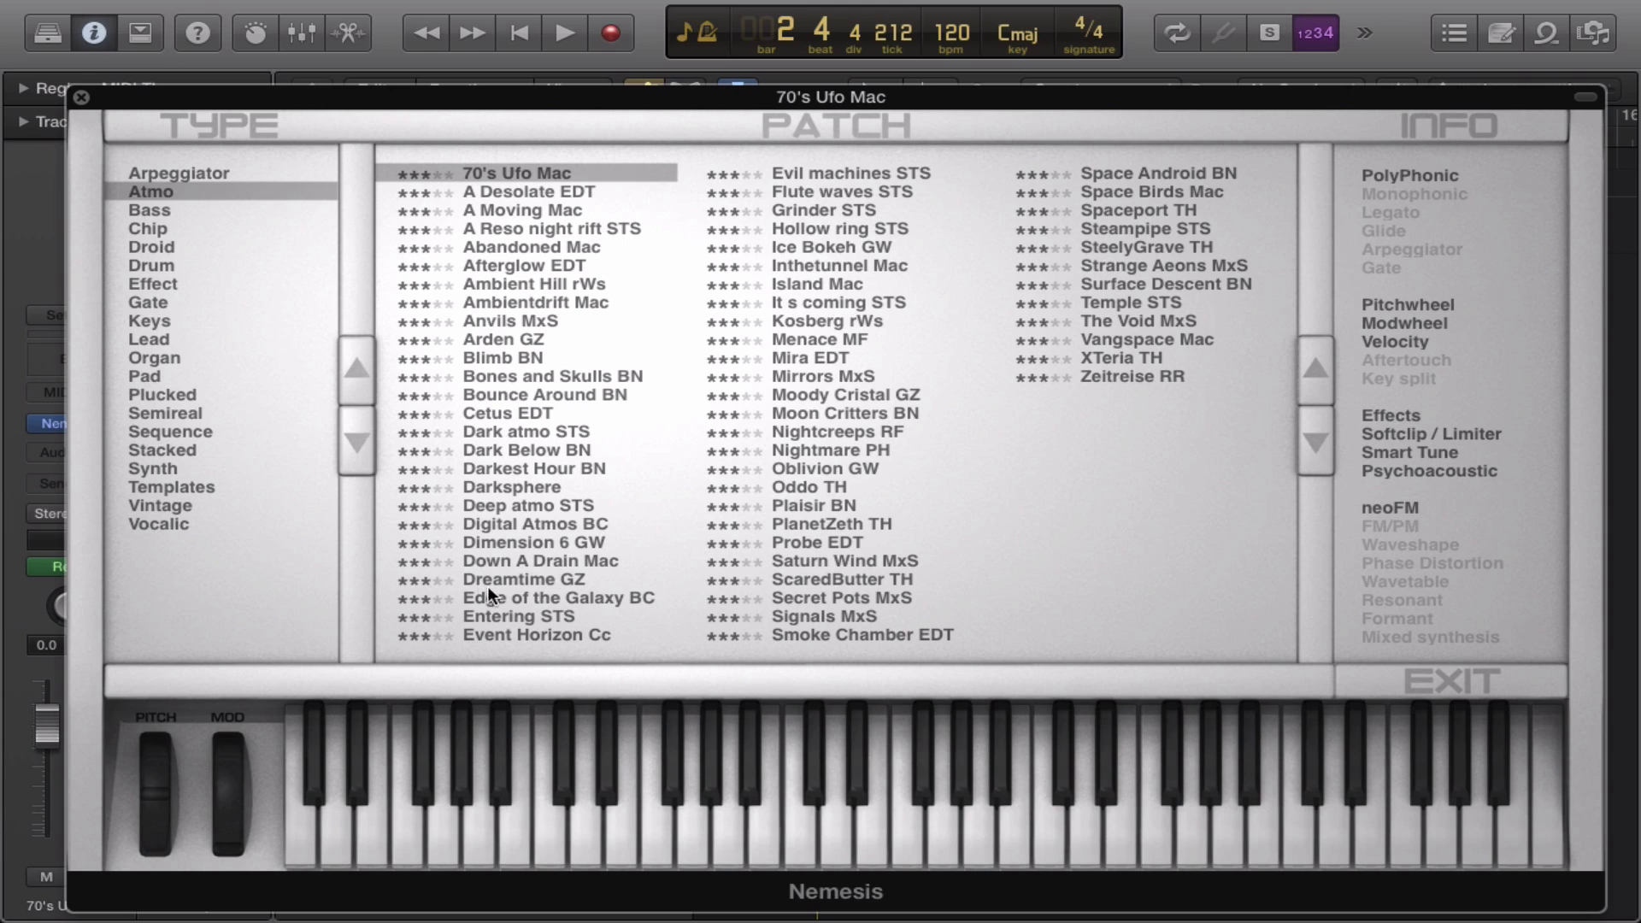
click(572, 575)
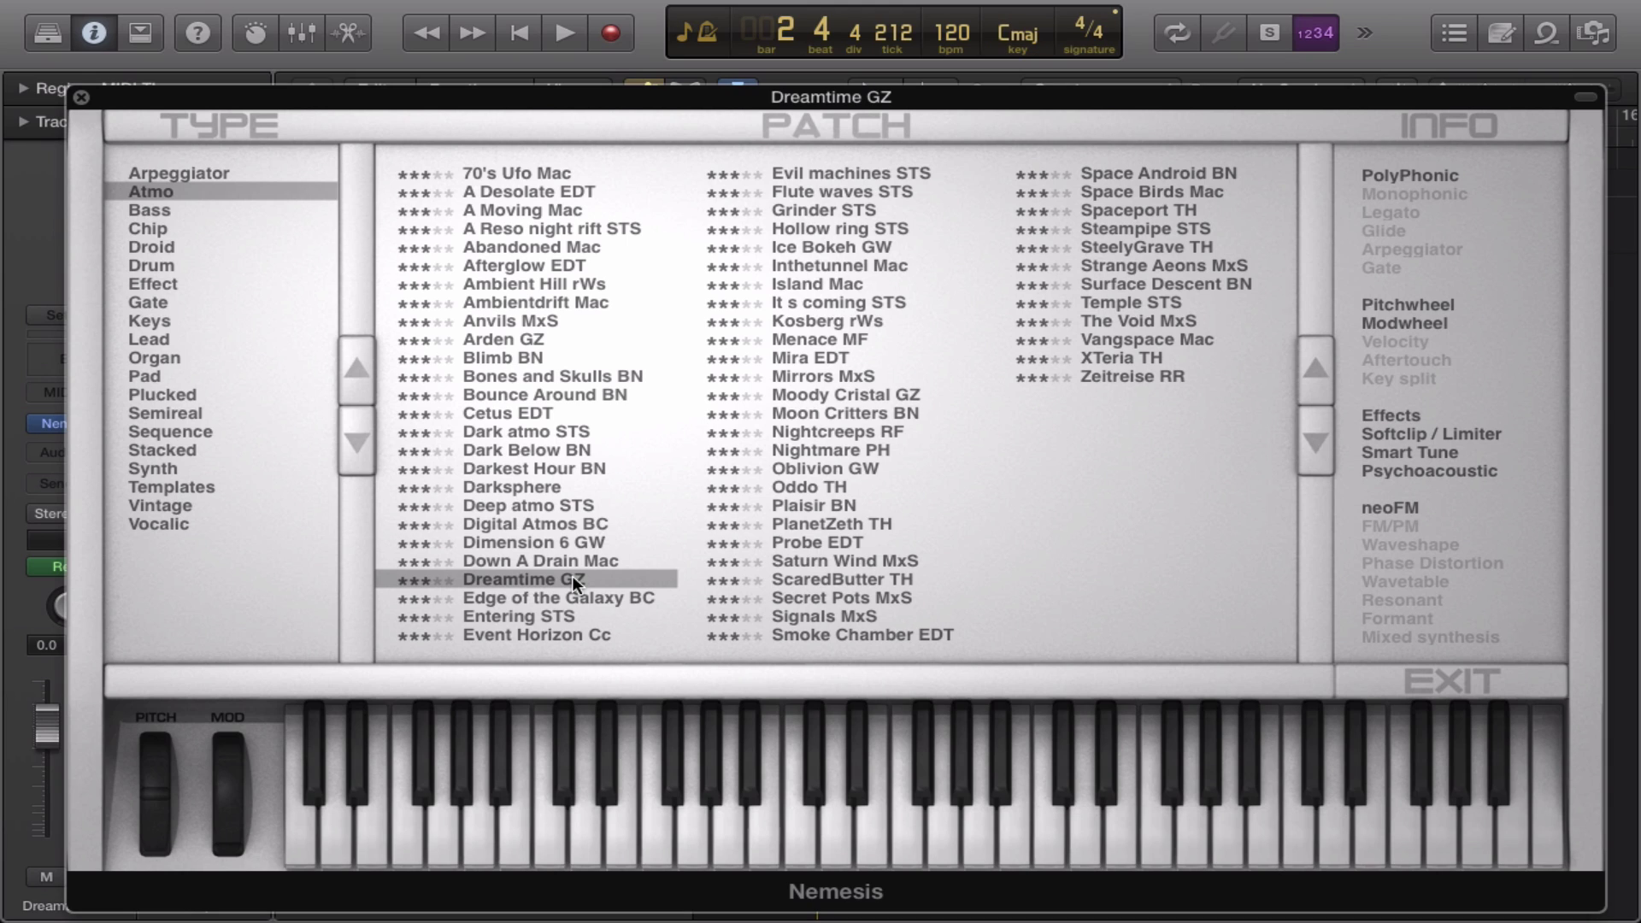
click(854, 413)
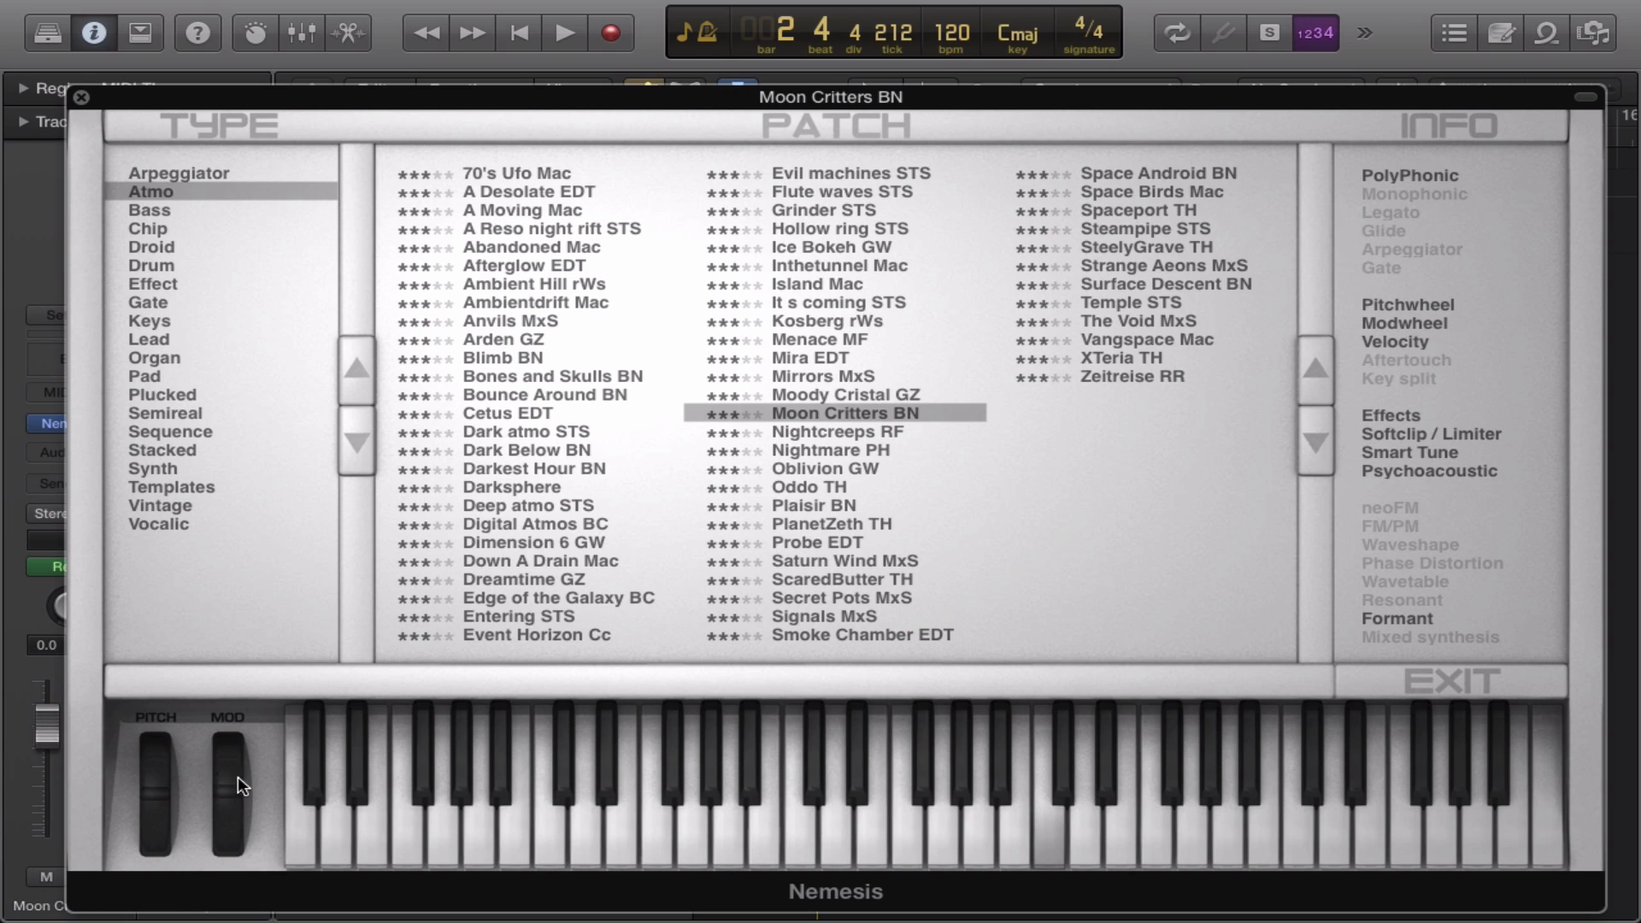
click(545, 407)
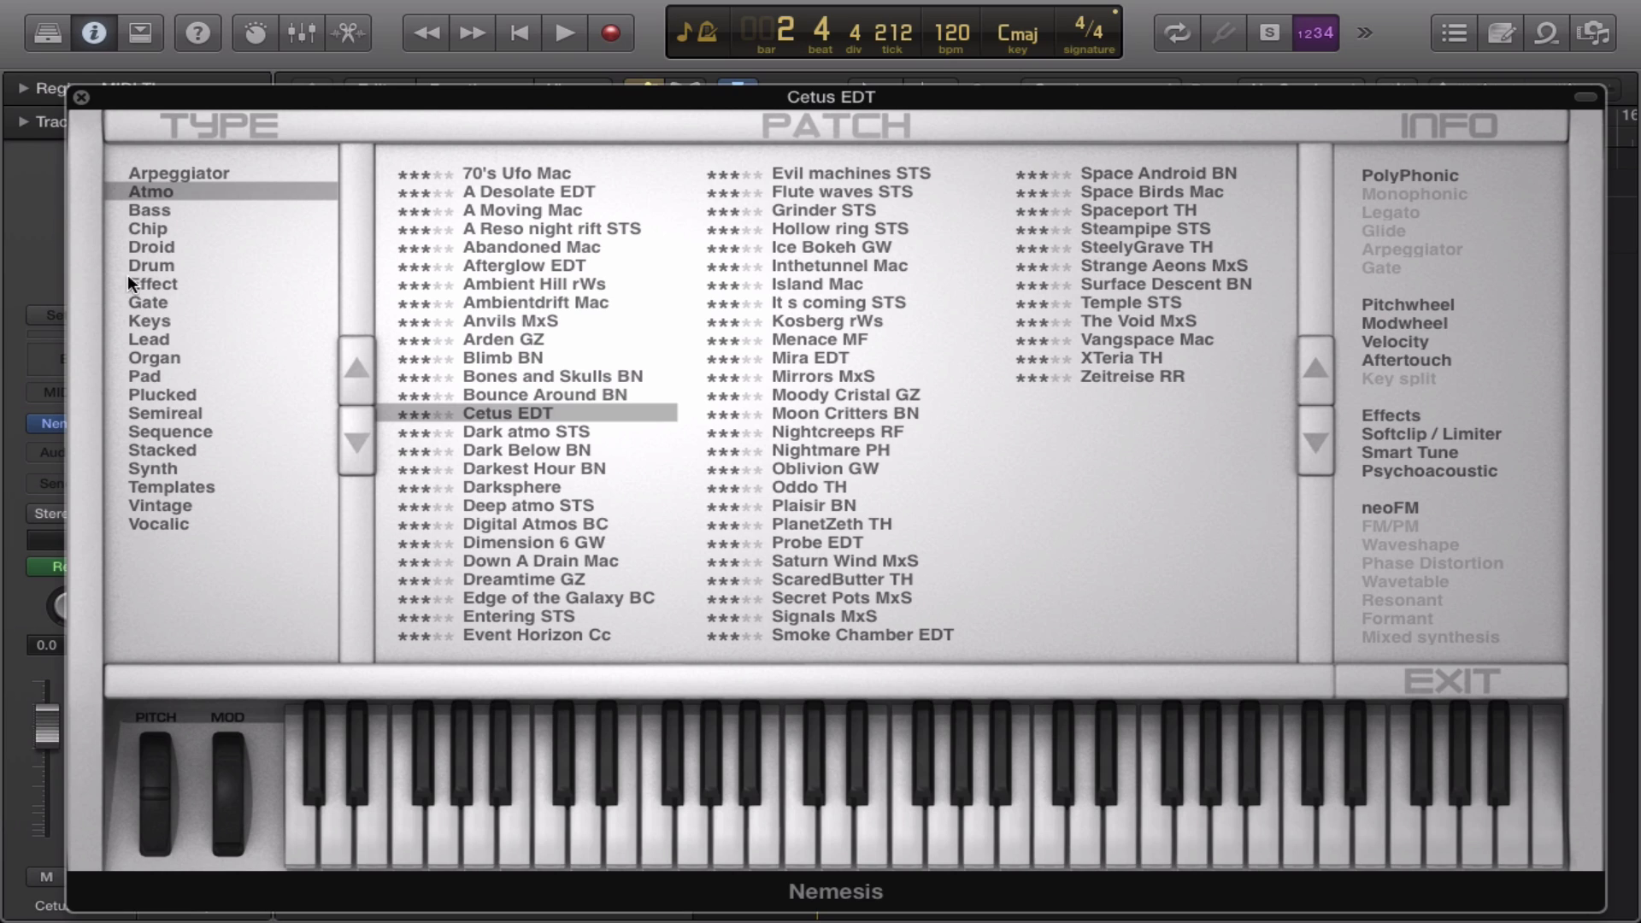
Audition the Bass patches A Nnaconda MF and A Lazer Wobble MF.
click(147, 214)
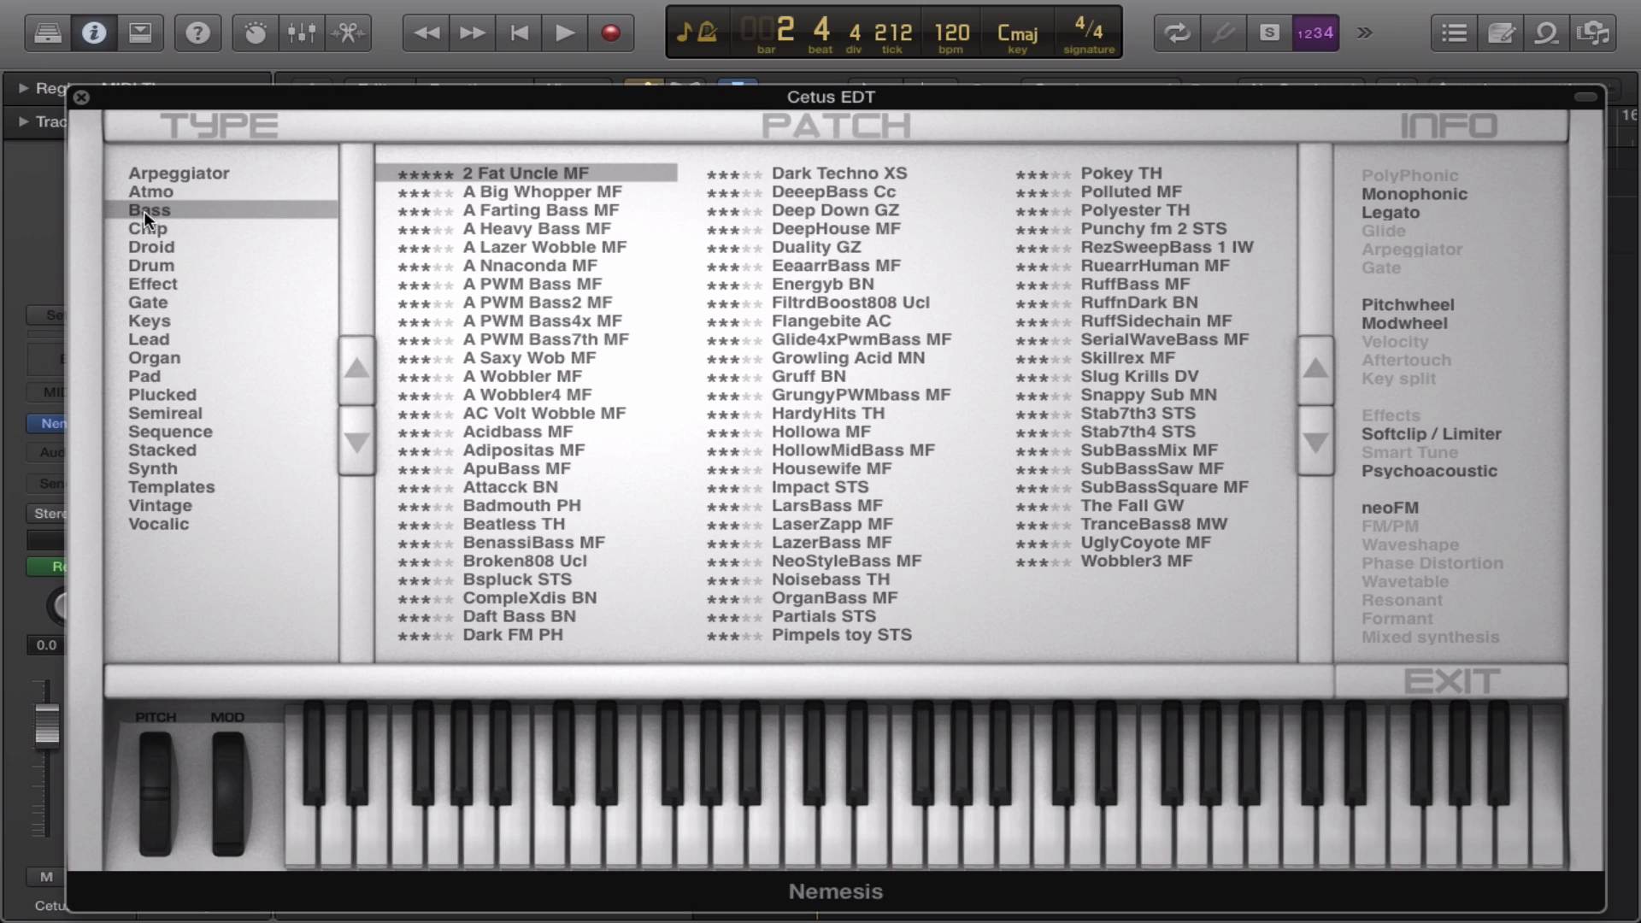
click(487, 260)
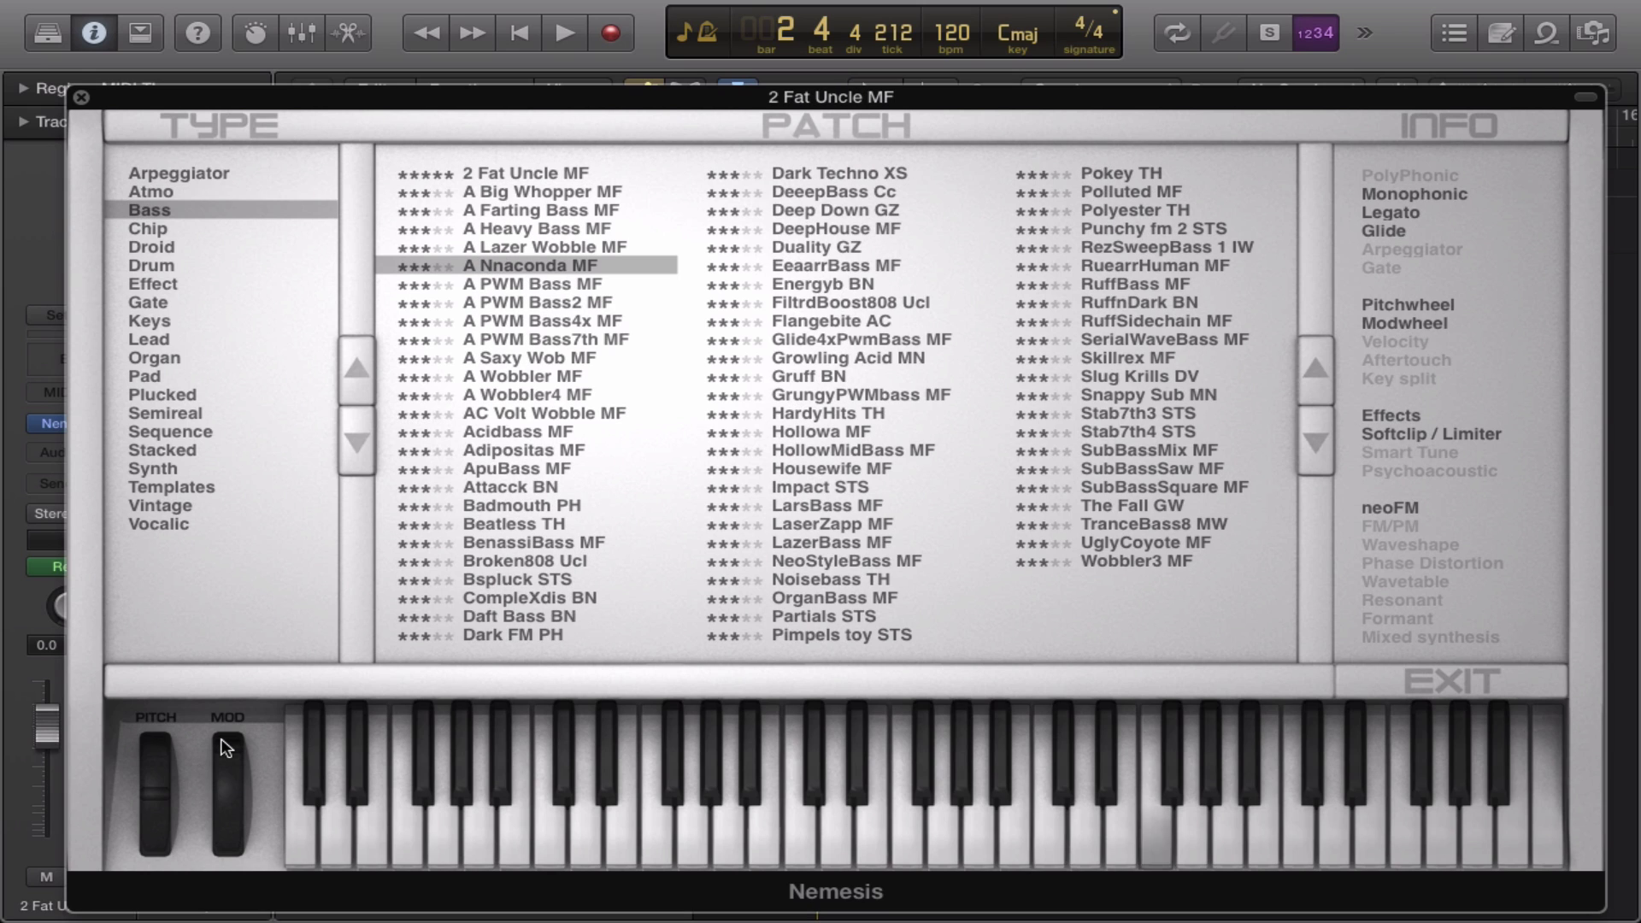
click(499, 248)
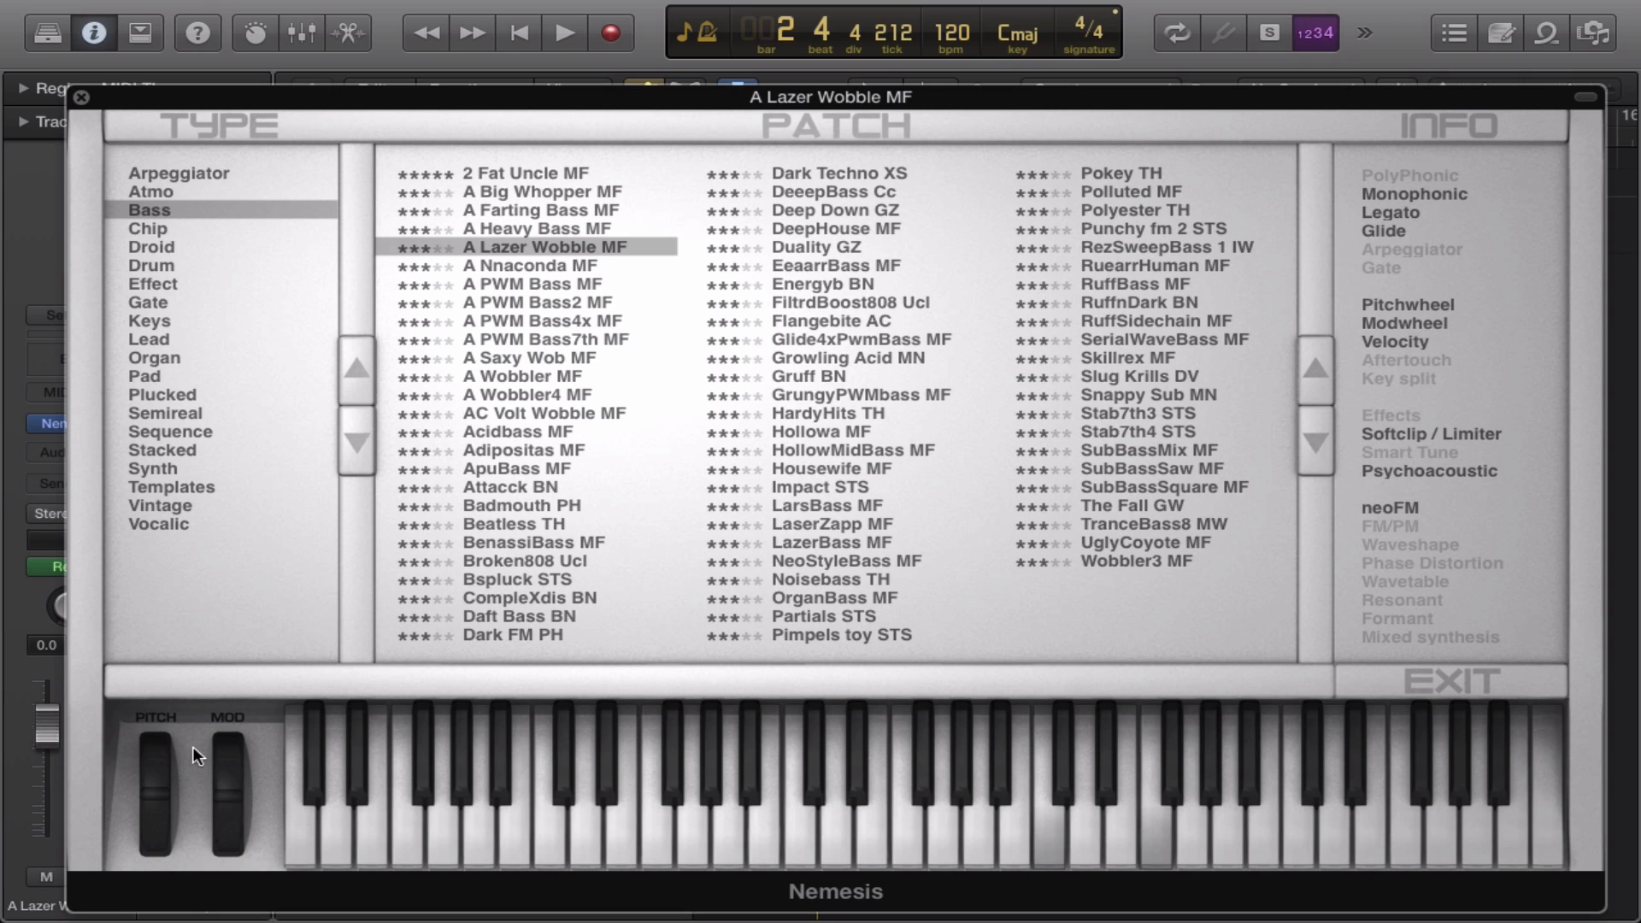
Audition the Bass patches HardyHits TH and Polyester TH, trying HardyHits TH with the mod wheel.
click(832, 408)
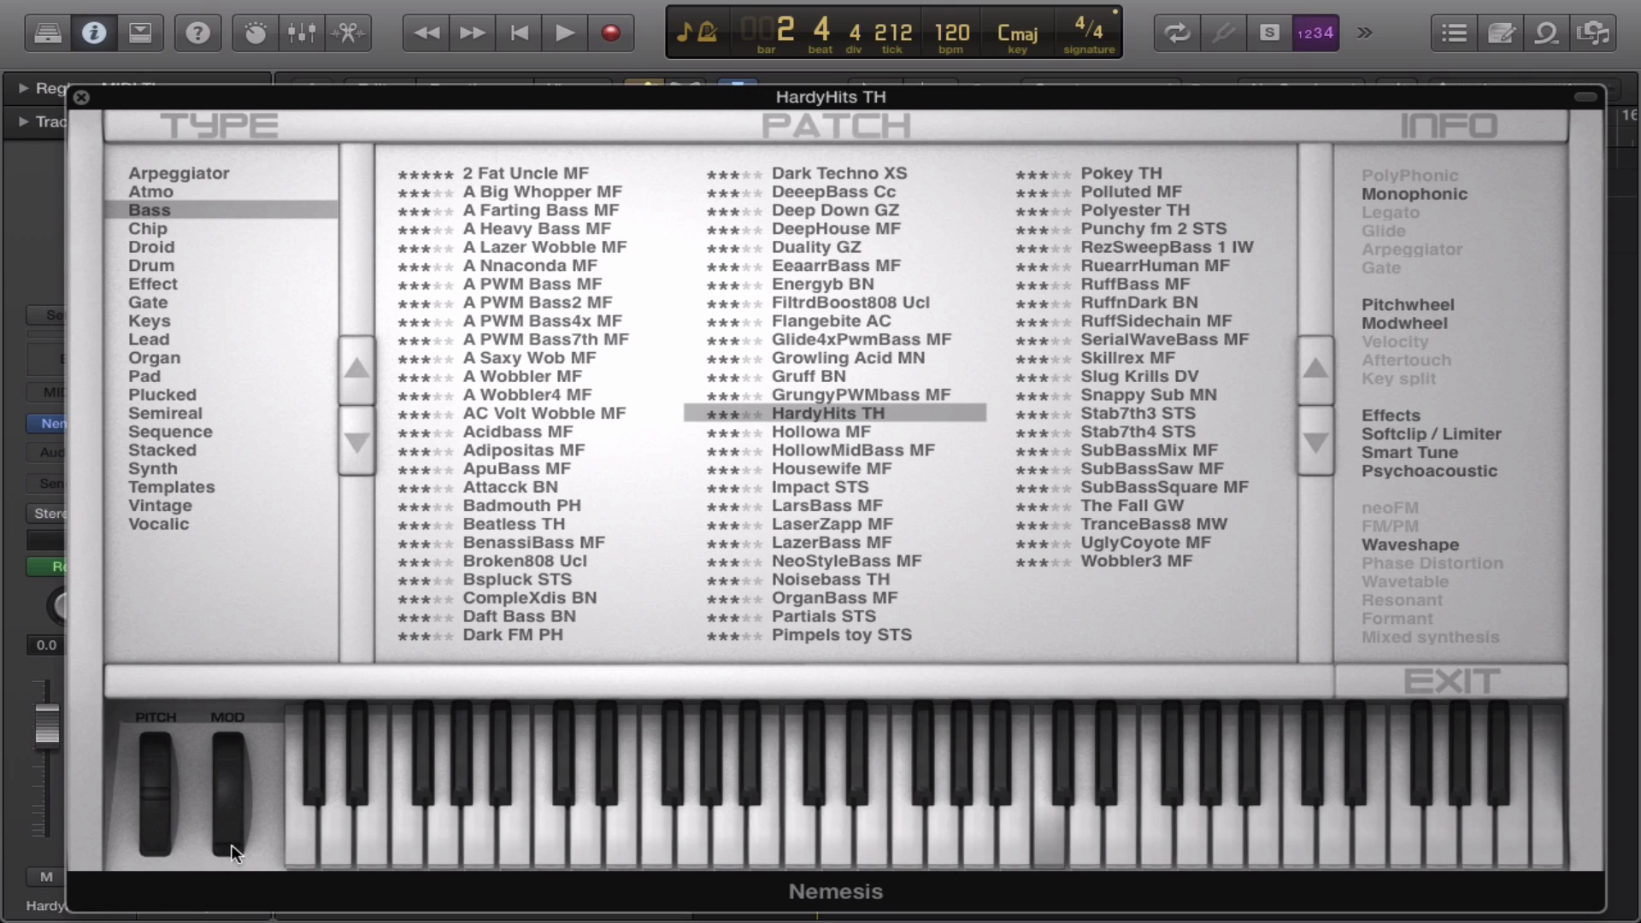
mouse_move(225, 778)
mouse_down()
mouse_move(210, 706)
mouse_move(214, 819)
mouse_up()
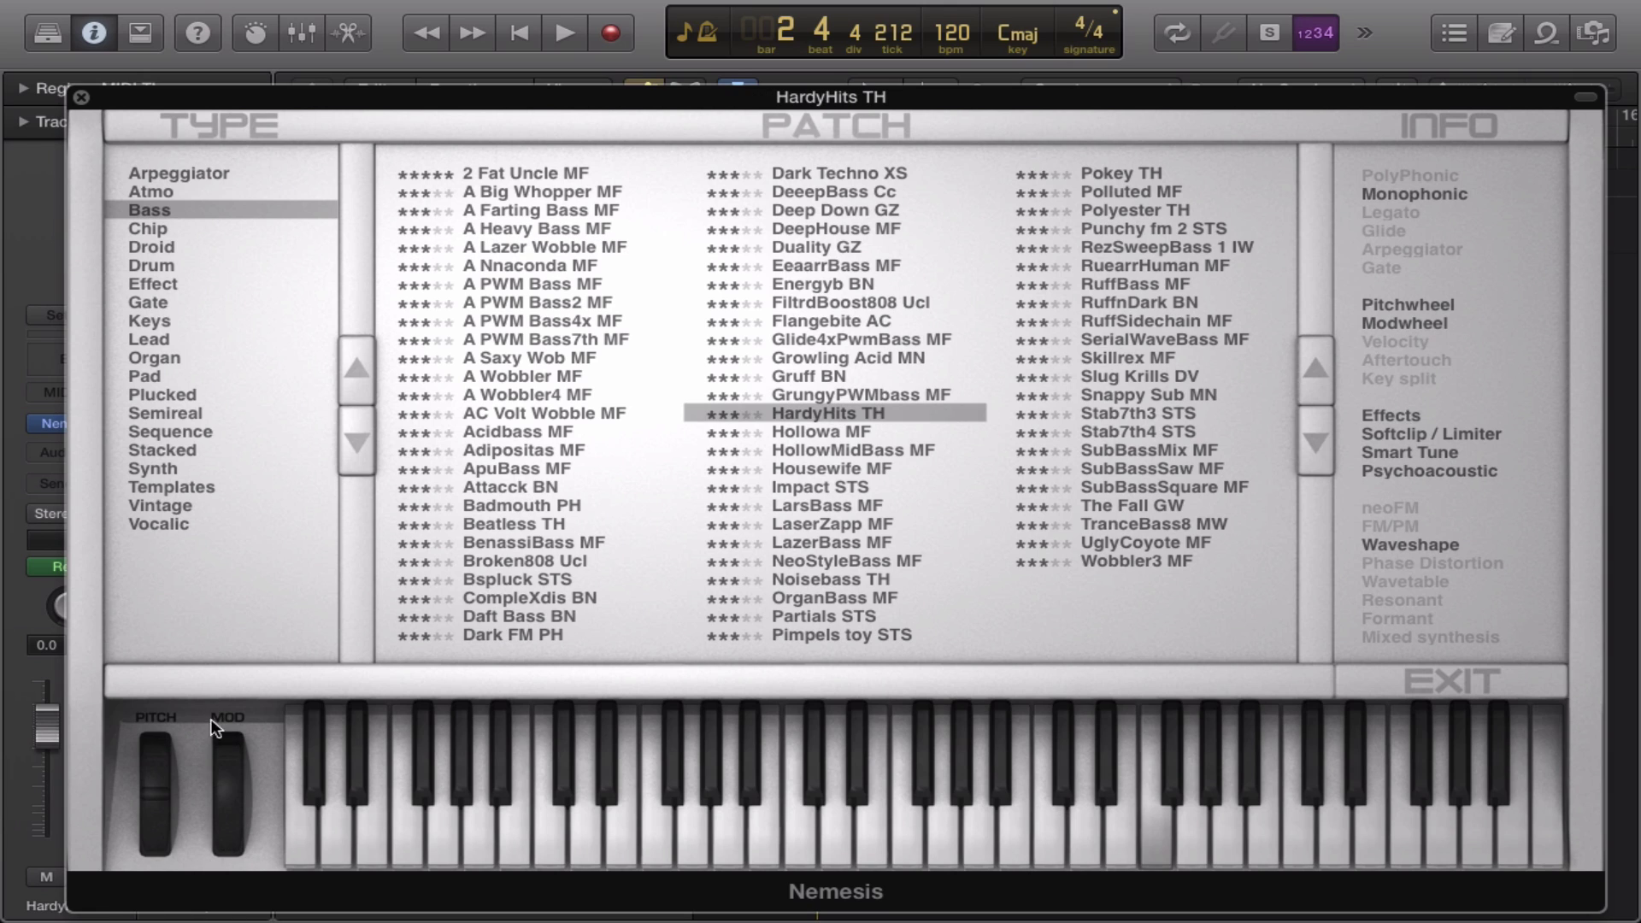
click(1145, 209)
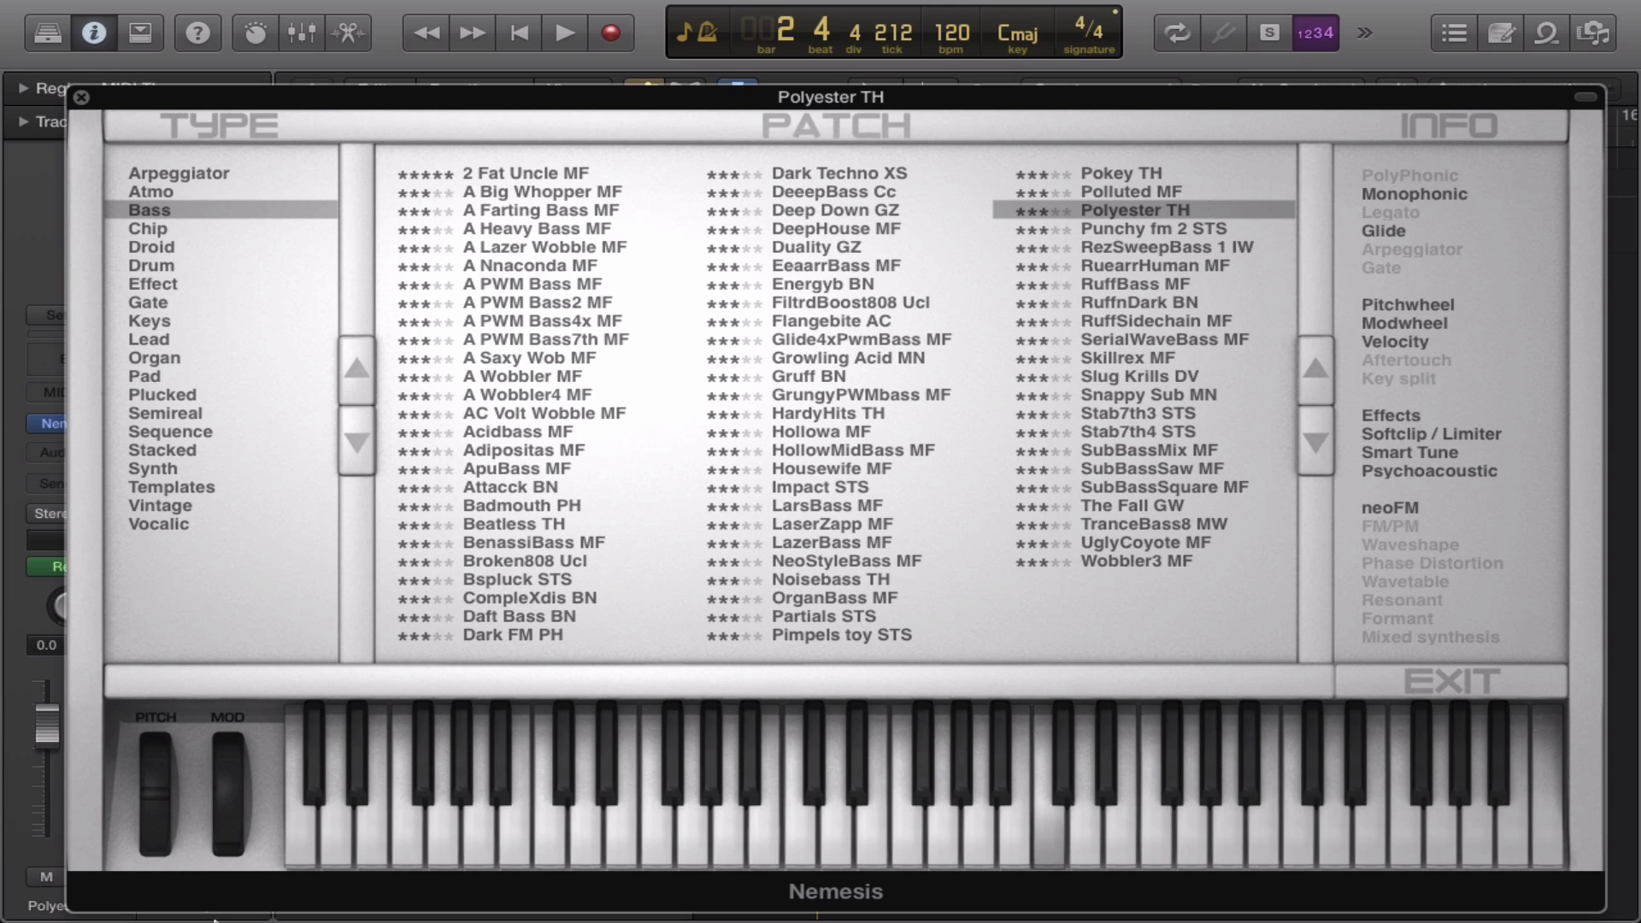
Audition the Chip patches A ChipBaseLine MF, Shaped STS, Some Name BC, Climax BC and EightBit BC.
click(177, 229)
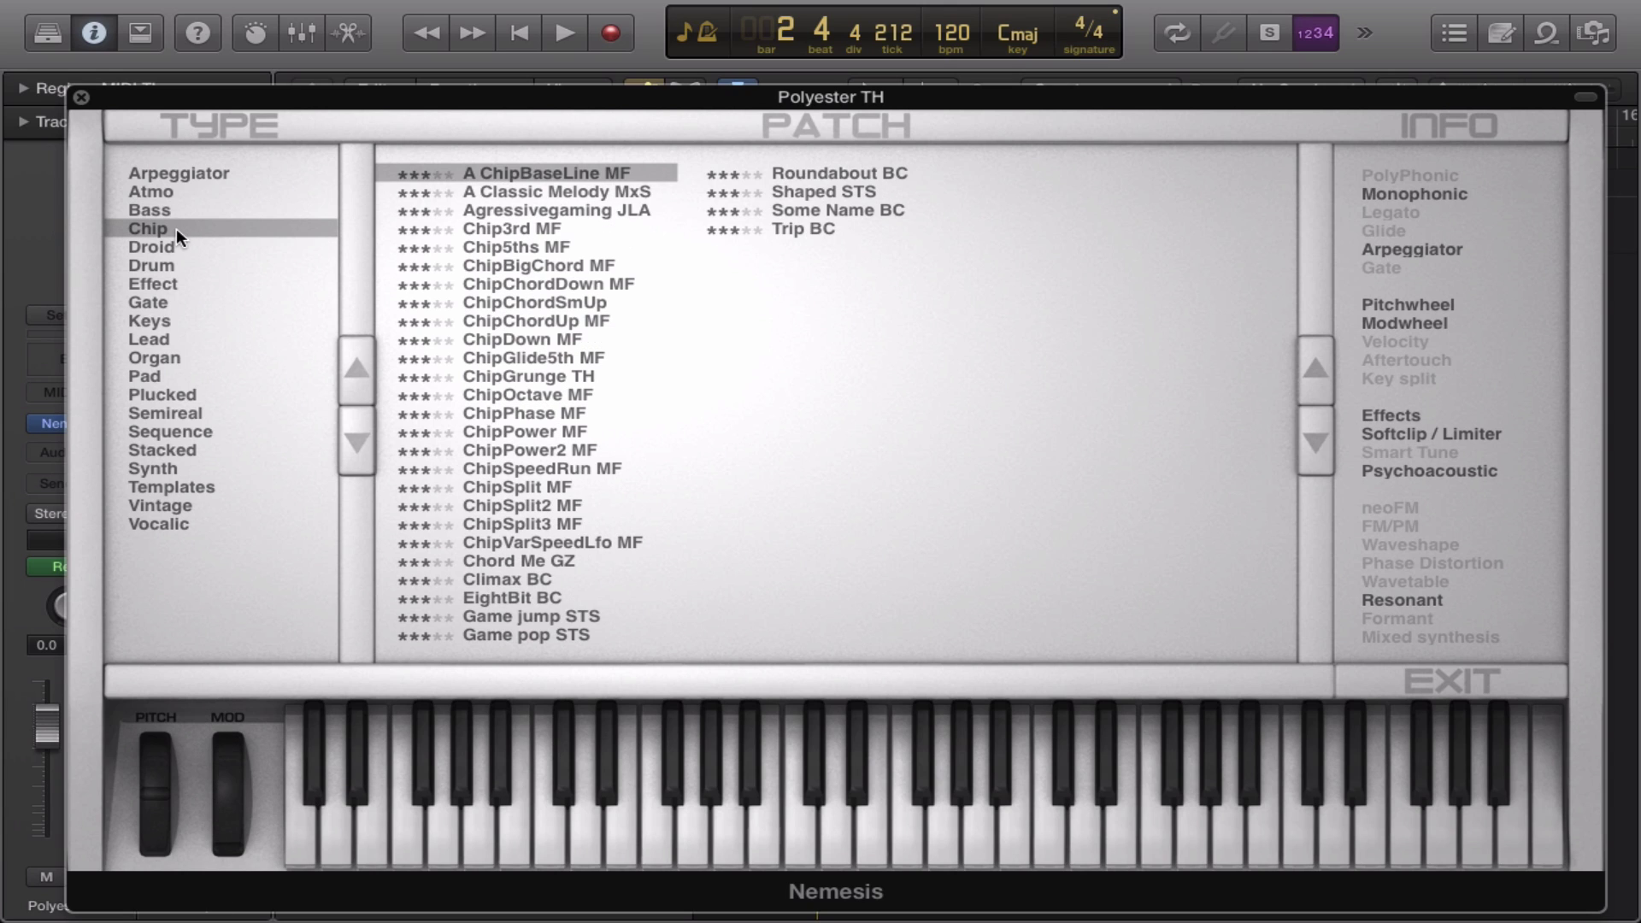
click(786, 197)
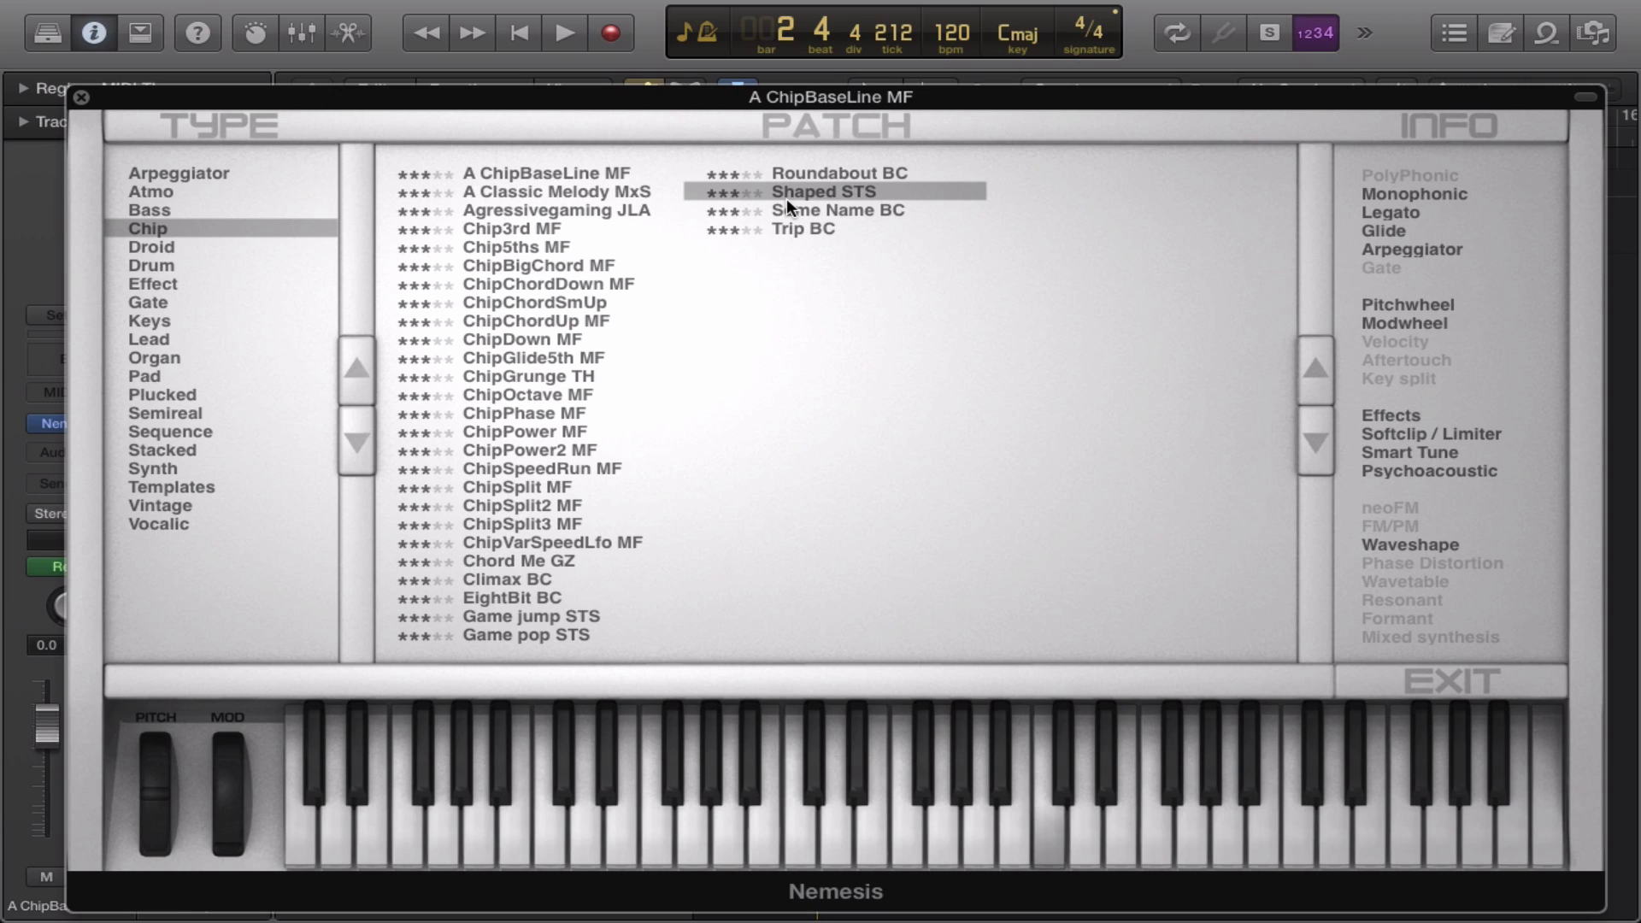
click(841, 212)
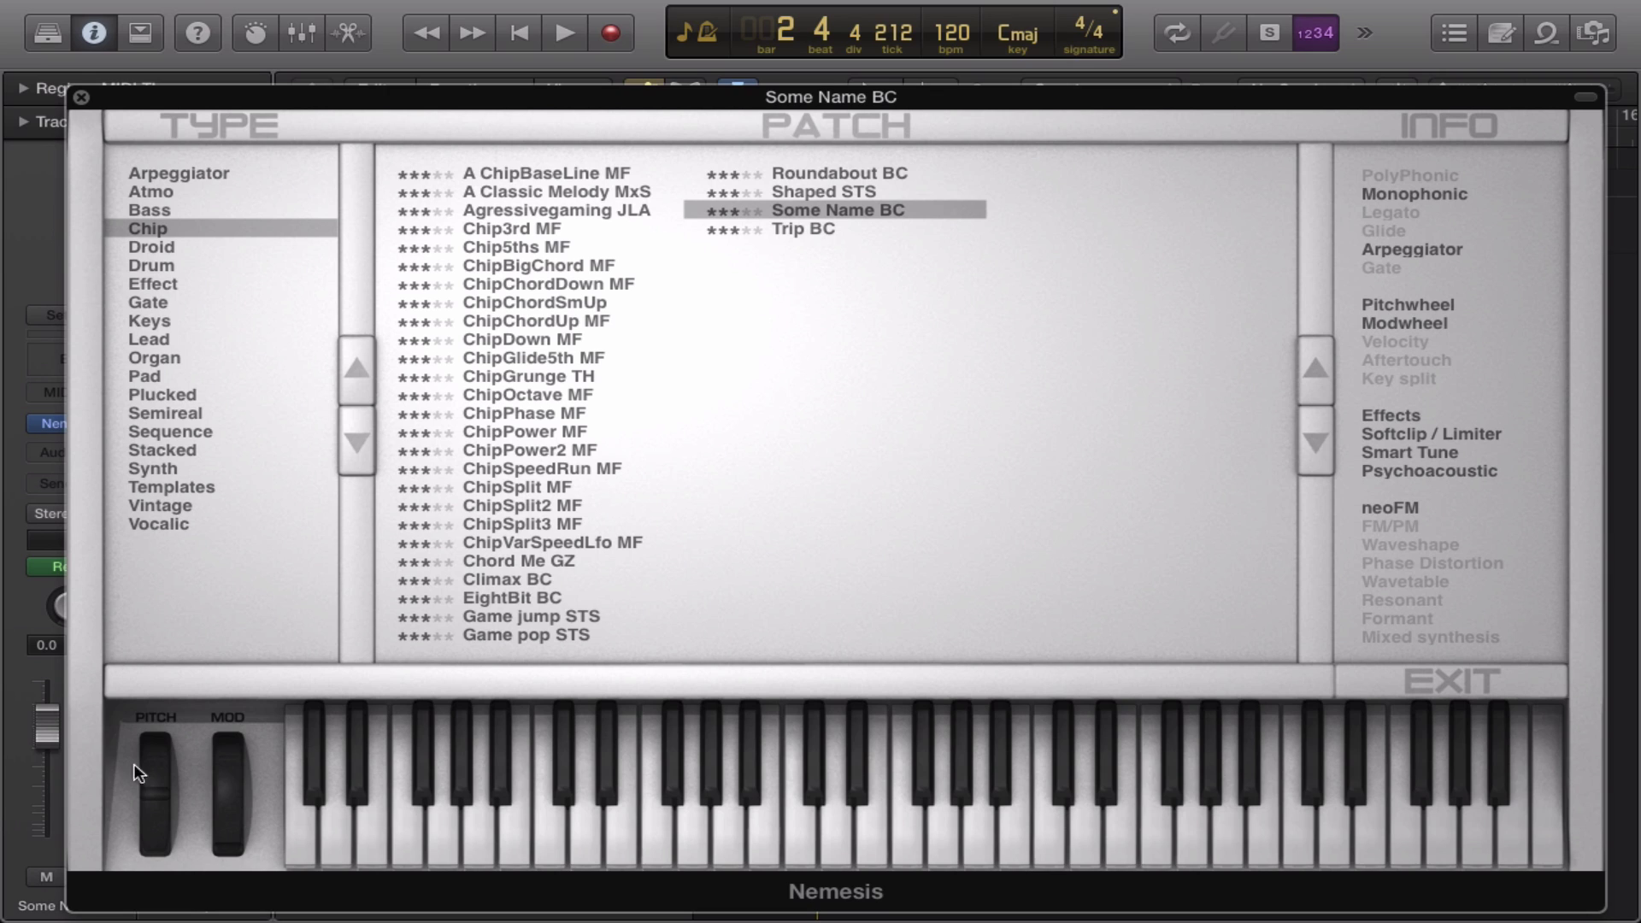
click(484, 579)
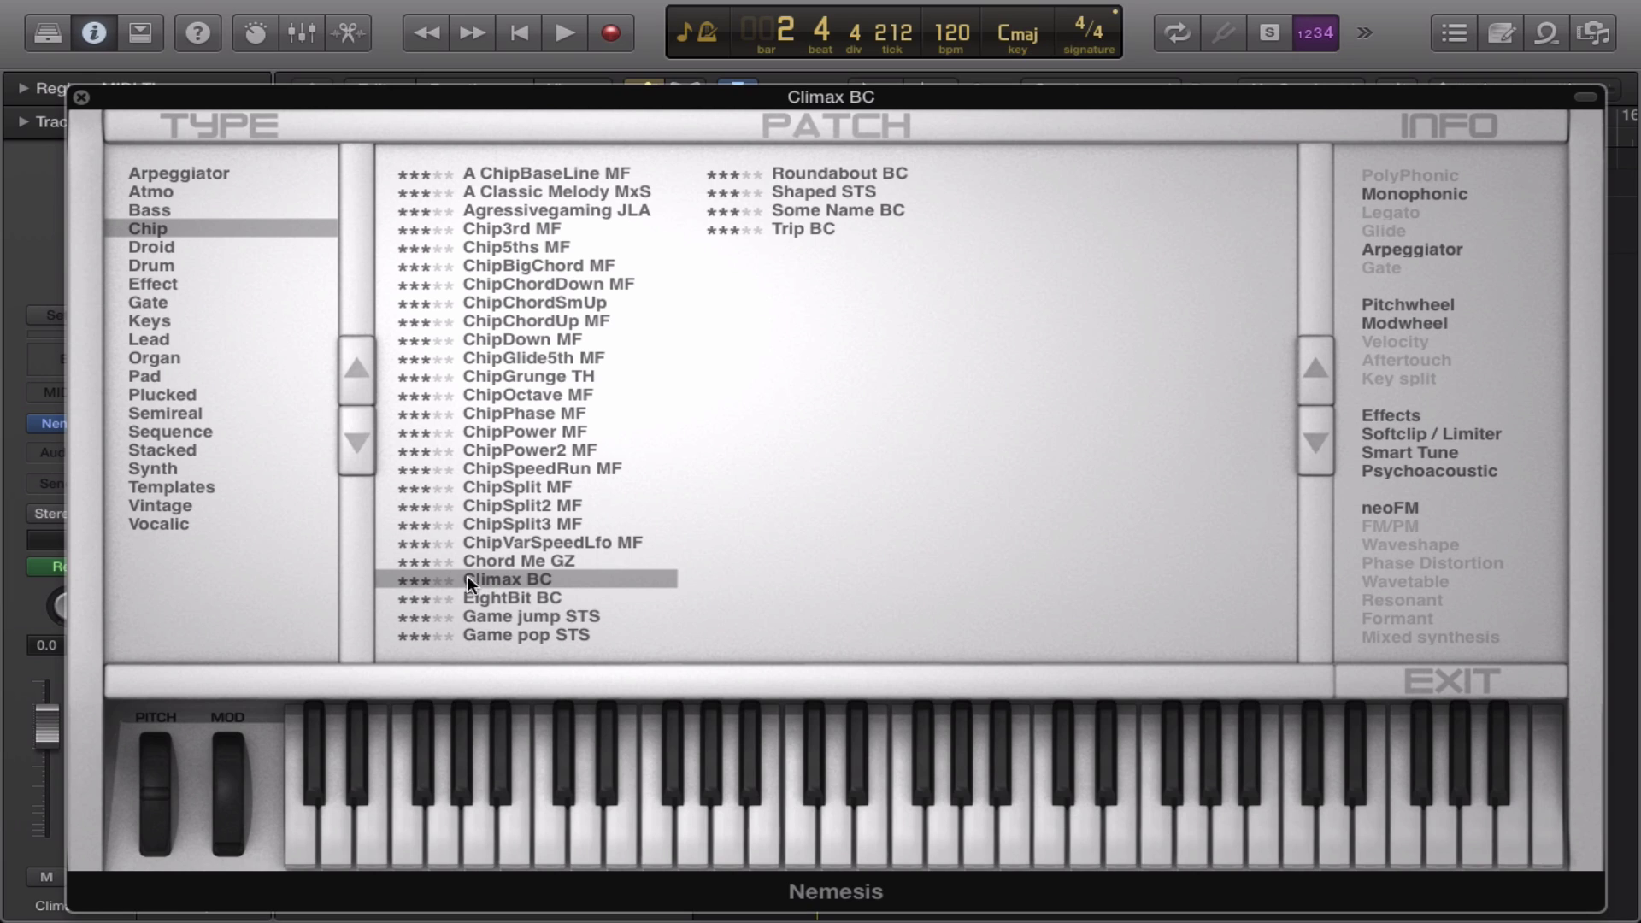
click(503, 598)
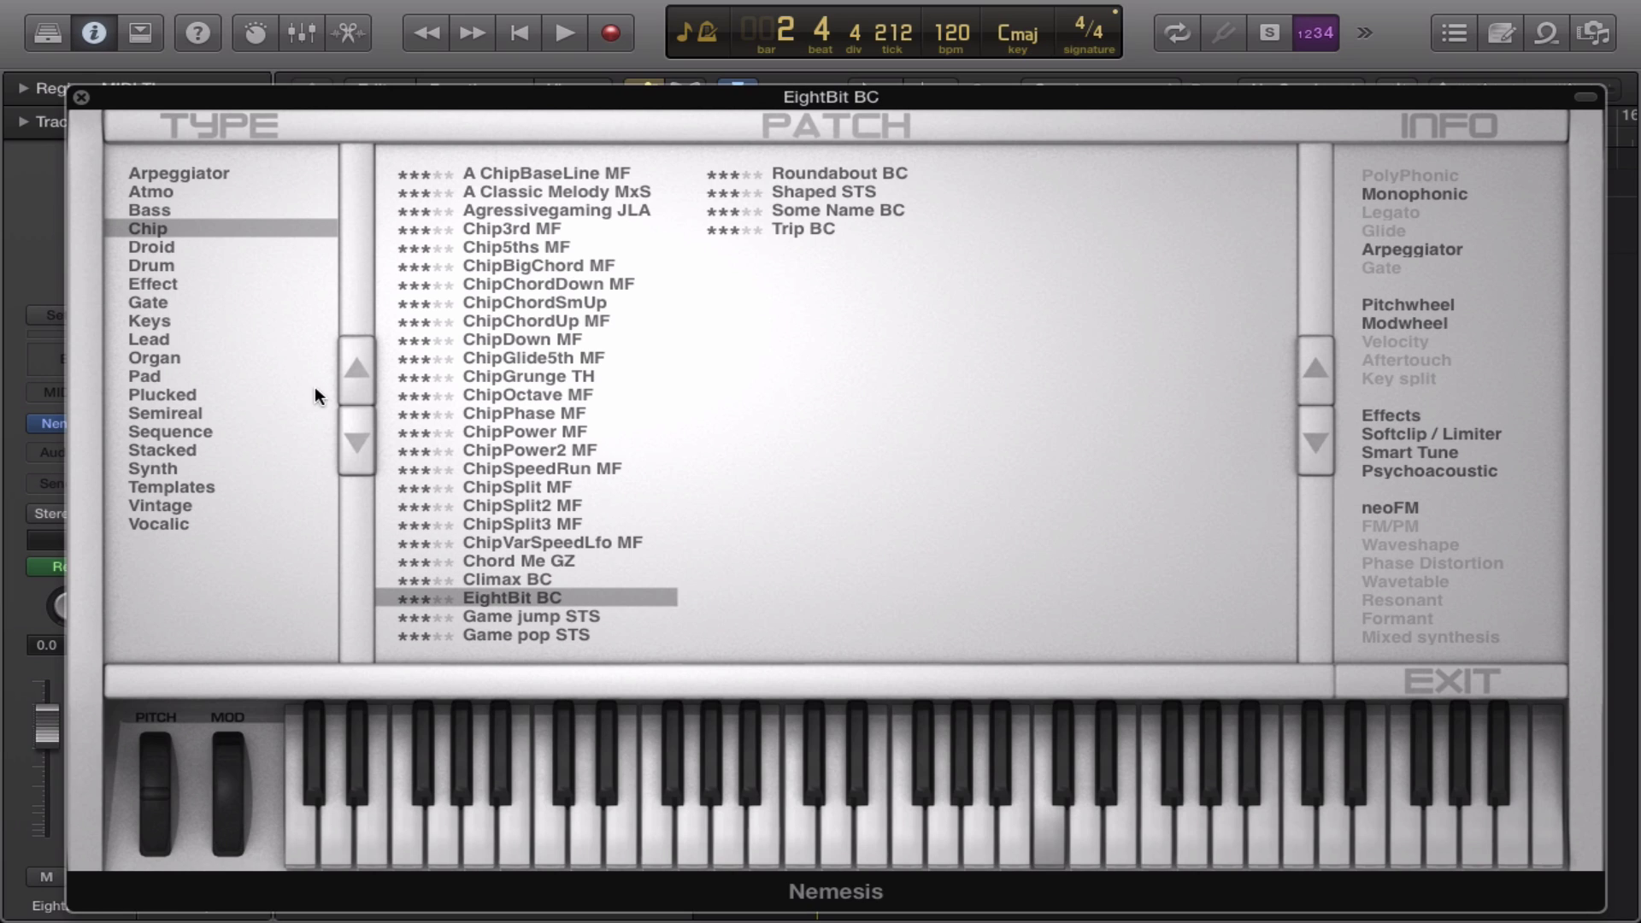
Audition the Droid patches 1 Oouuu MF, Baoum MF and Dubstep Wob2 JLA, trying the last with the mod wheel.
click(156, 248)
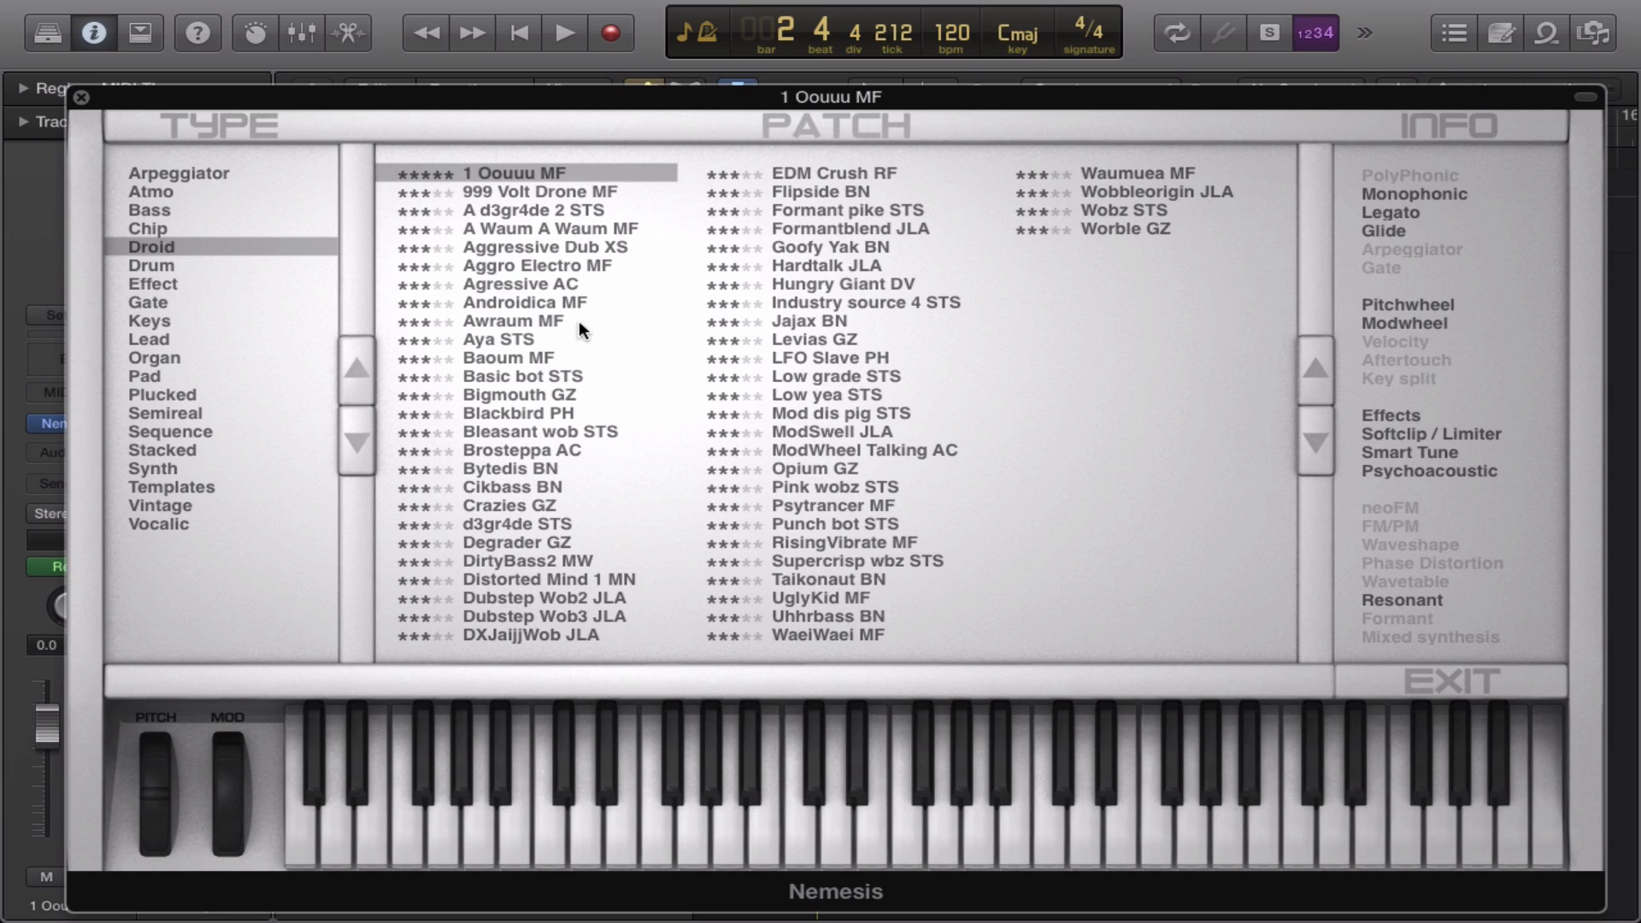
click(556, 353)
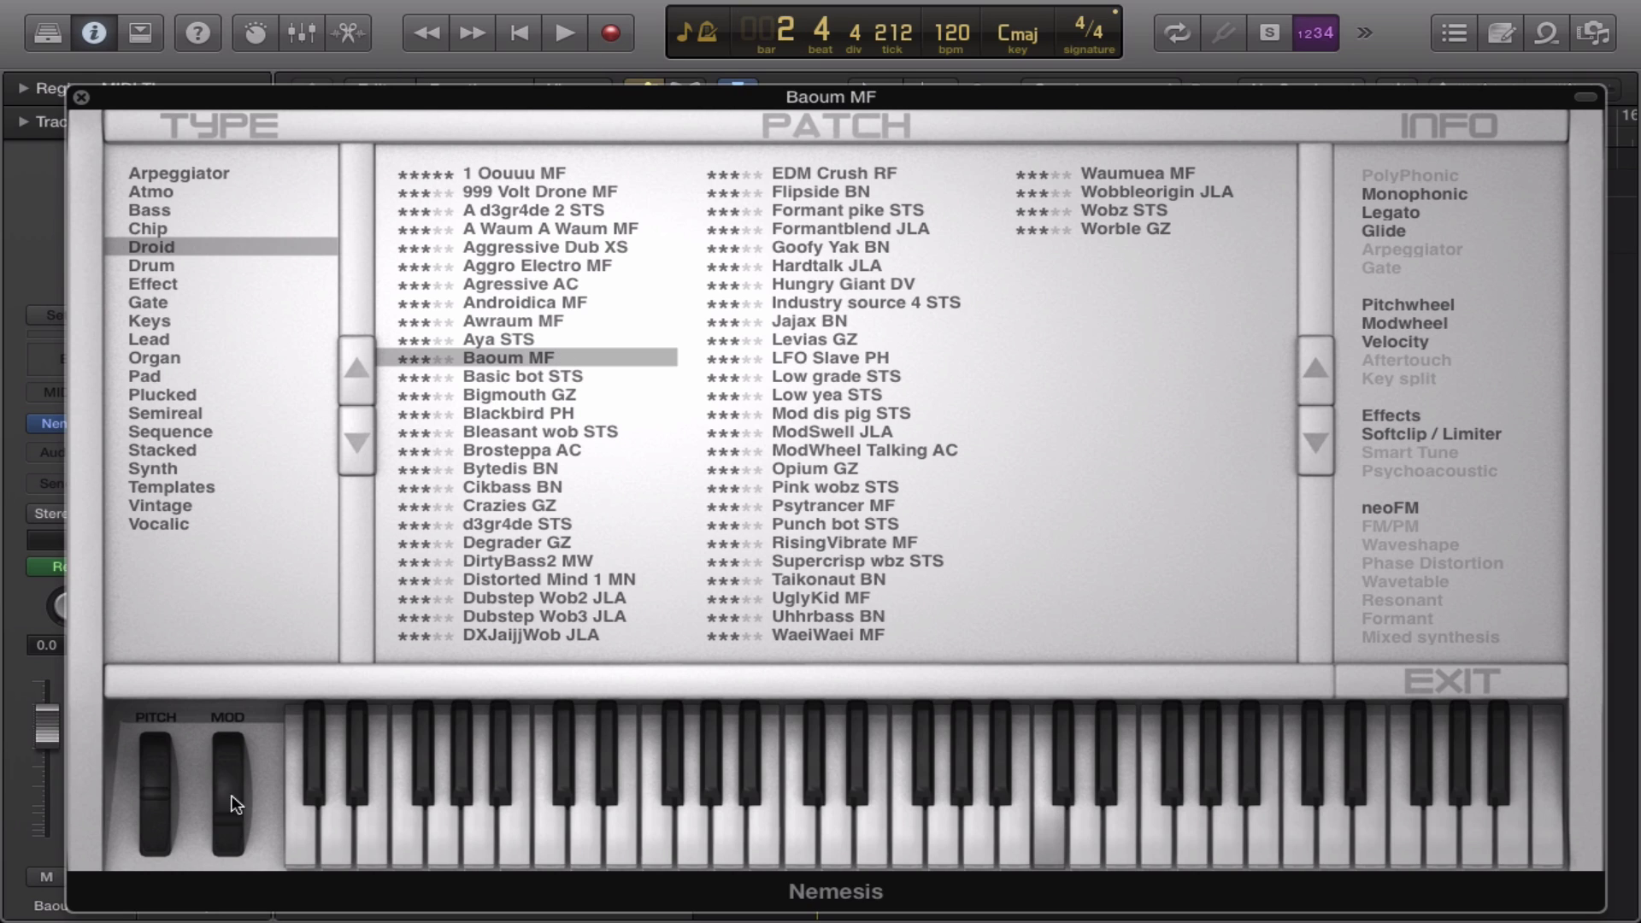
click(556, 598)
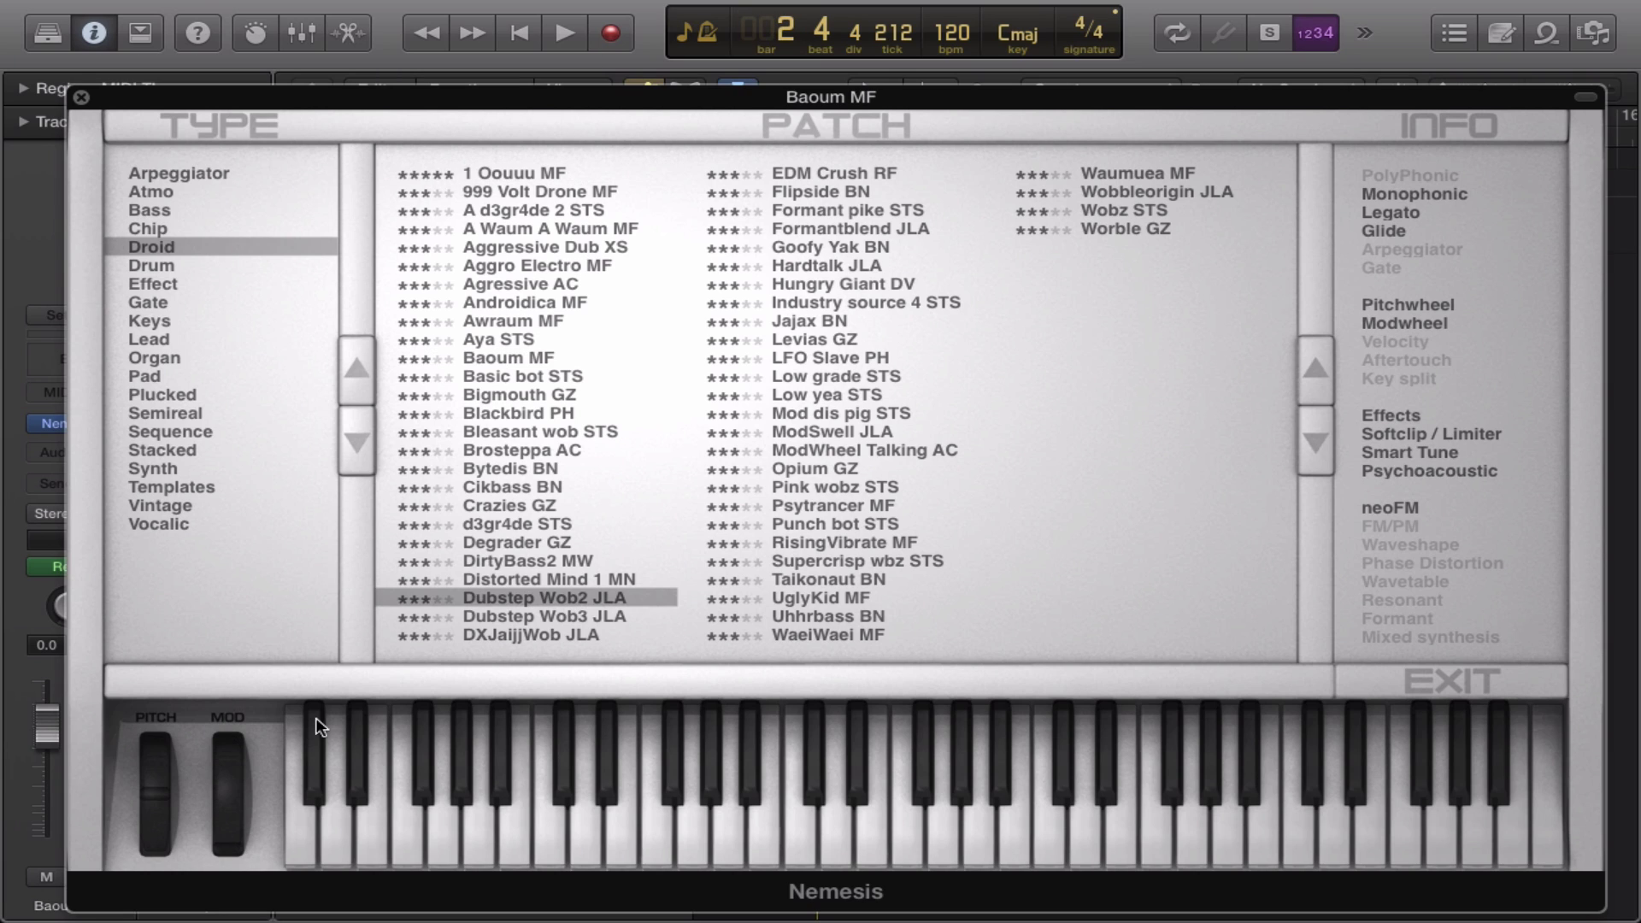
drag(224, 834, 227, 707)
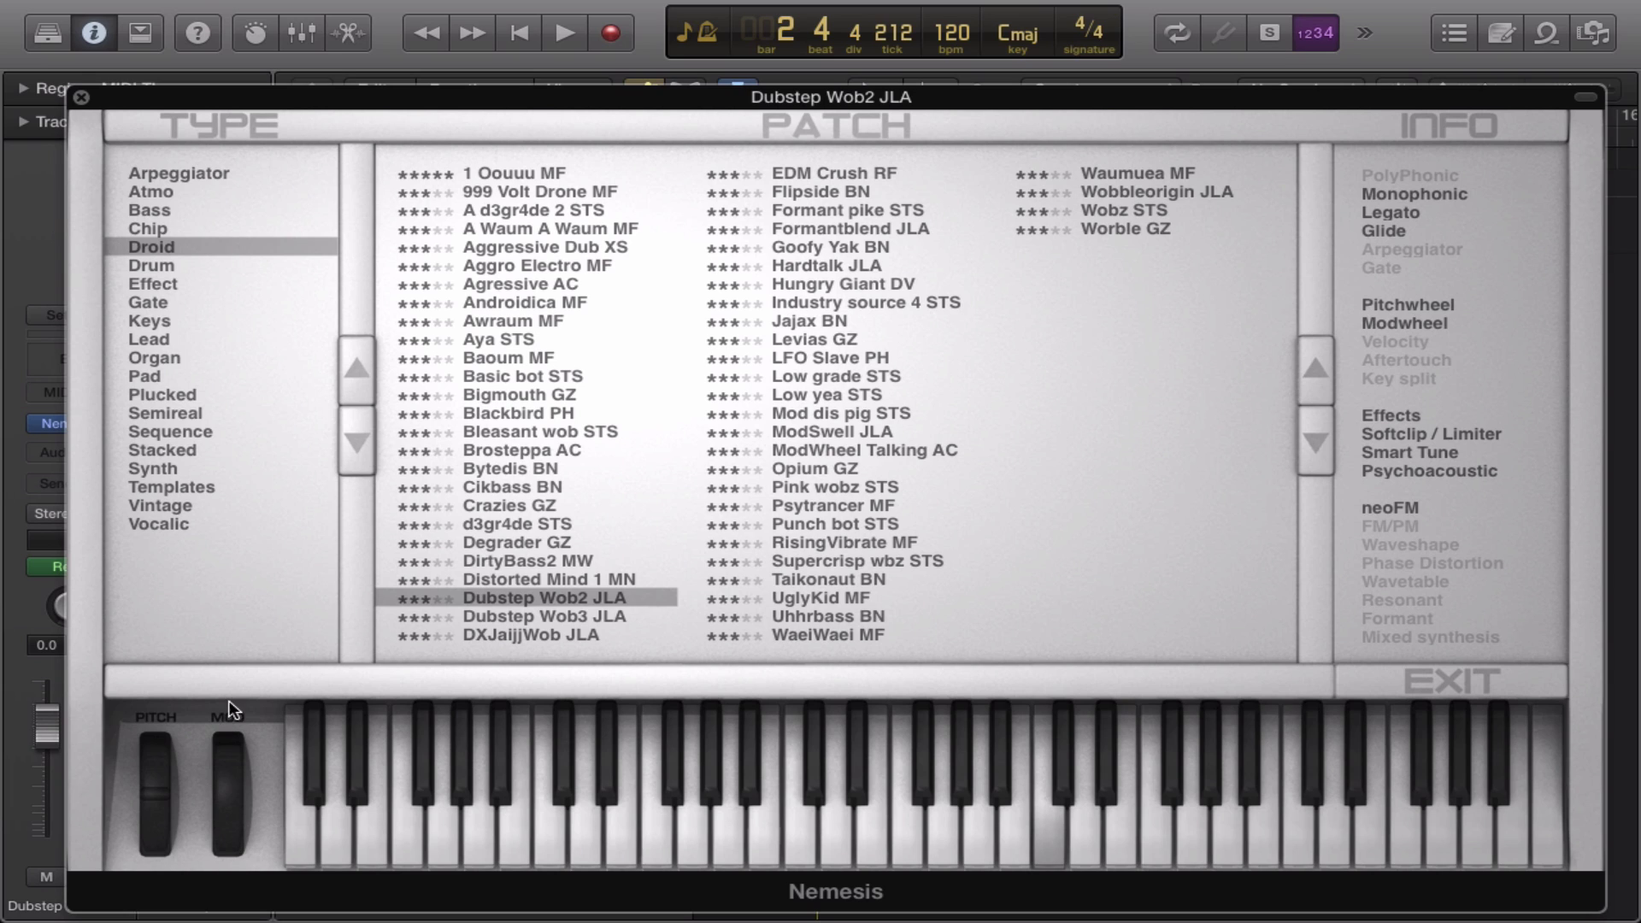
Audition the Droid patches Bleasant wob STS, Blackbird PH, Brosteppa AC with the mod wheel, and ModWheel Talking AC.
click(504, 422)
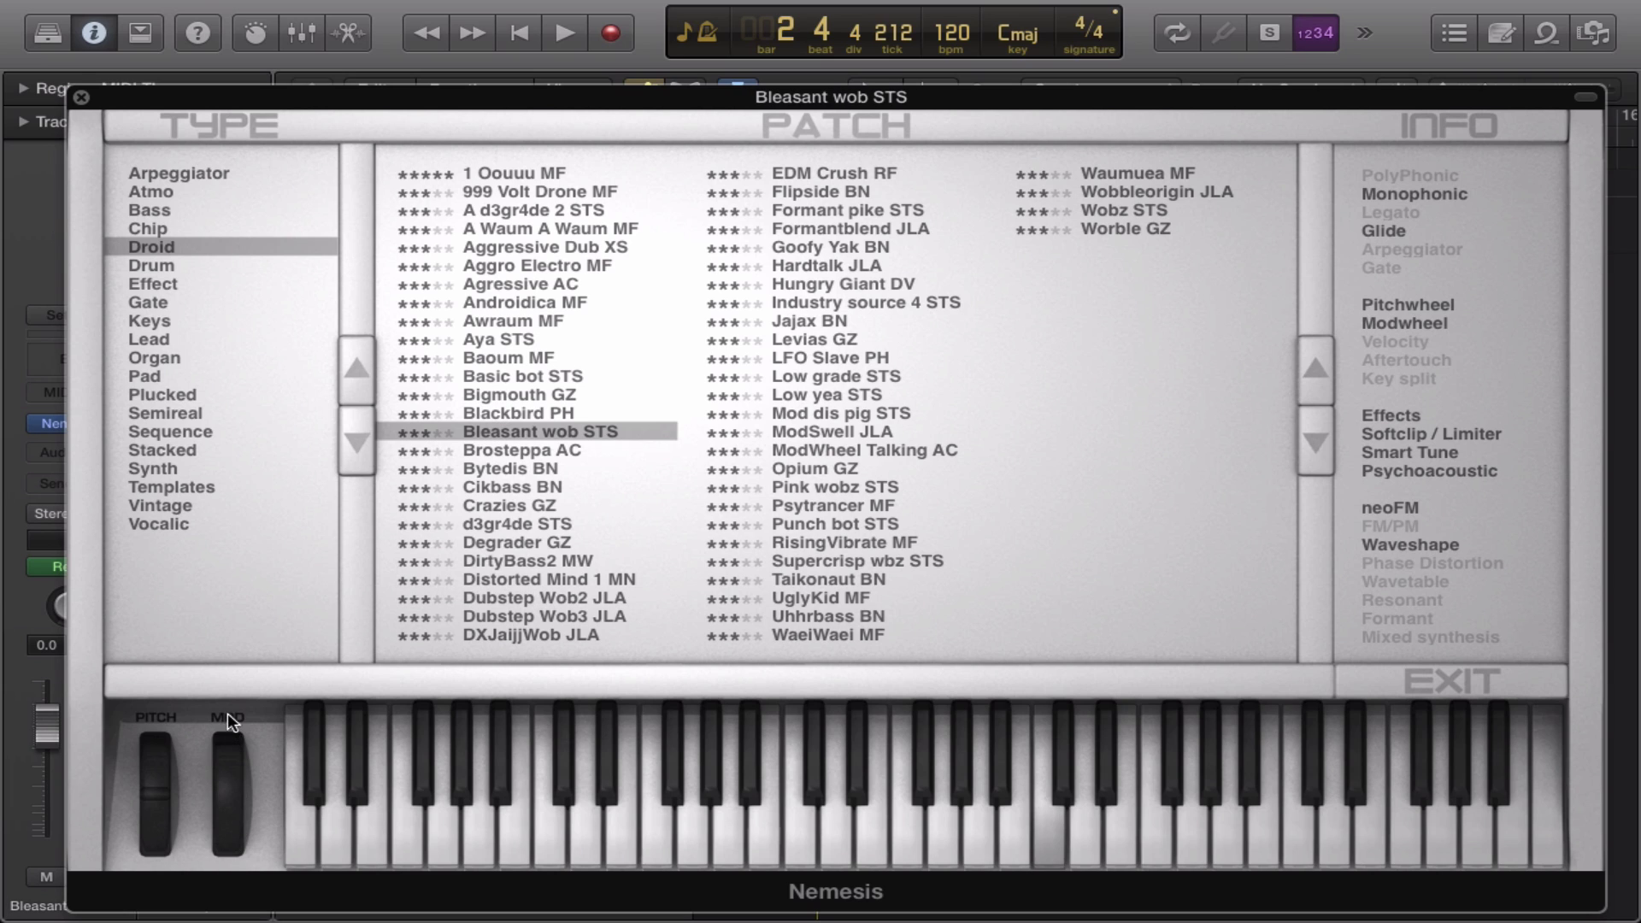
click(523, 410)
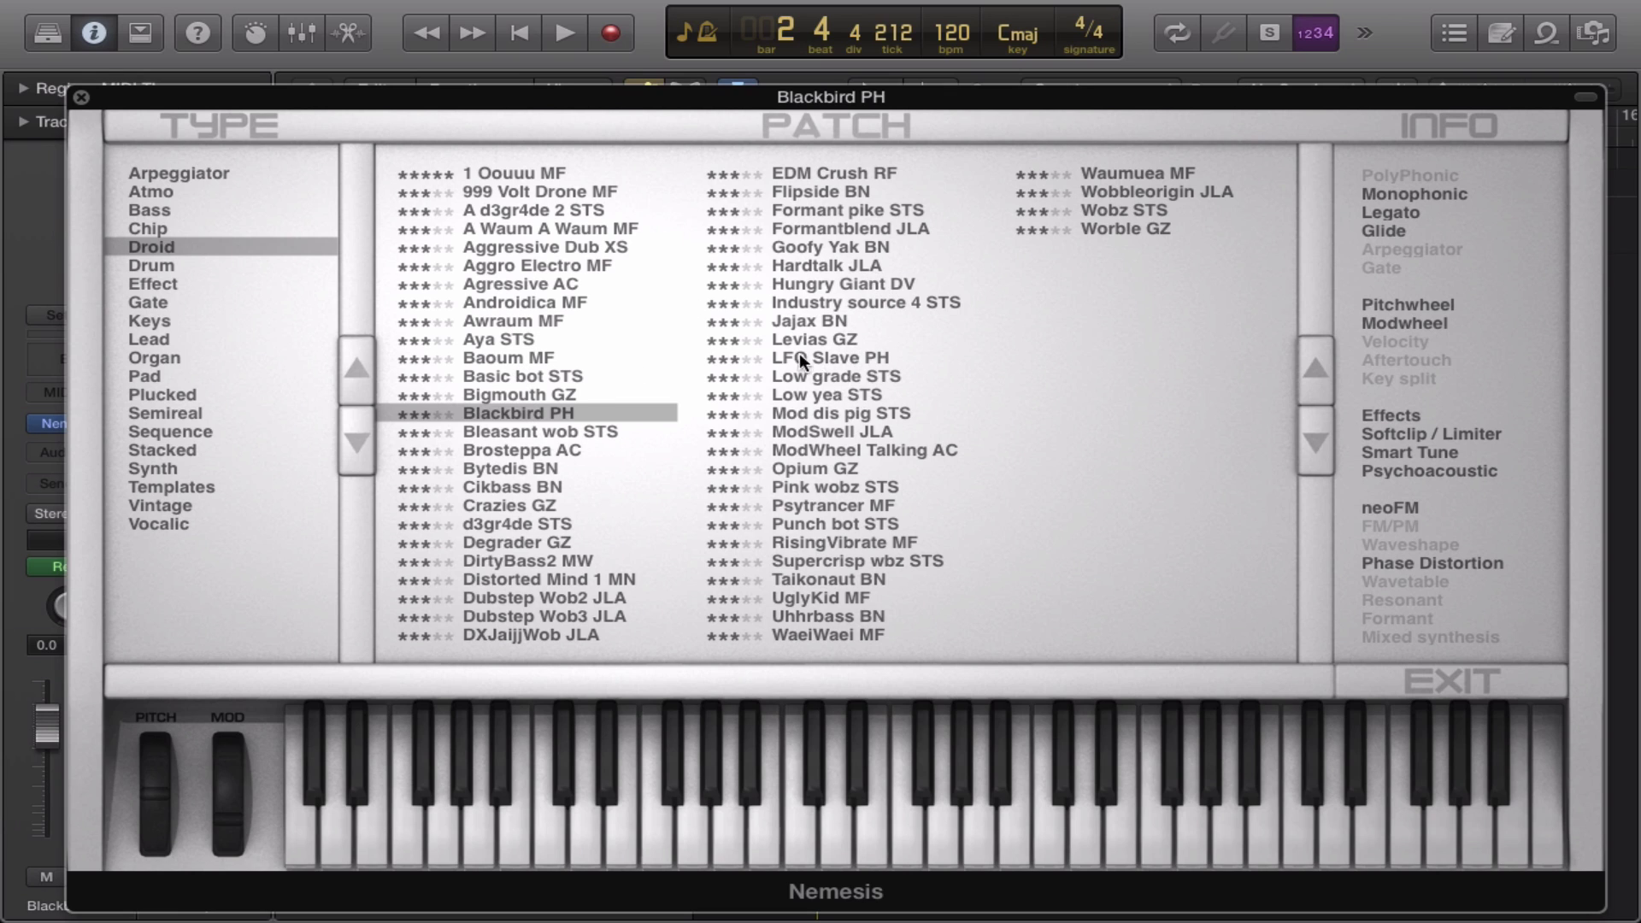
click(559, 446)
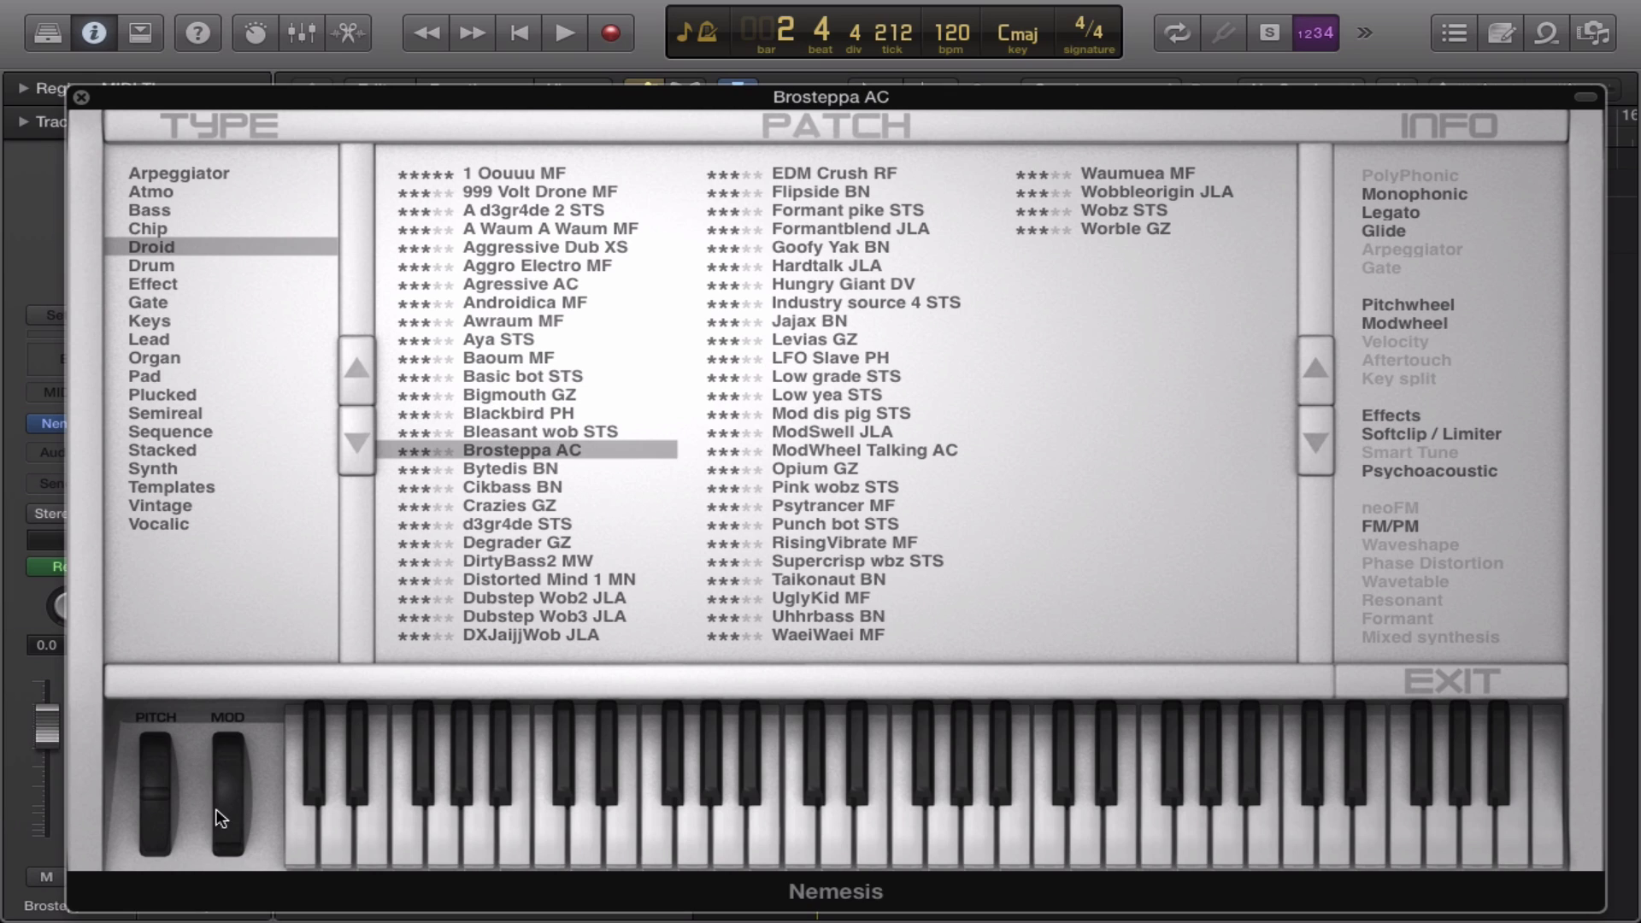
mouse_move(229, 818)
mouse_down()
mouse_move(217, 738)
mouse_move(215, 838)
mouse_move(204, 760)
mouse_up()
click(895, 449)
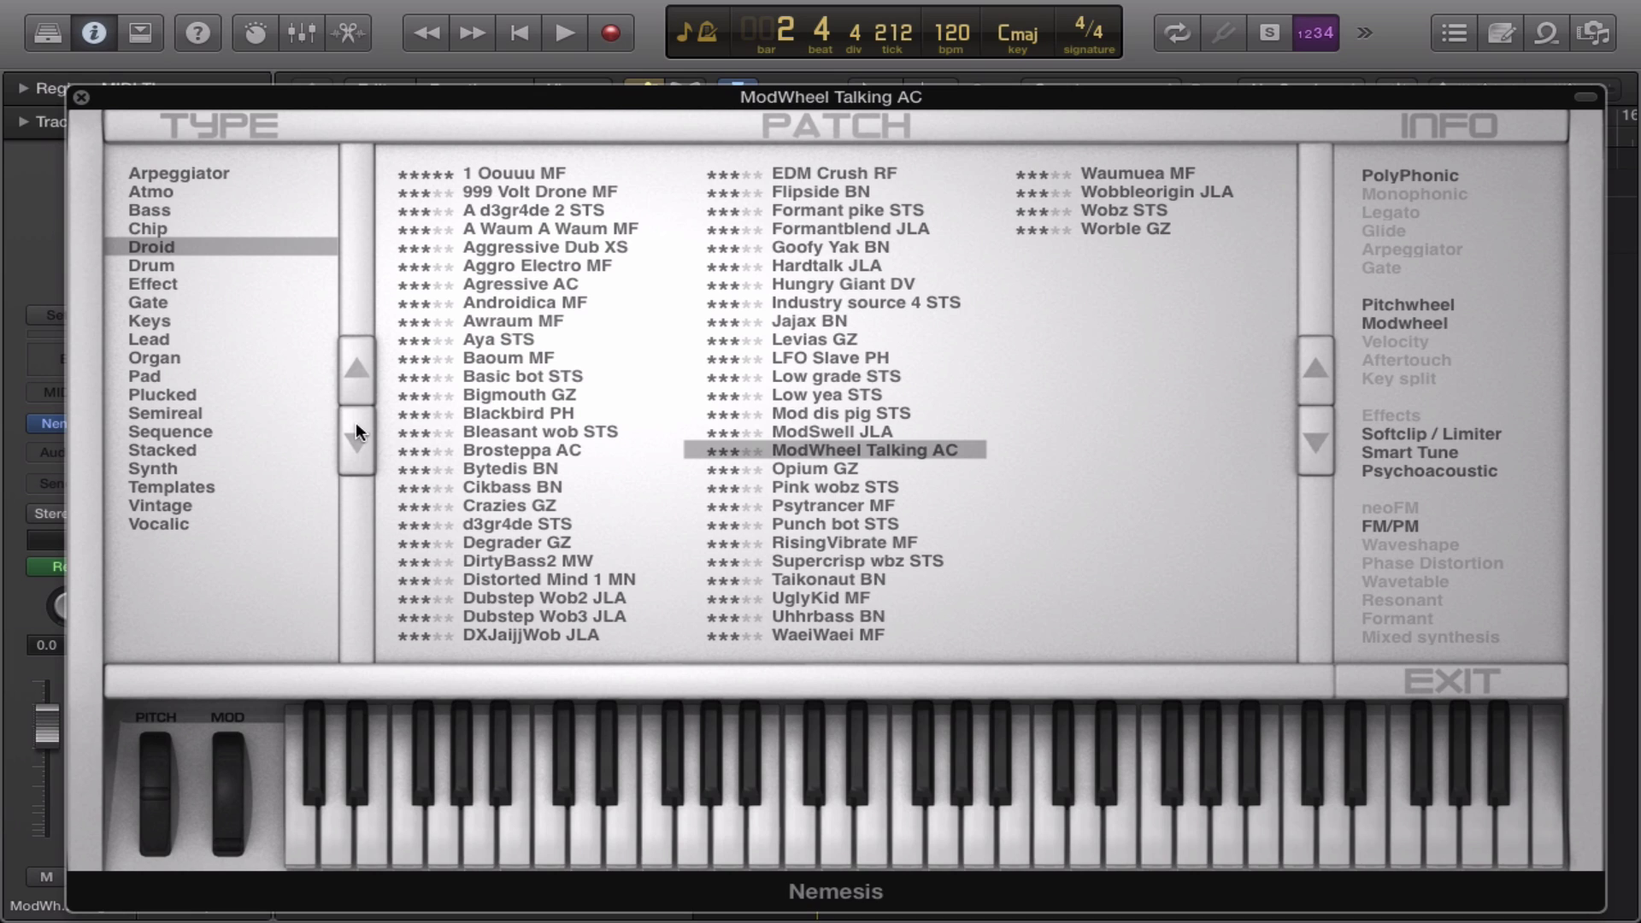
Audition the Drum patches A Bold Beat EDT, Bump n Degrade BN, GoaTripleBase MF and Ebynaq Snare DV.
click(161, 264)
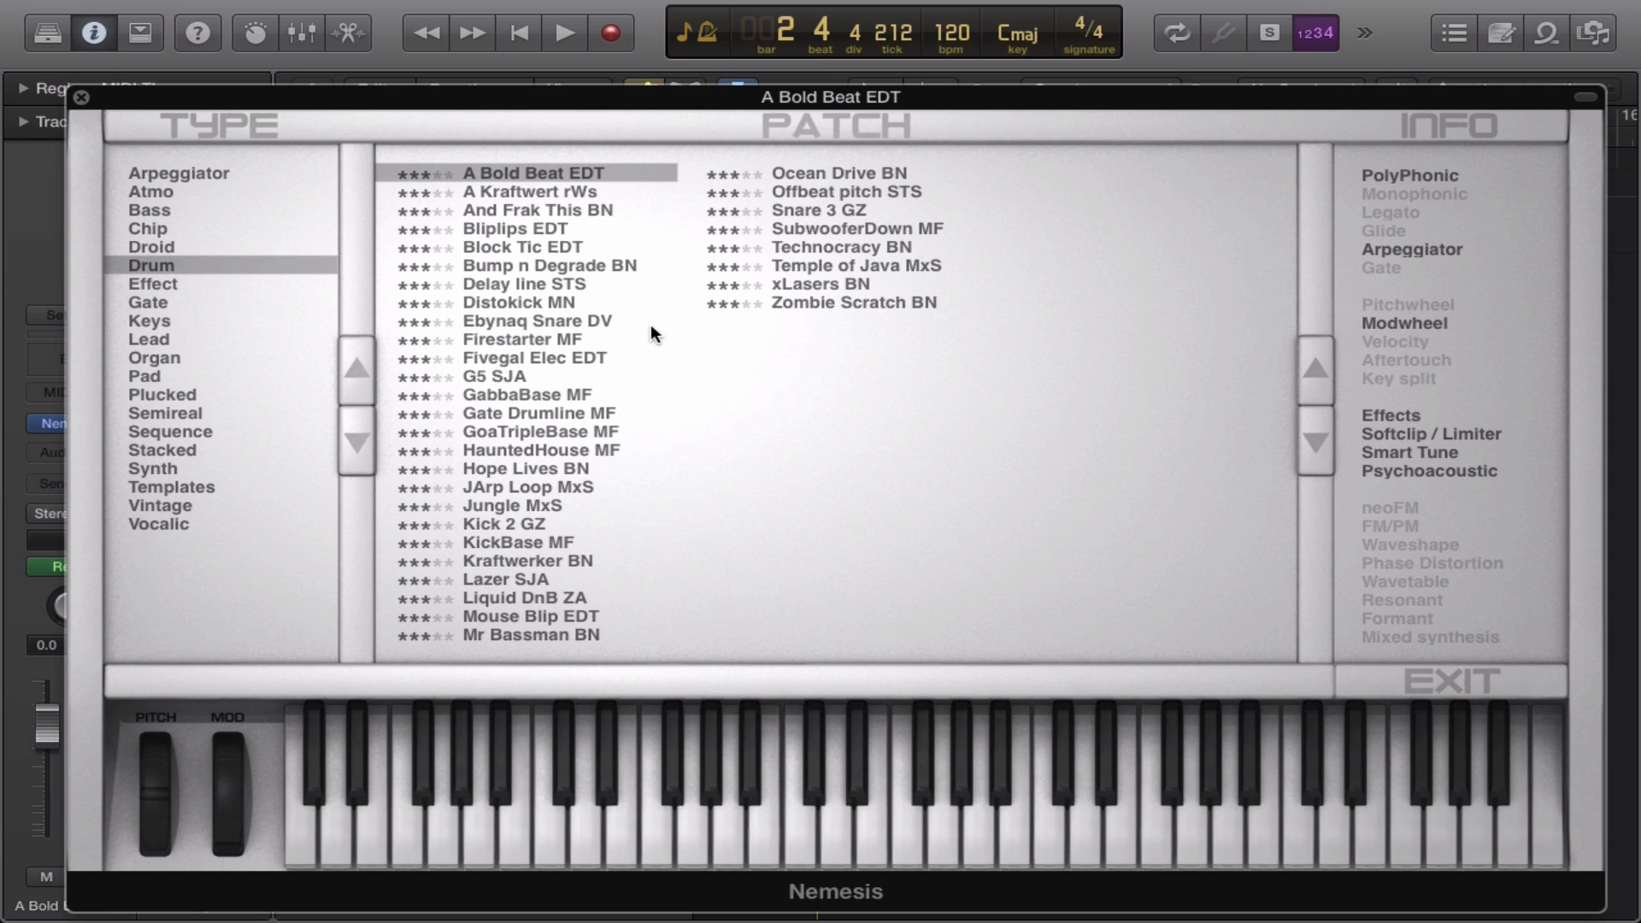
click(556, 262)
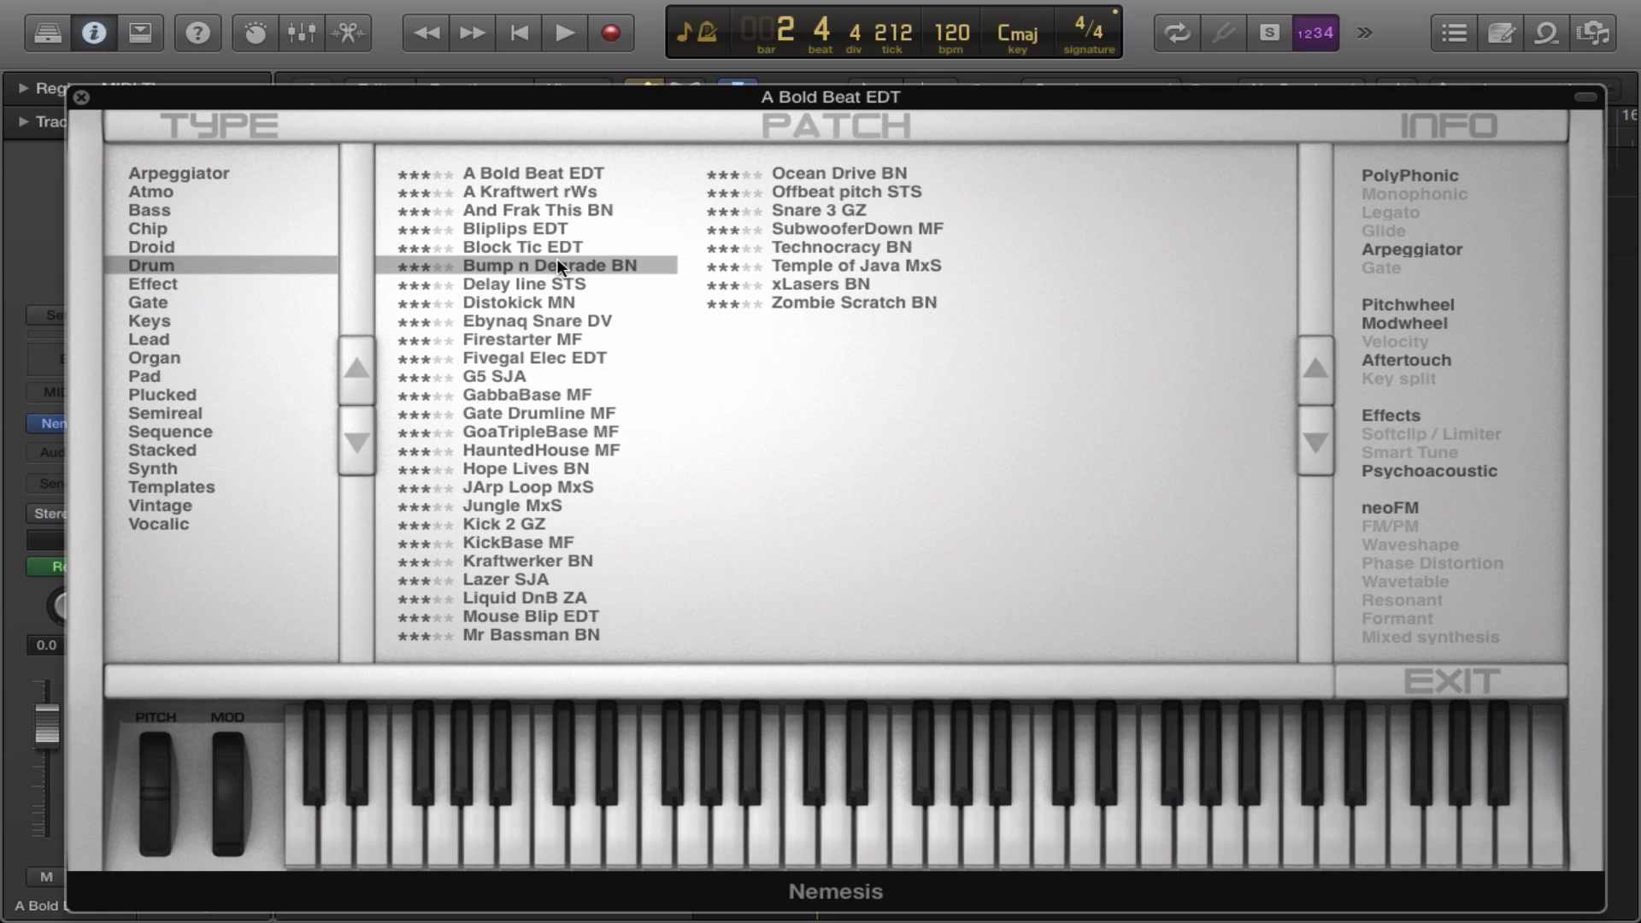
click(538, 431)
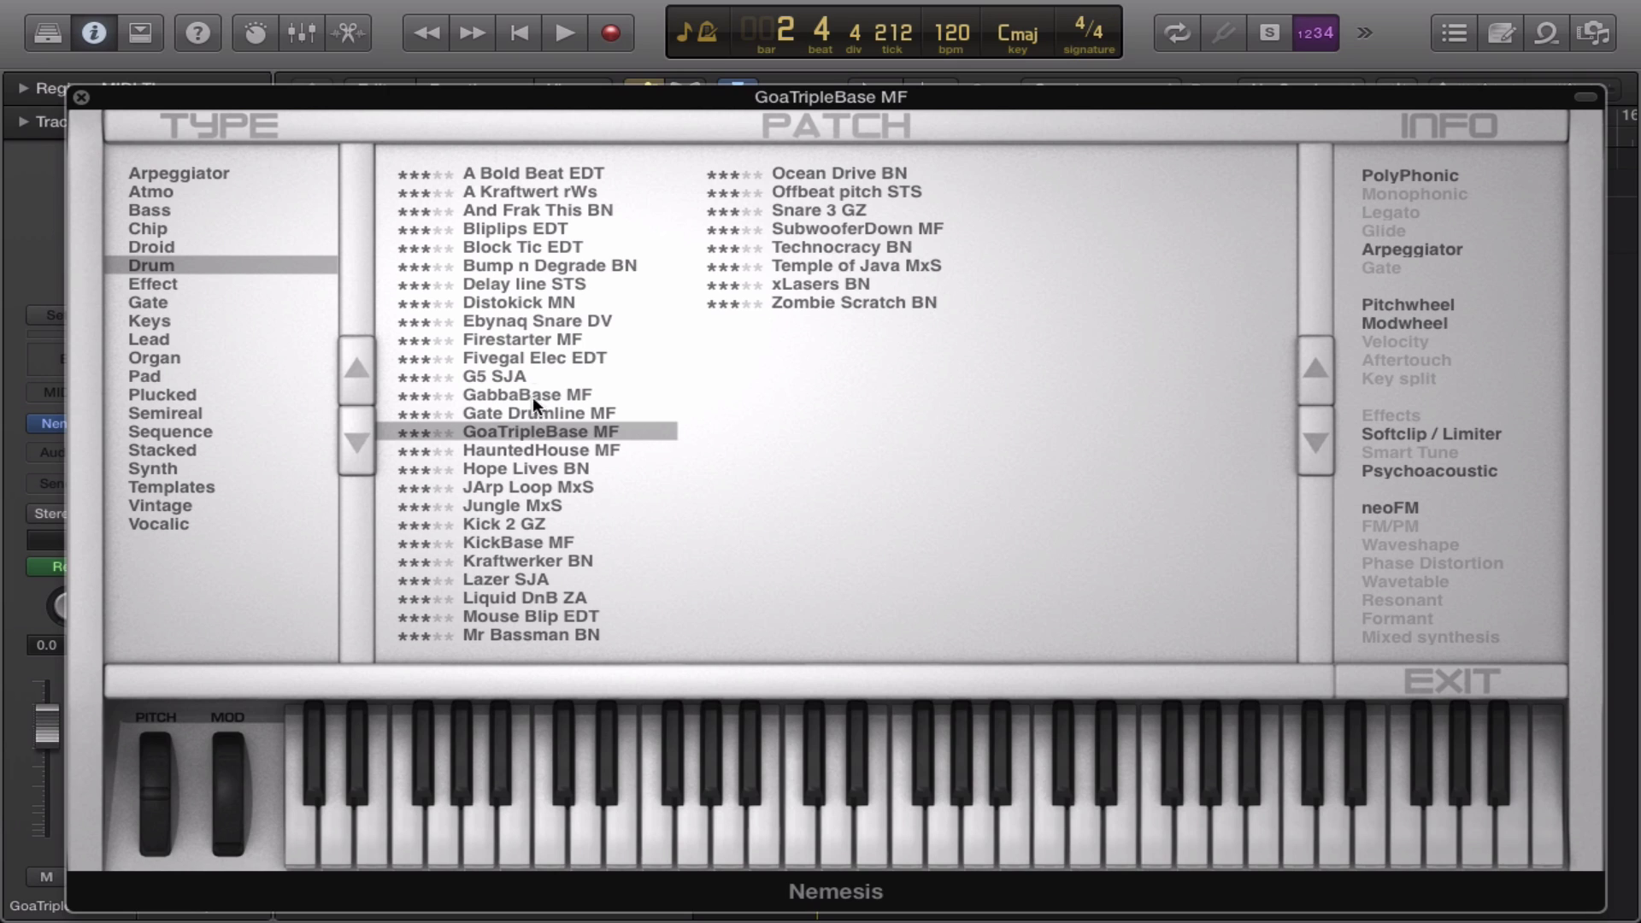
click(516, 317)
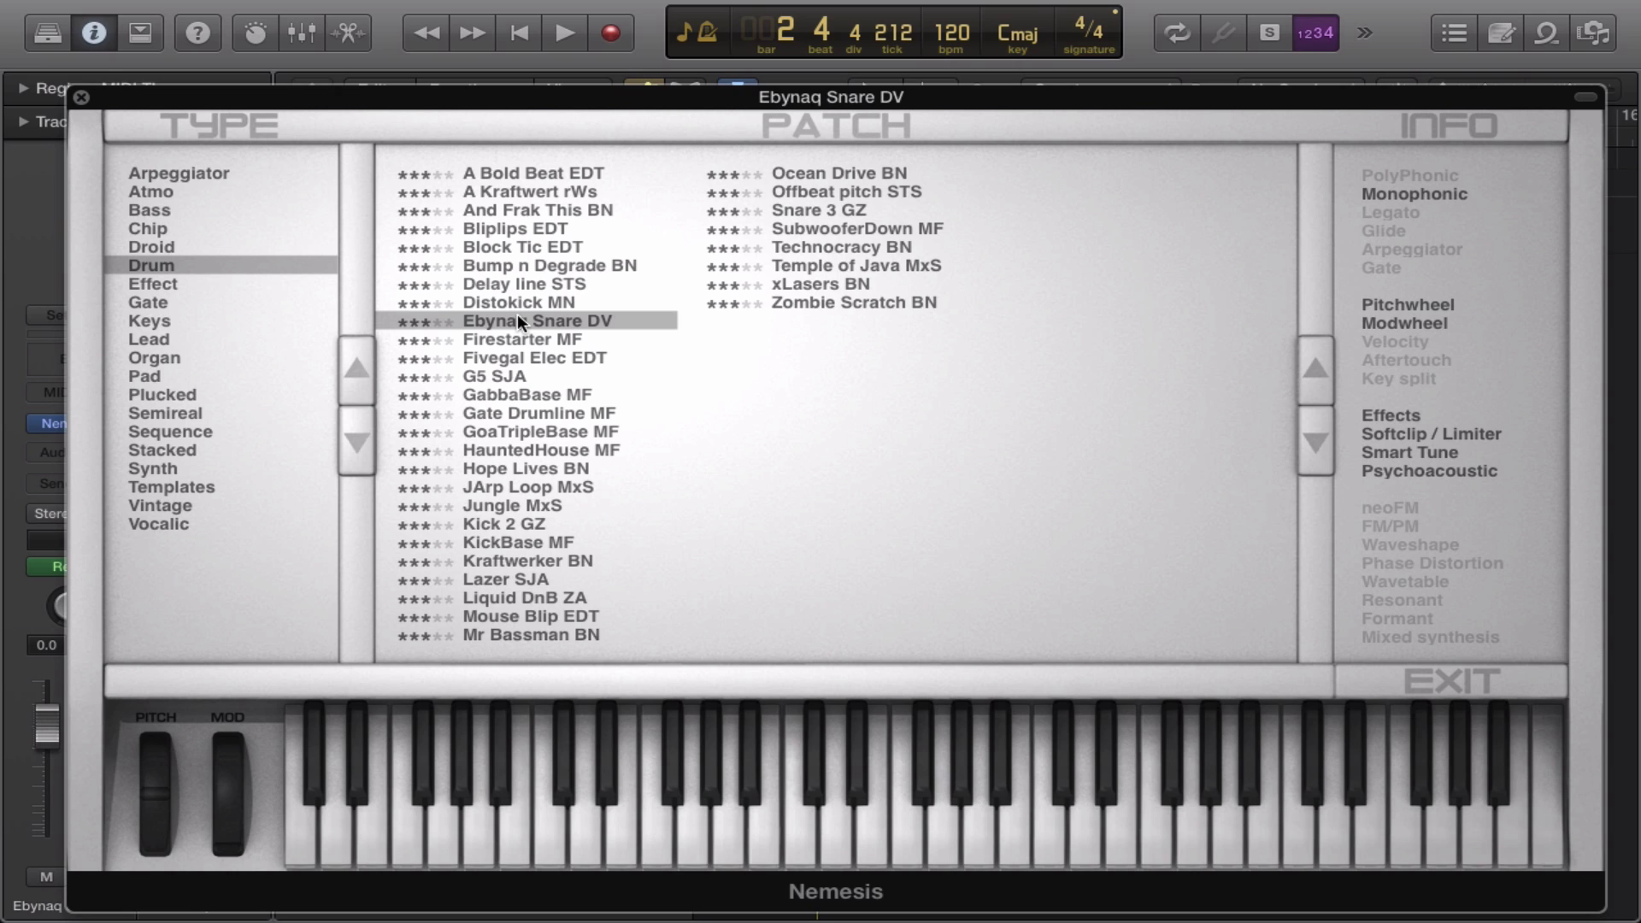
Audition the Effect patches 2 Degrade me STS, Bomber MxS, Earthquake MF, Rising Sun RR, RiserSupersaw MF and I and I BN.
click(169, 279)
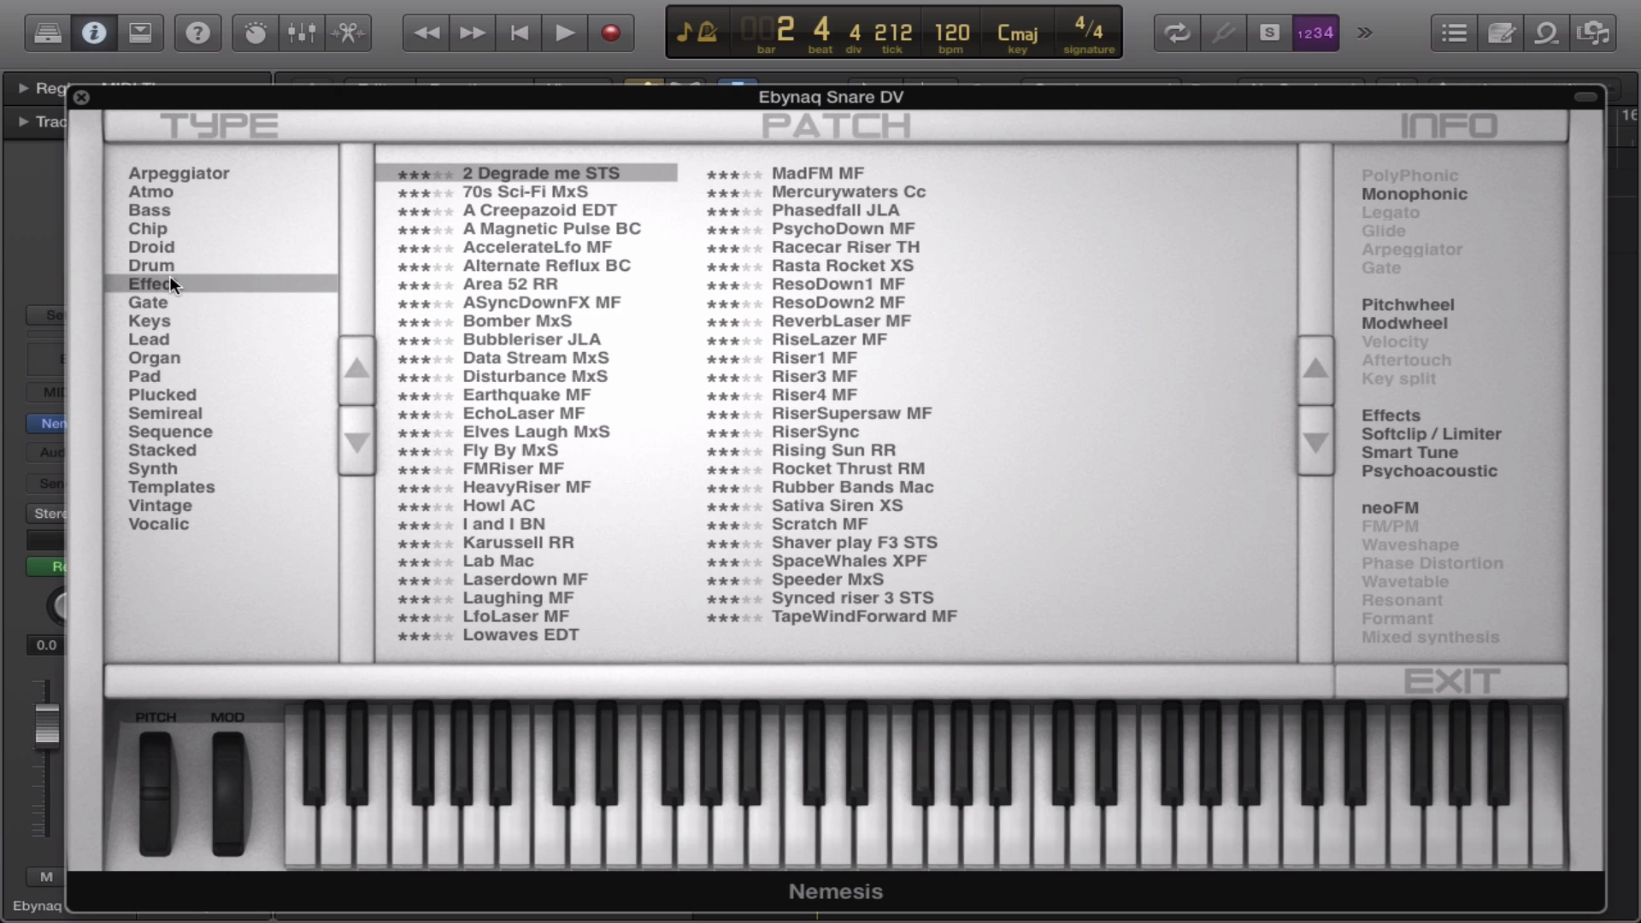
click(548, 322)
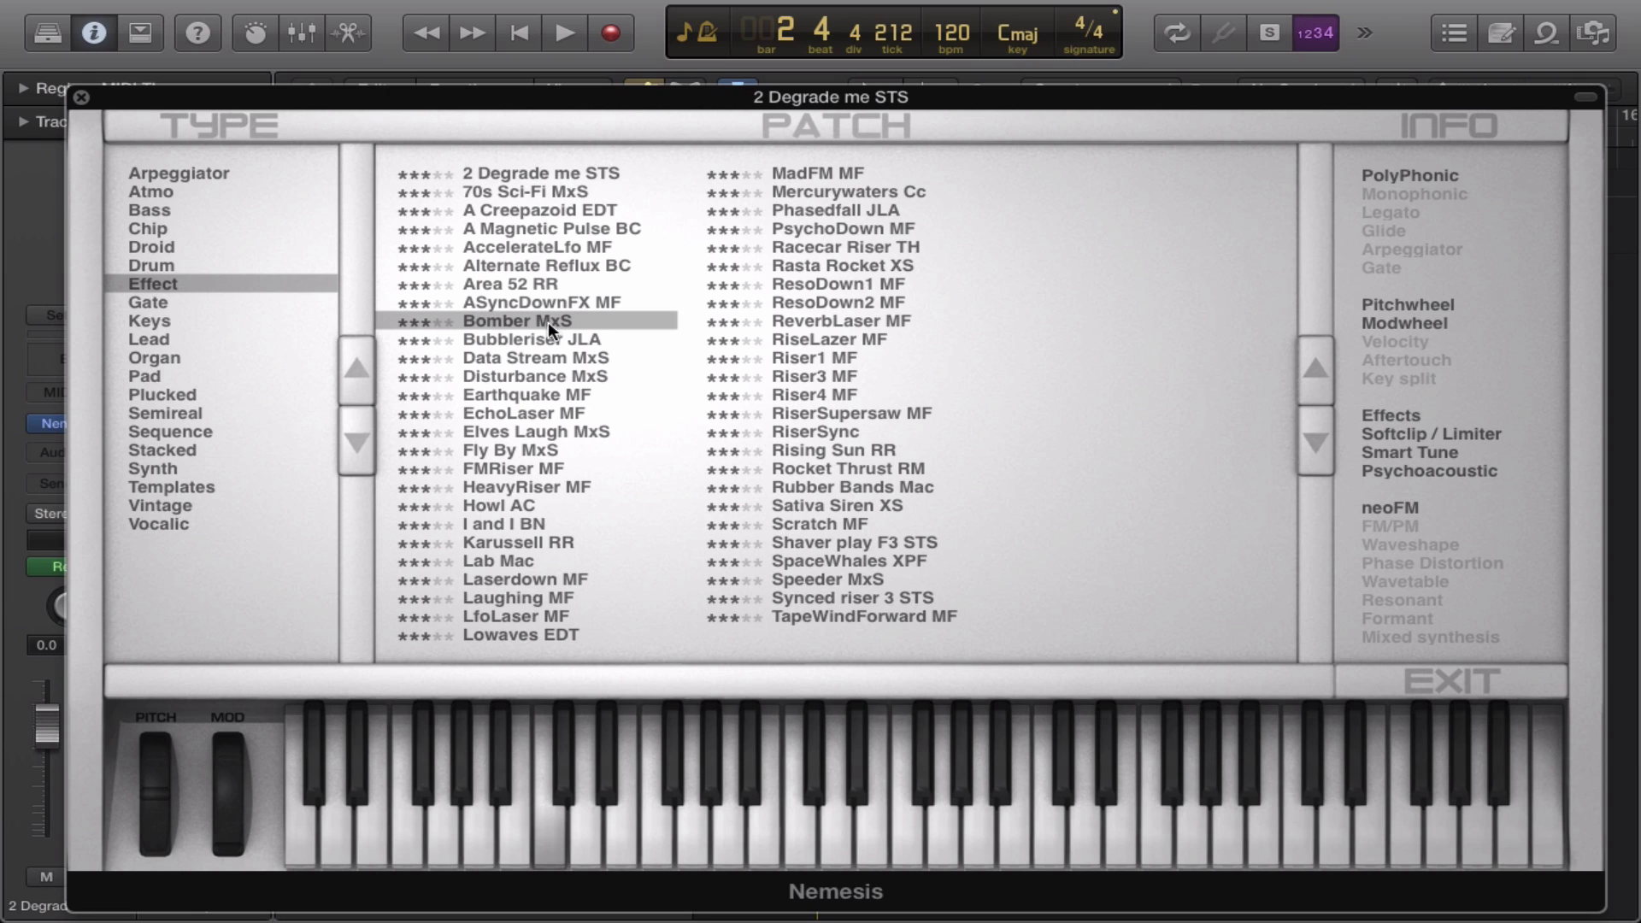
click(530, 394)
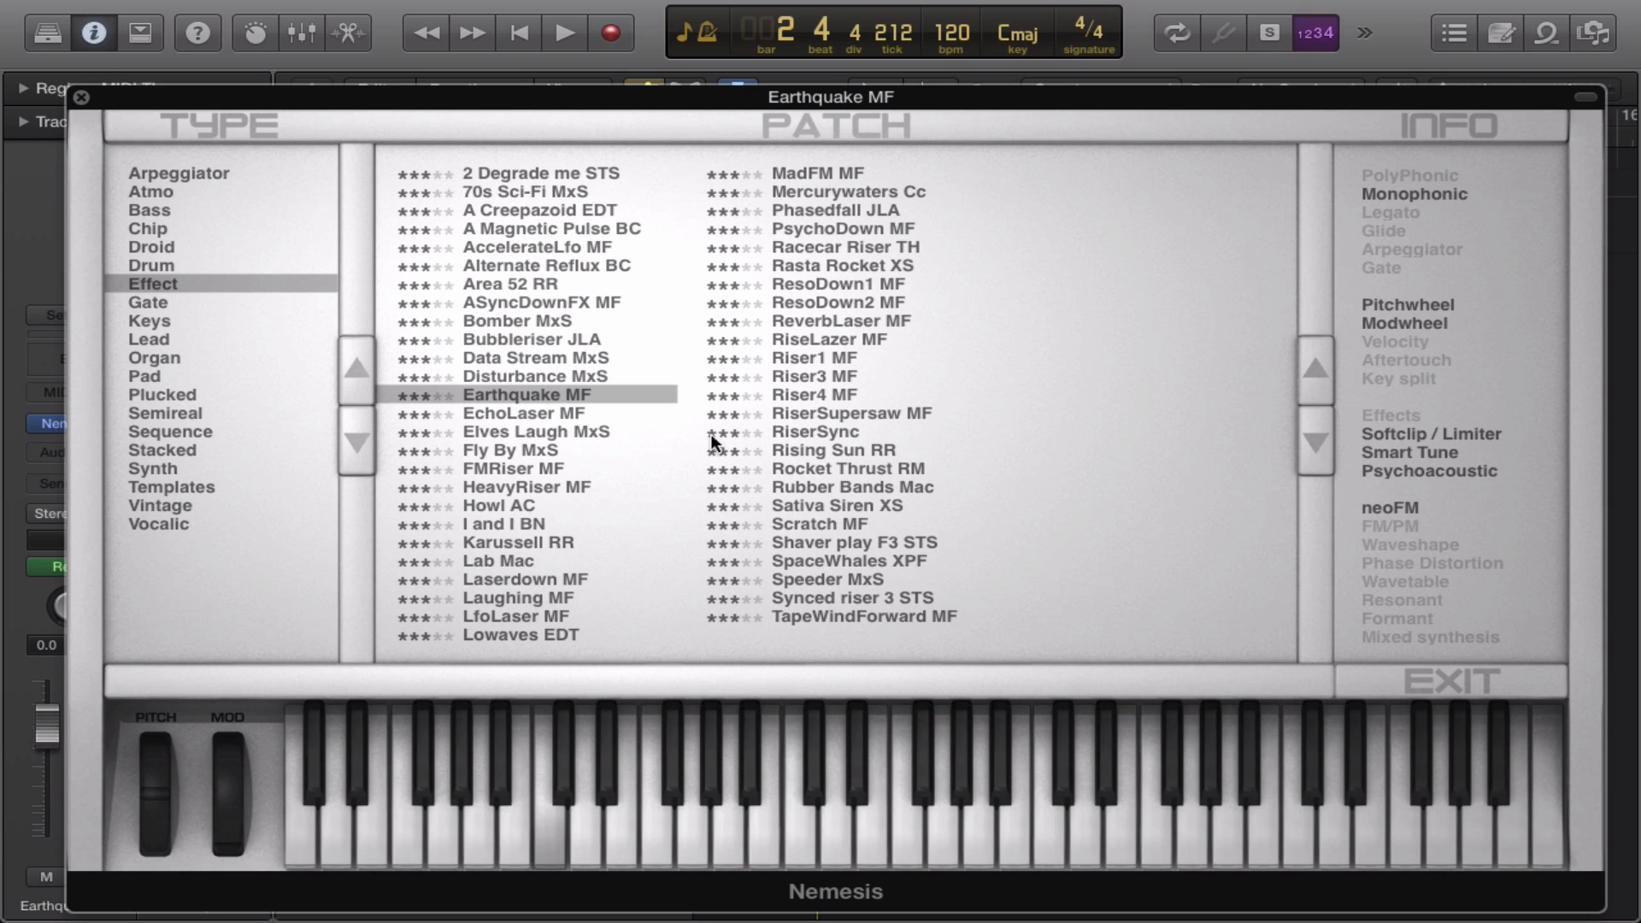
click(817, 445)
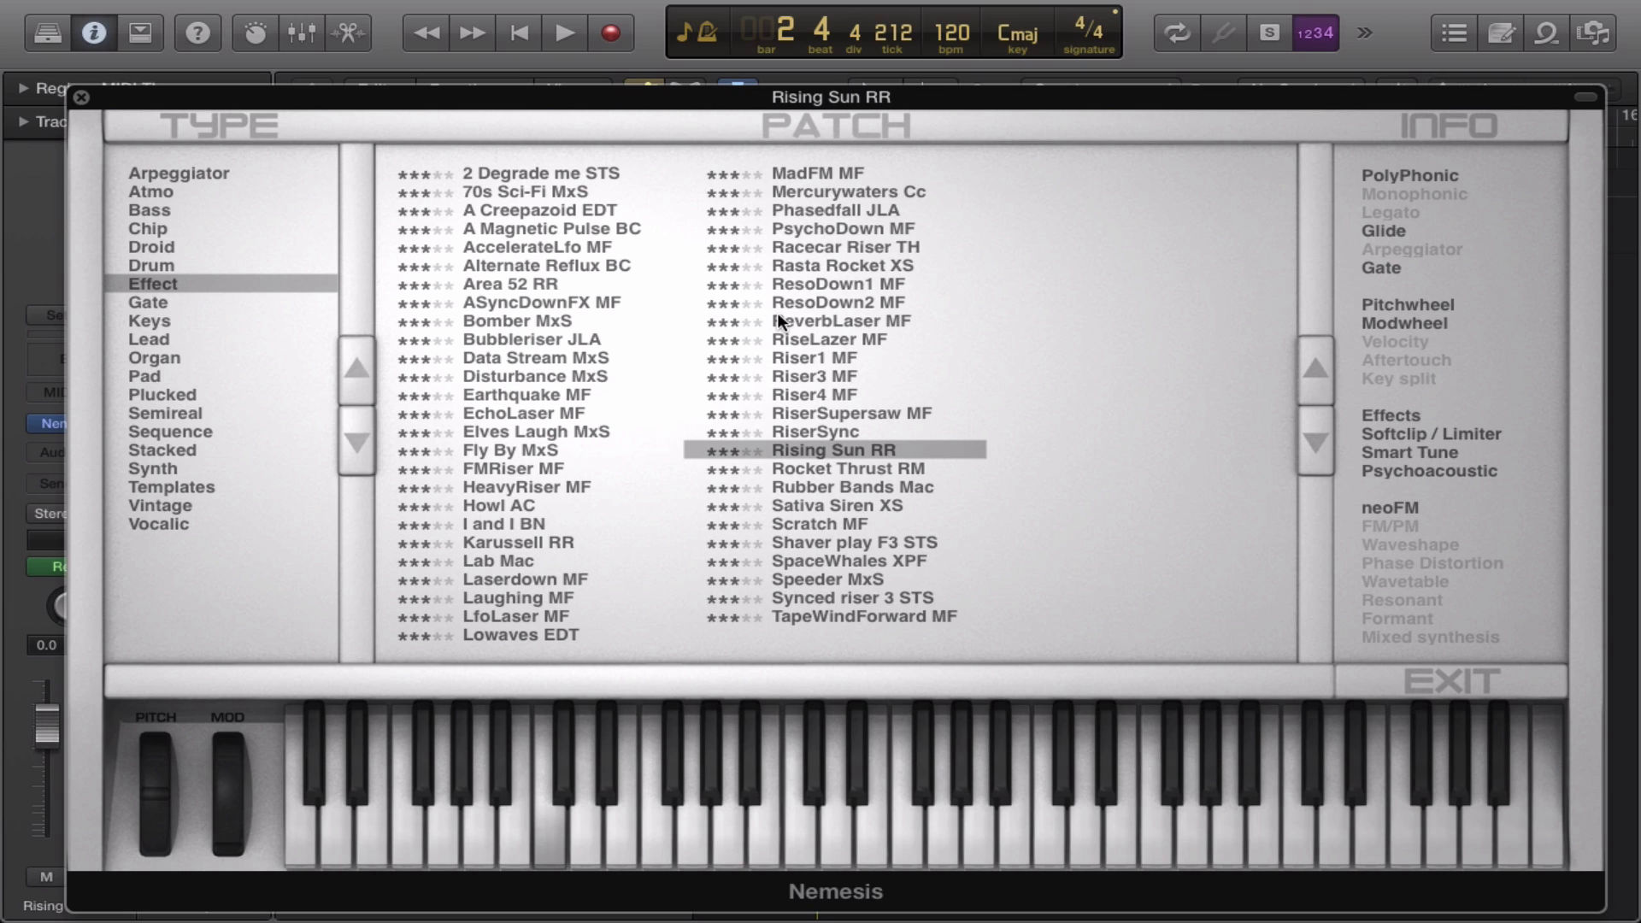
click(844, 412)
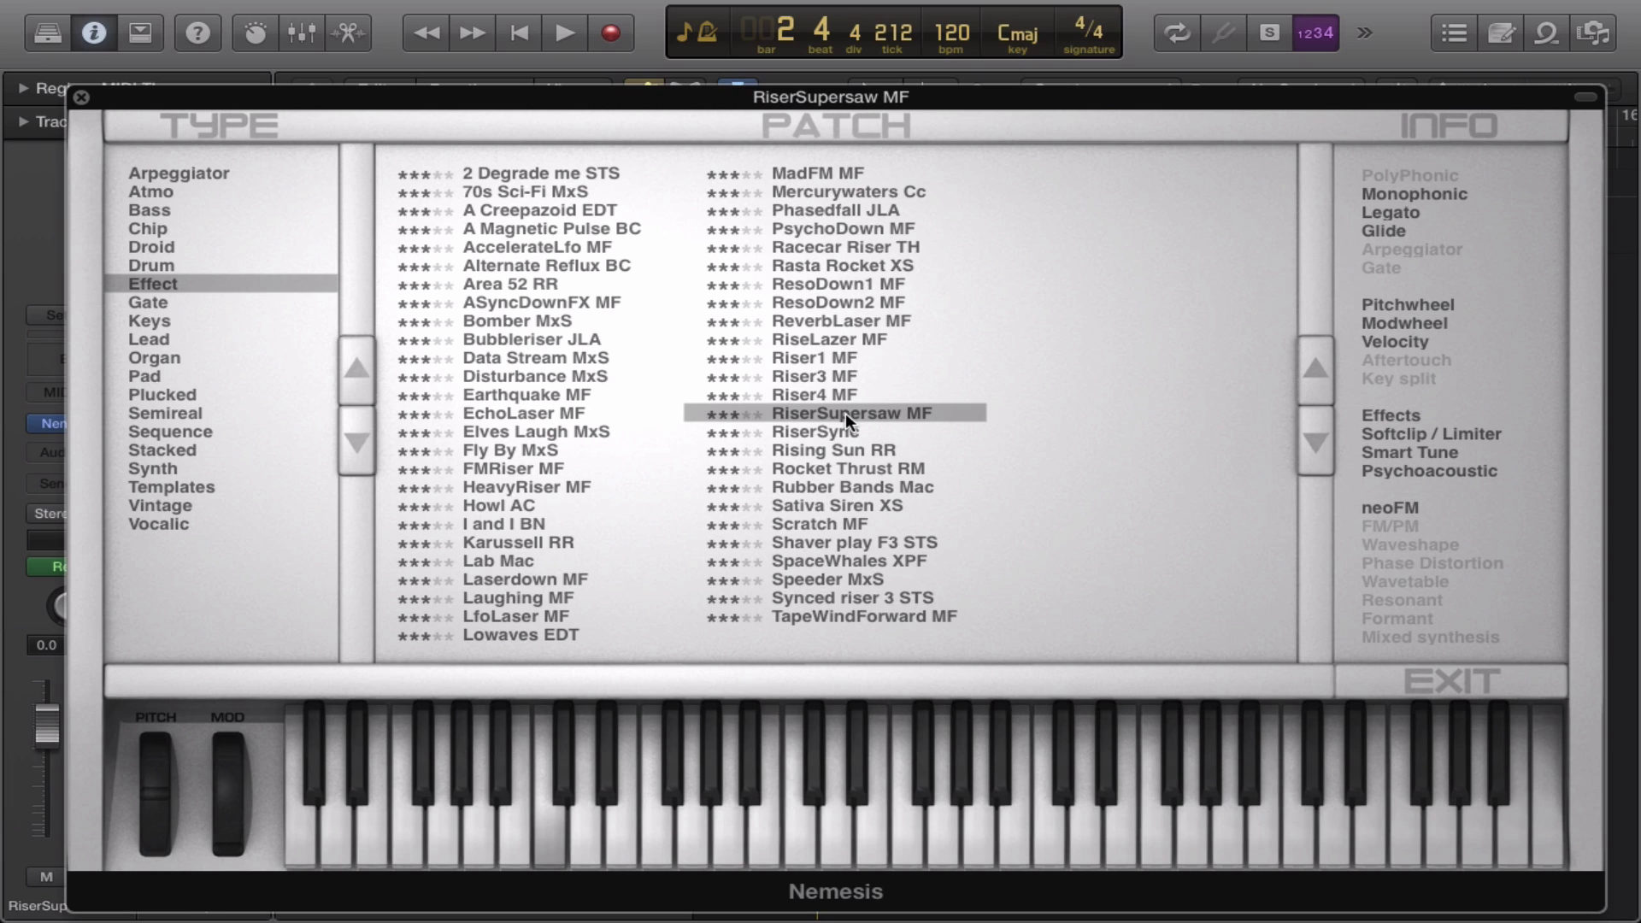
click(527, 516)
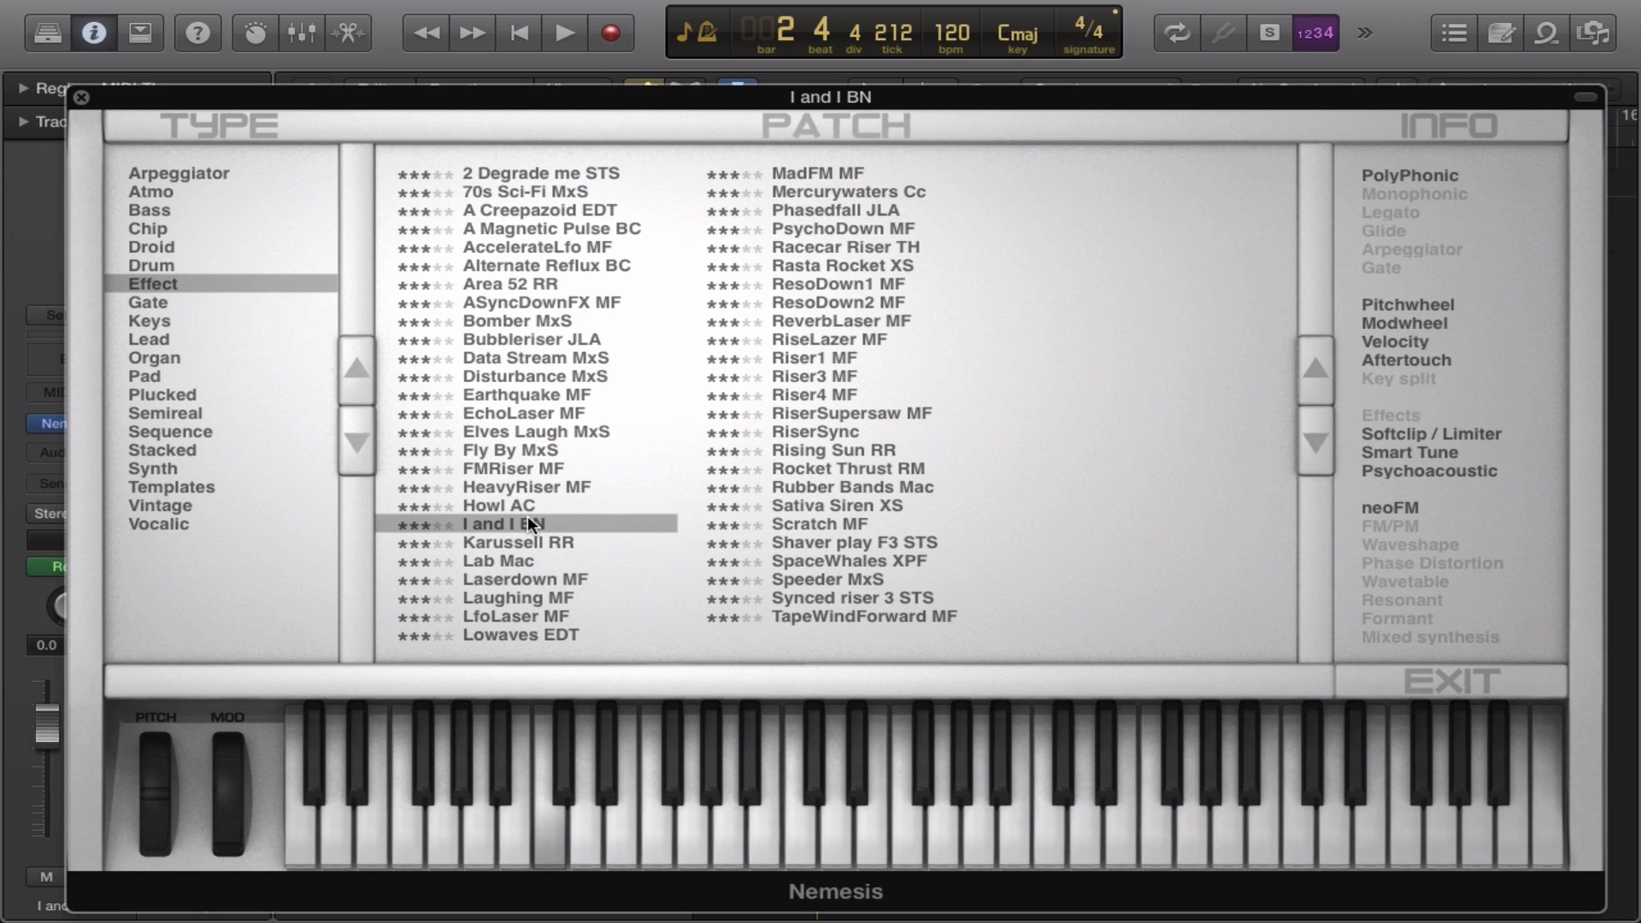
Audition the Gate patches 1 MagicVang MF, Alternate States BC, Psygate 3 MN and TranceGated MF.
click(192, 299)
click(587, 292)
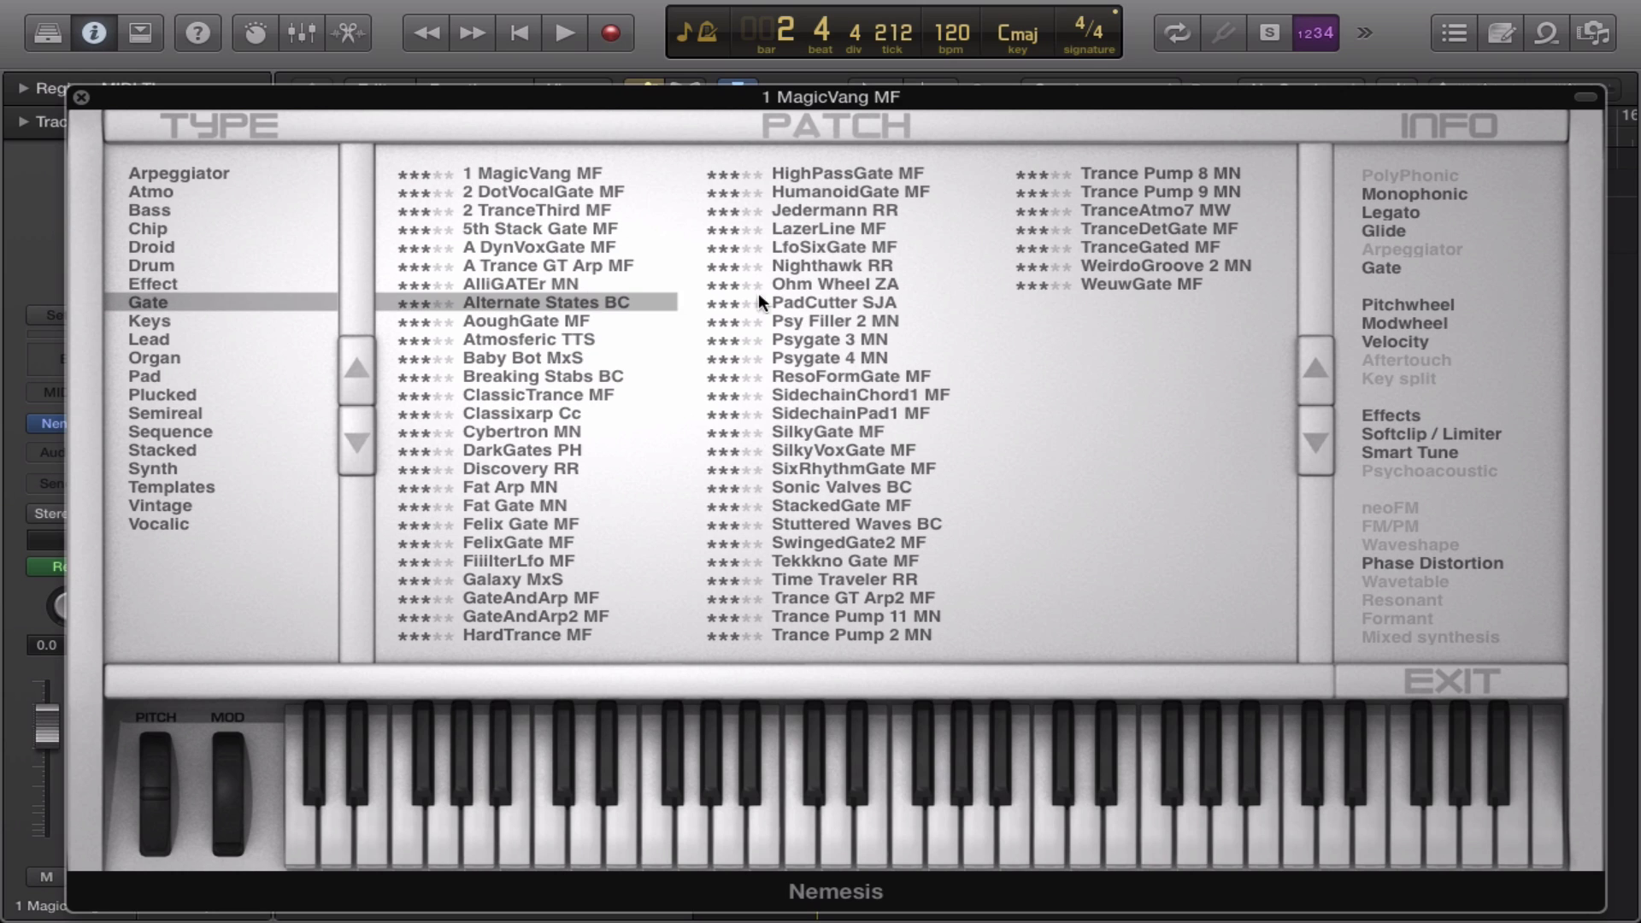
click(846, 338)
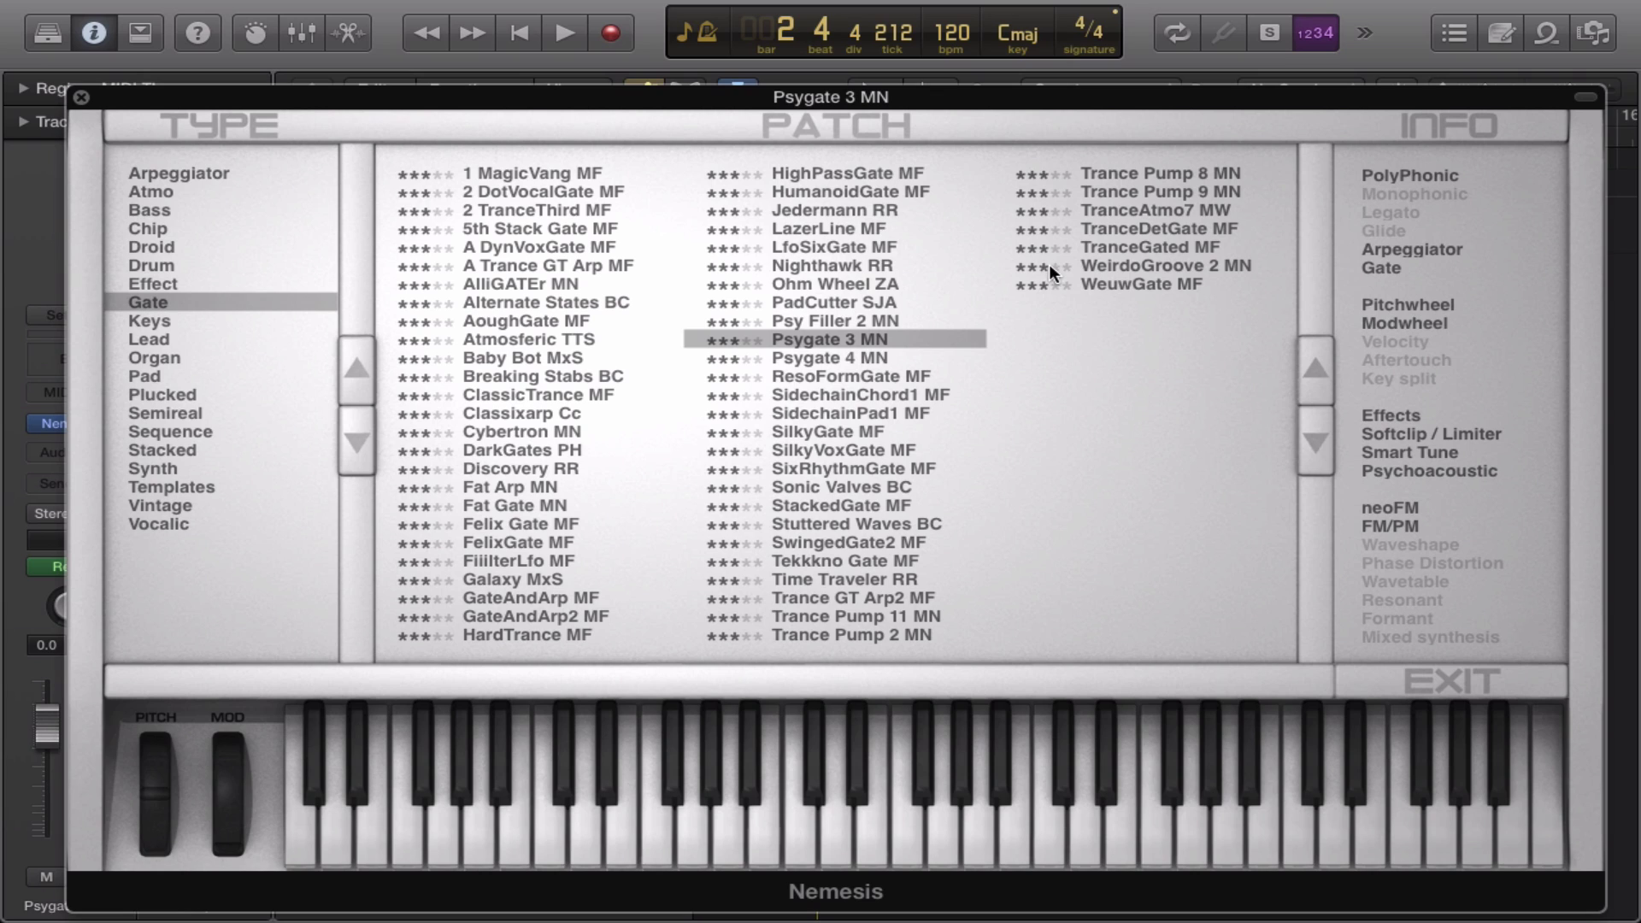
click(1137, 247)
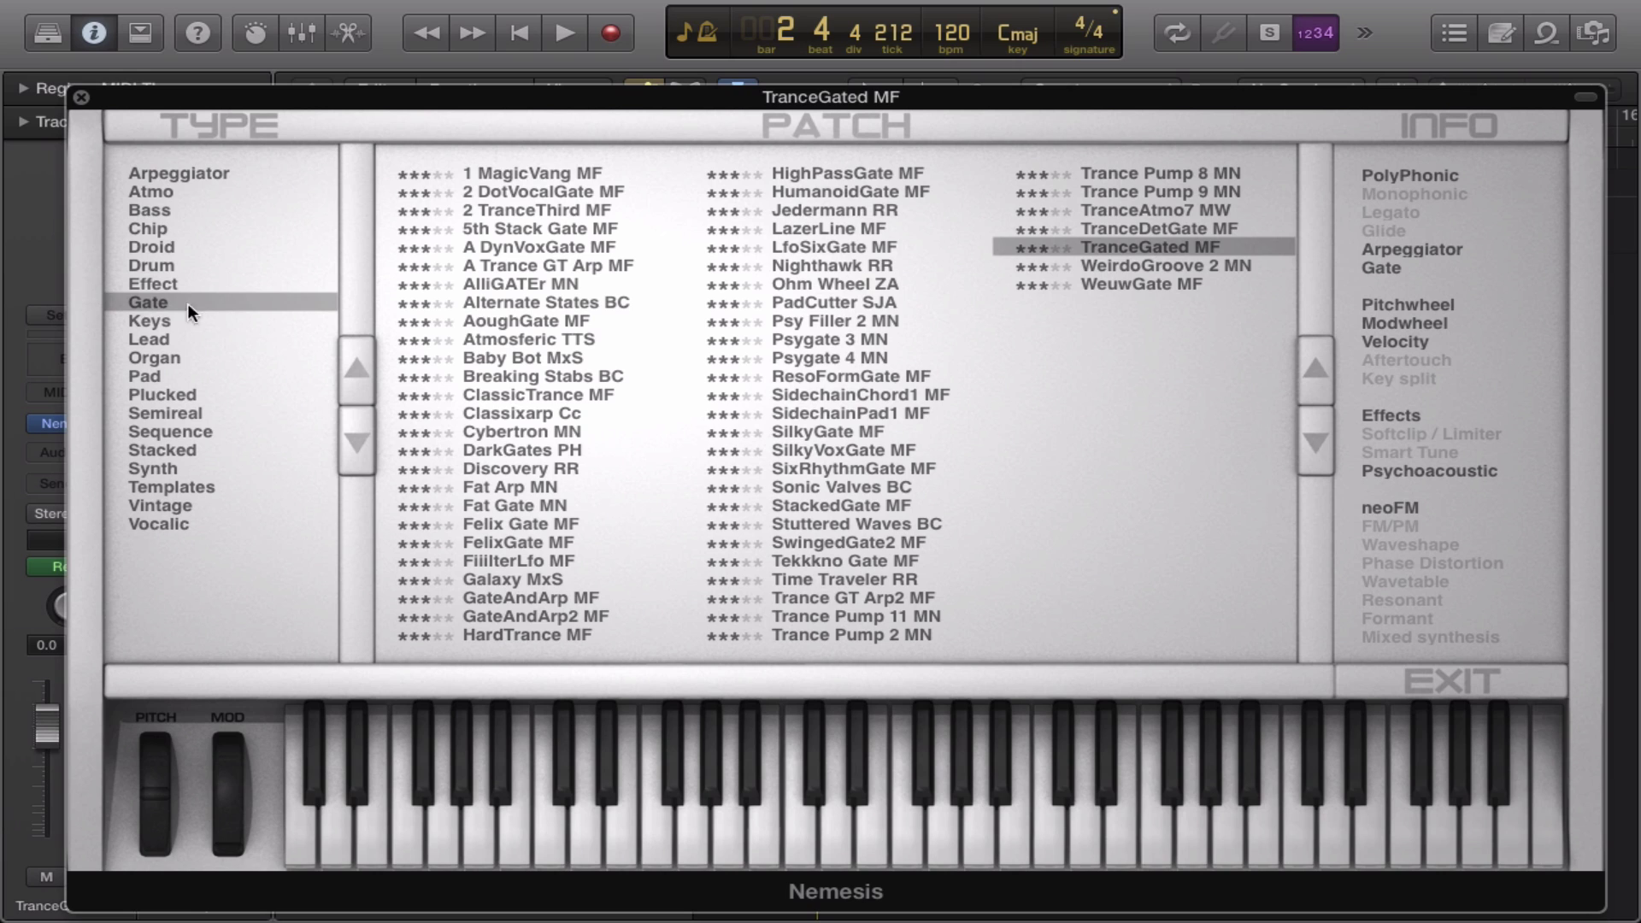
Audition the Keys patches 2 Wavetable MF, CinematicKeys MF, DancePiano2 MF, HumanKeys MF, Glimpse of Light MN and SerenityKeys MF.
click(150, 321)
click(571, 316)
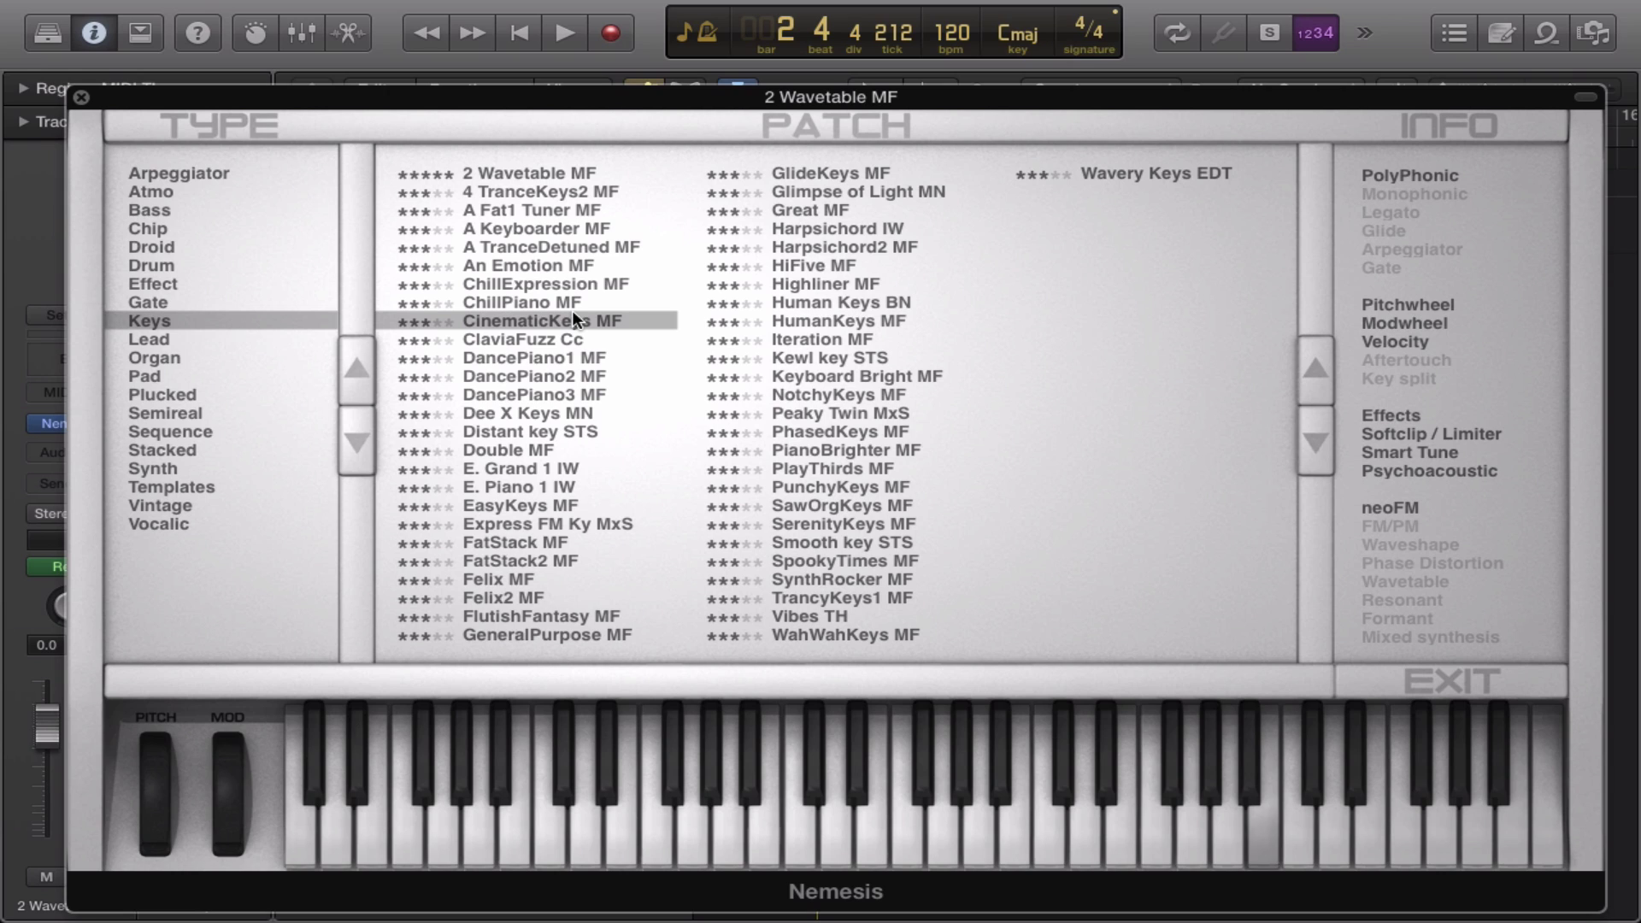
click(541, 376)
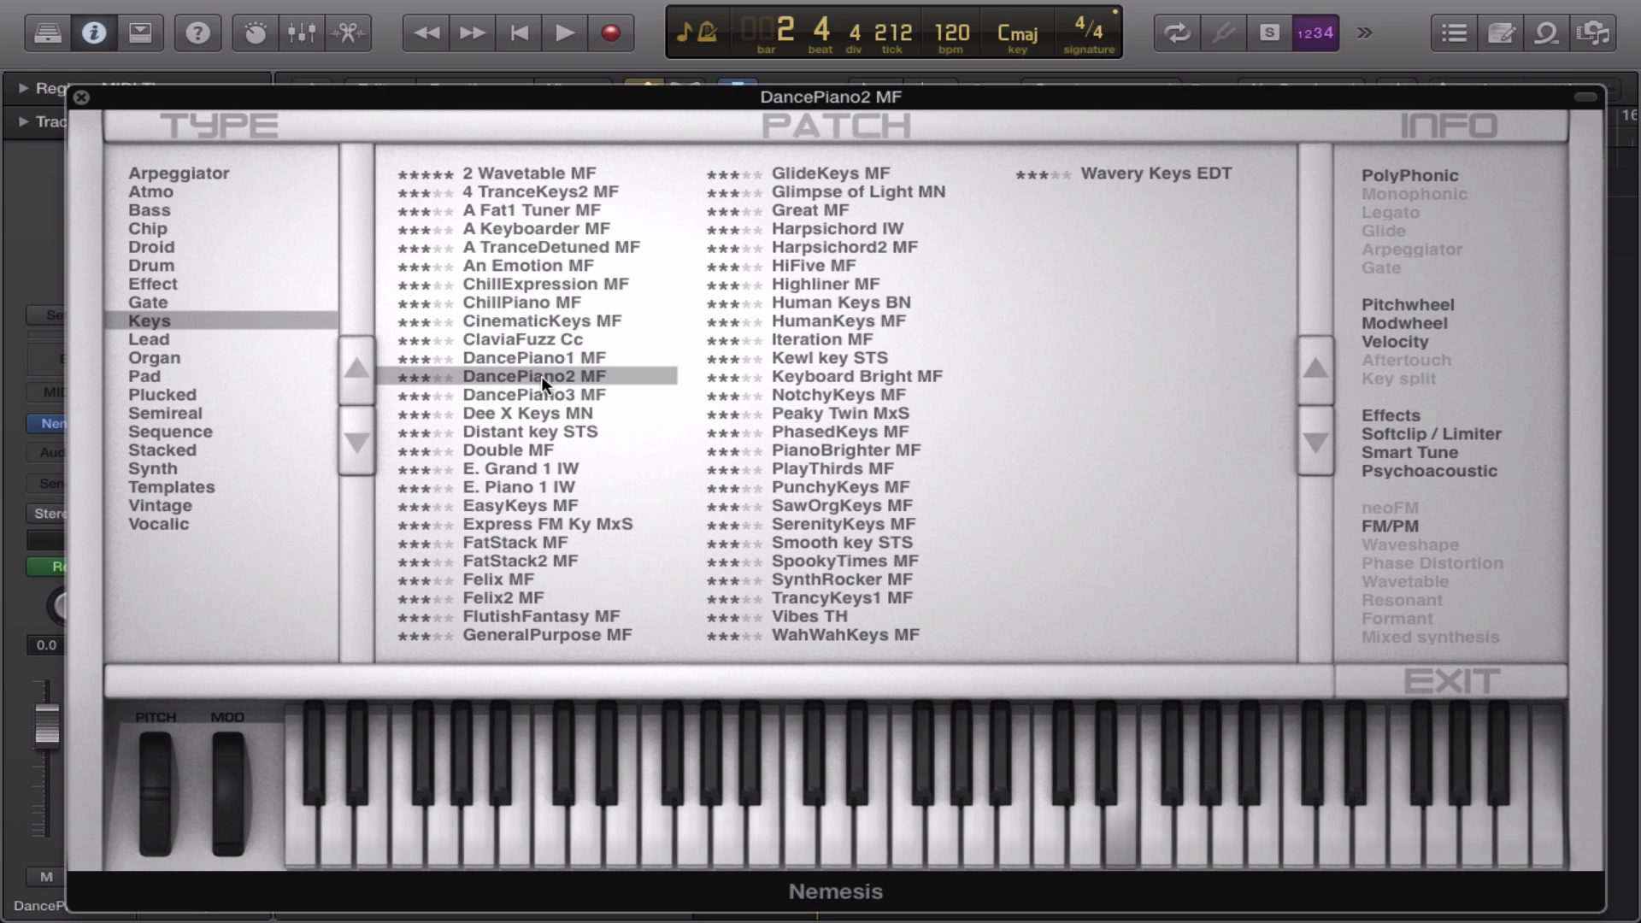
click(778, 317)
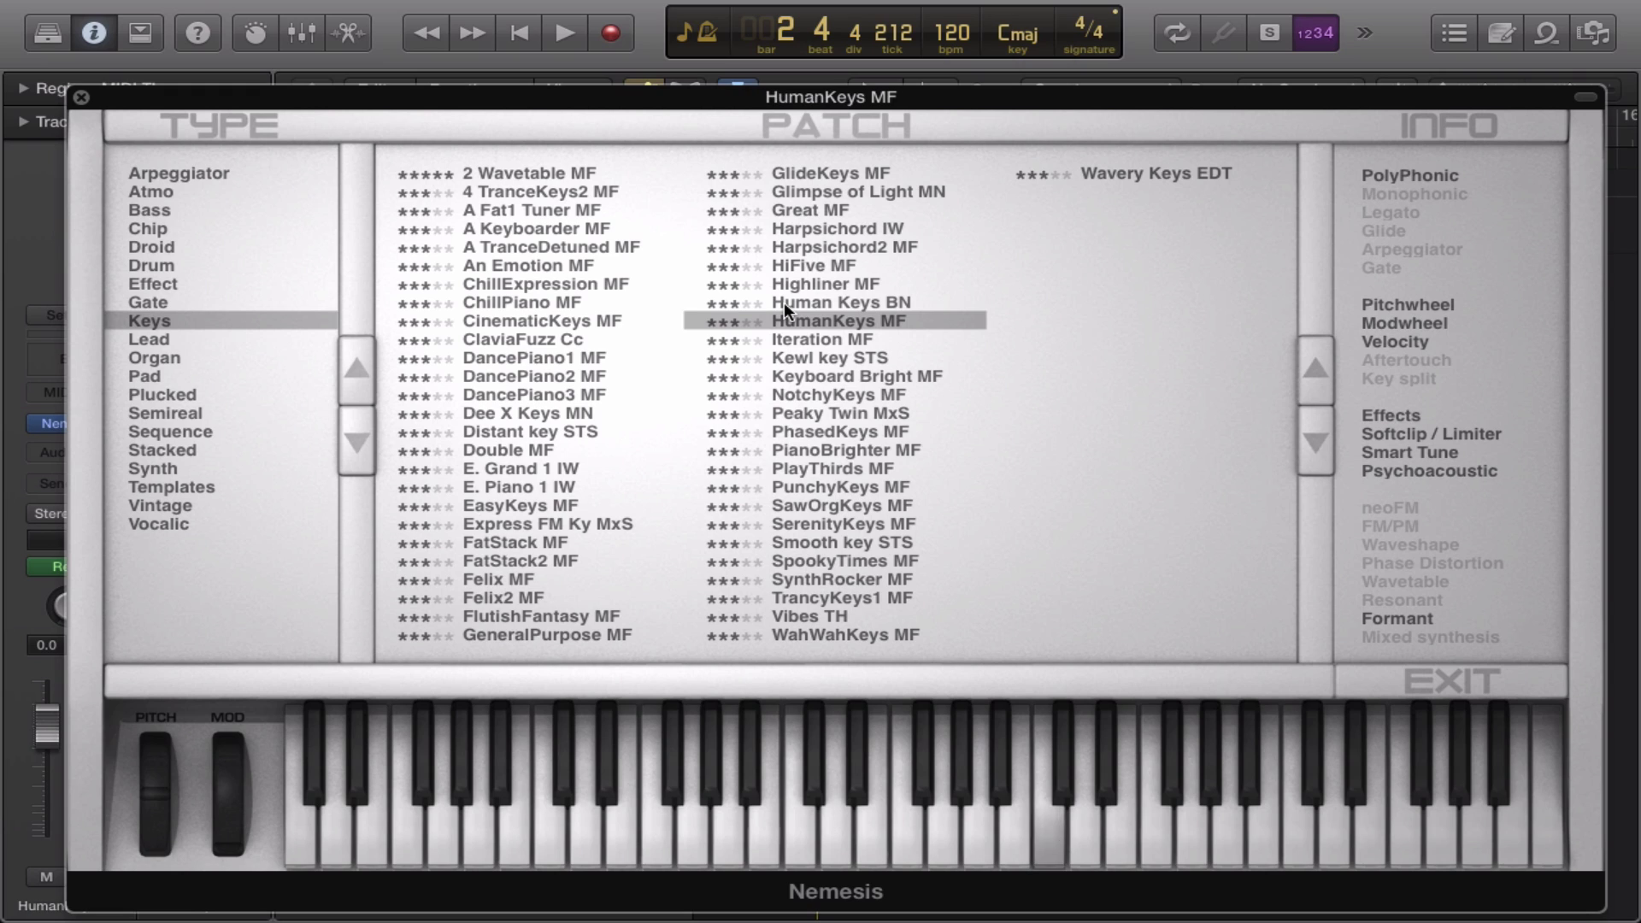
click(823, 192)
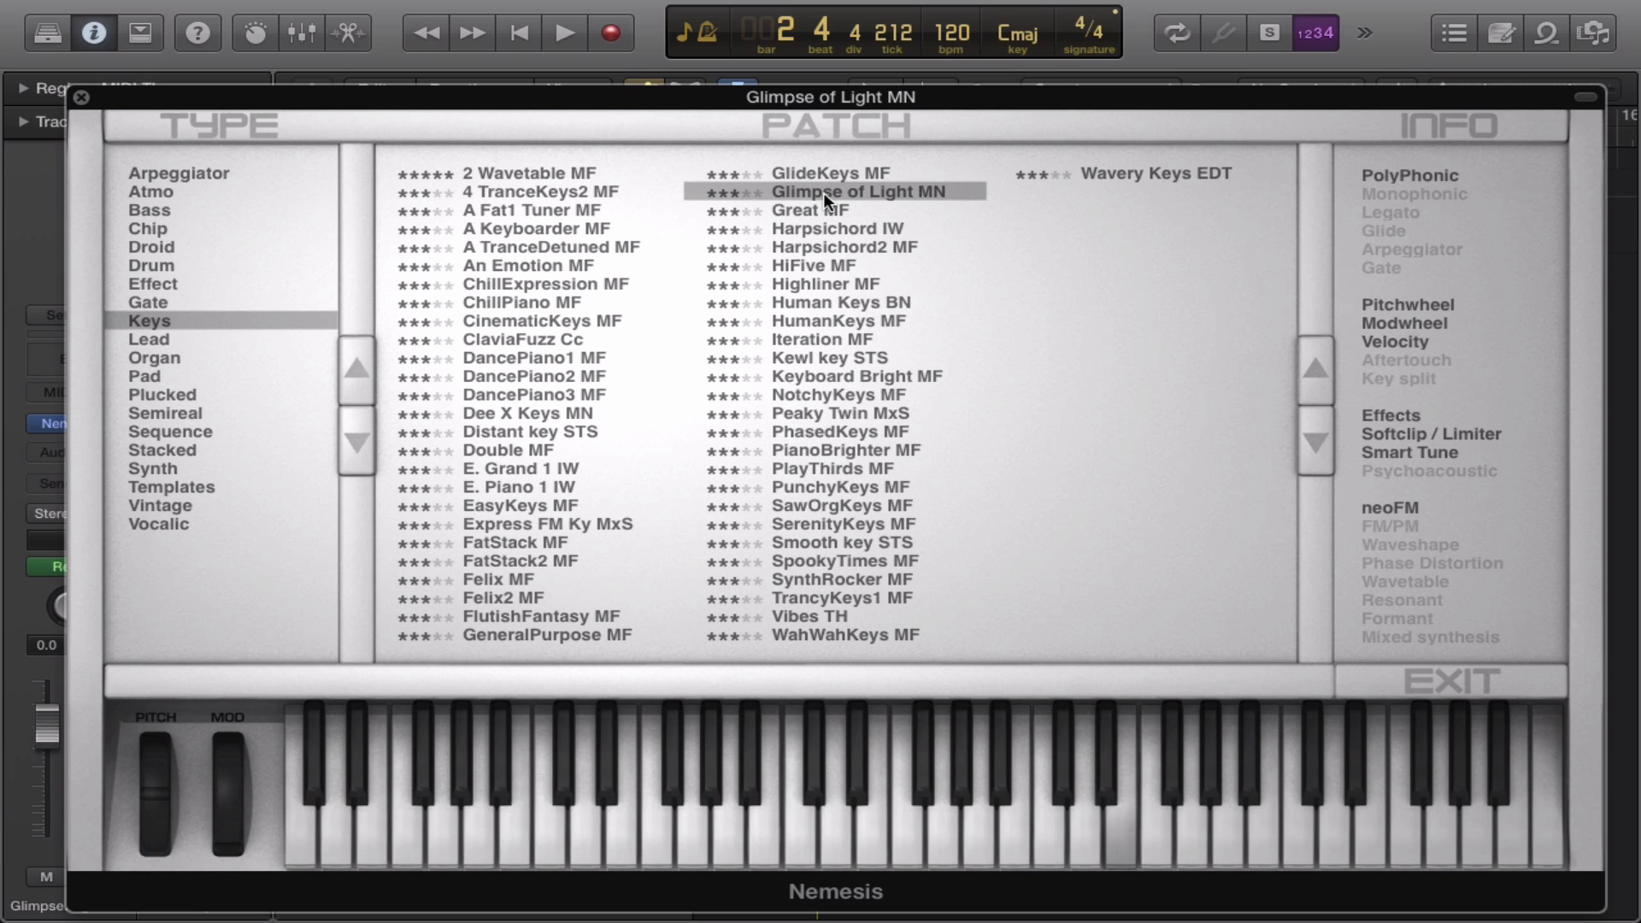
click(817, 523)
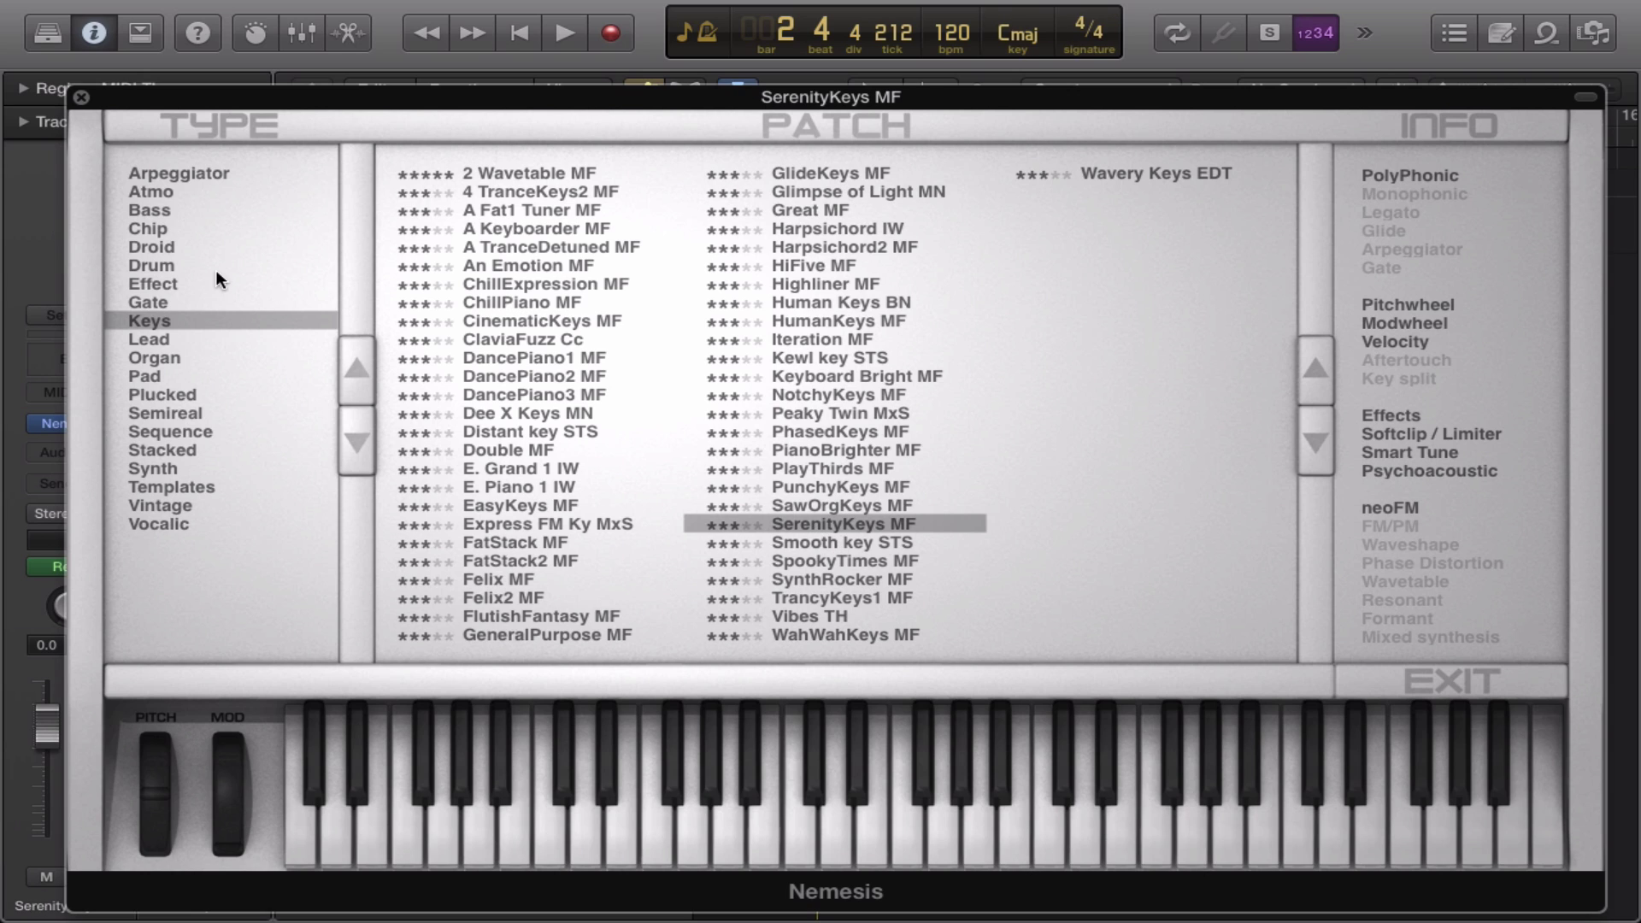
Audition the Lead patches 2 HardSyncLd MF, Bright neo STS, Dancefloor MF, Driven EDT, Dreamtime RM and Vibrator MF, using the modulation wheel on the last.
click(147, 335)
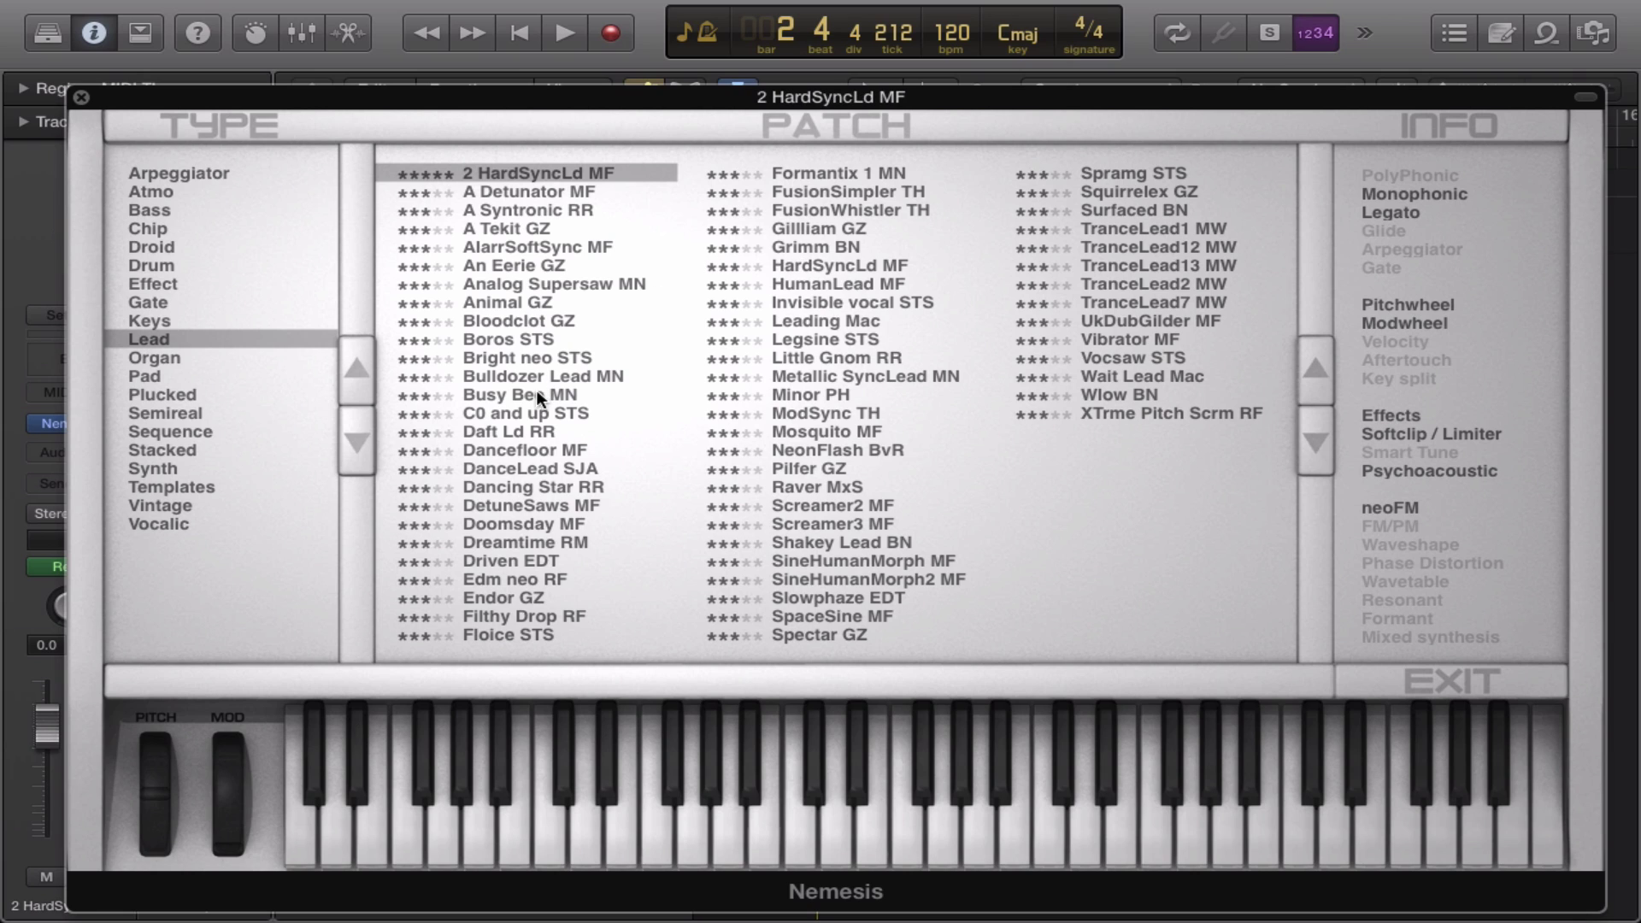
click(514, 362)
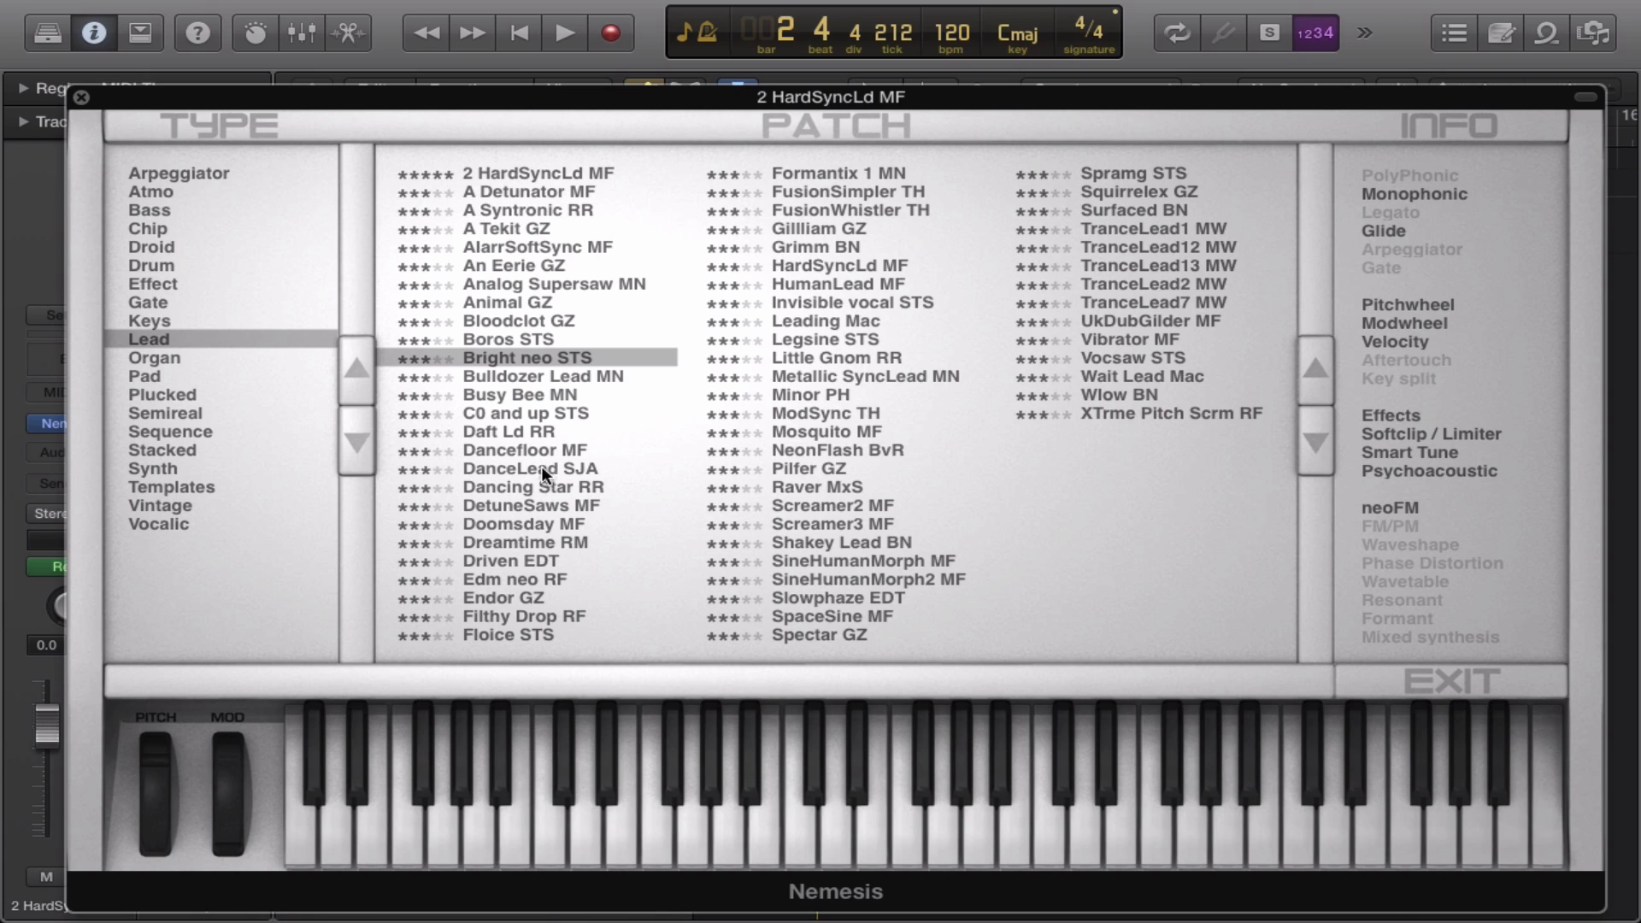
click(521, 450)
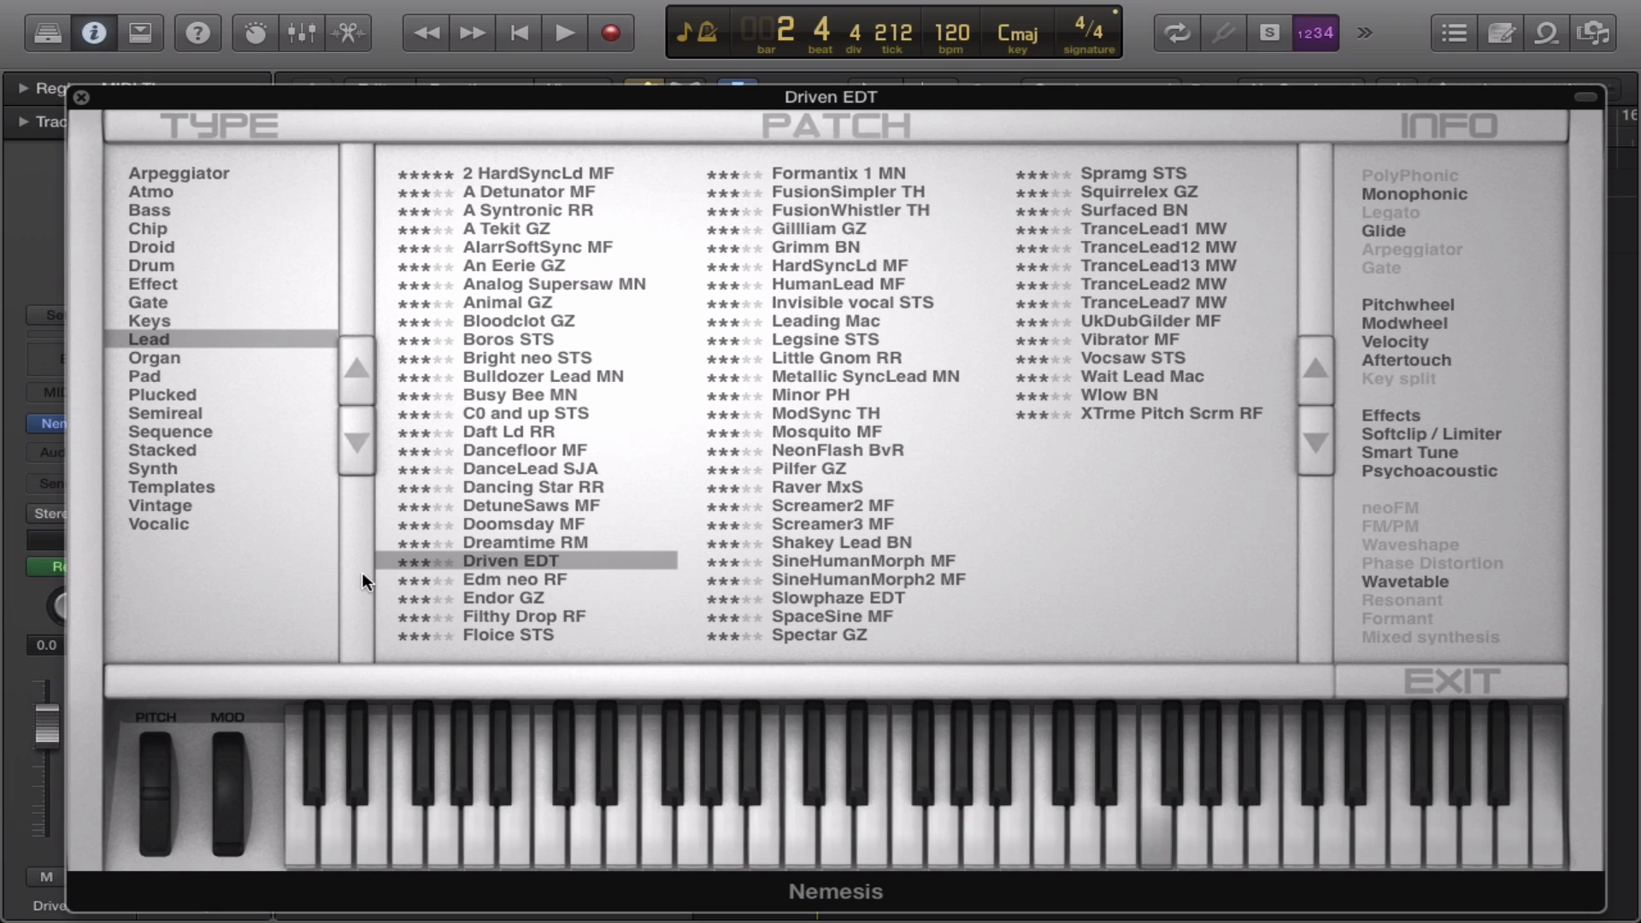
click(517, 537)
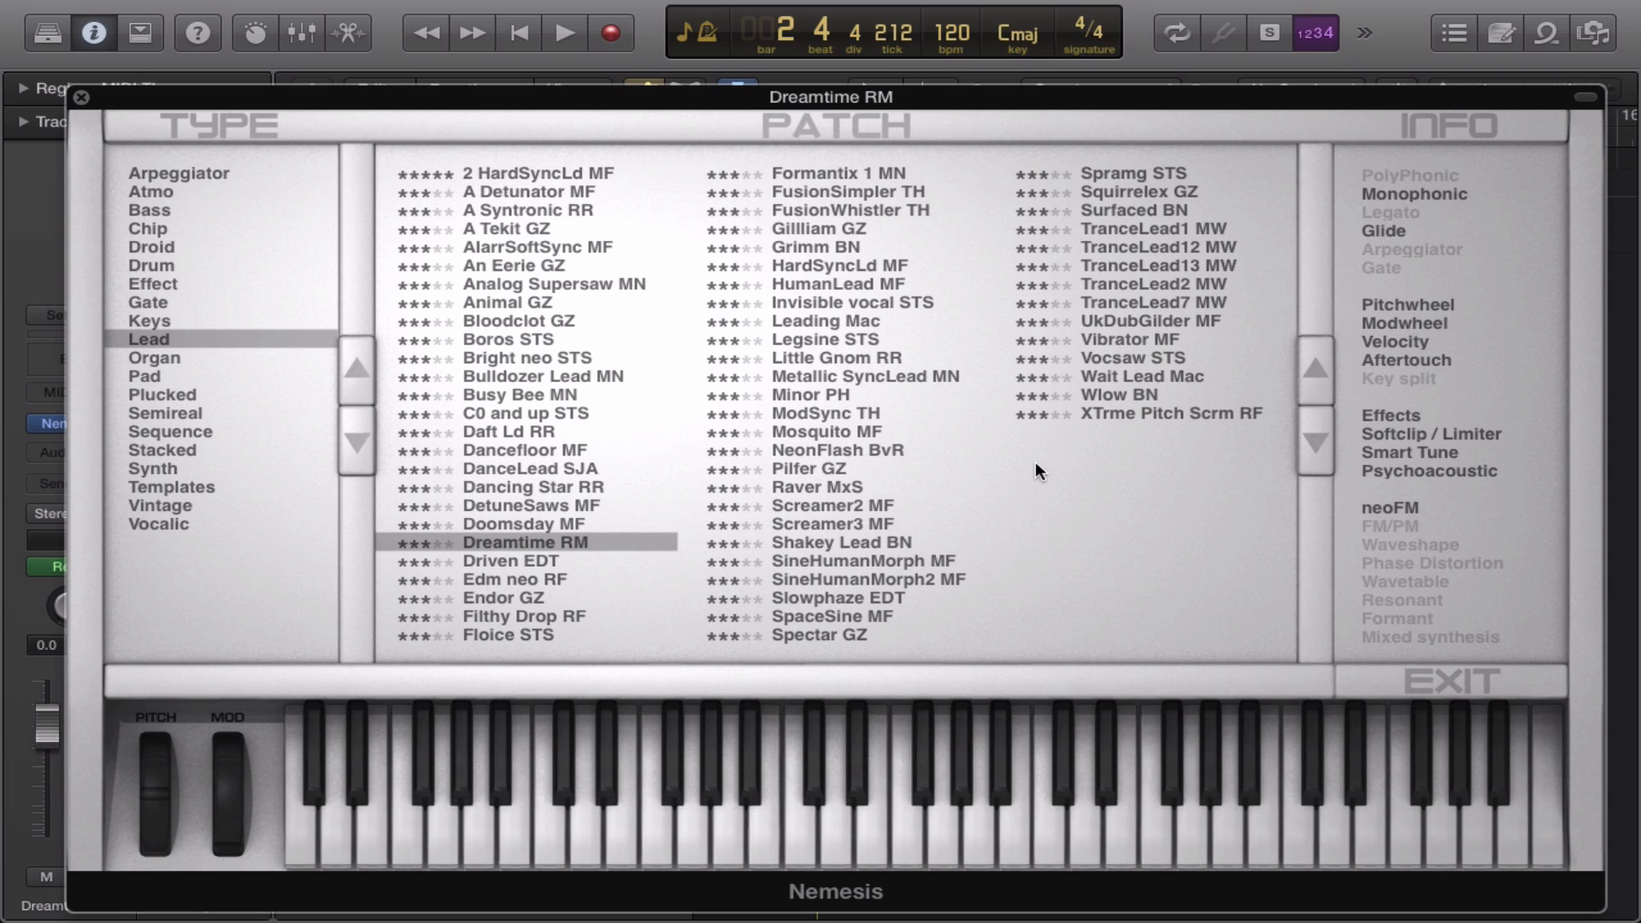
click(1111, 342)
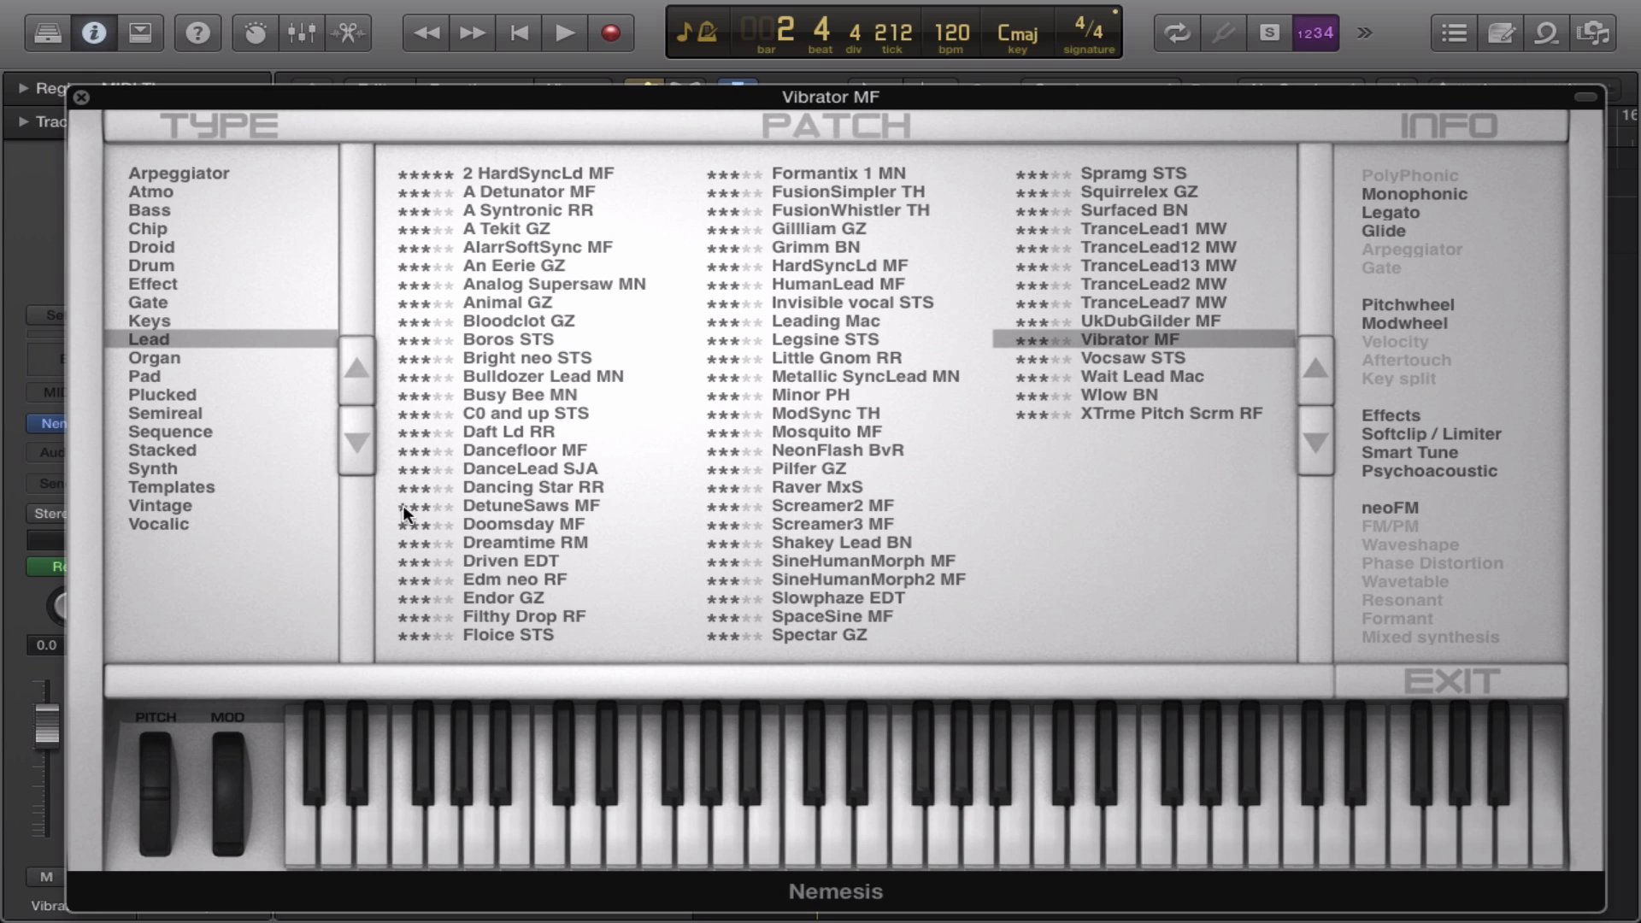
drag(222, 776, 215, 735)
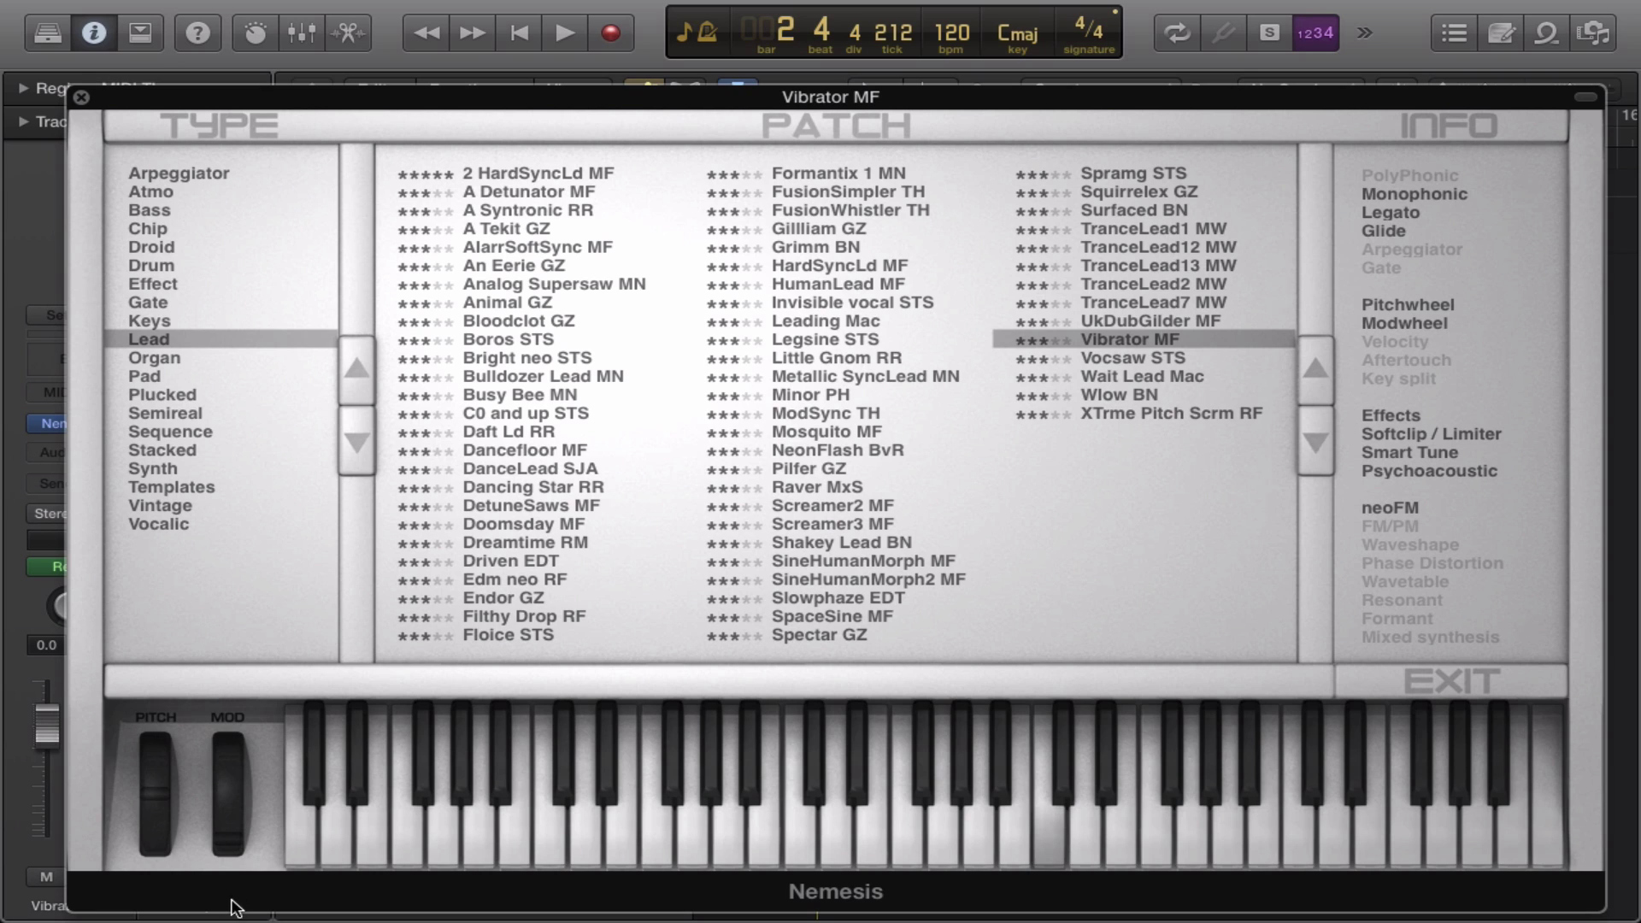
Audition the Organ patches A Big Organ MF, ChurchOrgan2 MF and ChurchOrgan3 MF.
click(156, 357)
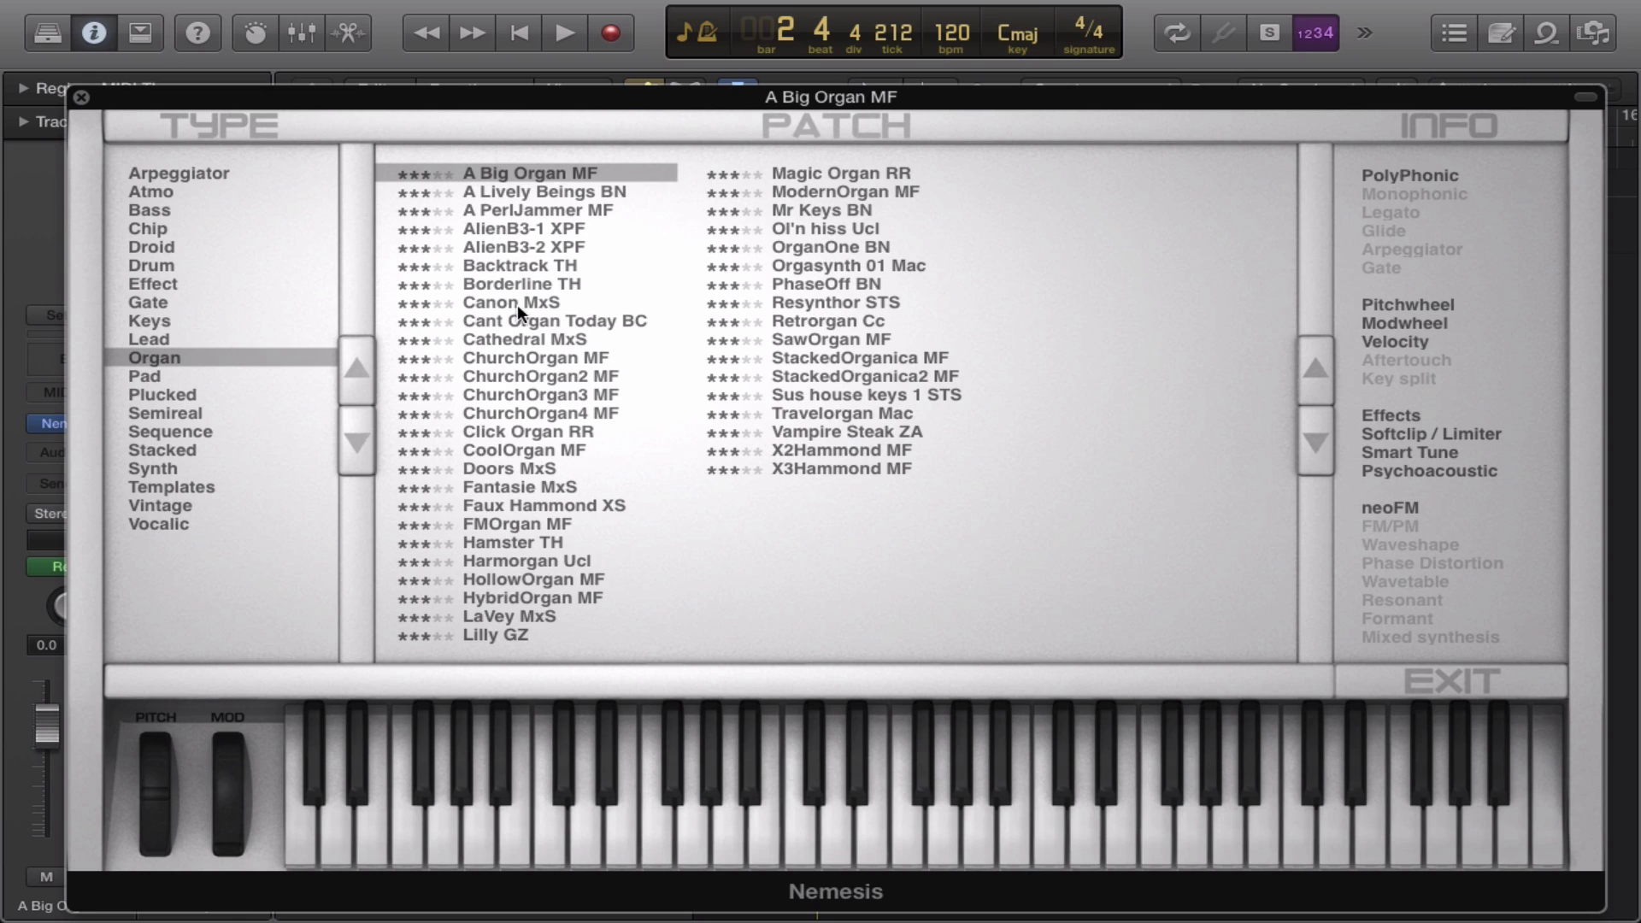
click(500, 374)
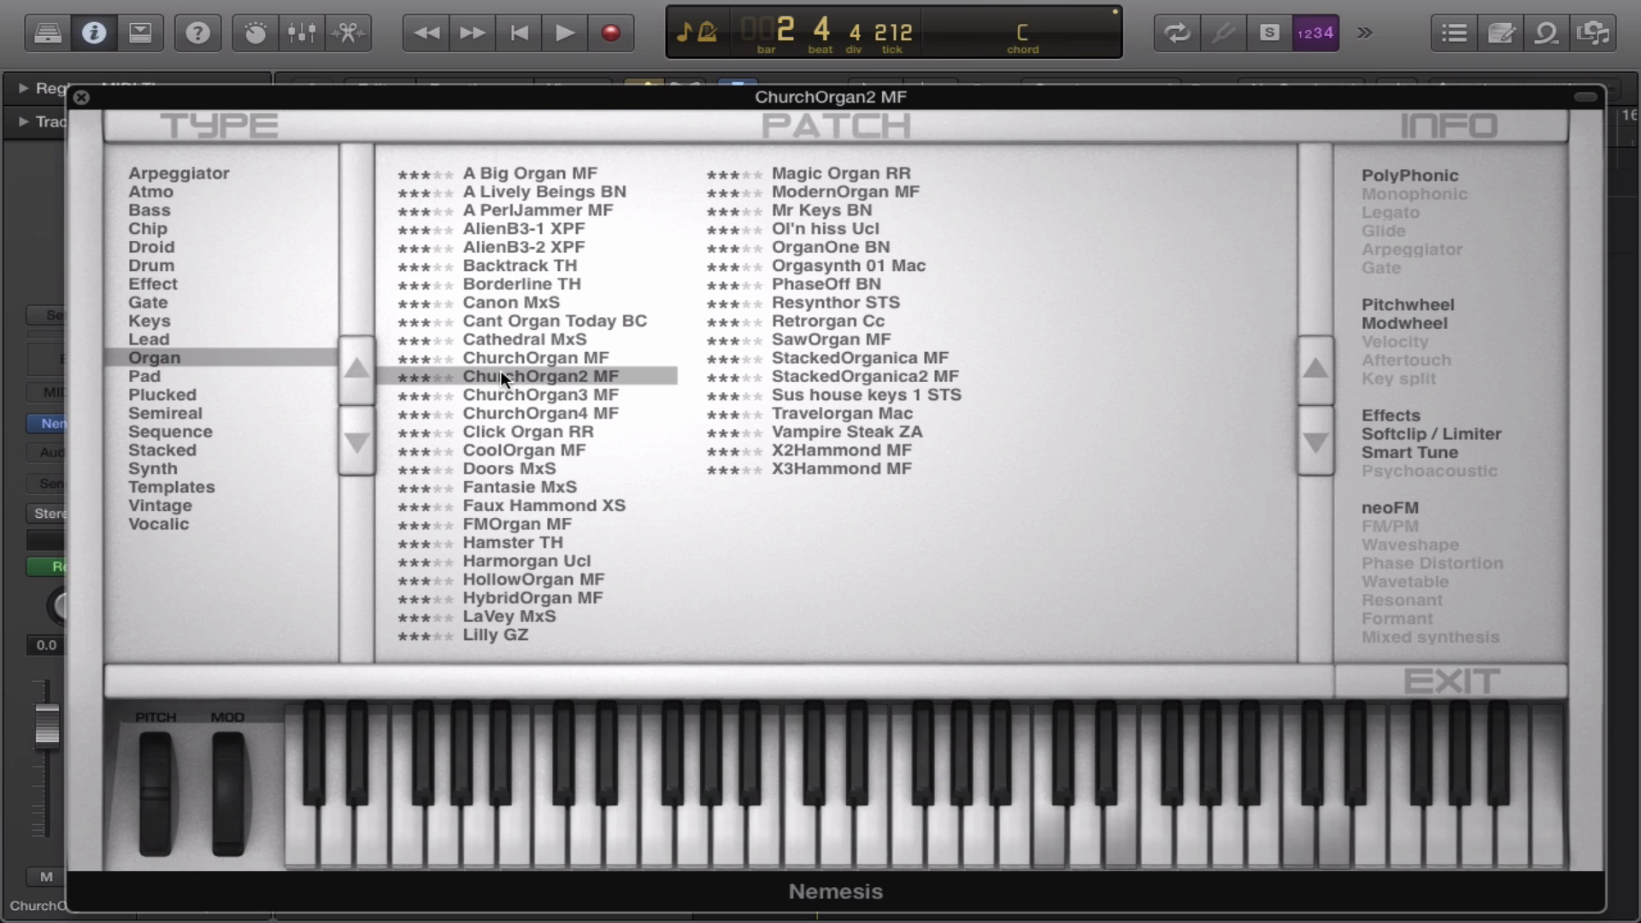
click(520, 396)
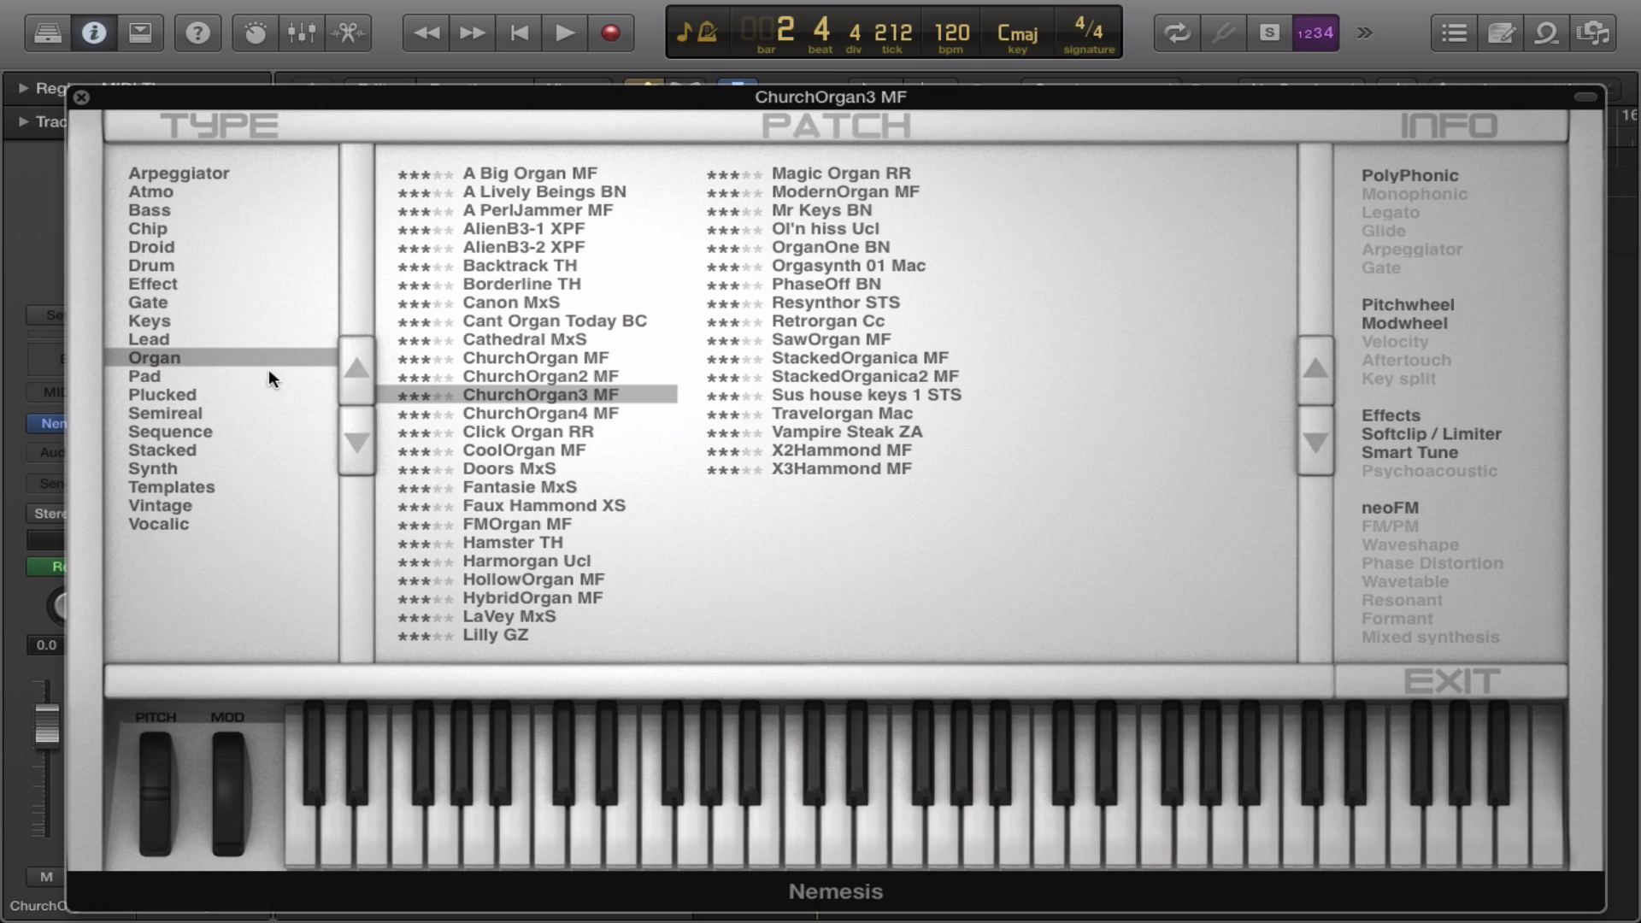
Audition the Pad patches 3 Vocalica MF, Almost Additive MN, Ana Dirt Mac, Bliss BN, IronFields TH, MagicSword MF and Paradise Lost MxS.
click(189, 377)
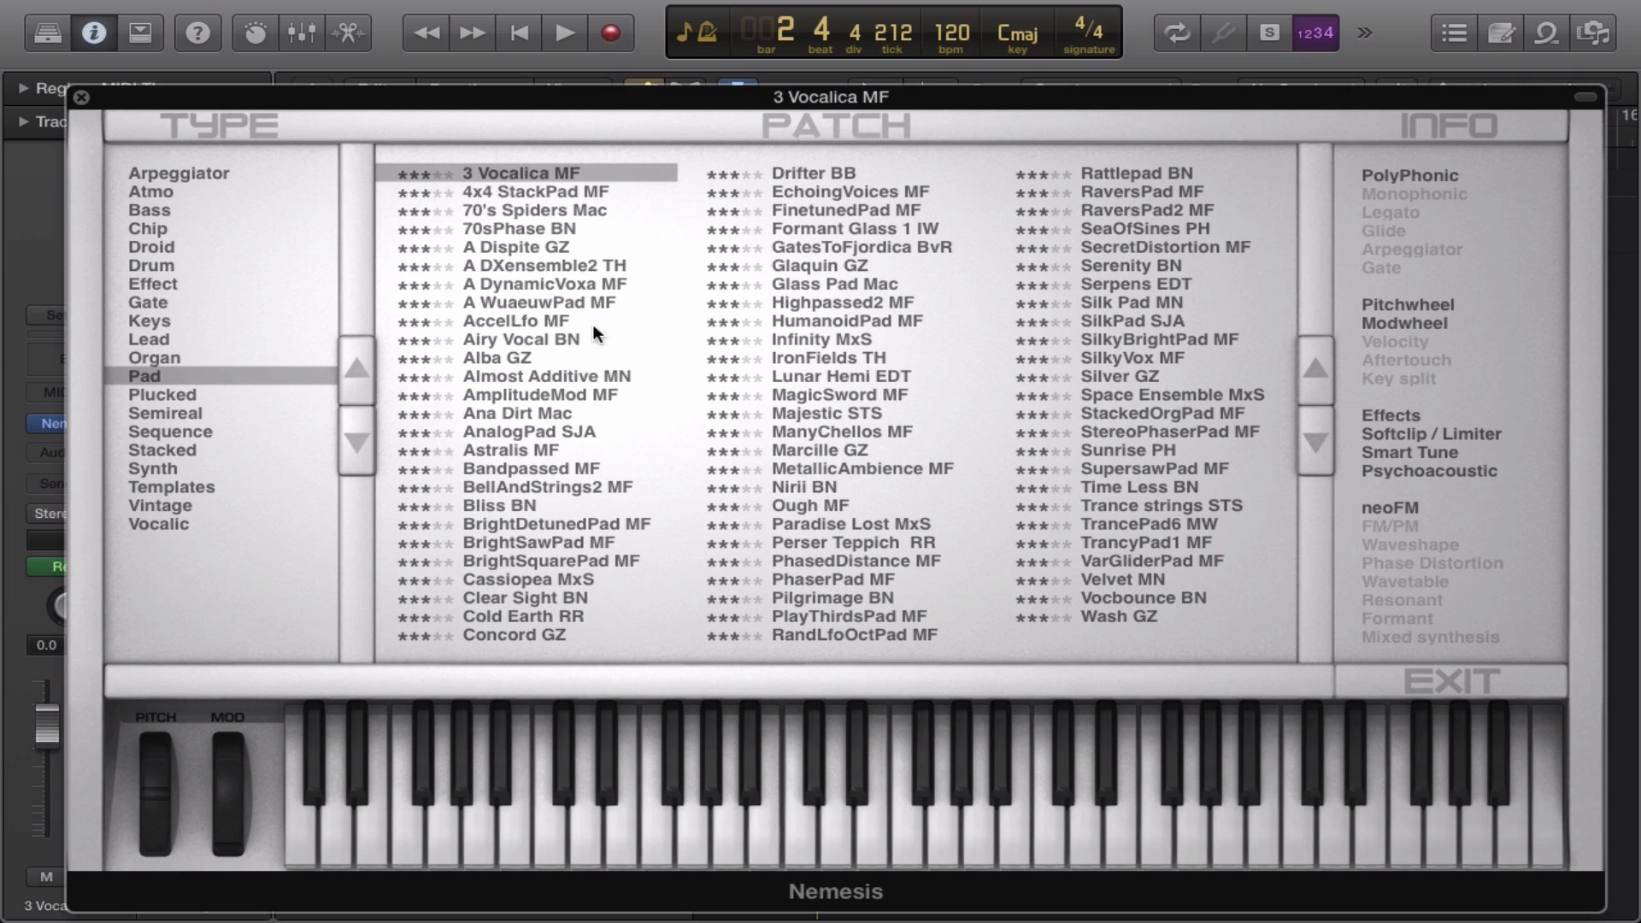
click(510, 373)
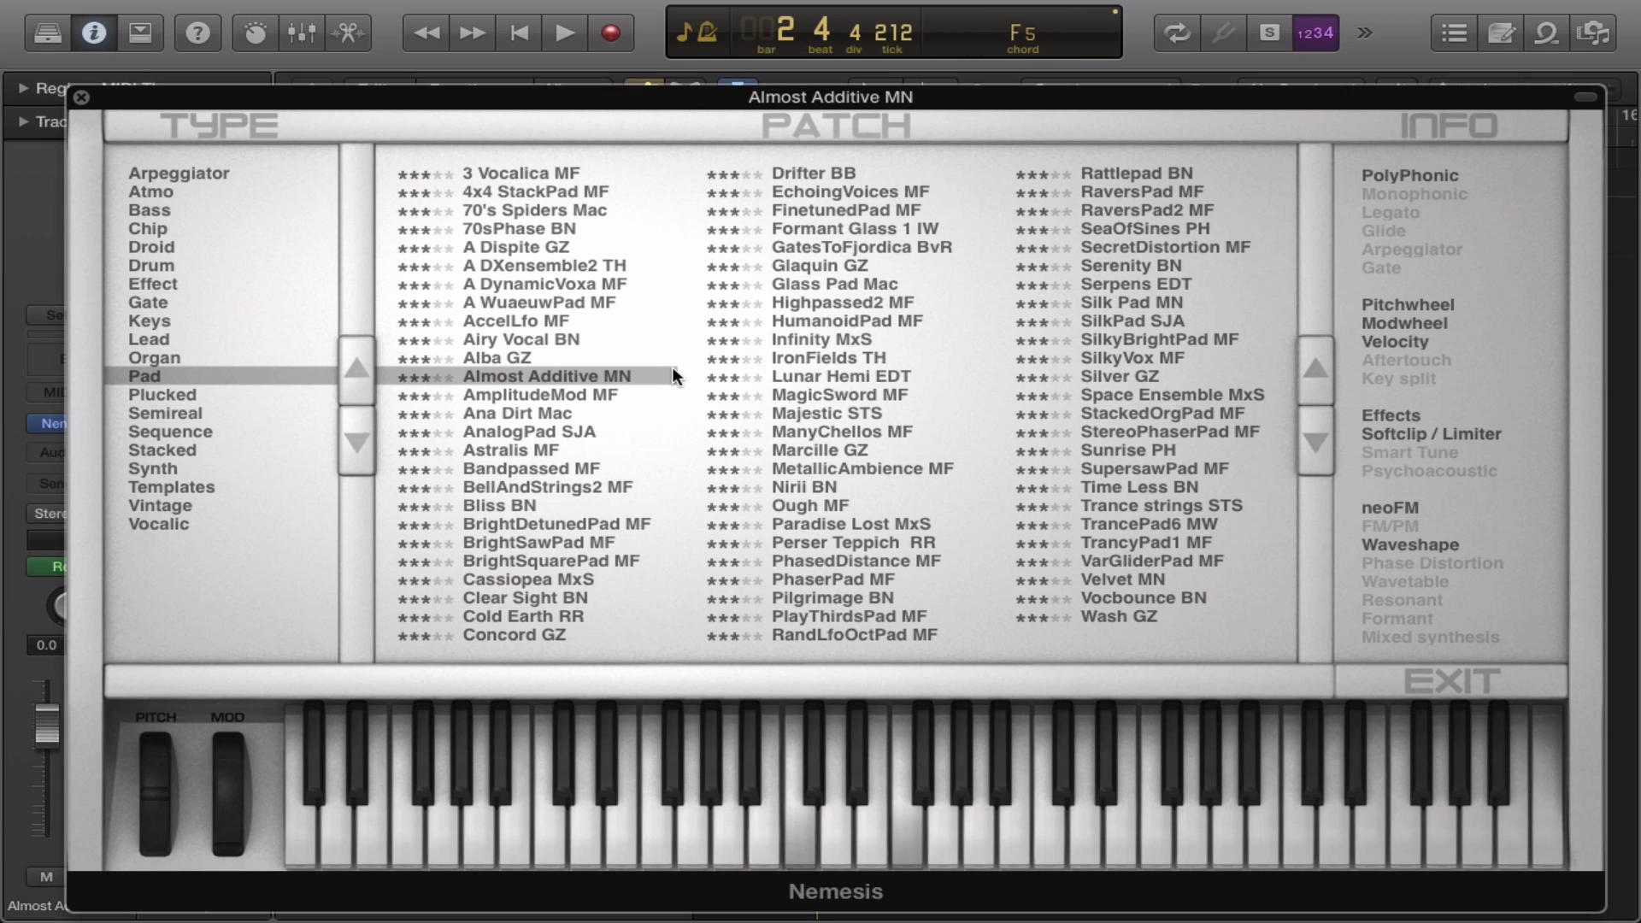
click(514, 408)
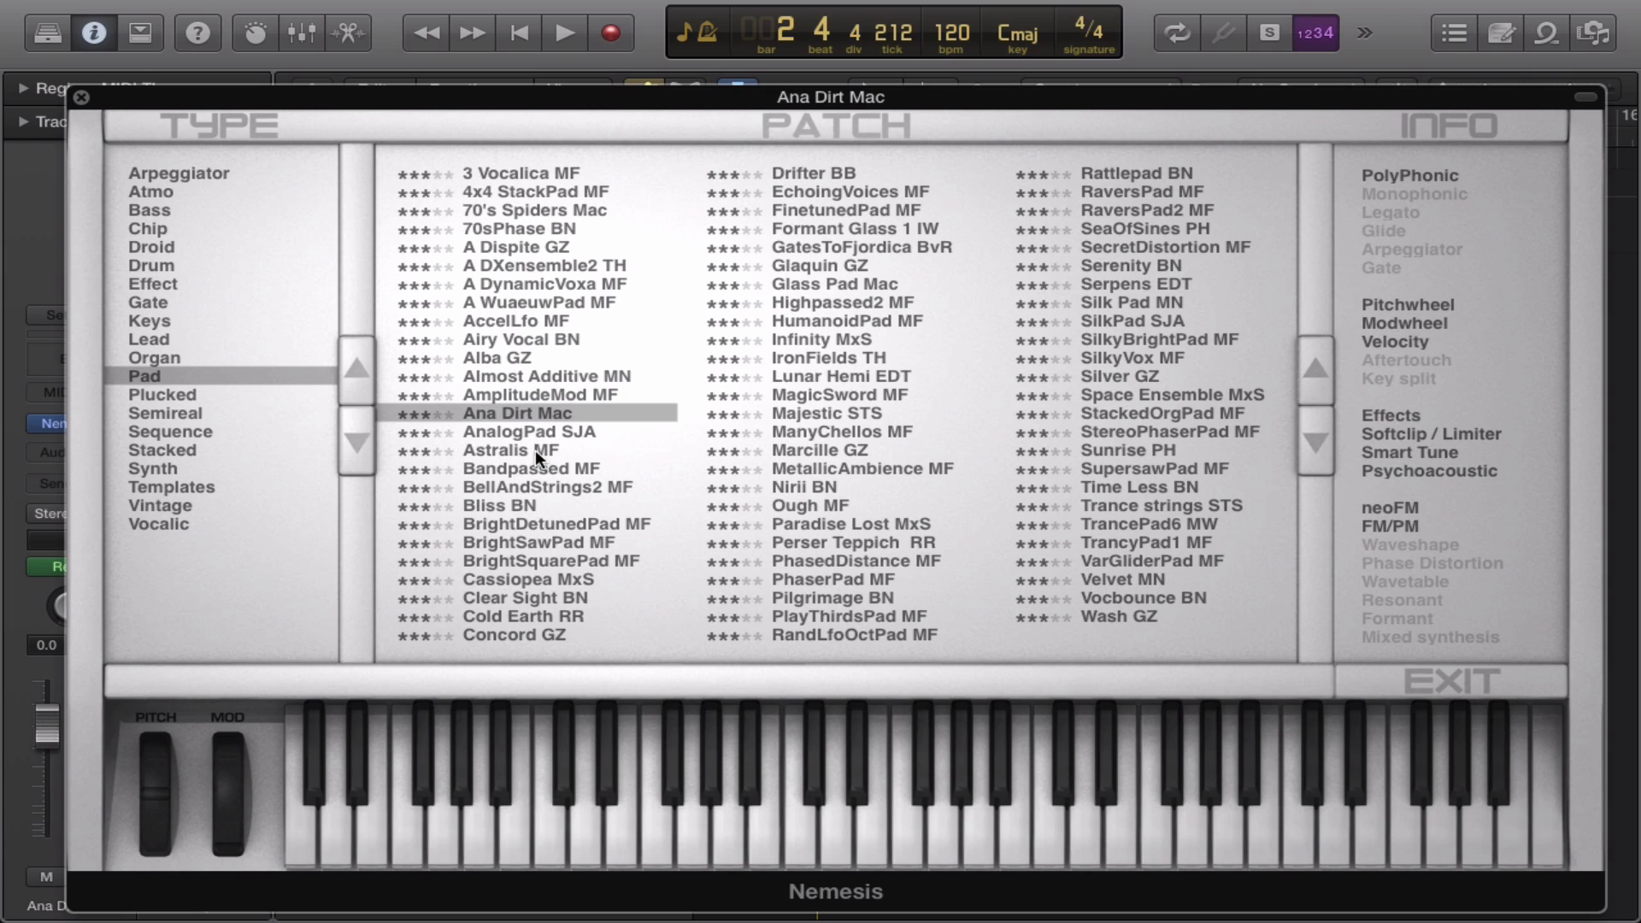
click(495, 505)
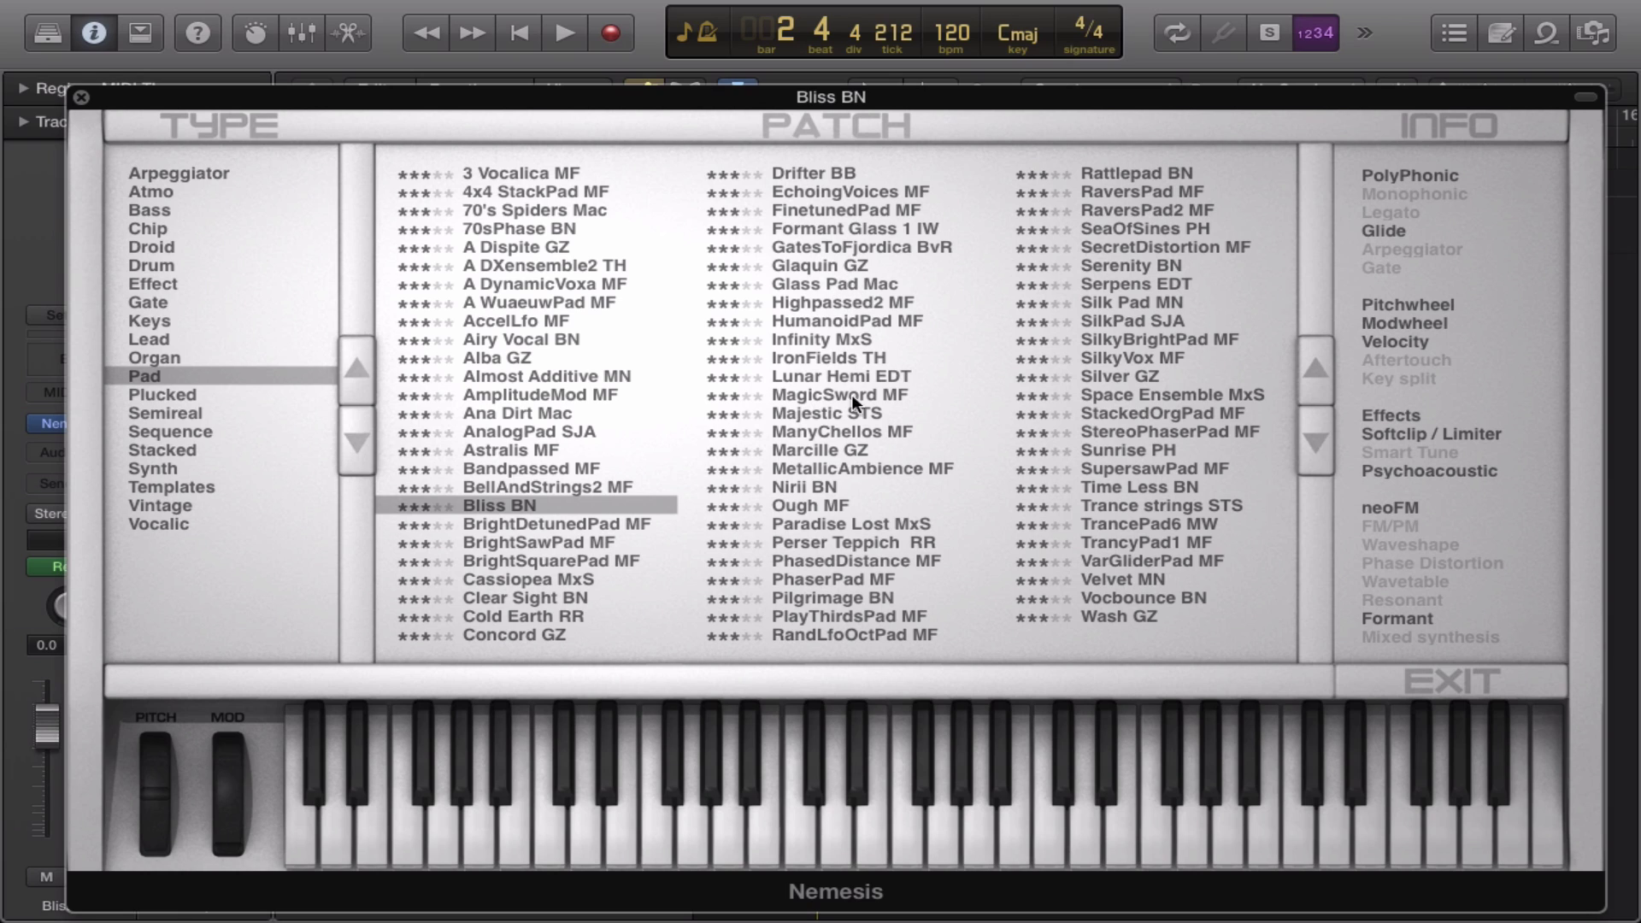
click(832, 352)
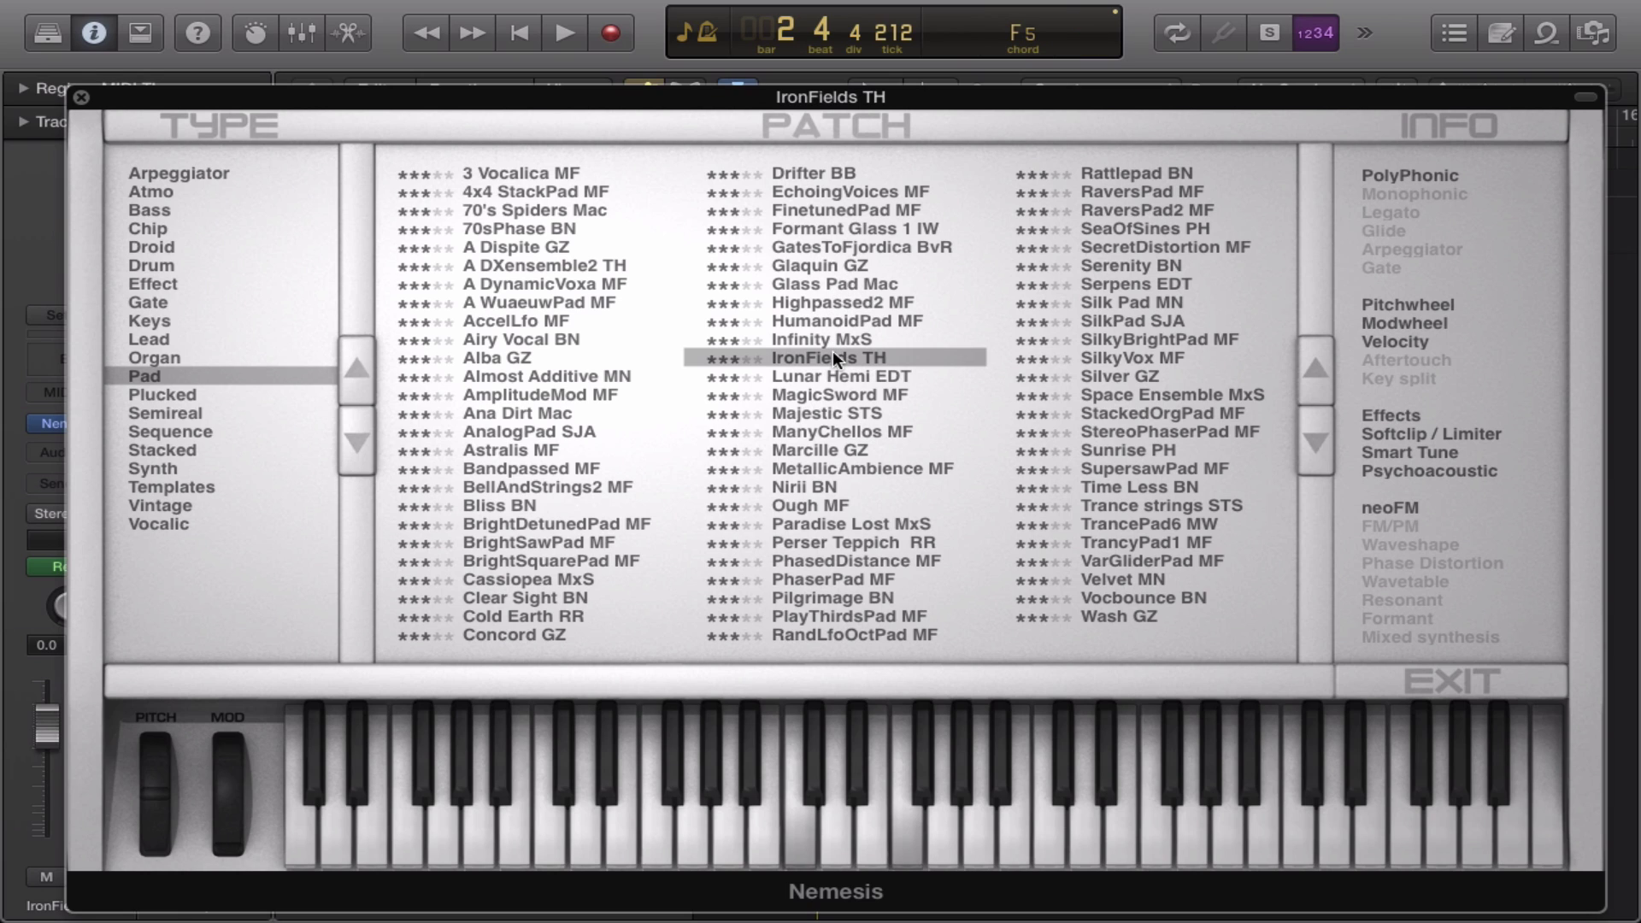
click(842, 389)
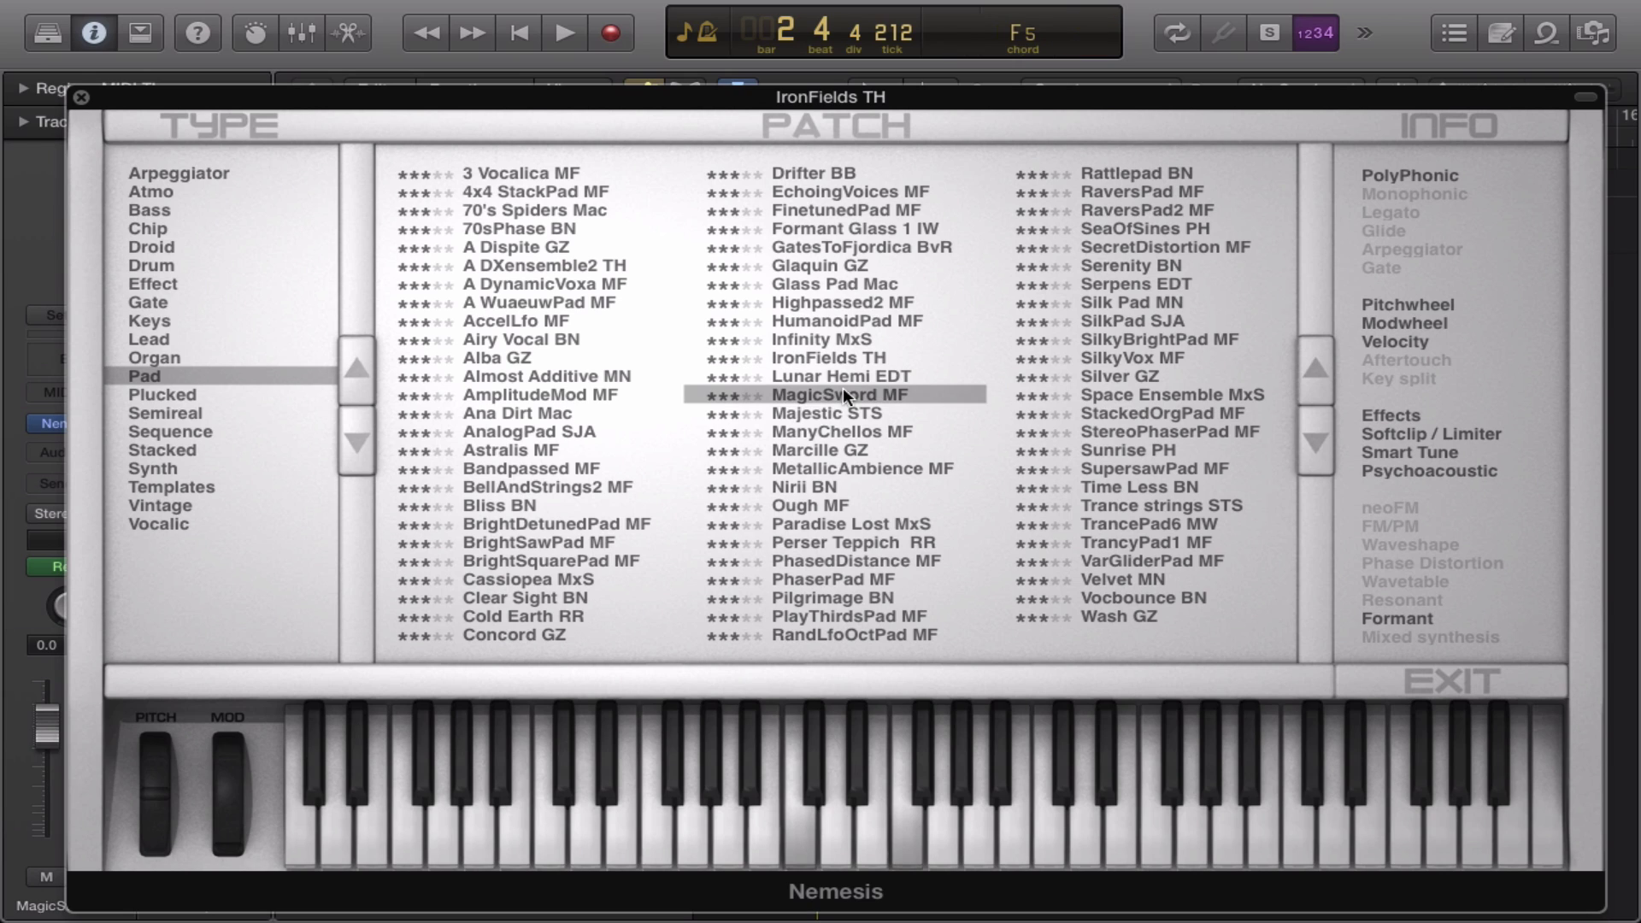
click(833, 521)
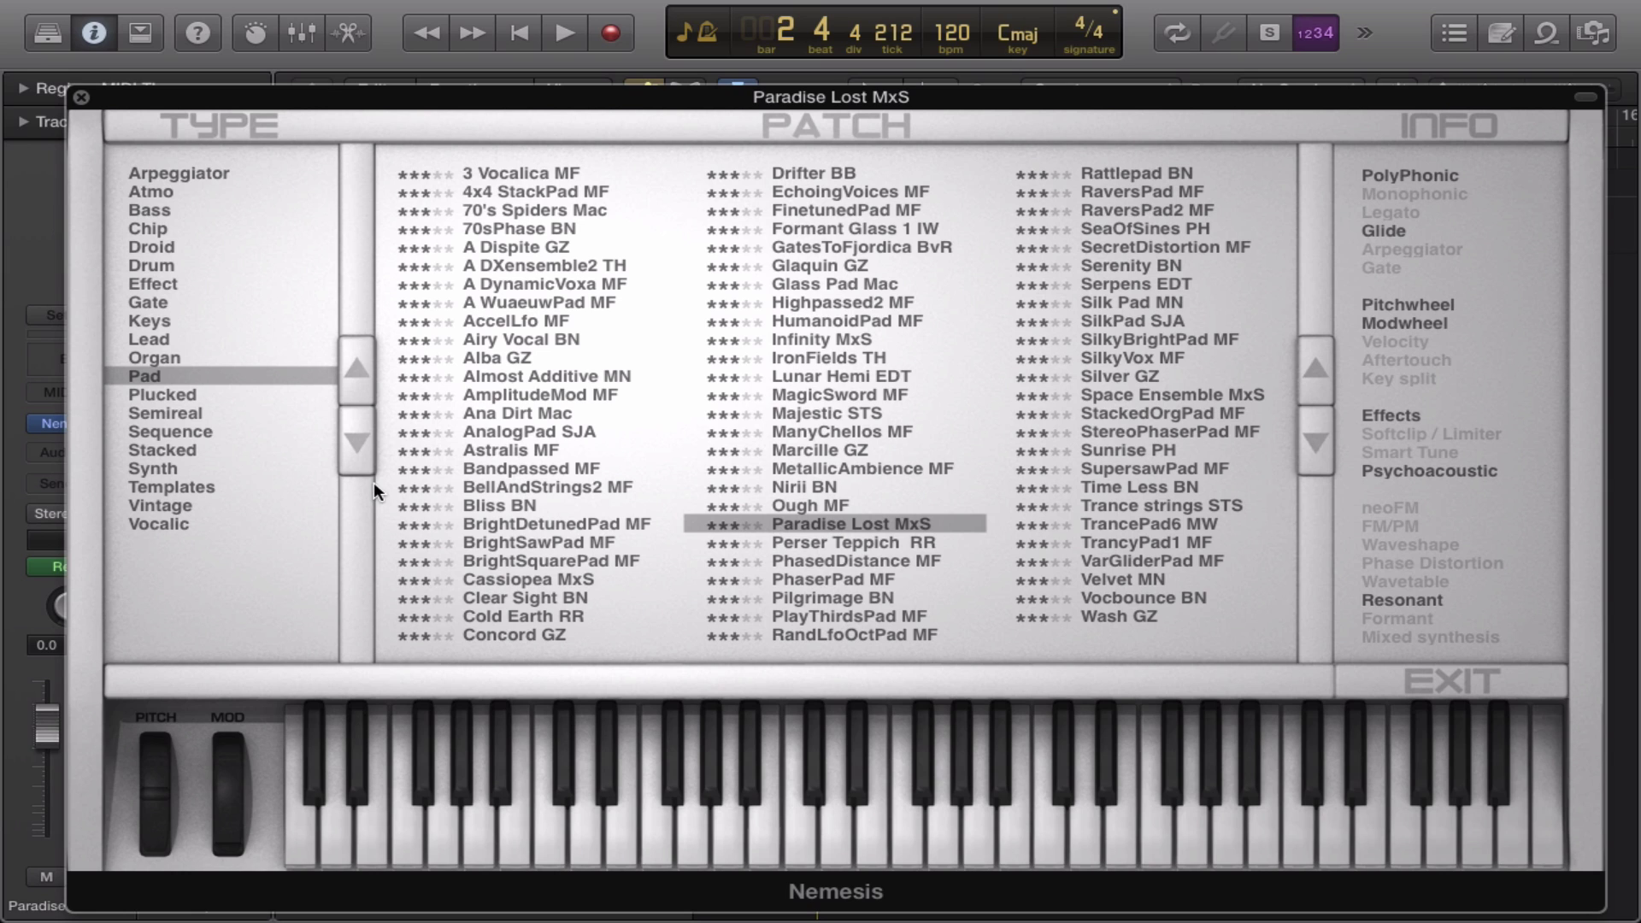
Audition the Plucked patches 4 TrancePWM MF, A Pizzicato MF, Glassy STS, Heaven TH and Stardust MF.
click(187, 395)
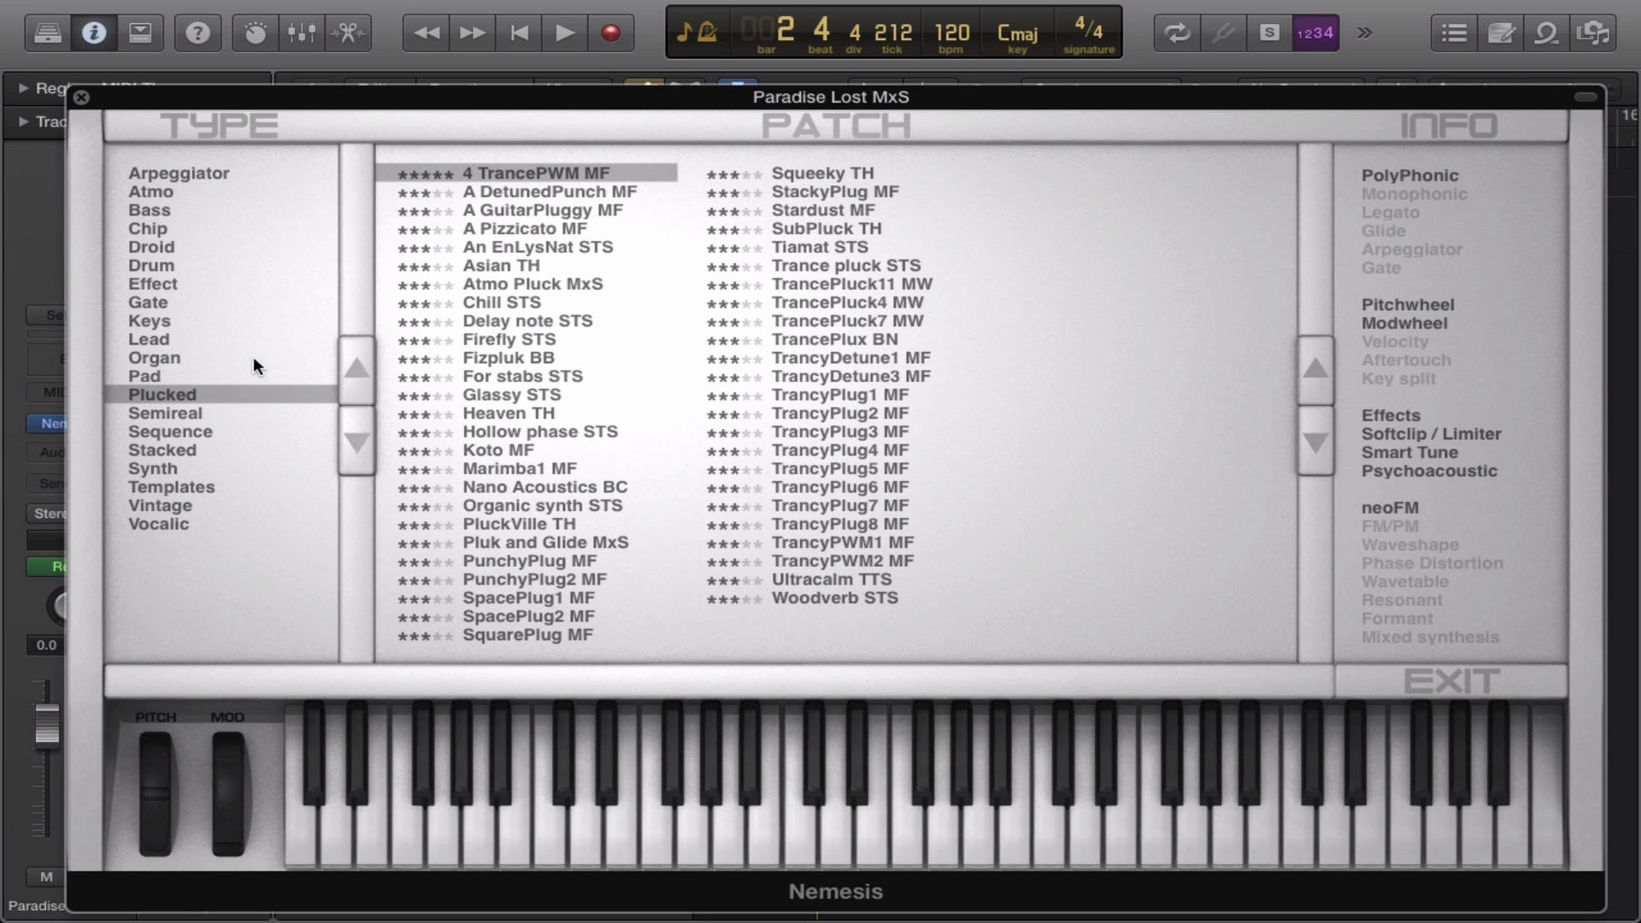
click(507, 226)
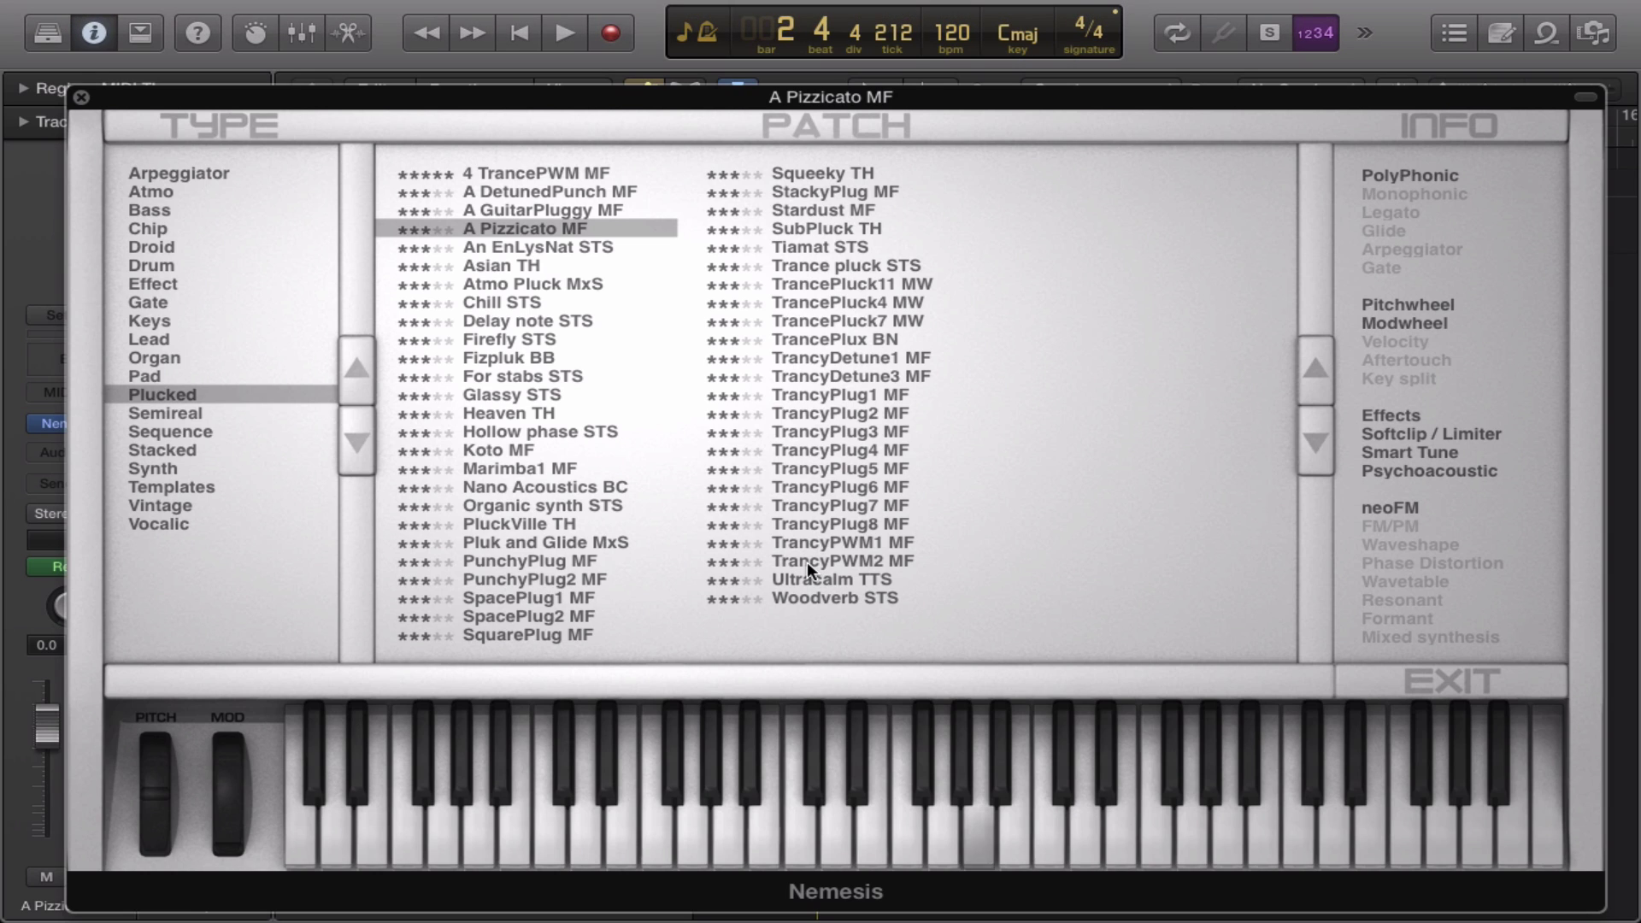
click(582, 393)
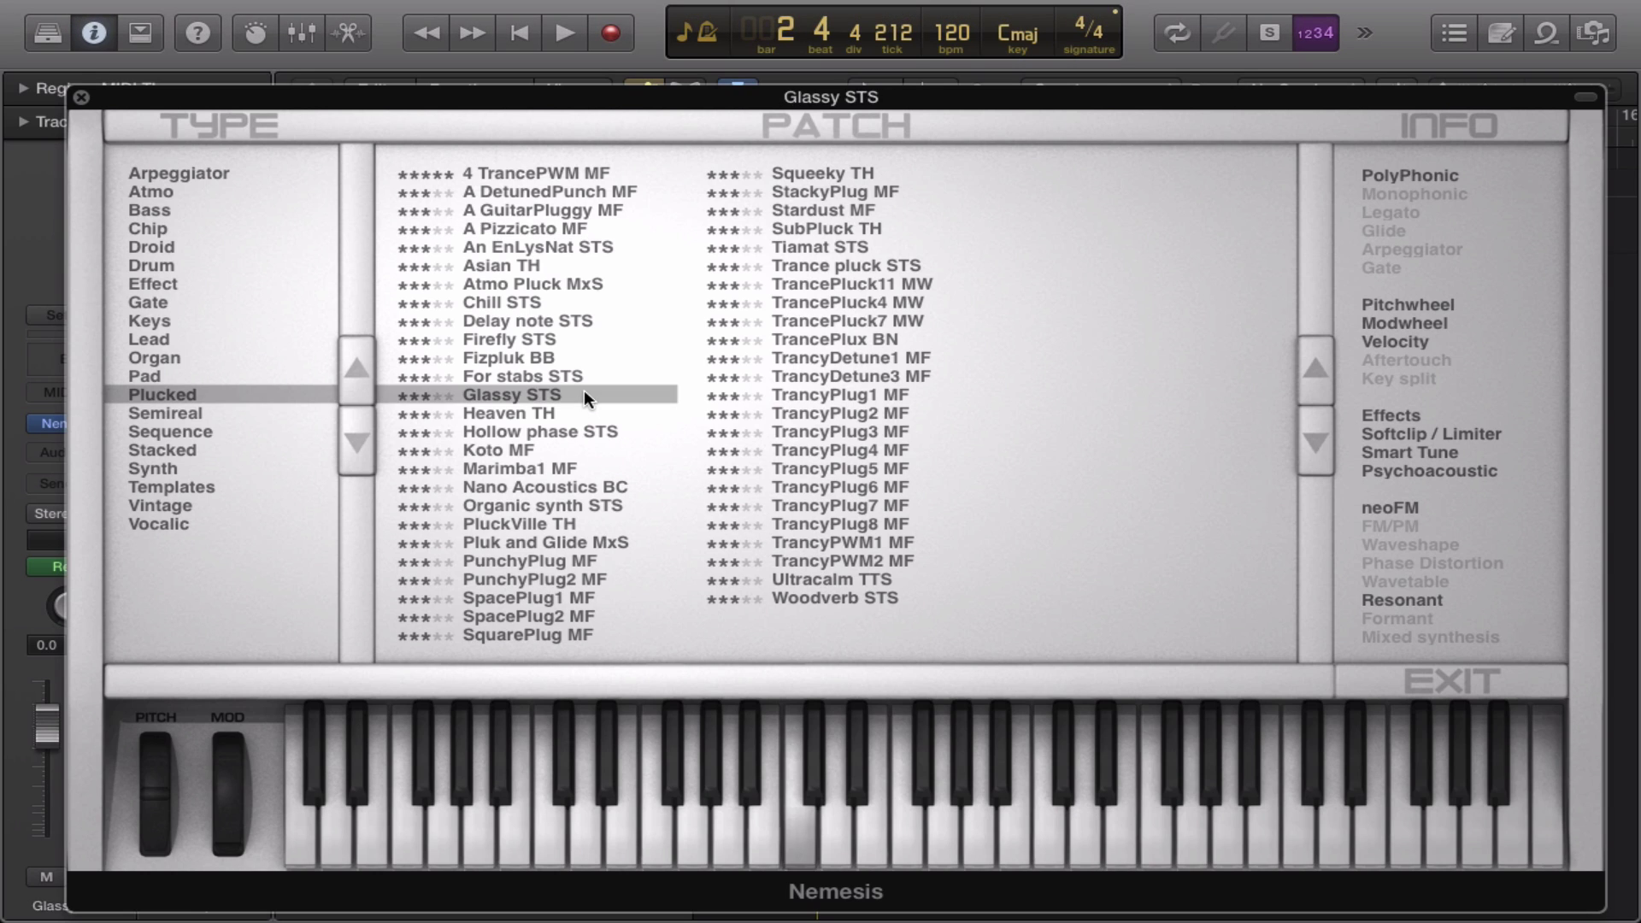
click(530, 407)
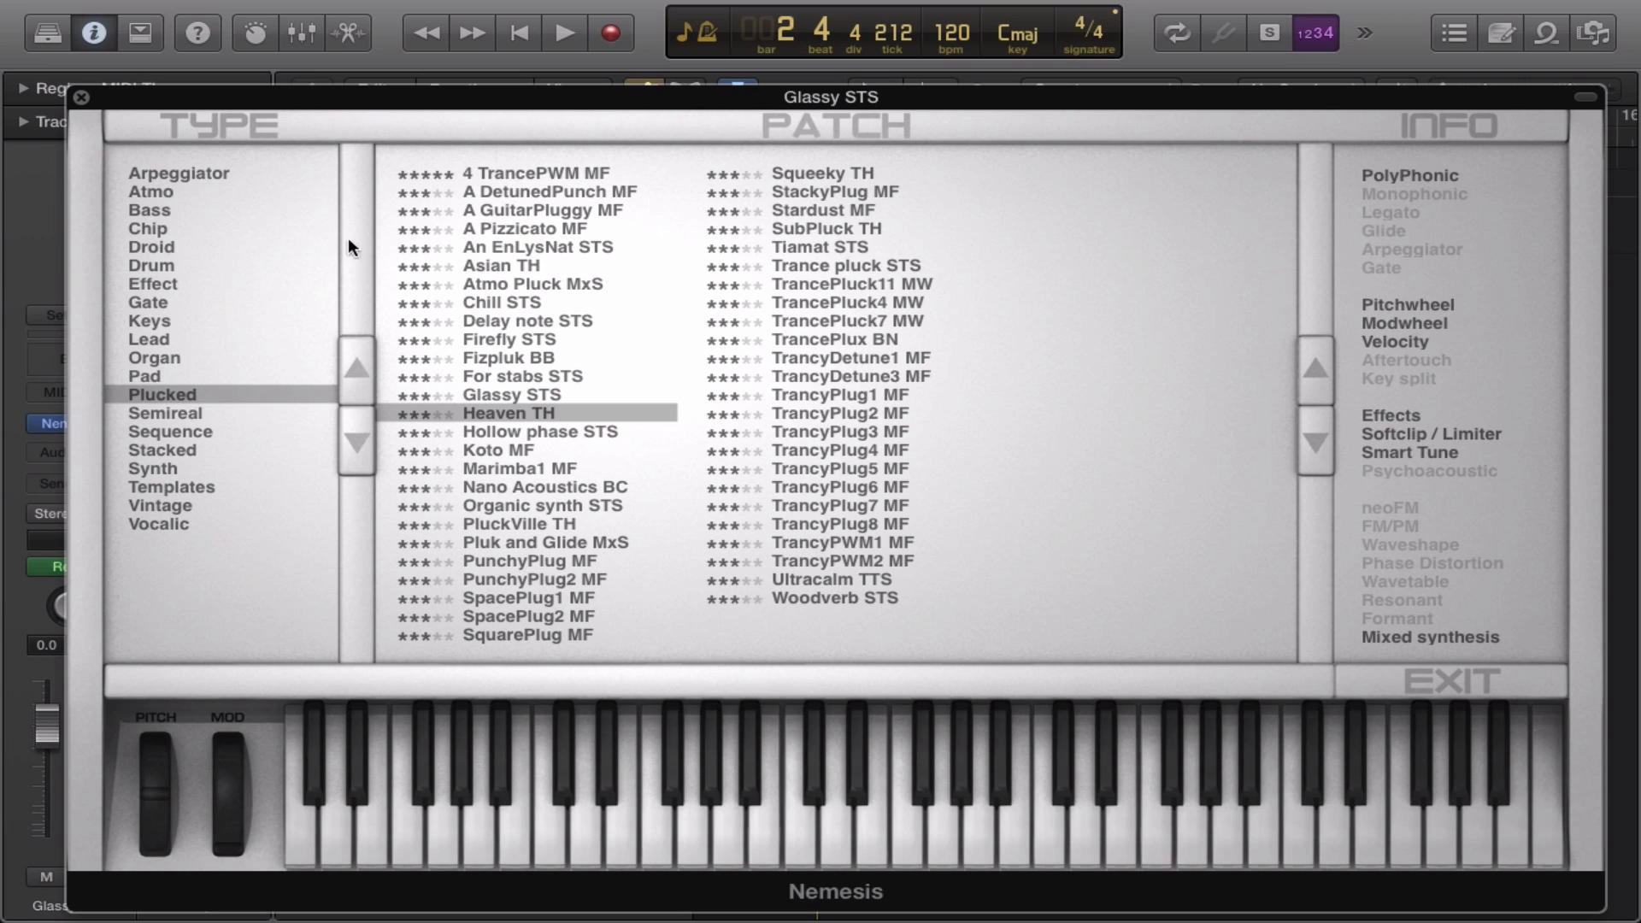
click(794, 209)
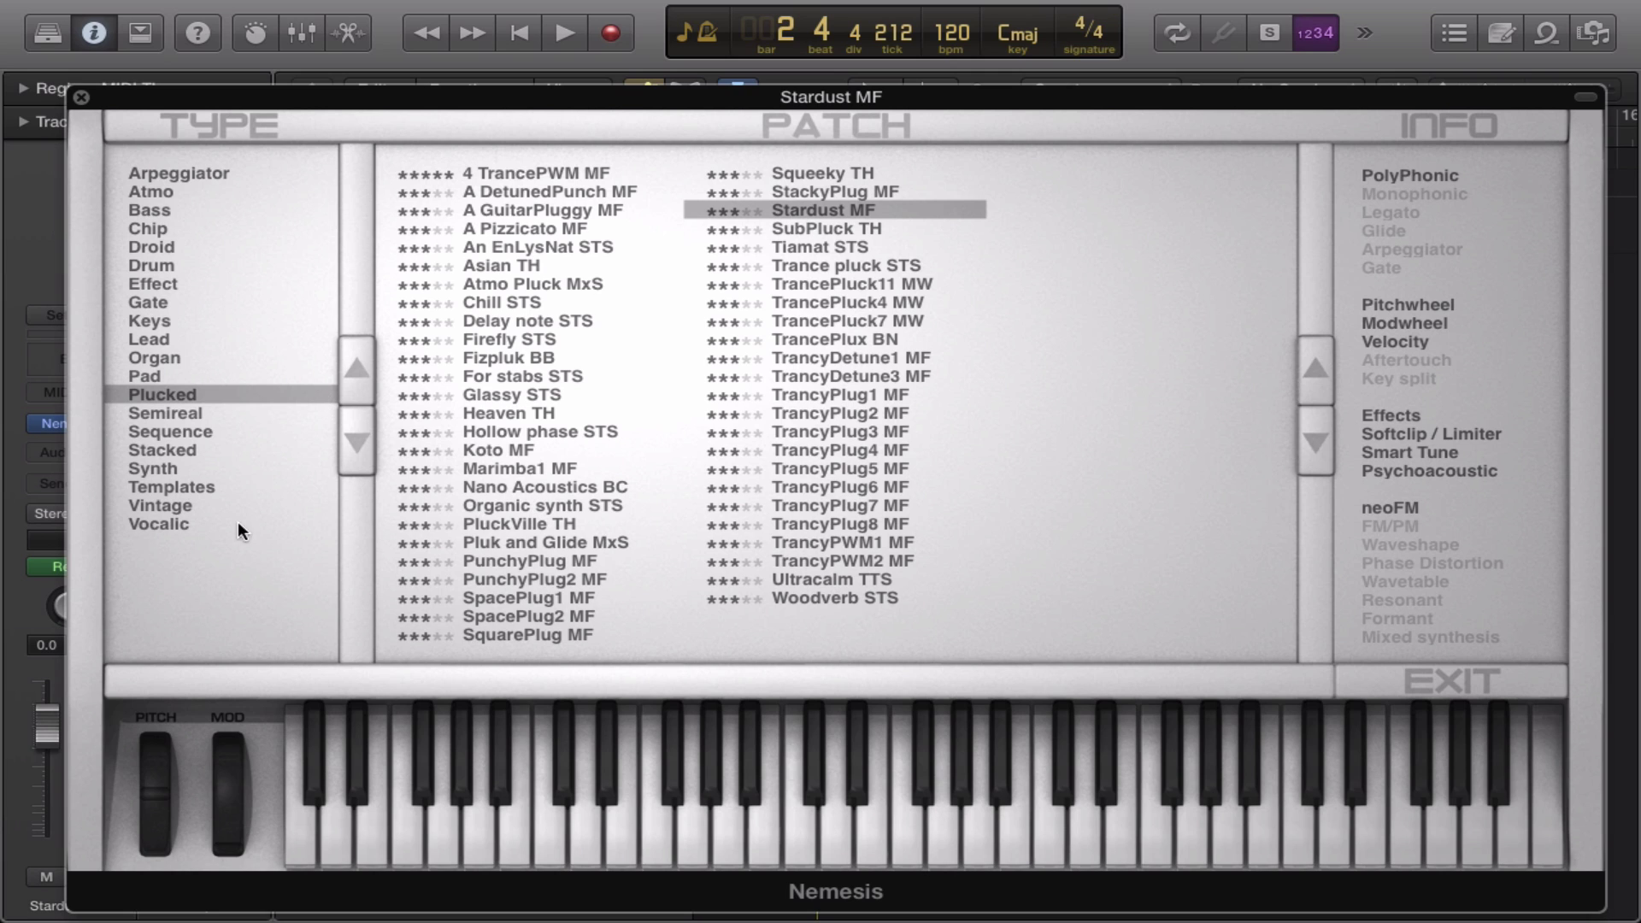
Audition the Semireal patches A Harmonica MF, FmPiano MF, GuitarStrum MF, GrandPiano3 MF, Saxophone MF, Saxophone2 MF and Orchestral MF.
click(166, 413)
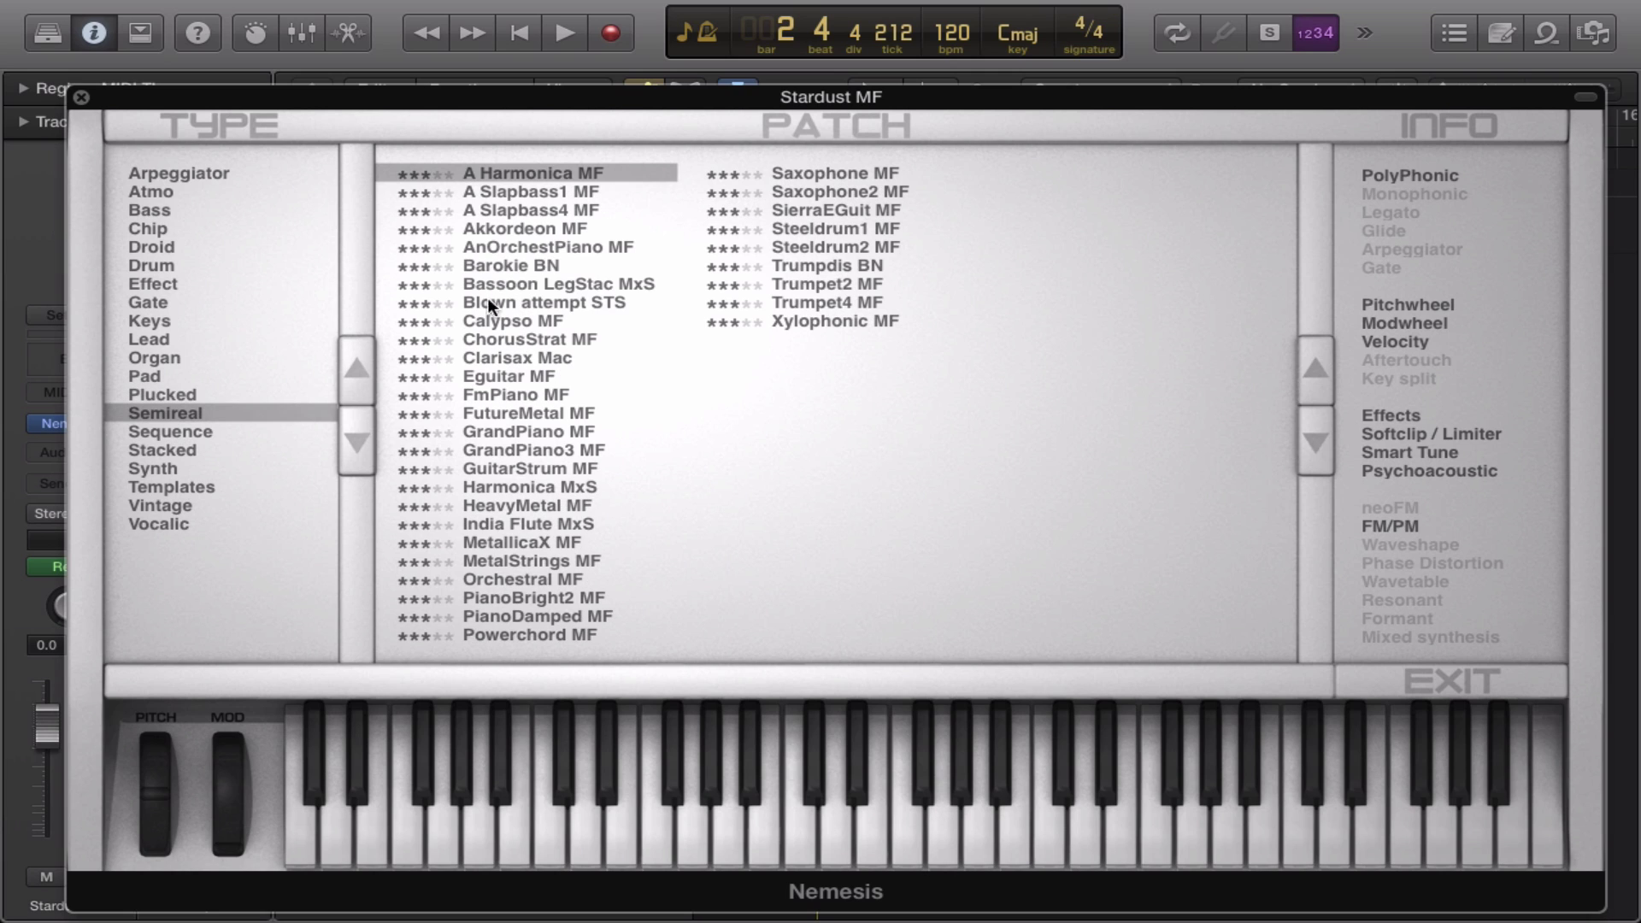
click(485, 392)
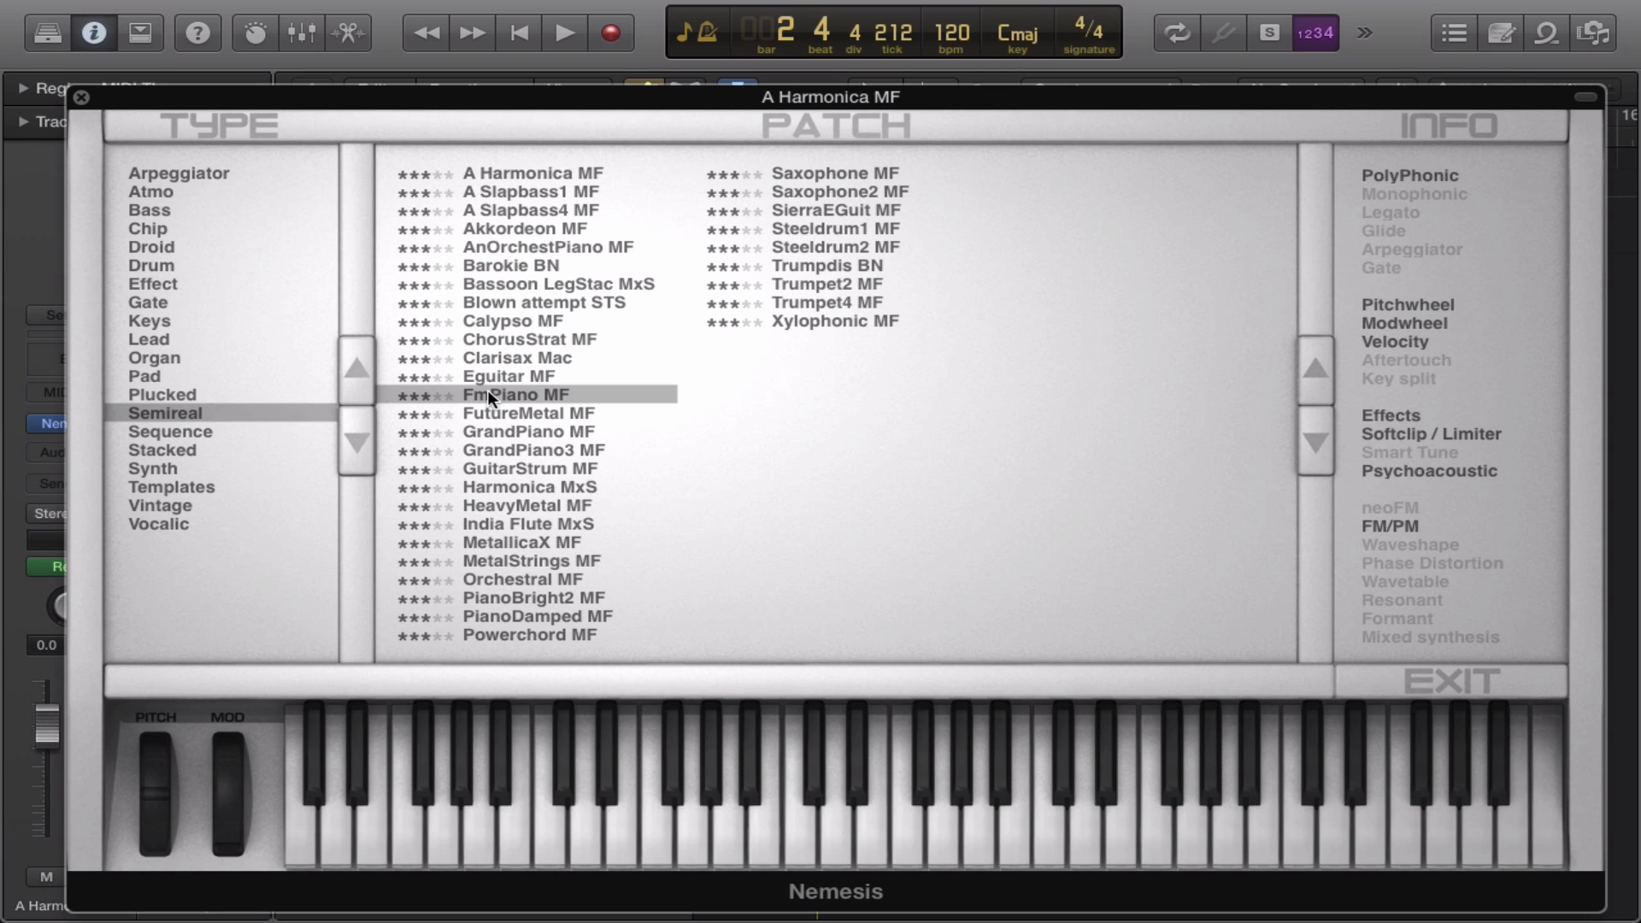
click(534, 467)
click(531, 449)
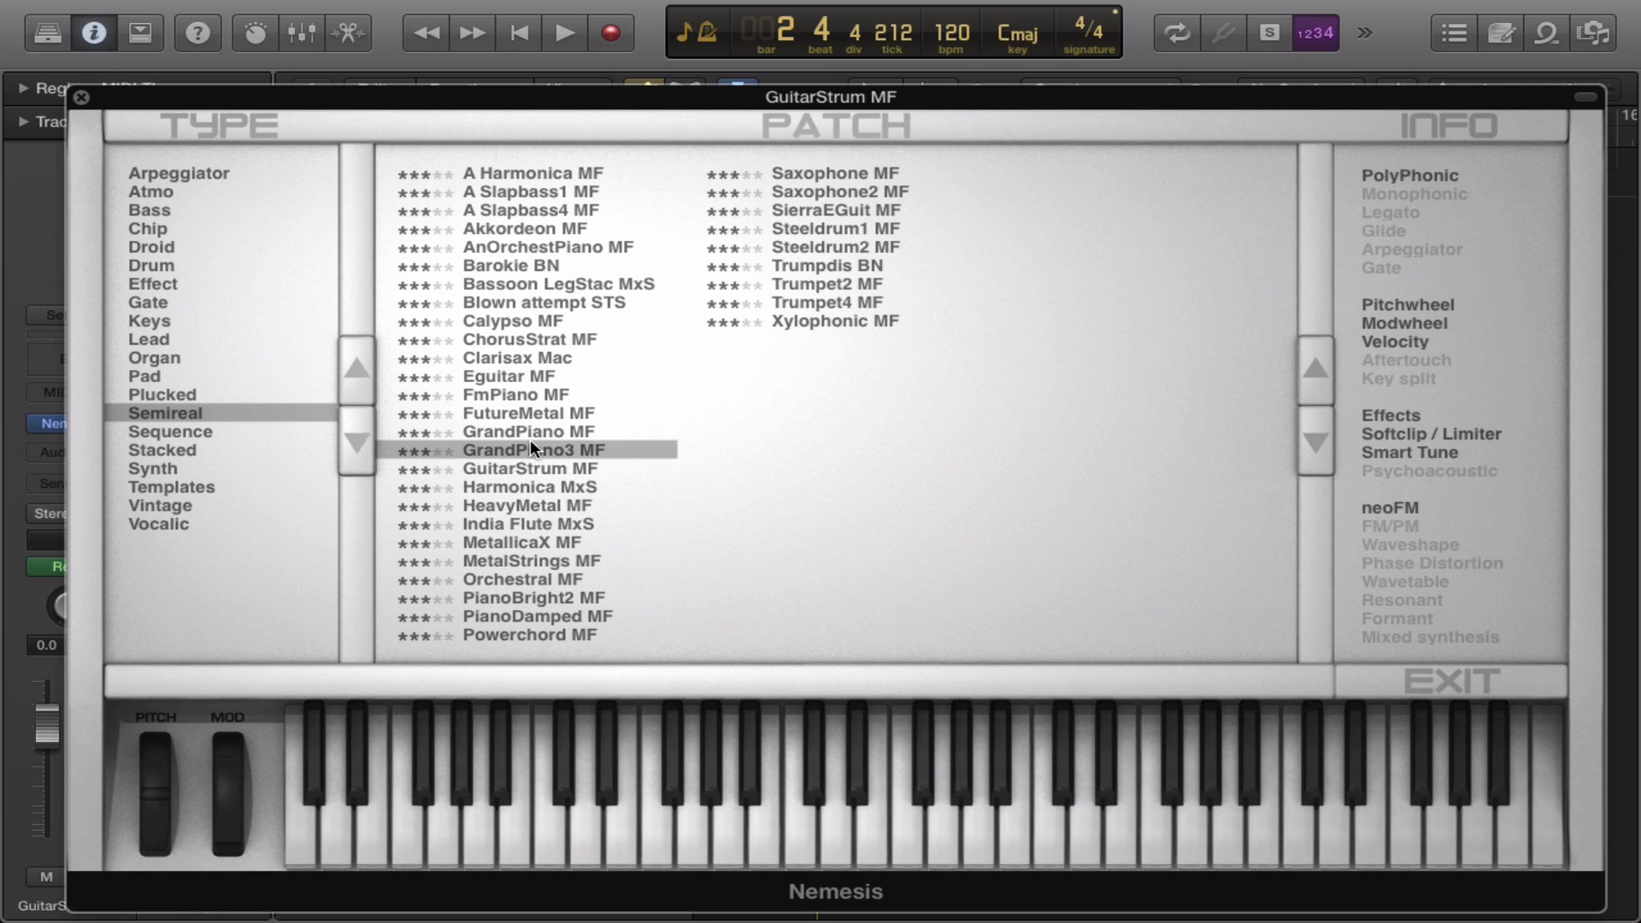
click(823, 169)
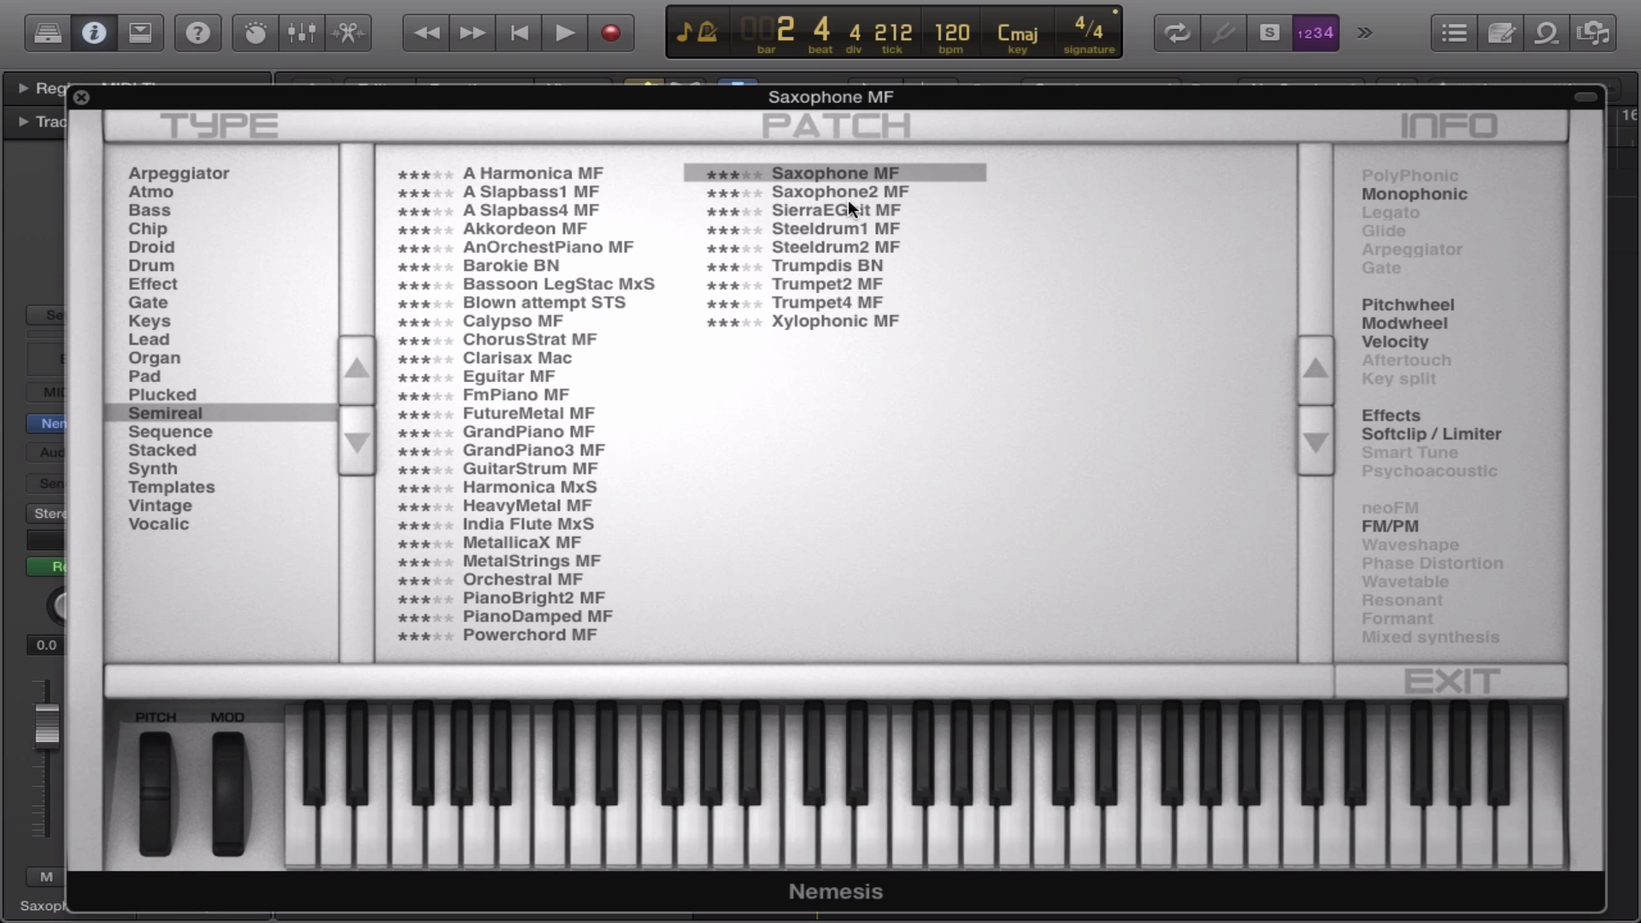
click(834, 191)
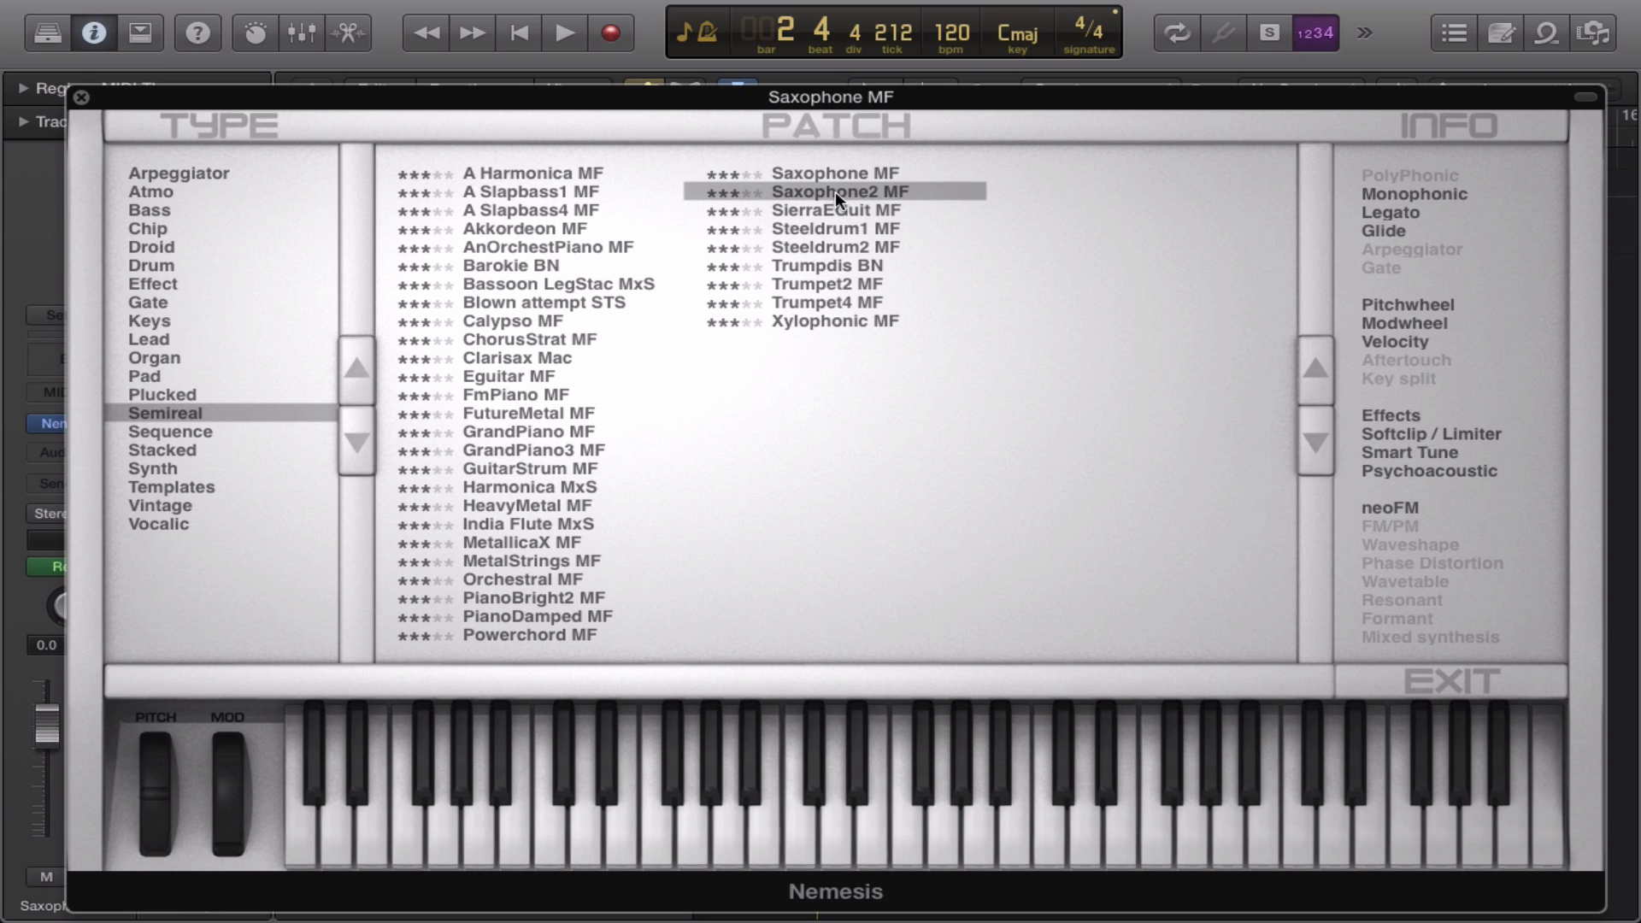
click(534, 578)
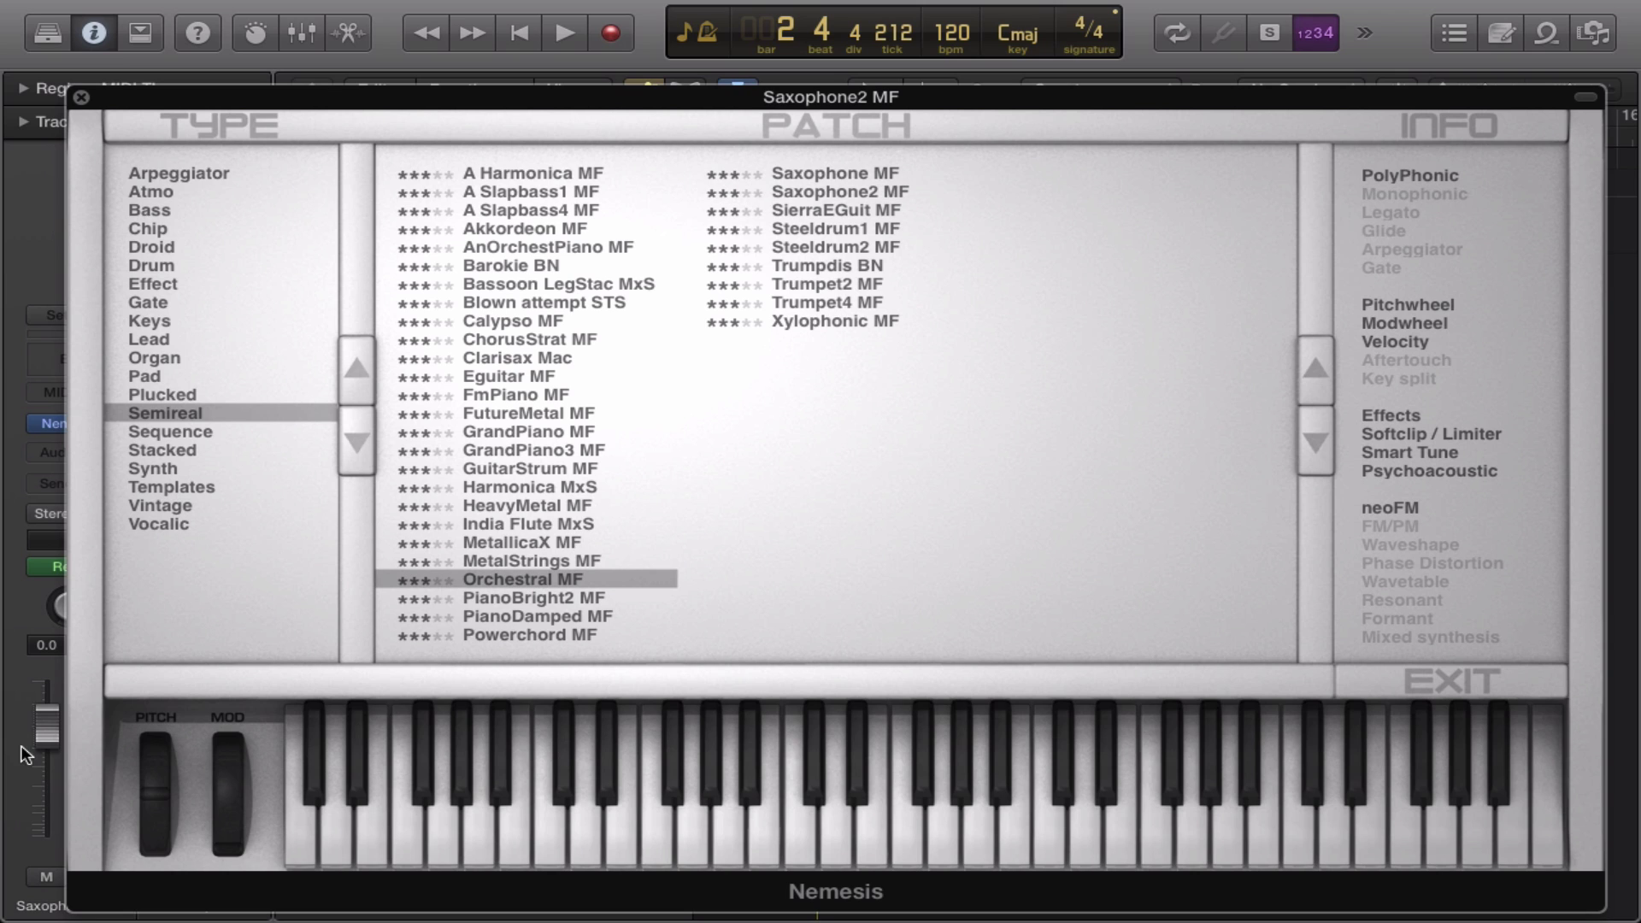
Audition the Sequence patches A Deepspacearp Cc, Instant Acid AC, ArpDream RM and Thecarpenter Mac.
click(133, 427)
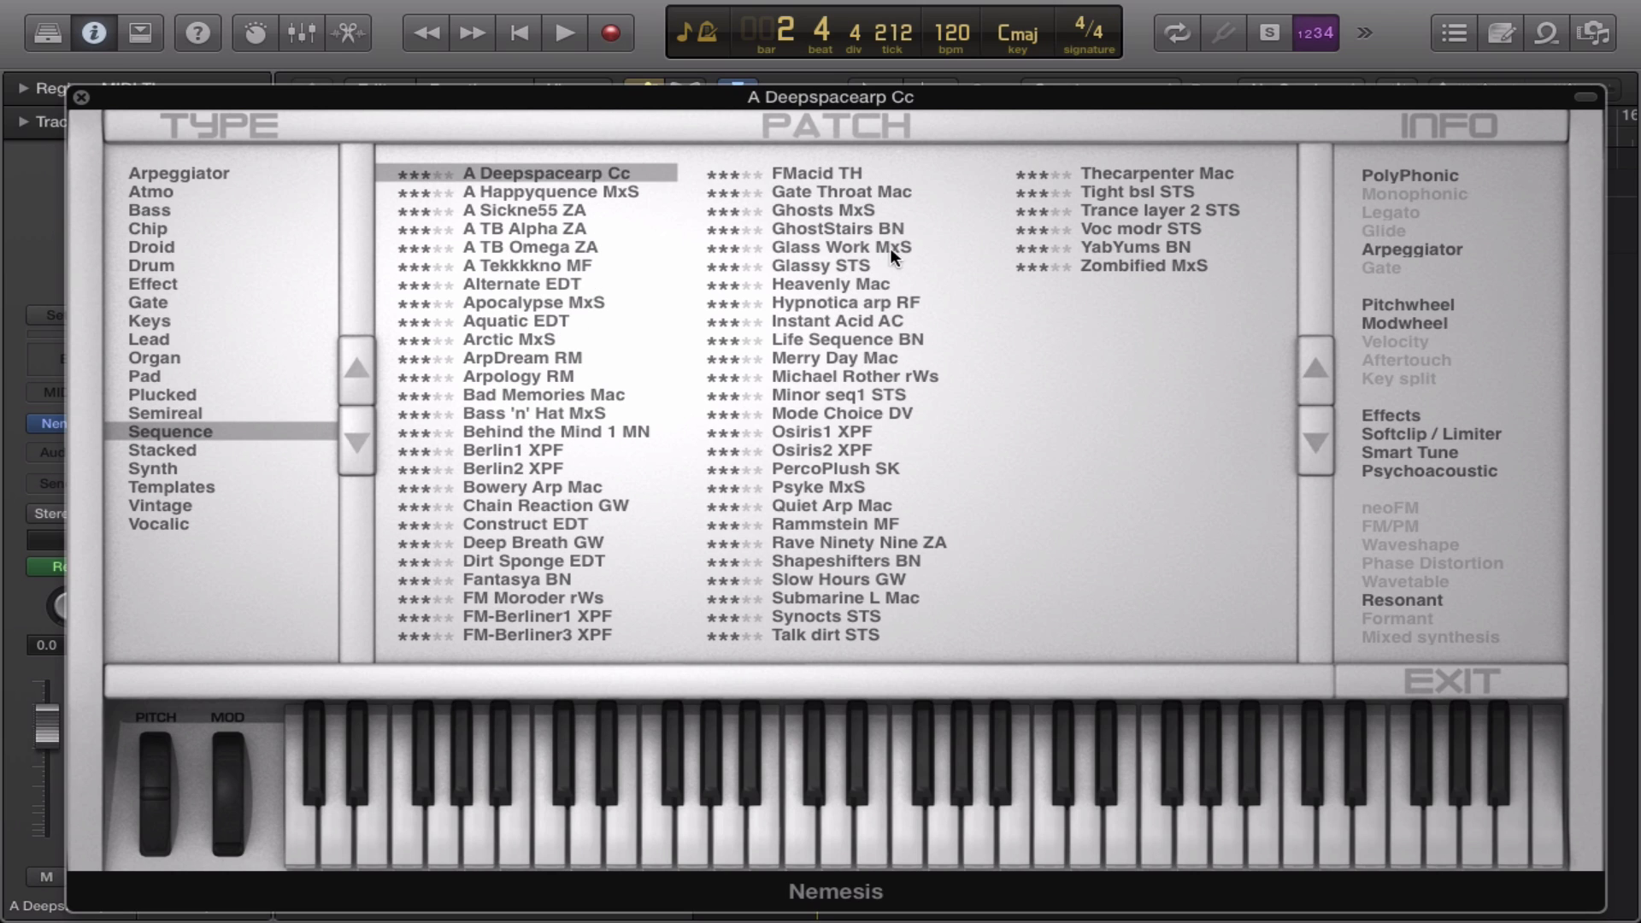
click(828, 321)
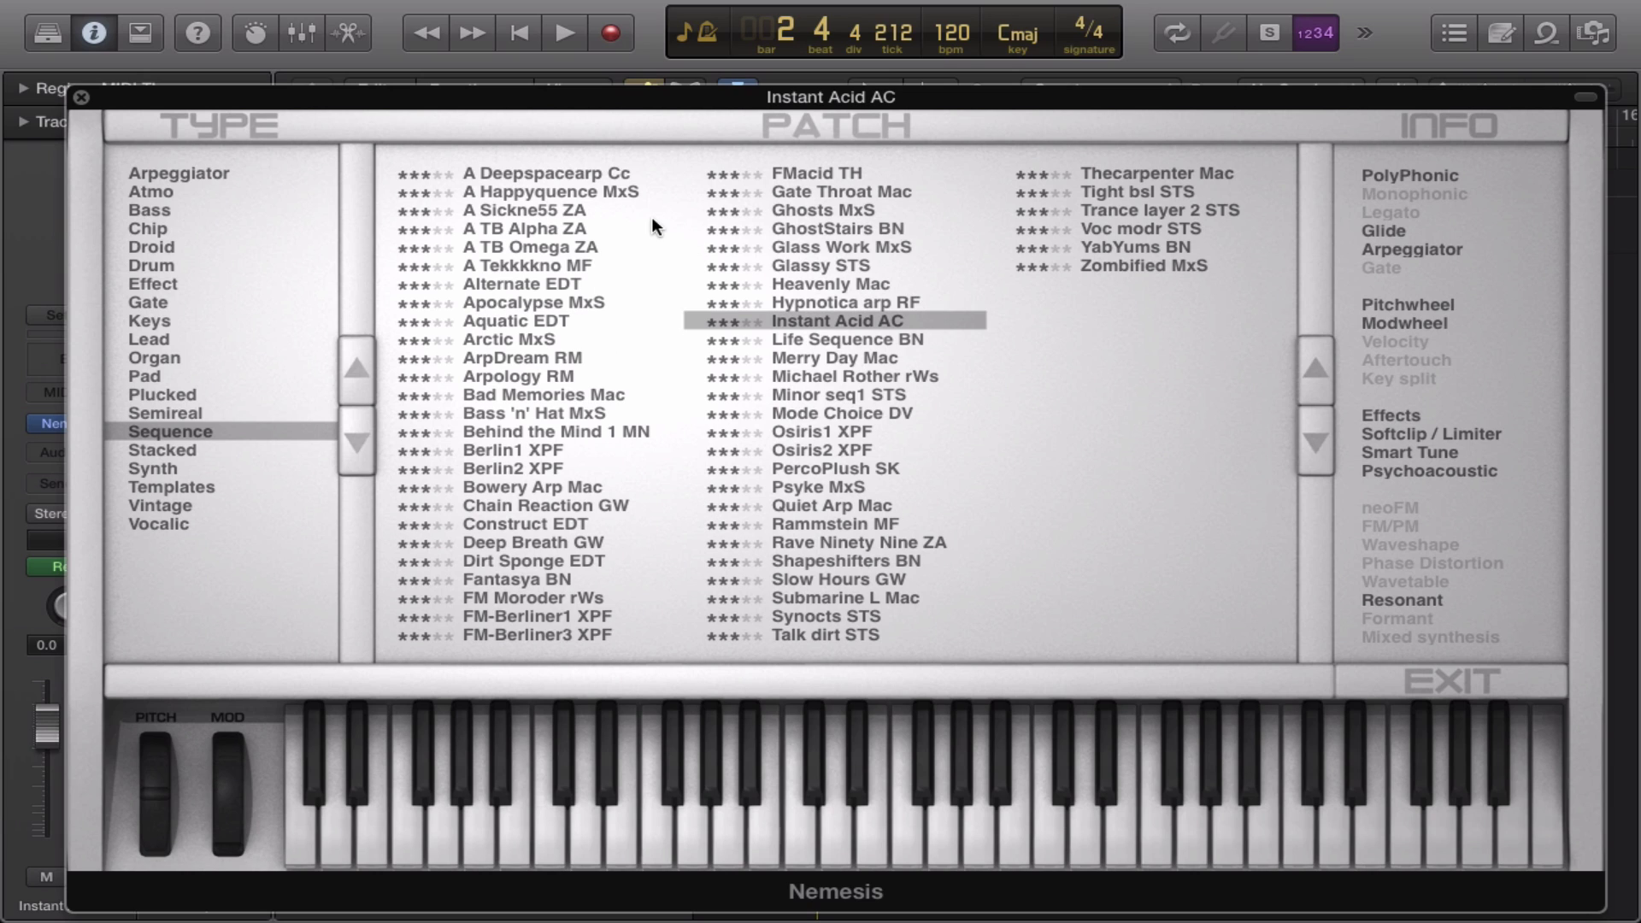
click(551, 352)
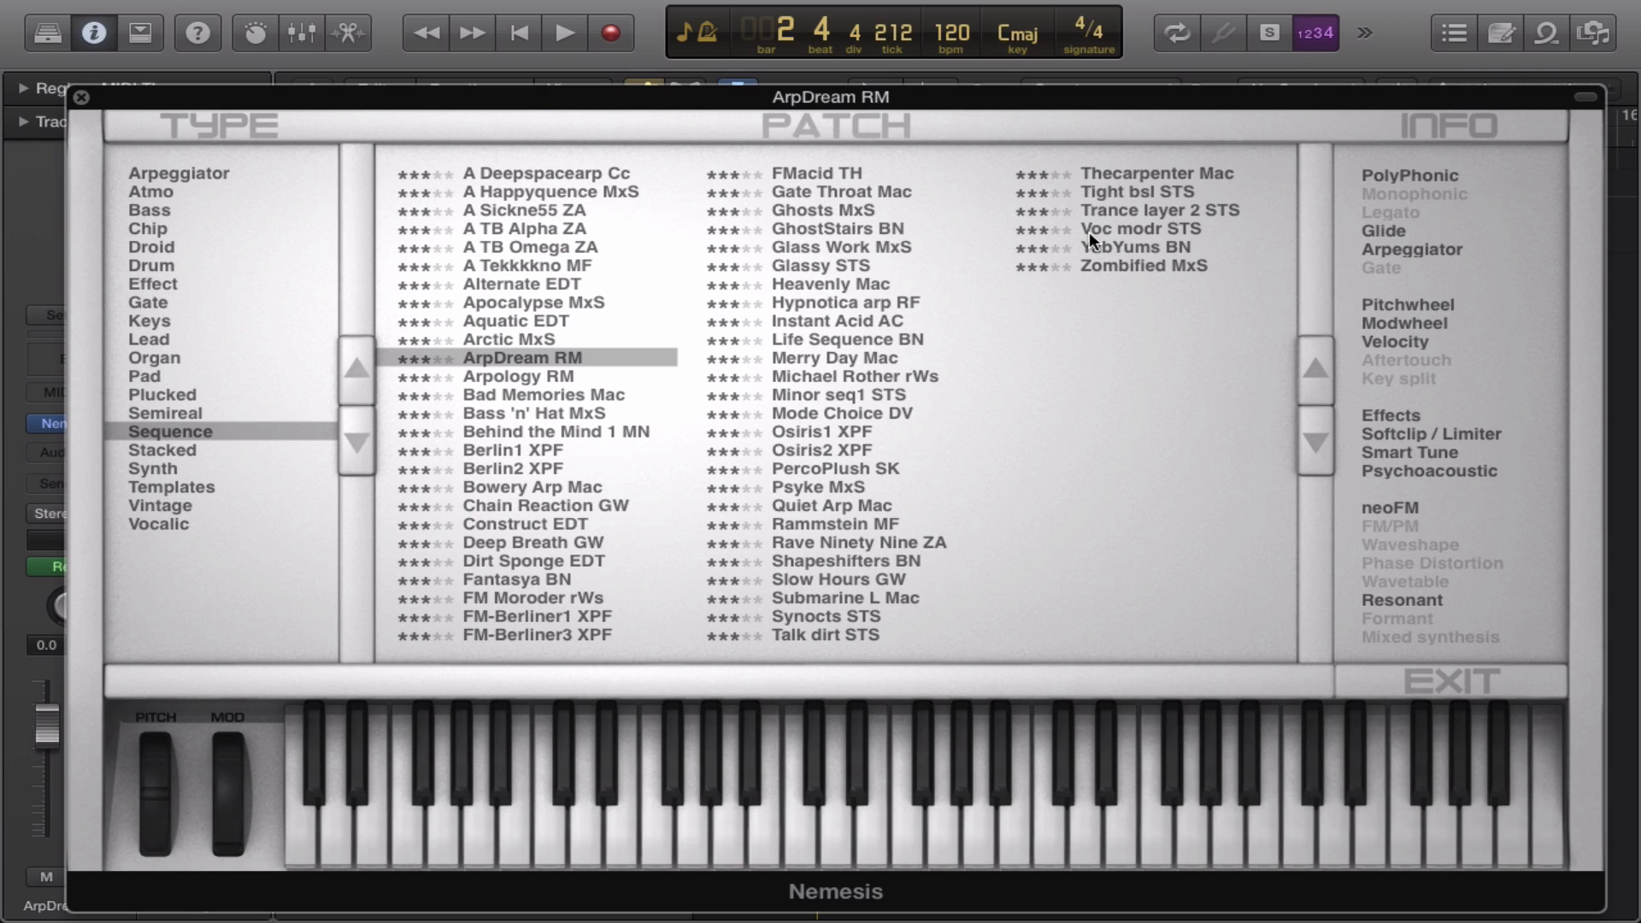
click(1162, 171)
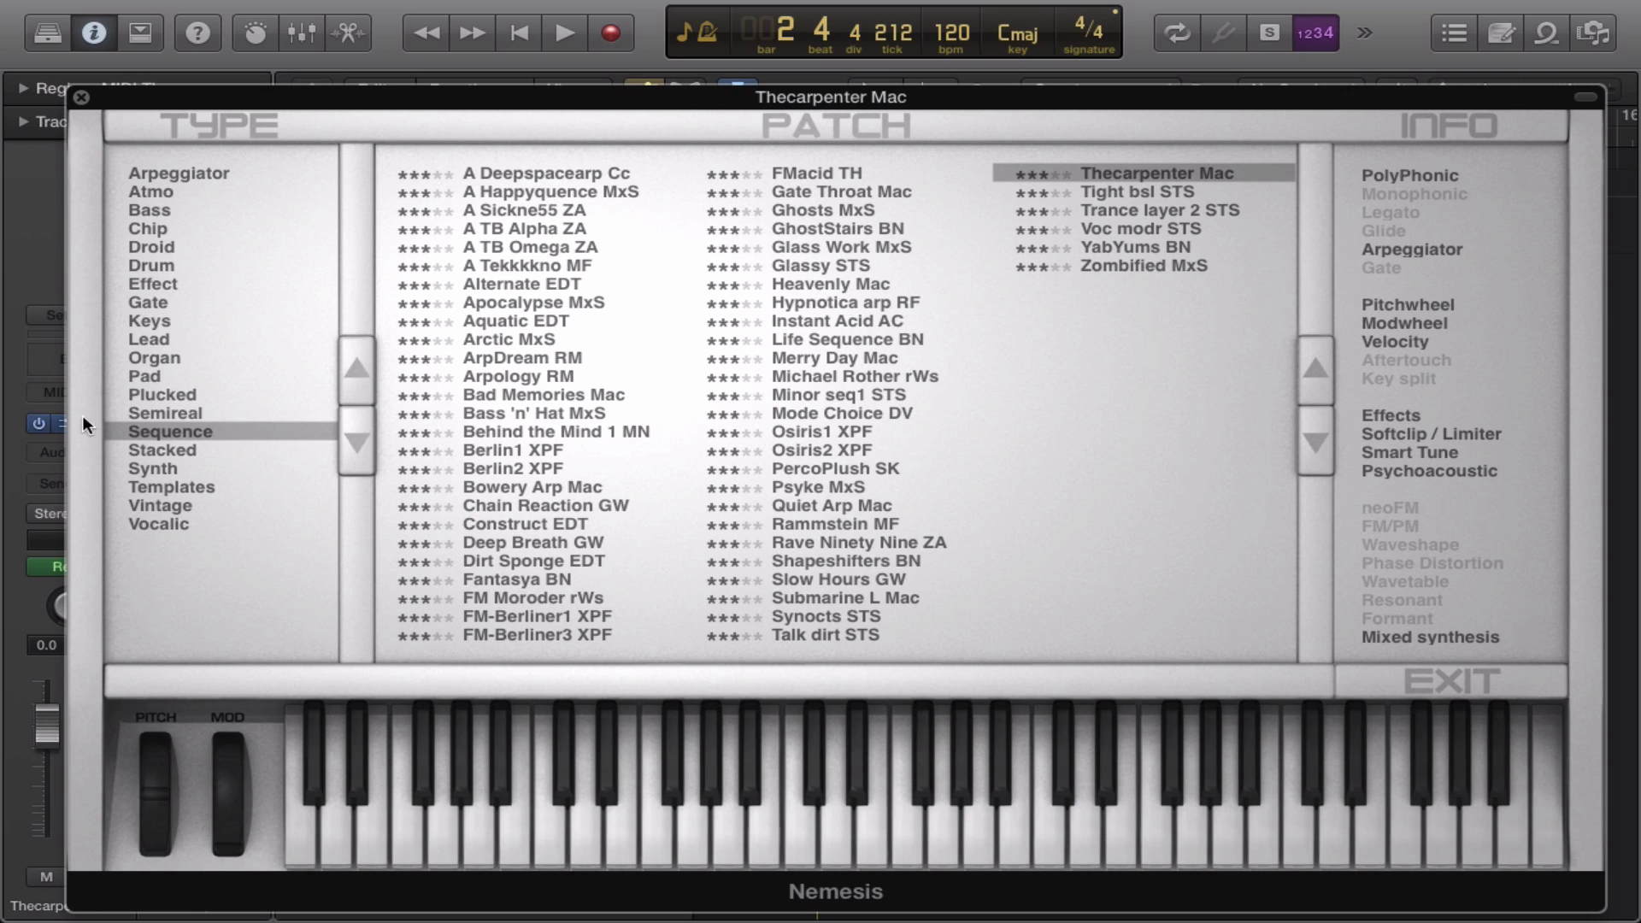
Audition the Stacked patches 2 GrungyChord MF, Chord pike STS, Chordplay 90s BN, ModernThirds MF and TerzGlidePad MF.
click(169, 450)
click(525, 327)
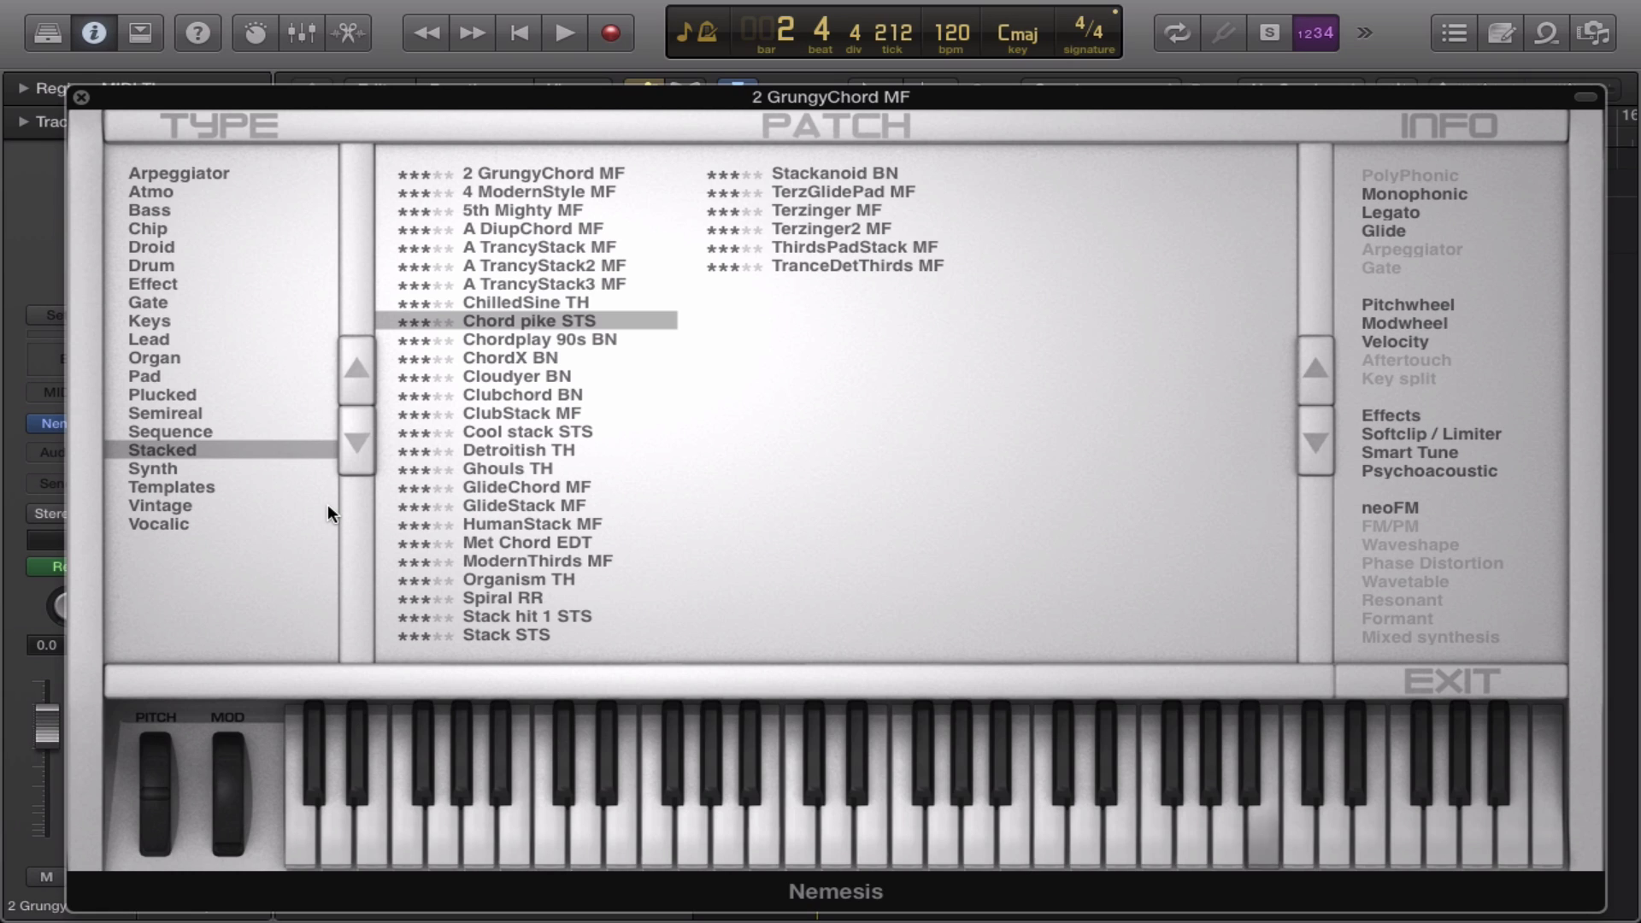
click(497, 337)
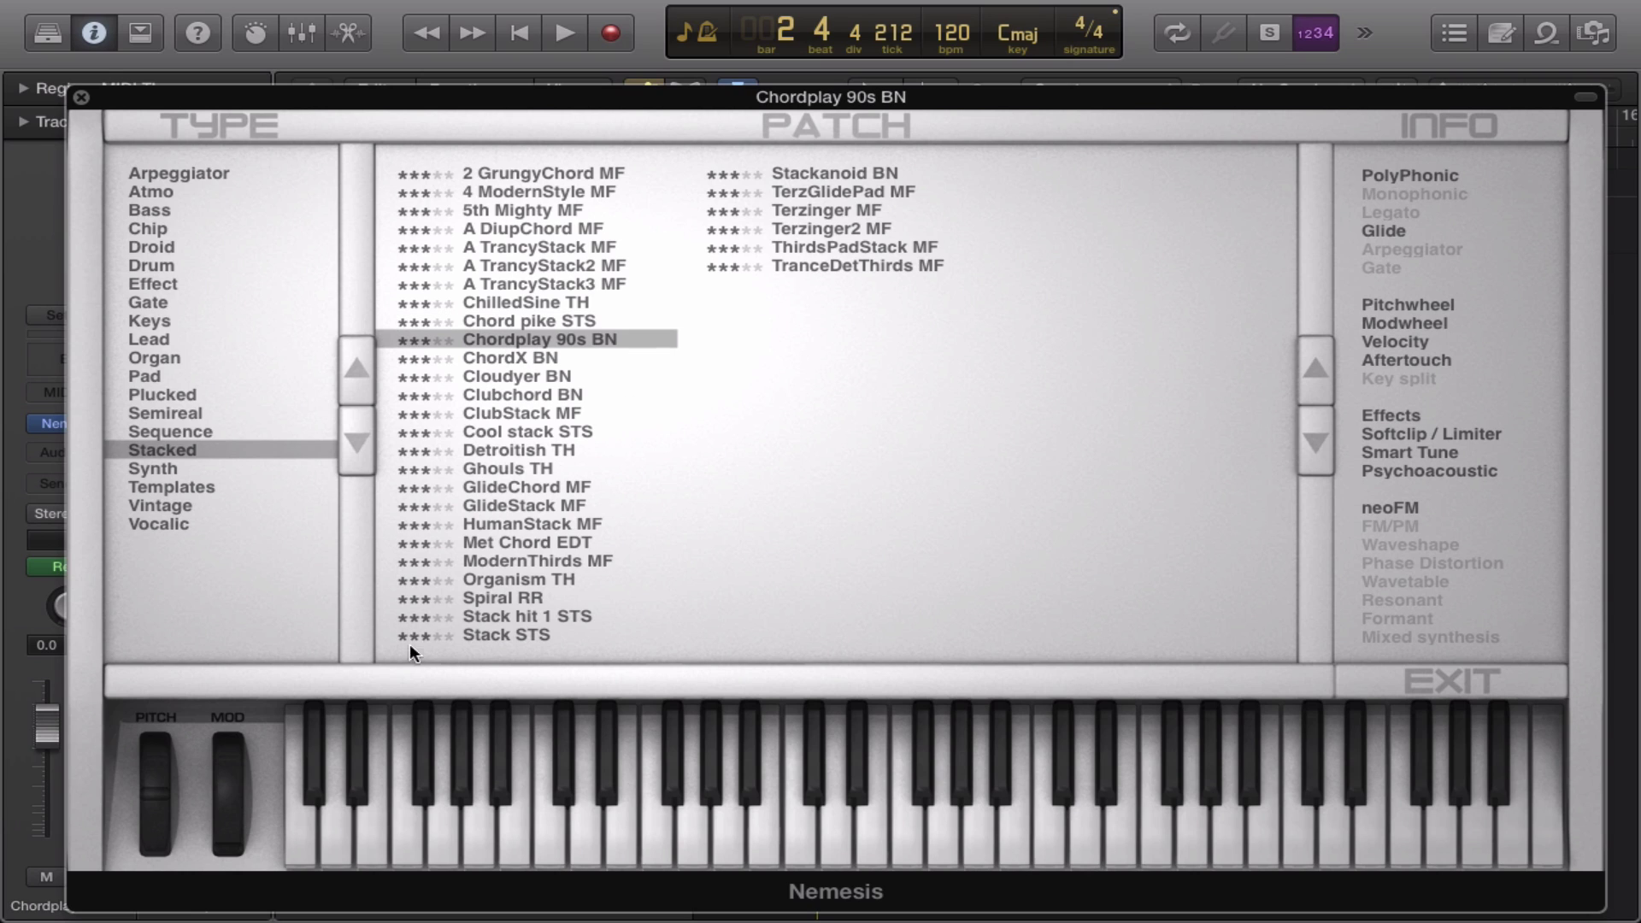
click(495, 562)
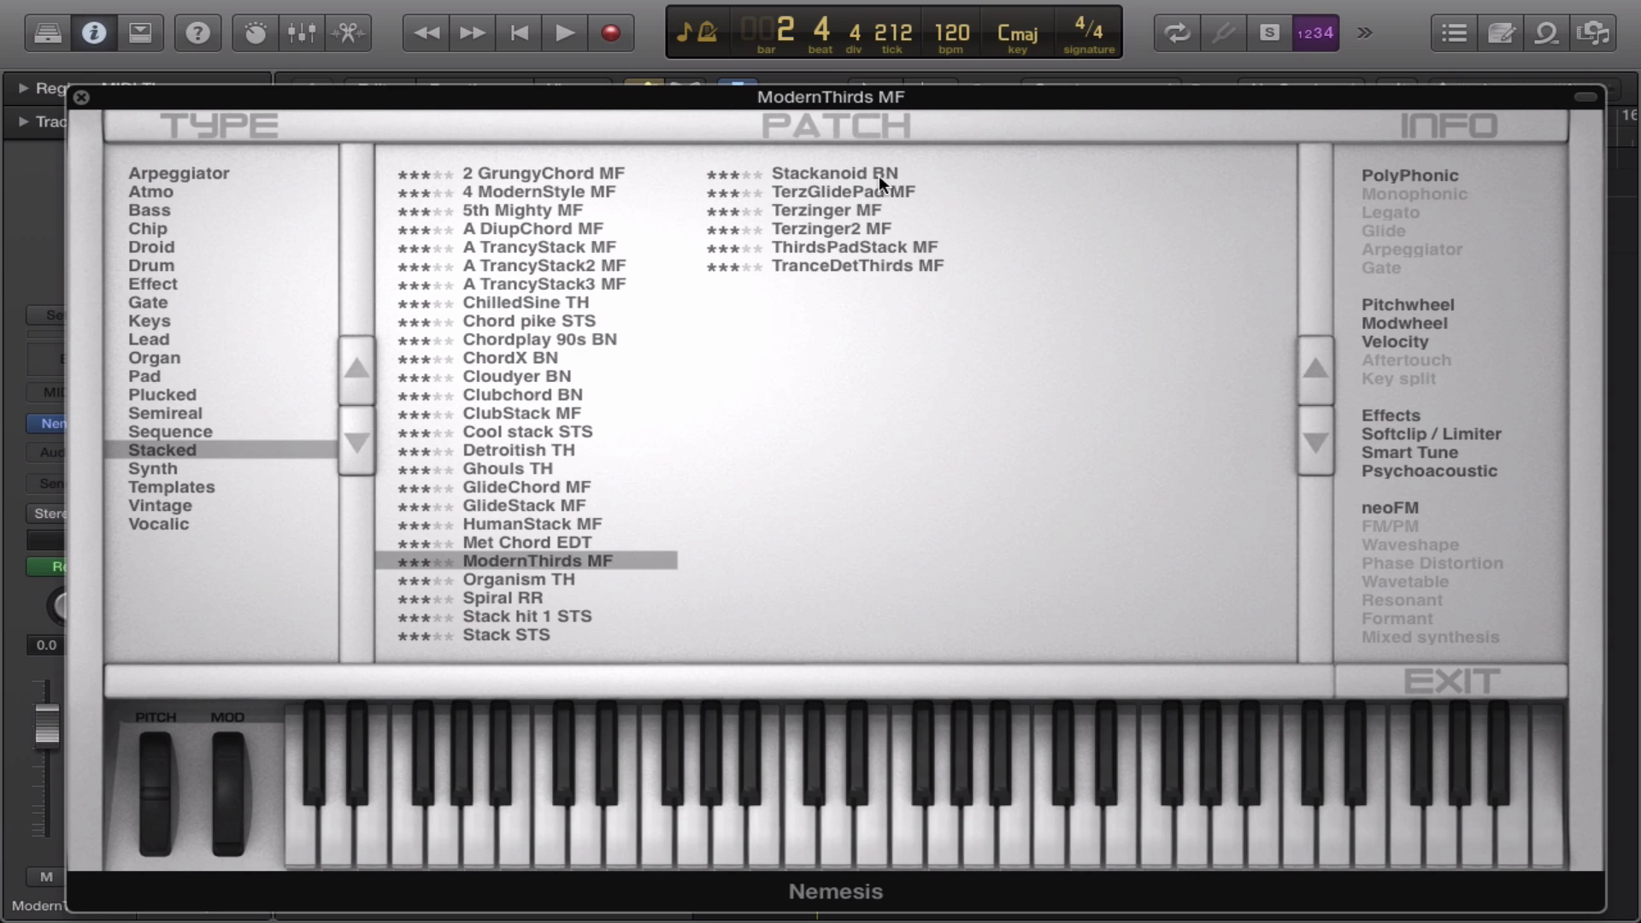
click(853, 188)
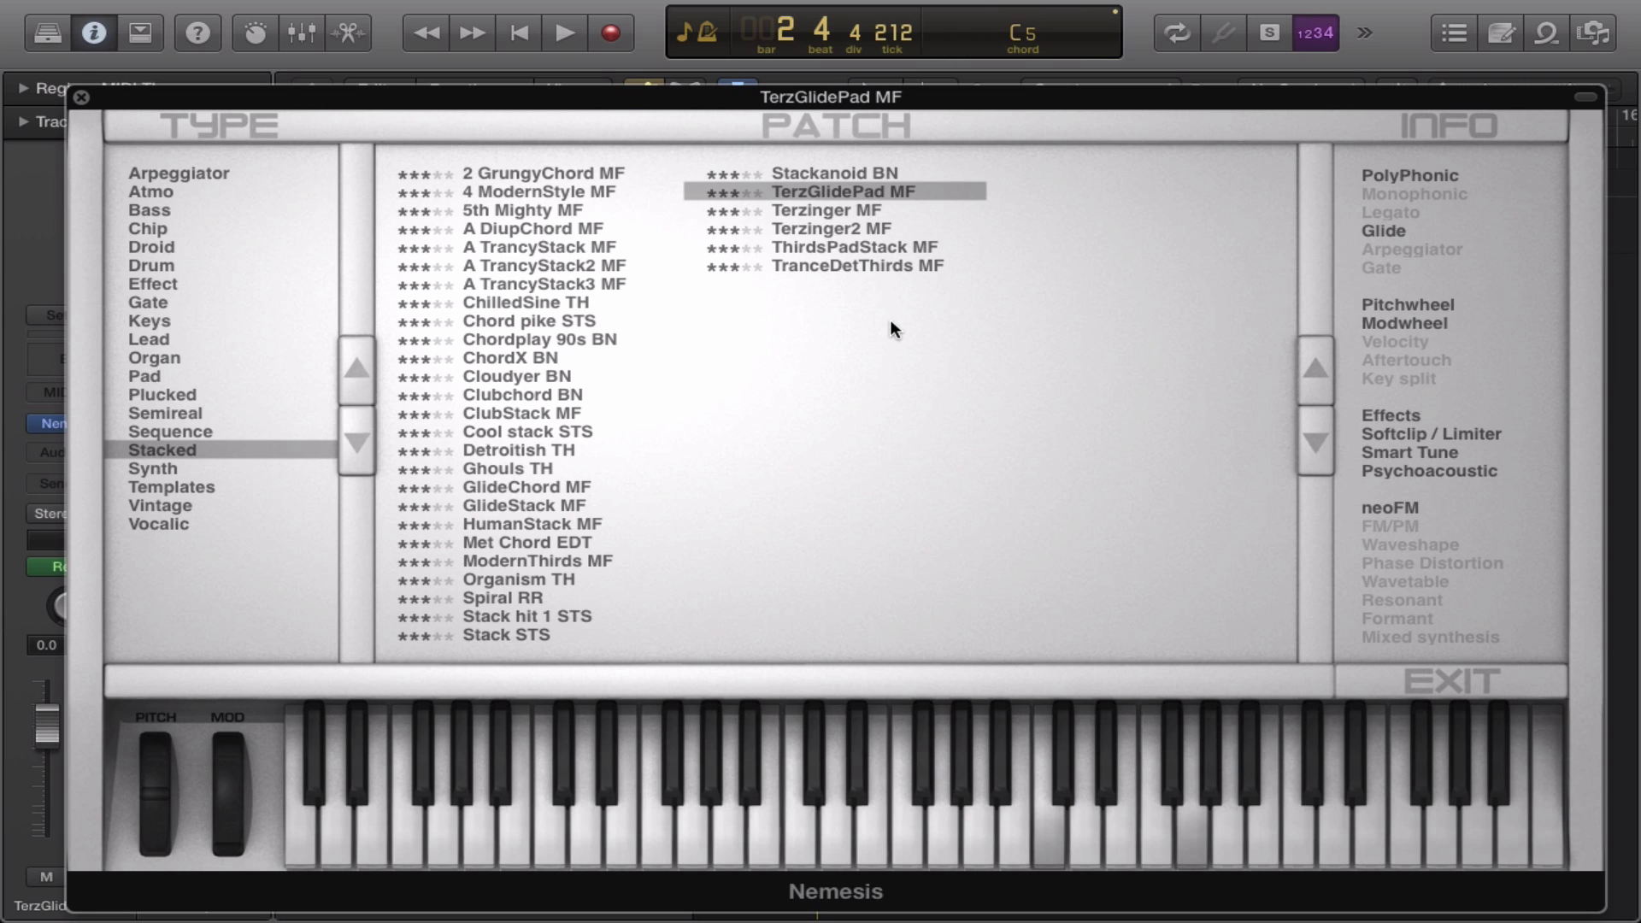
Audition the Synth patches A NuHoover MF, A Morphina MxS, A WobbleHoover MF, Apogee EDT, Old2New BN, Zakkon's Keys DV, Formant Frog MxS and Sundown MF.
click(197, 478)
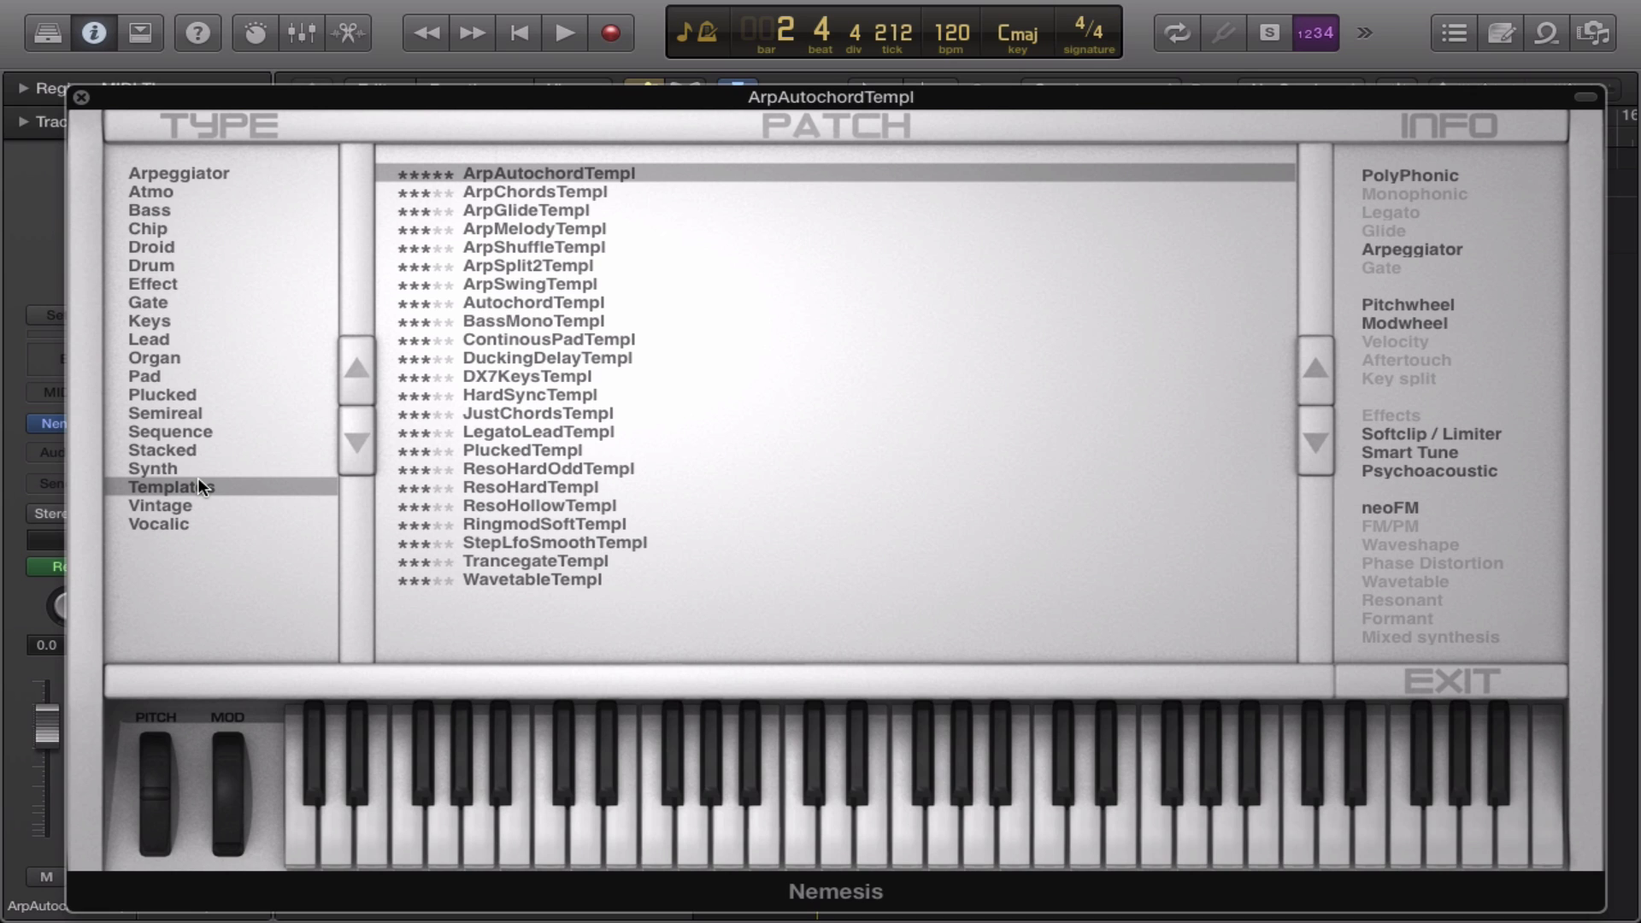
click(166, 469)
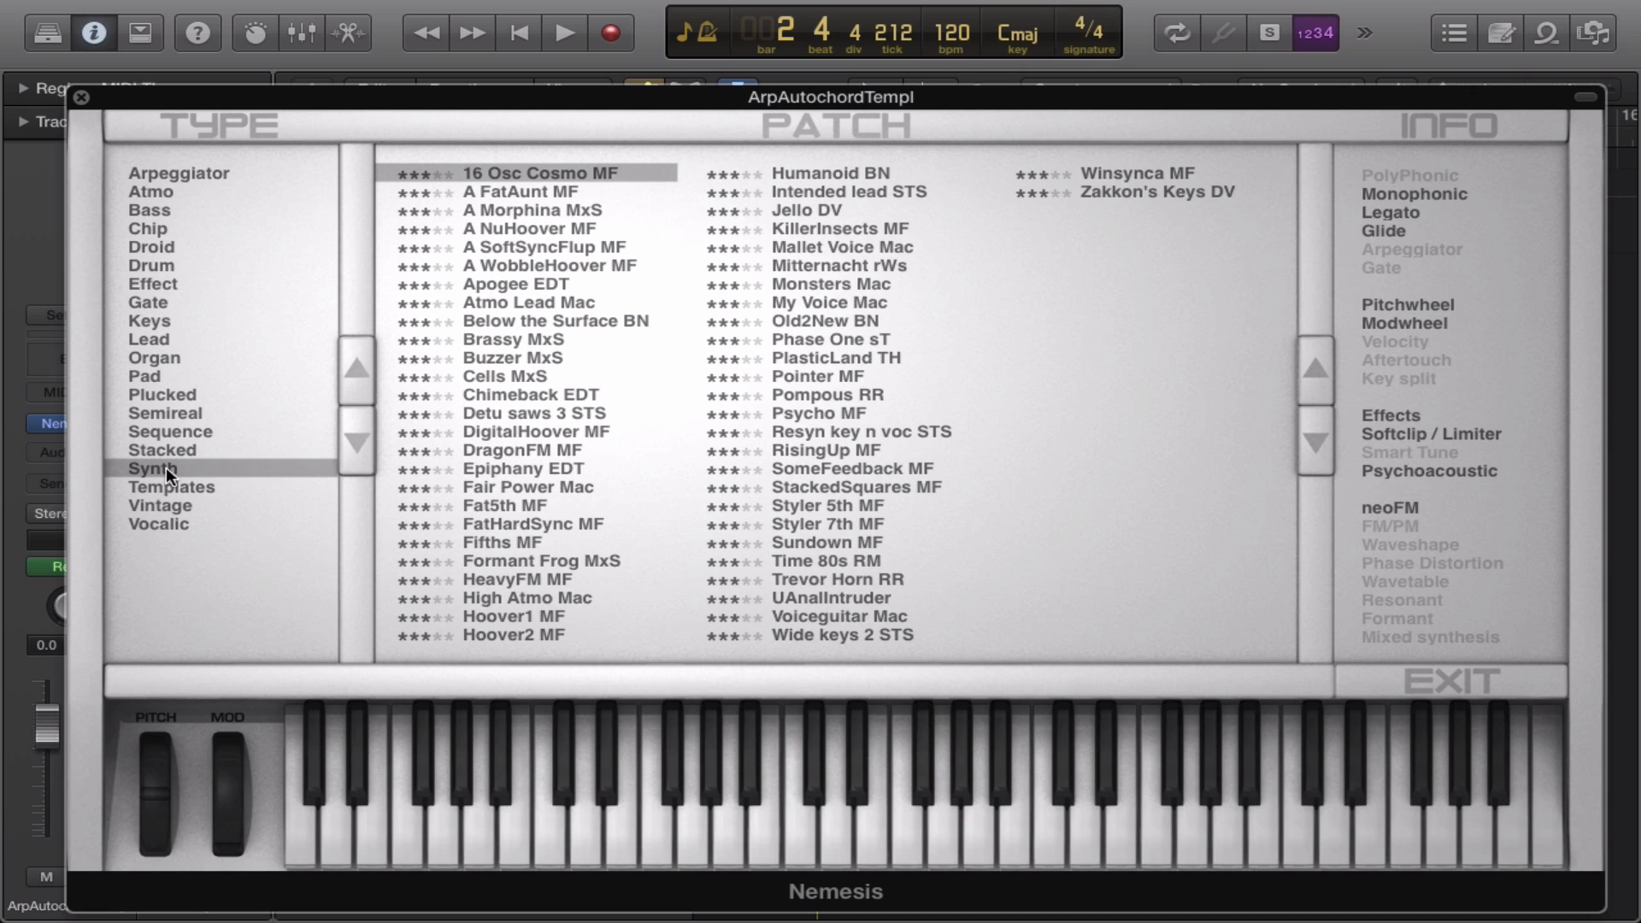
click(545, 229)
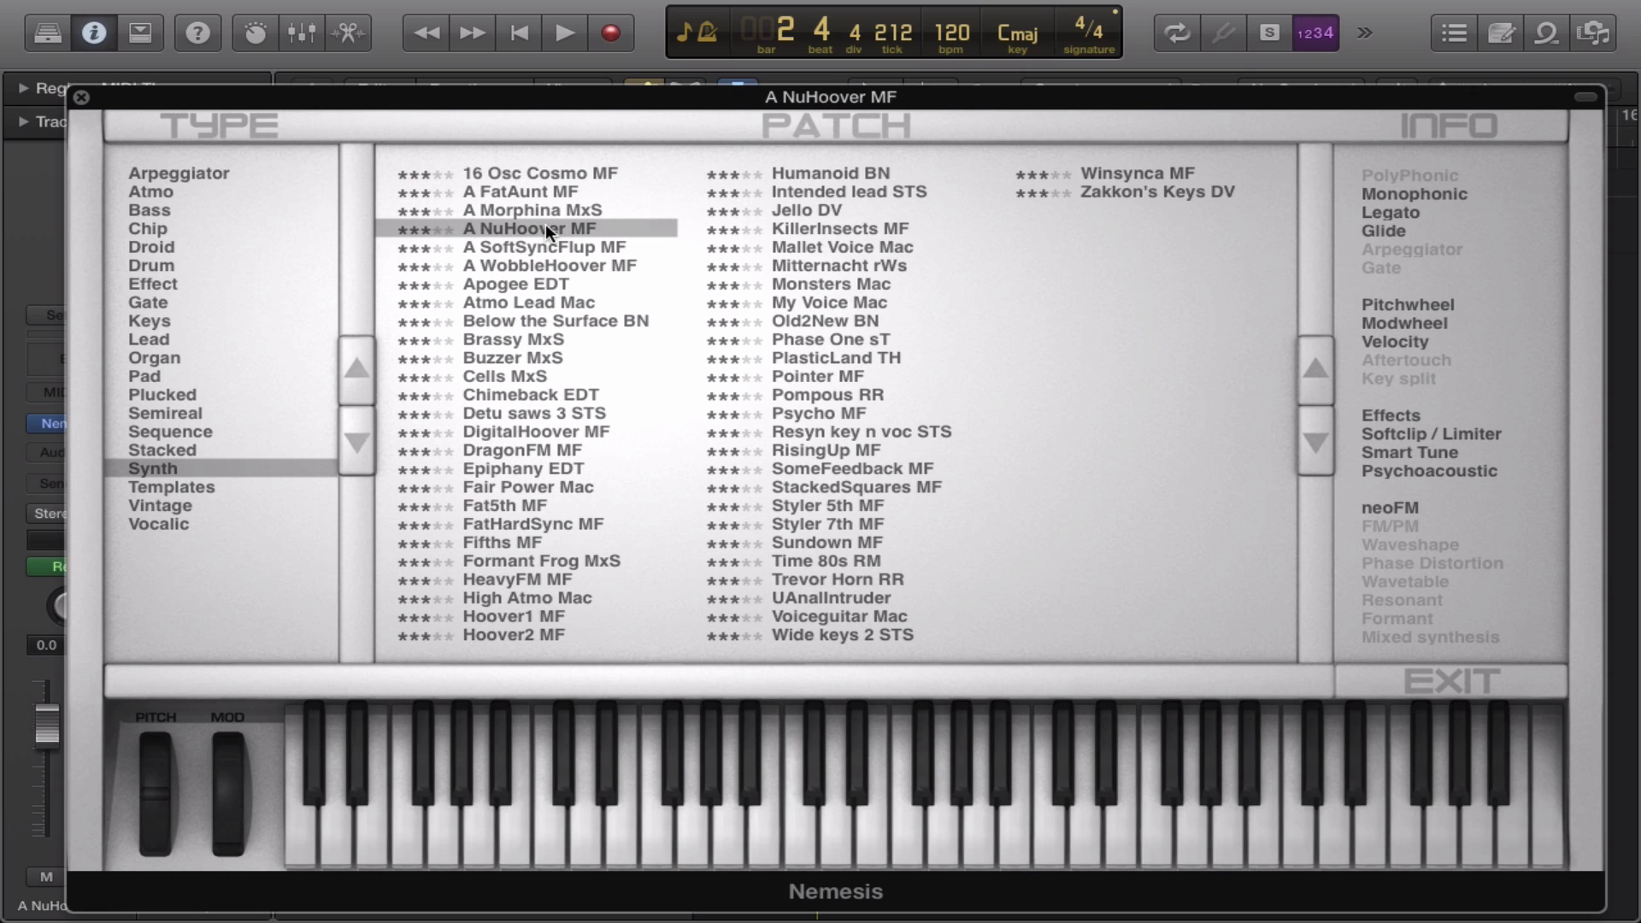
click(577, 210)
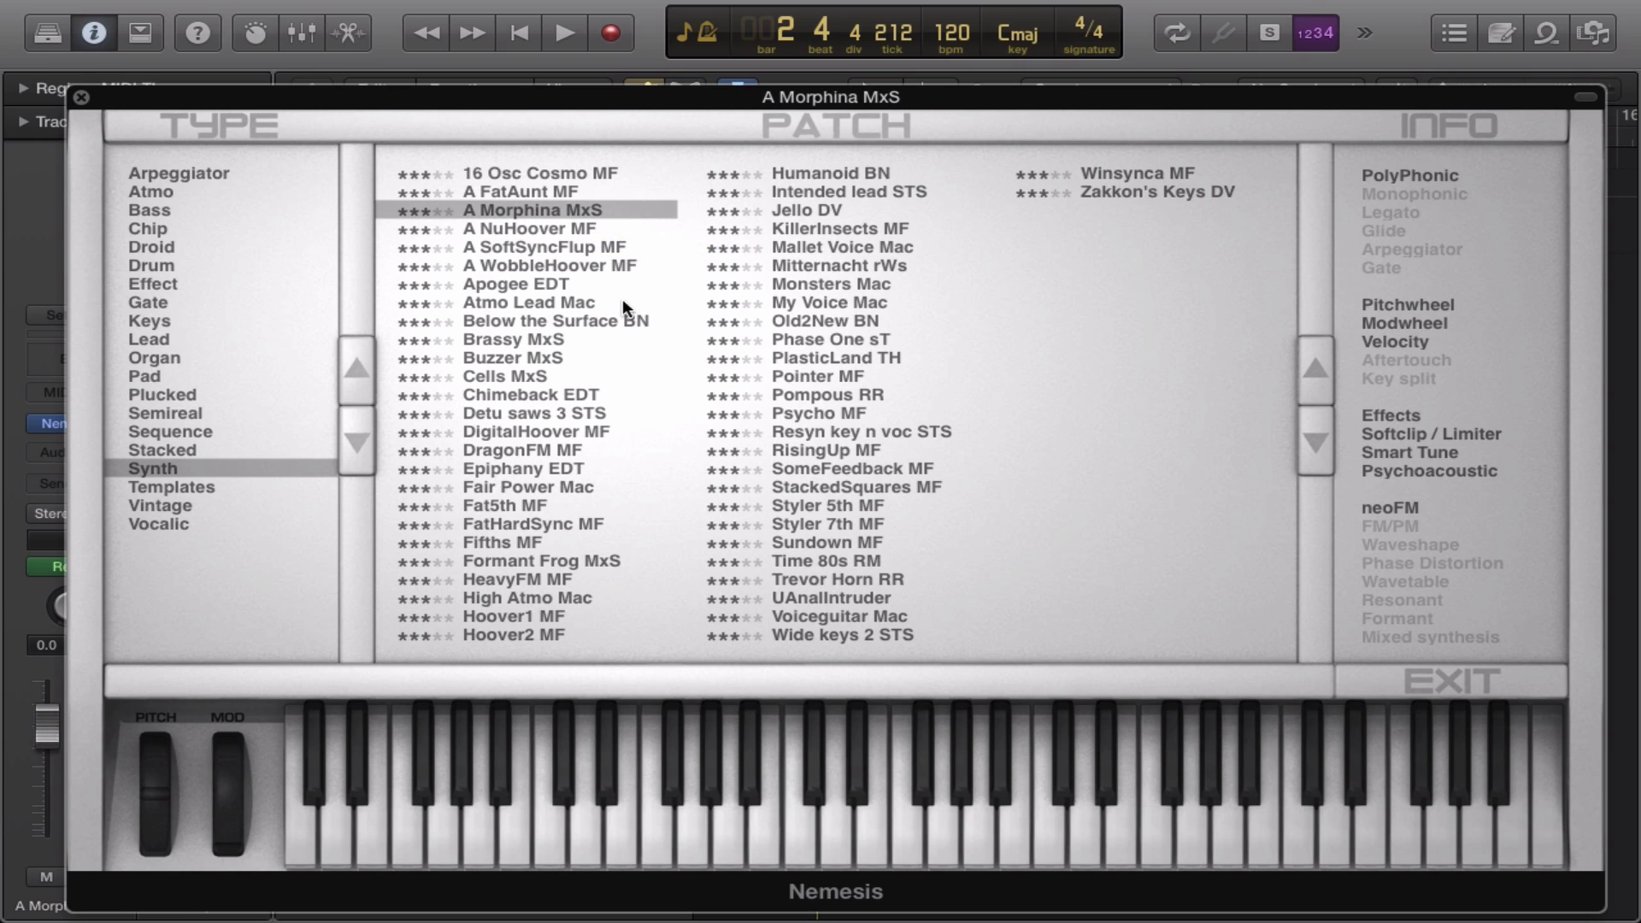
click(511, 267)
click(482, 278)
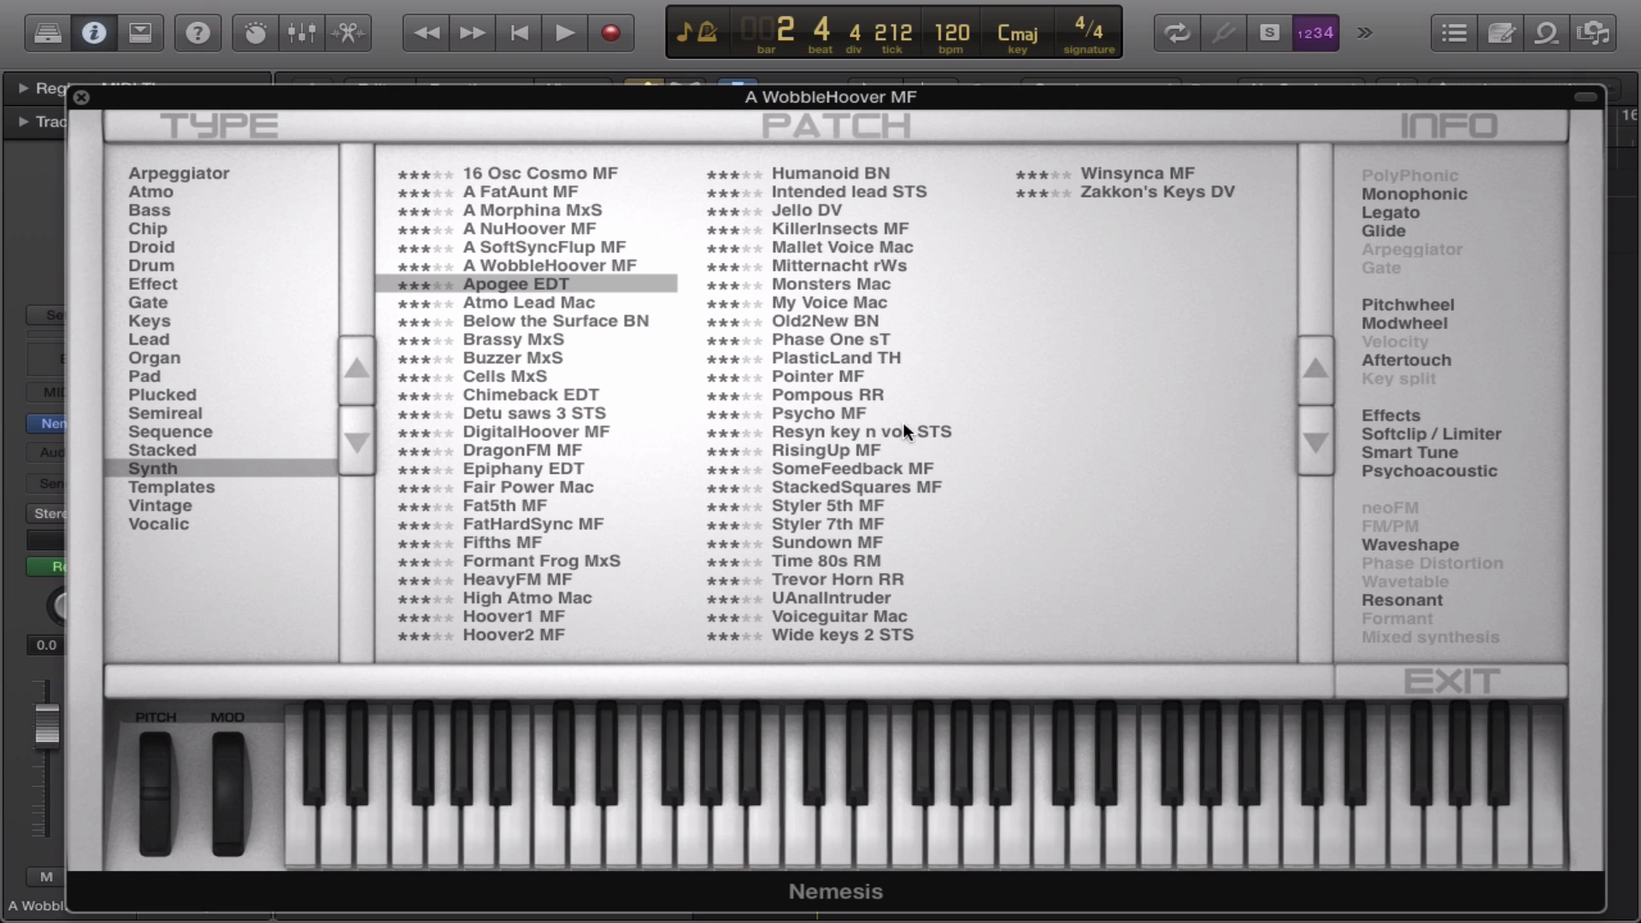
click(854, 321)
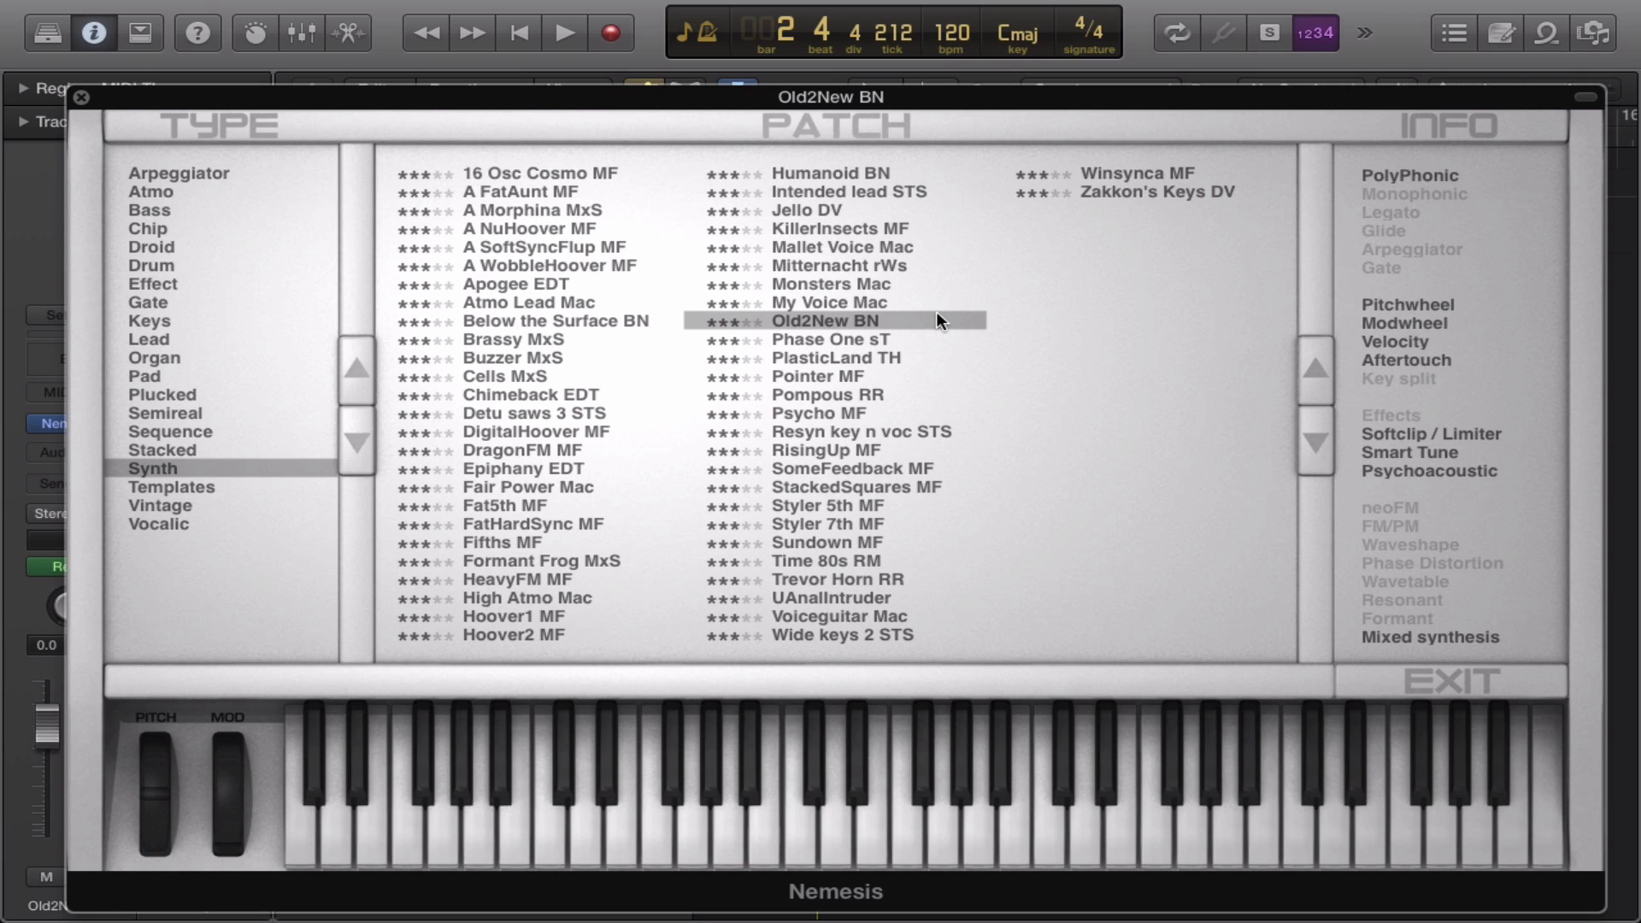
click(1172, 191)
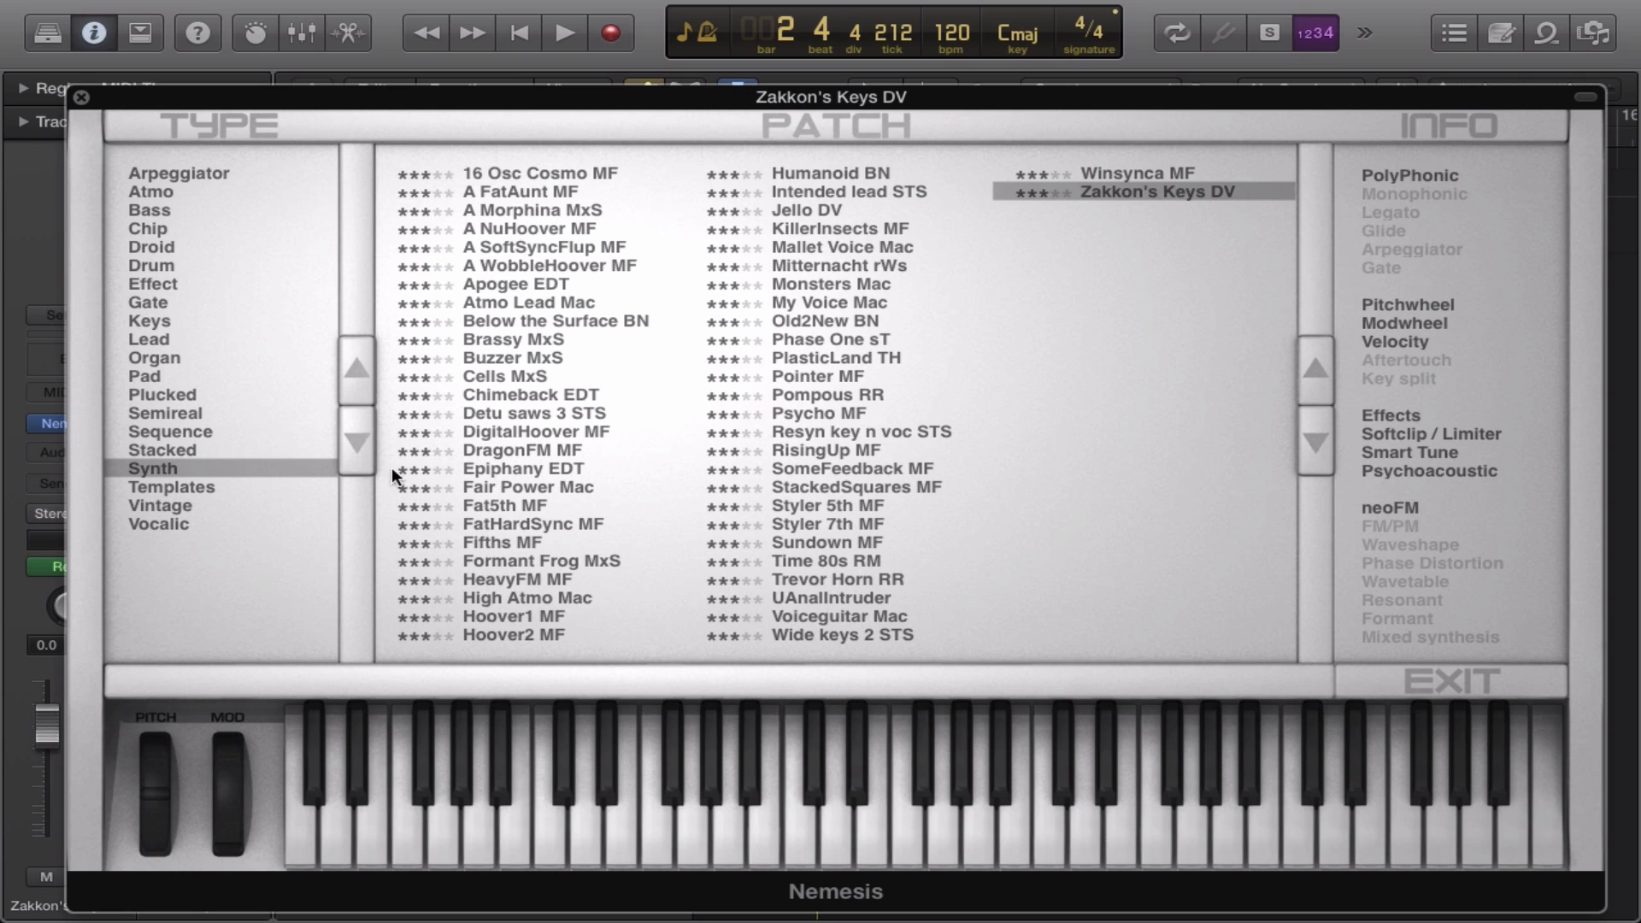
click(527, 562)
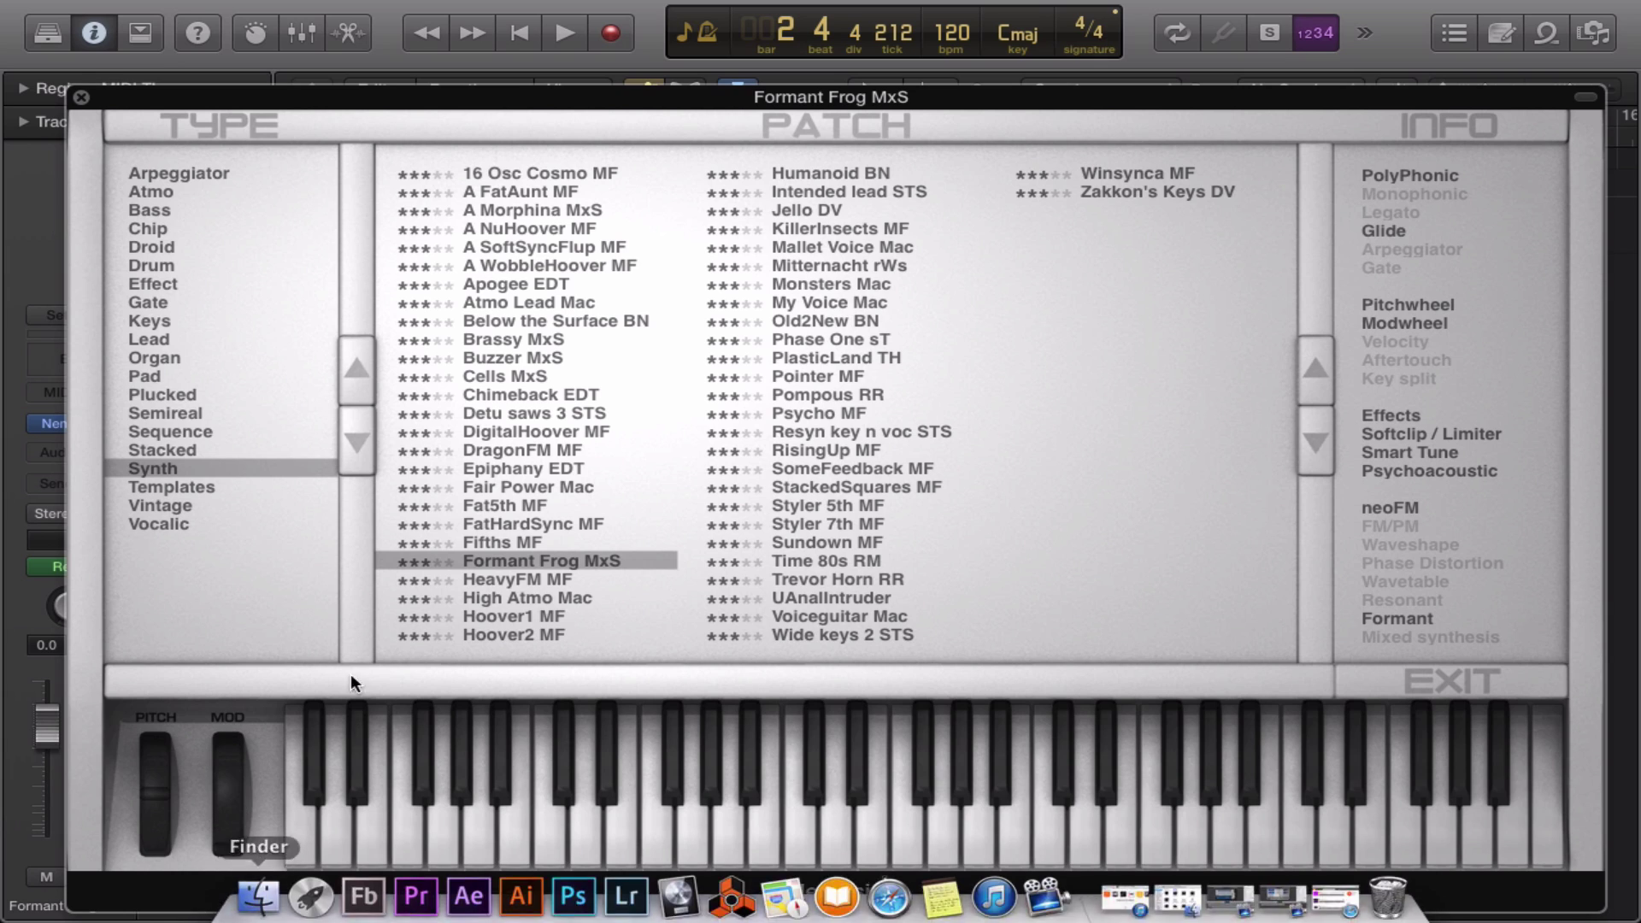
click(848, 540)
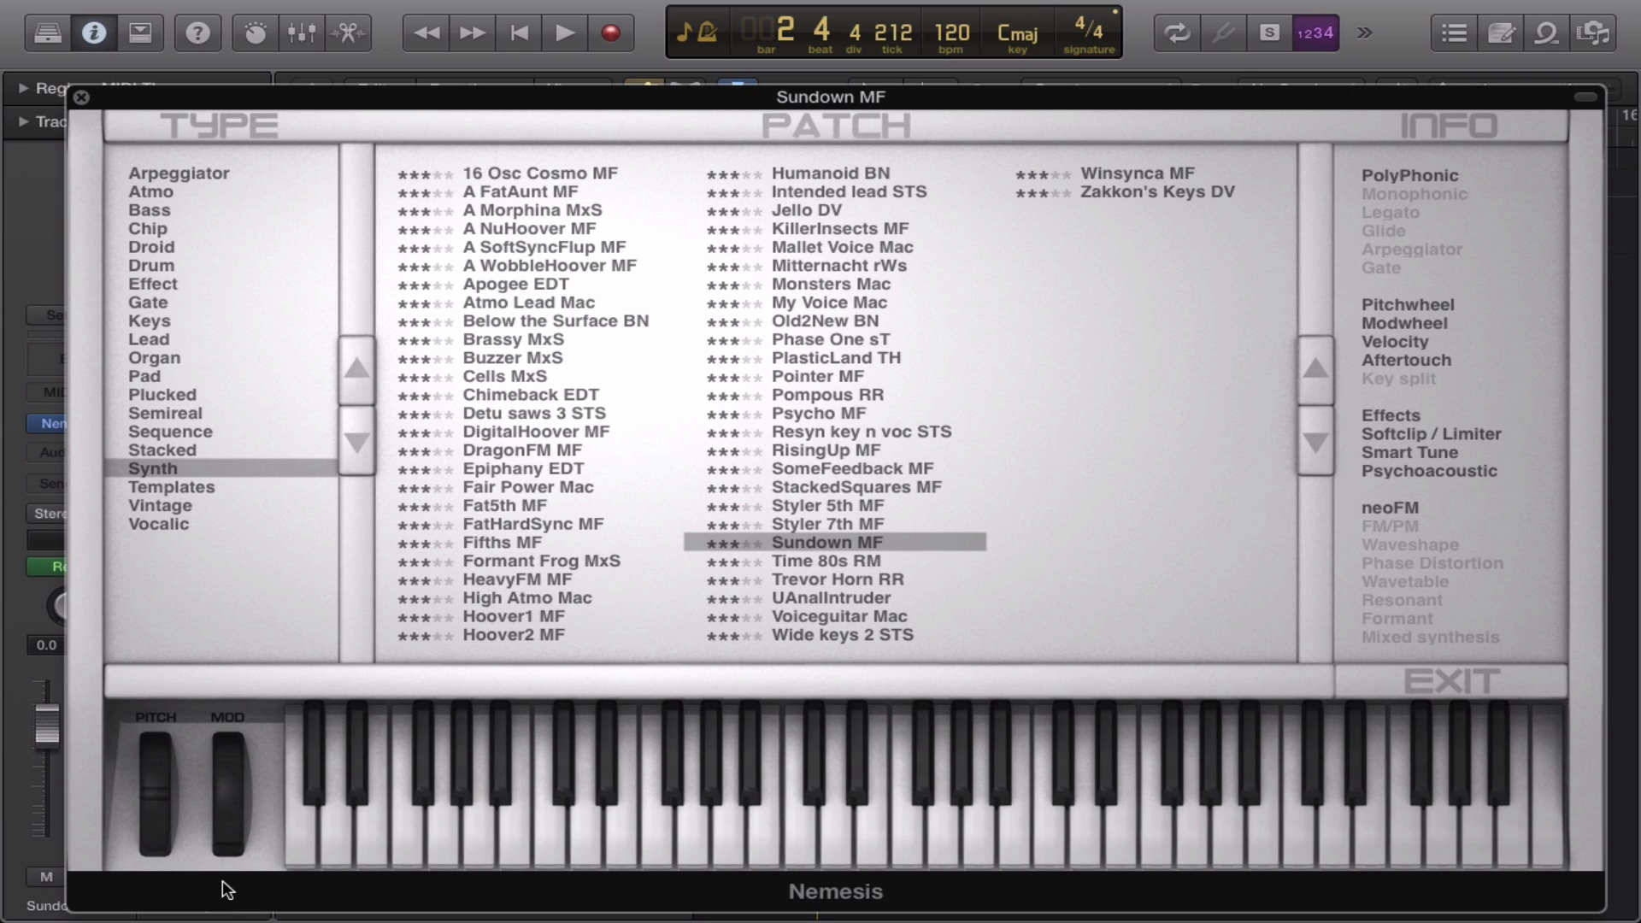
Audition the Templates patches WavetableTempl, TrancegateTempl and PluckedTempl.
click(192, 505)
click(182, 487)
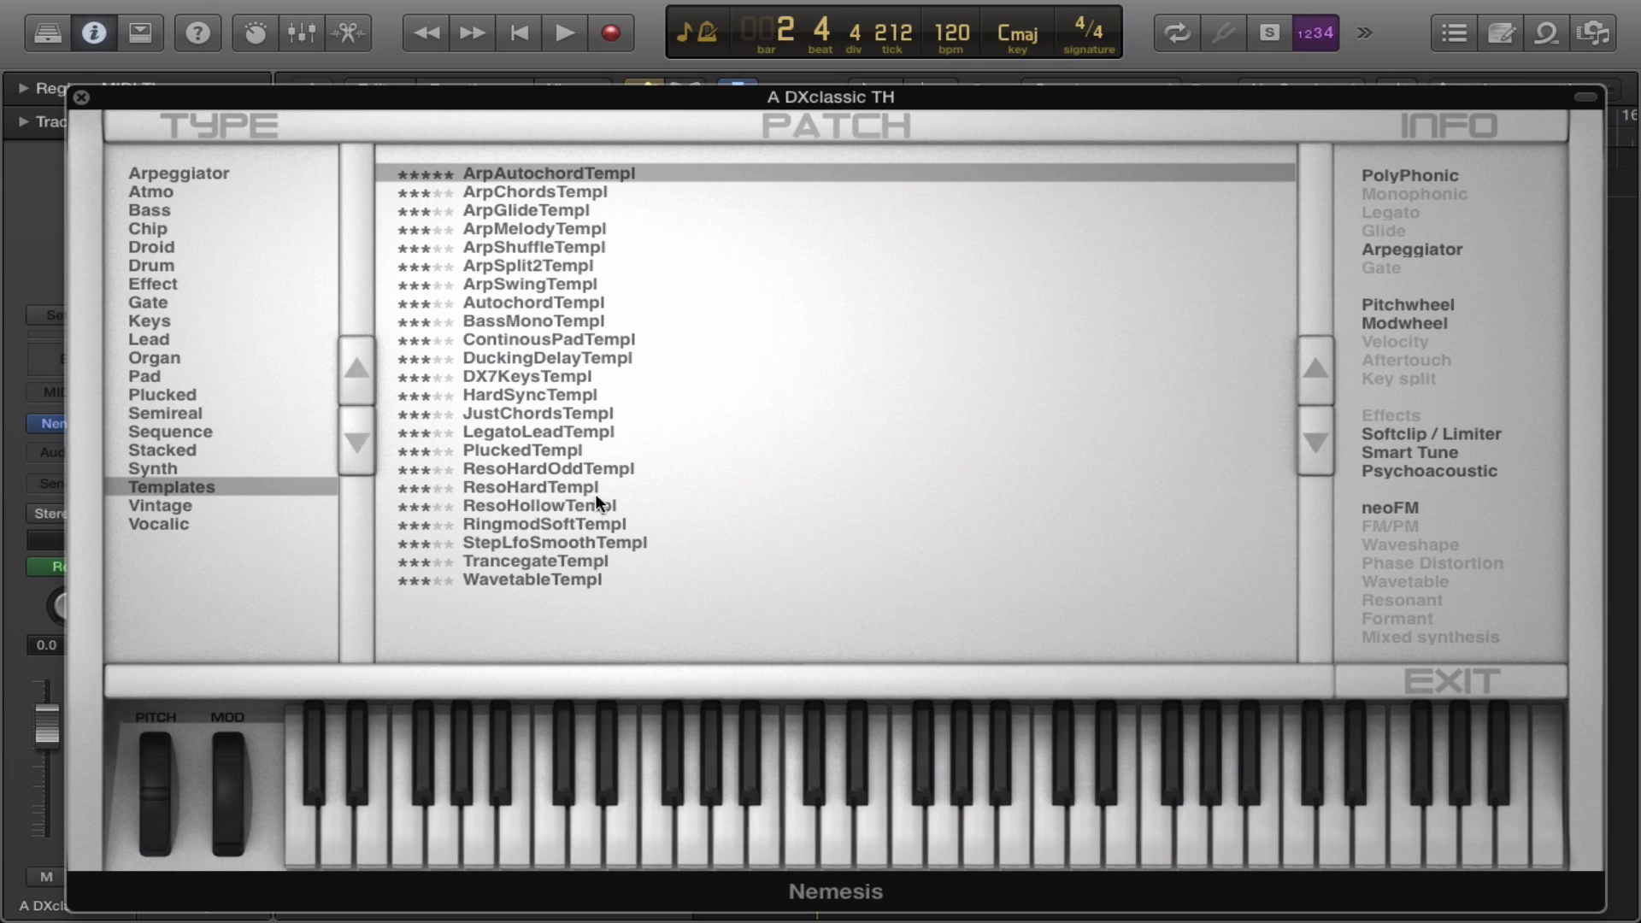
click(573, 578)
click(545, 555)
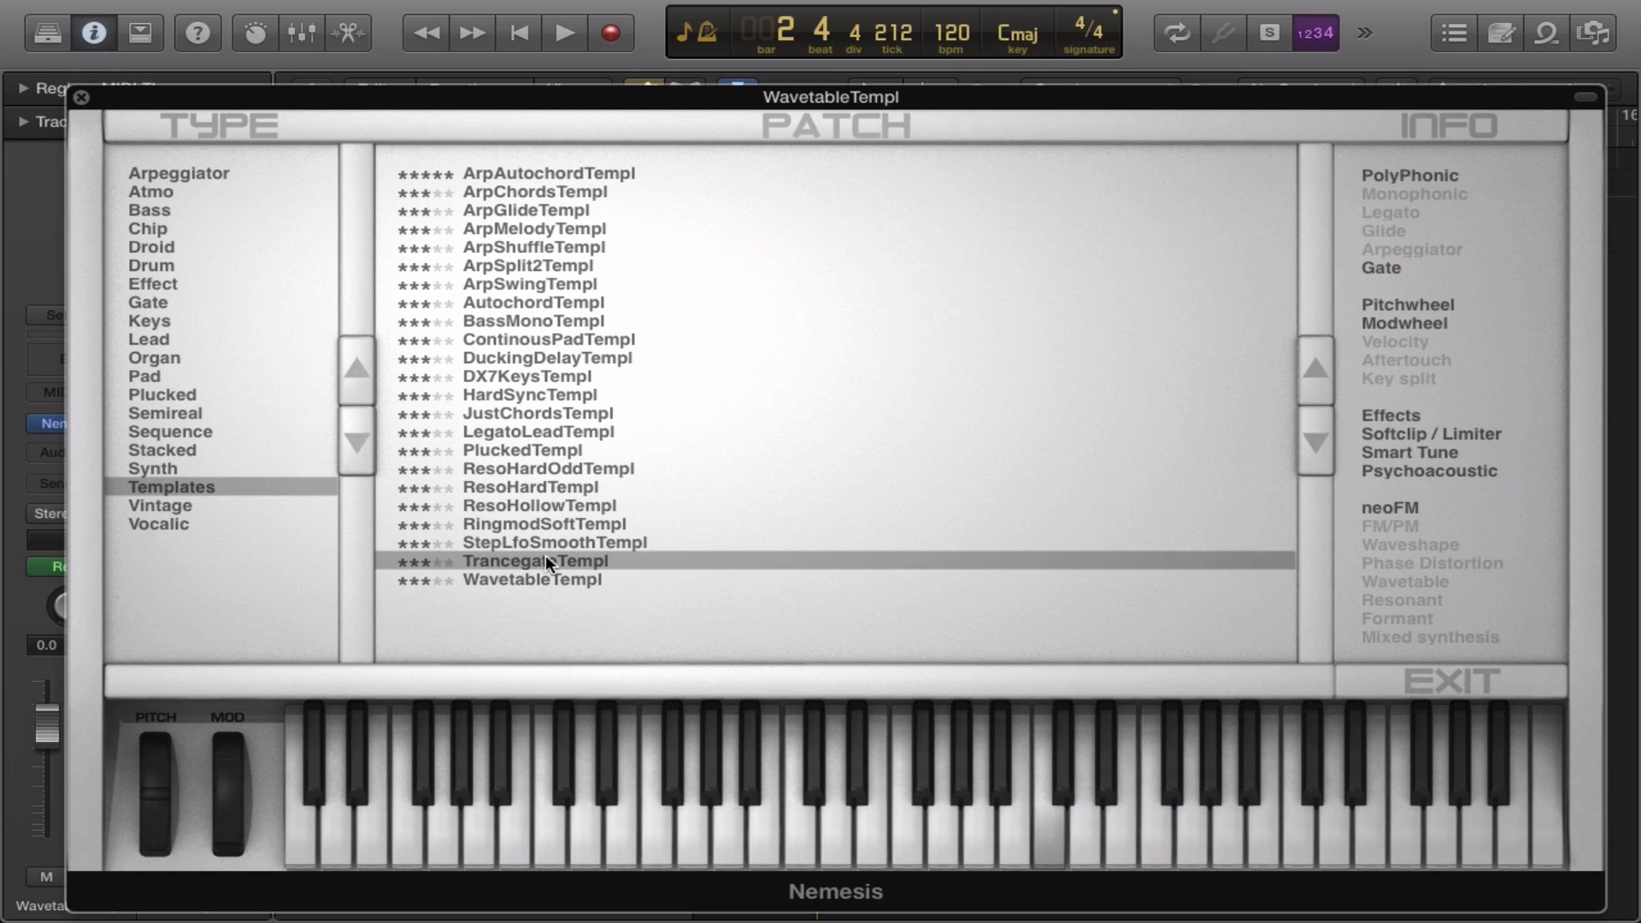
click(531, 448)
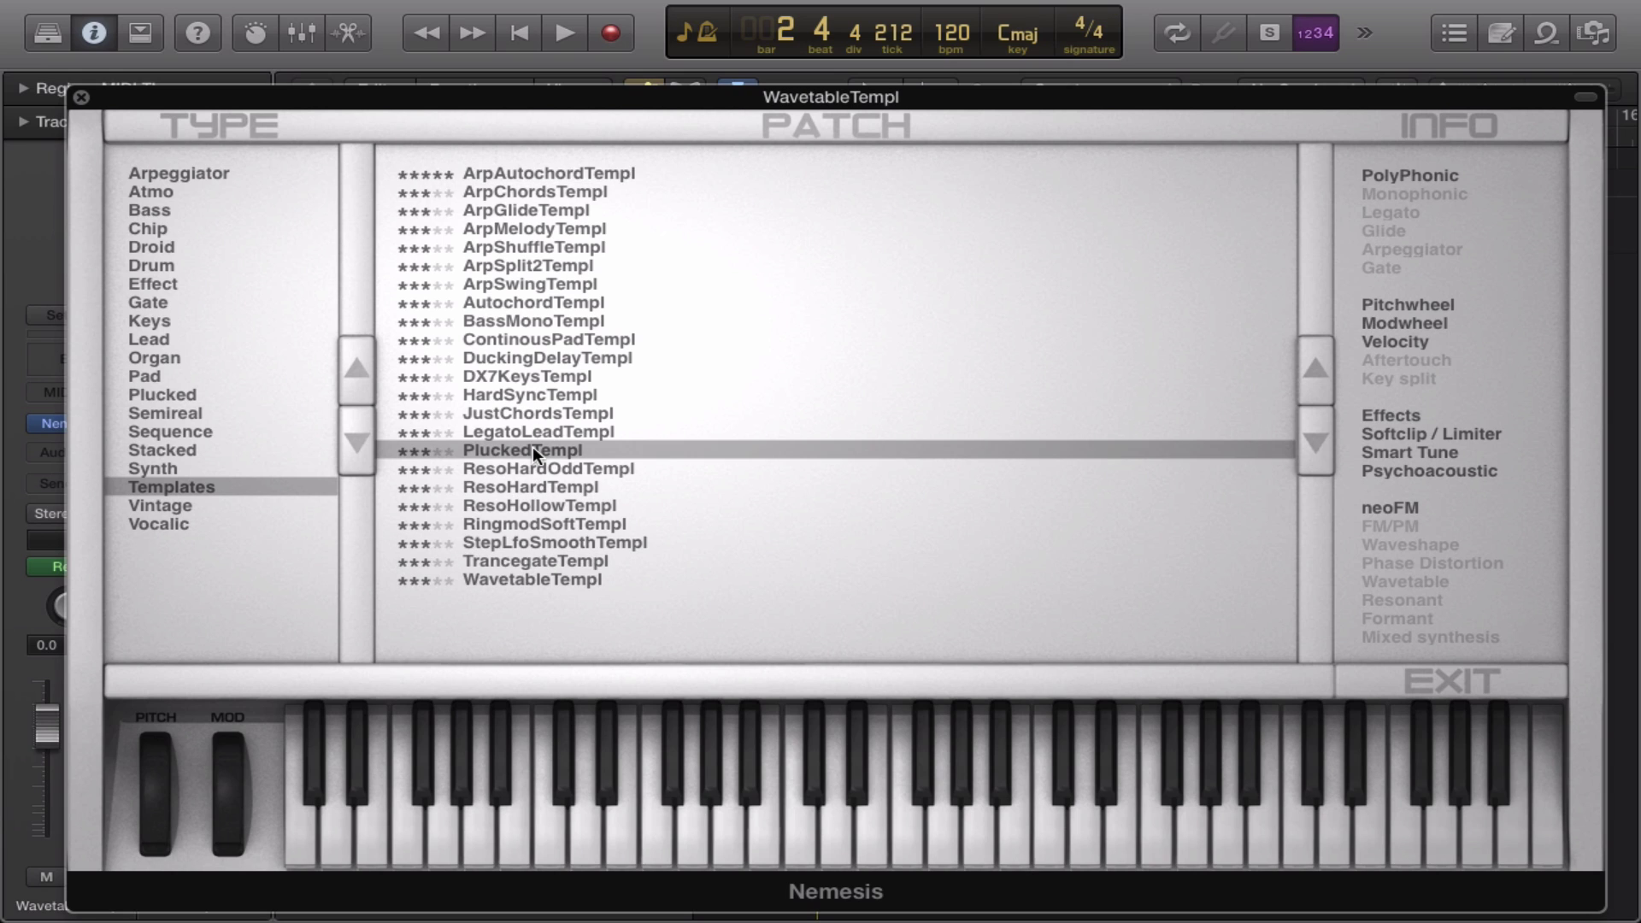
Audition the Vintage patches A DXclassic TH, Chimes1 MF, Carousel BN, Daybreak EDT, DX Fantasy MF, DX Lead RR, DX SpinetStrings TH and To Astral STS.
click(174, 502)
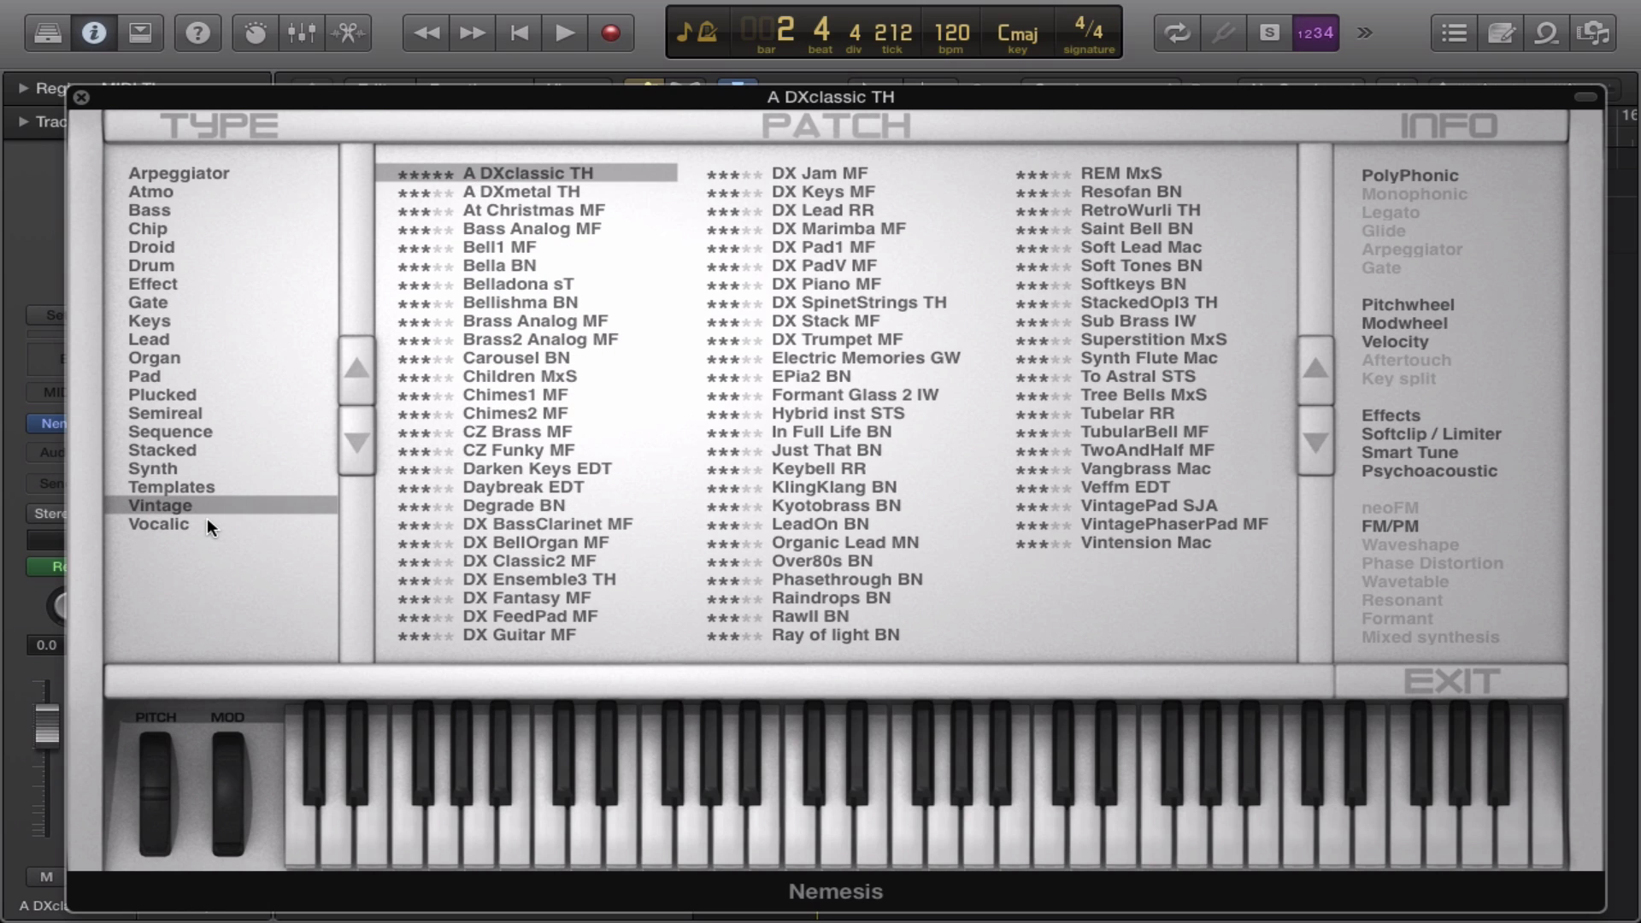
click(482, 400)
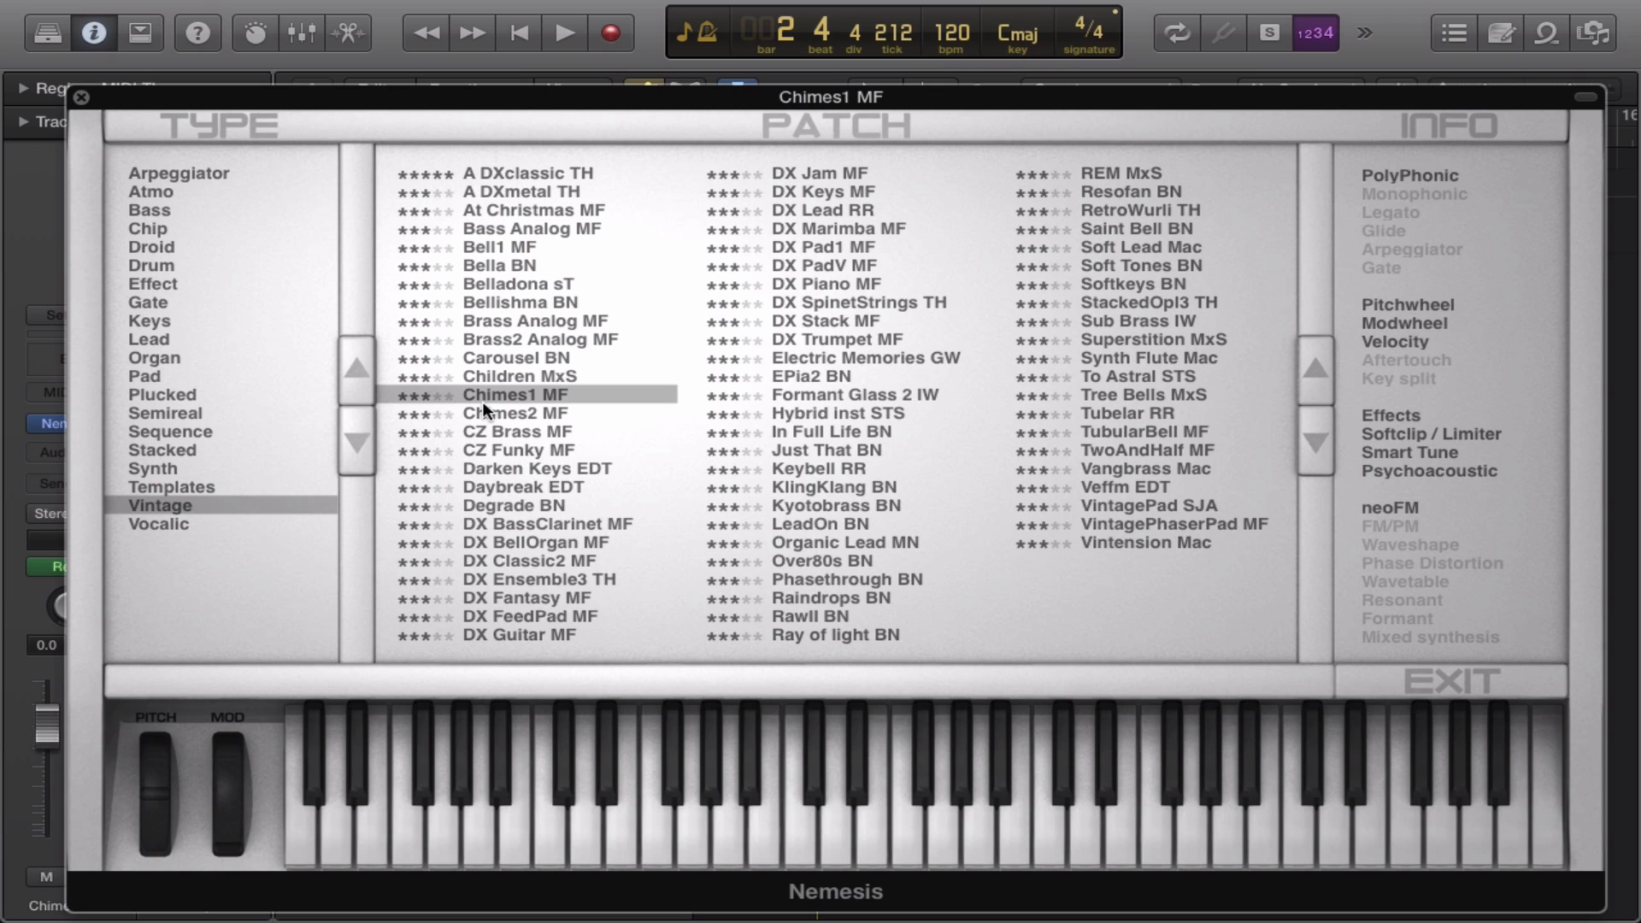
click(551, 357)
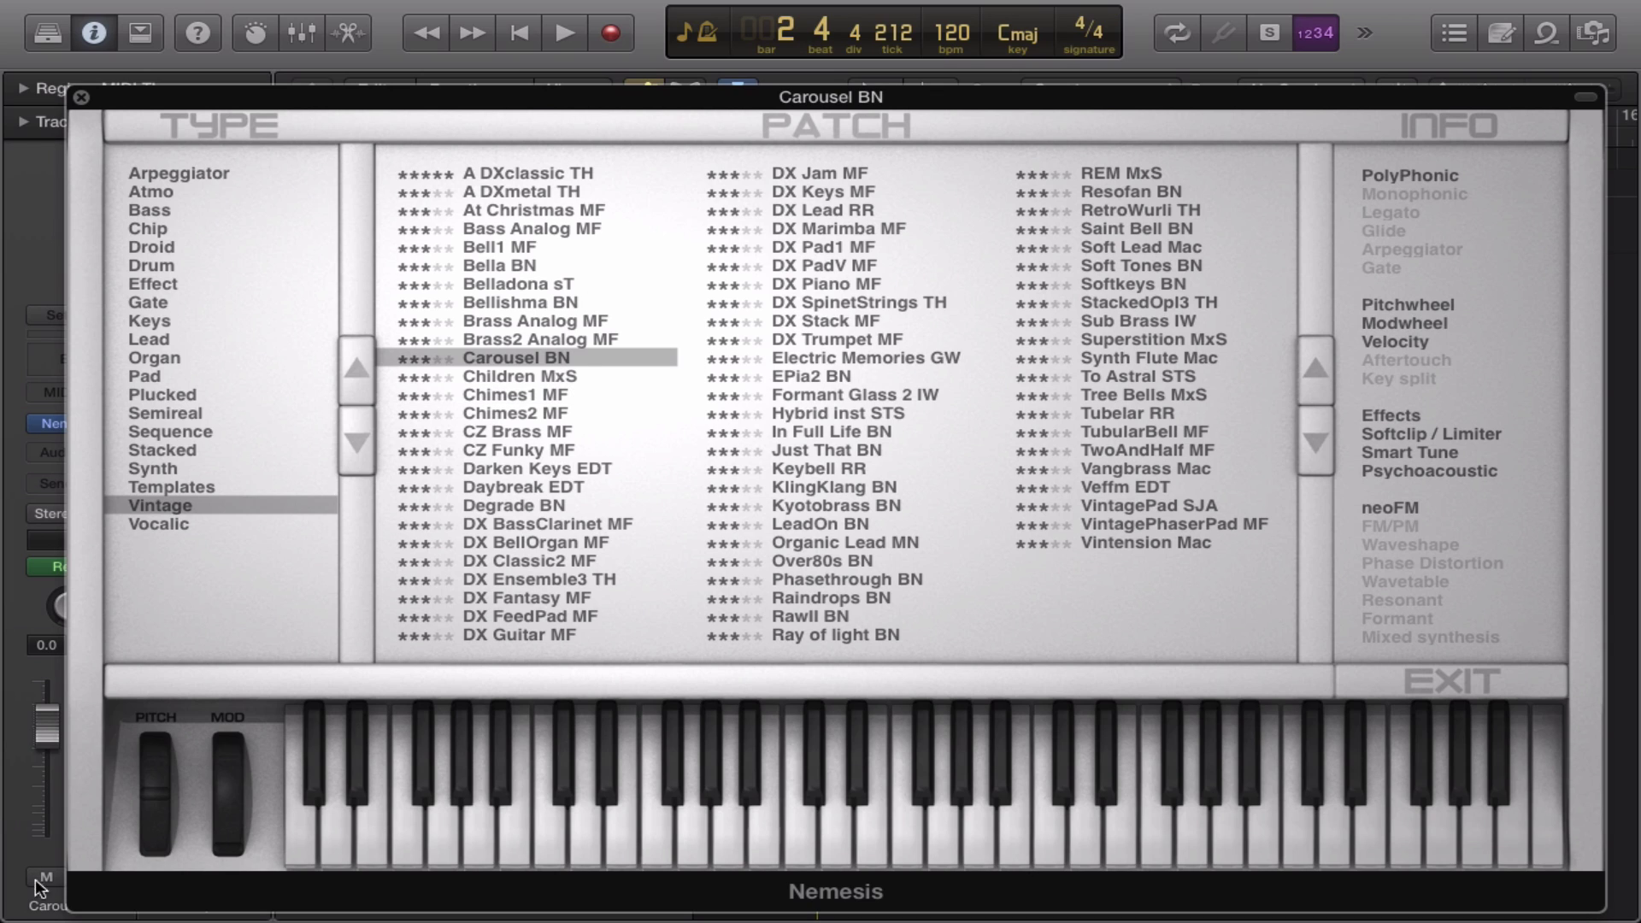
click(537, 487)
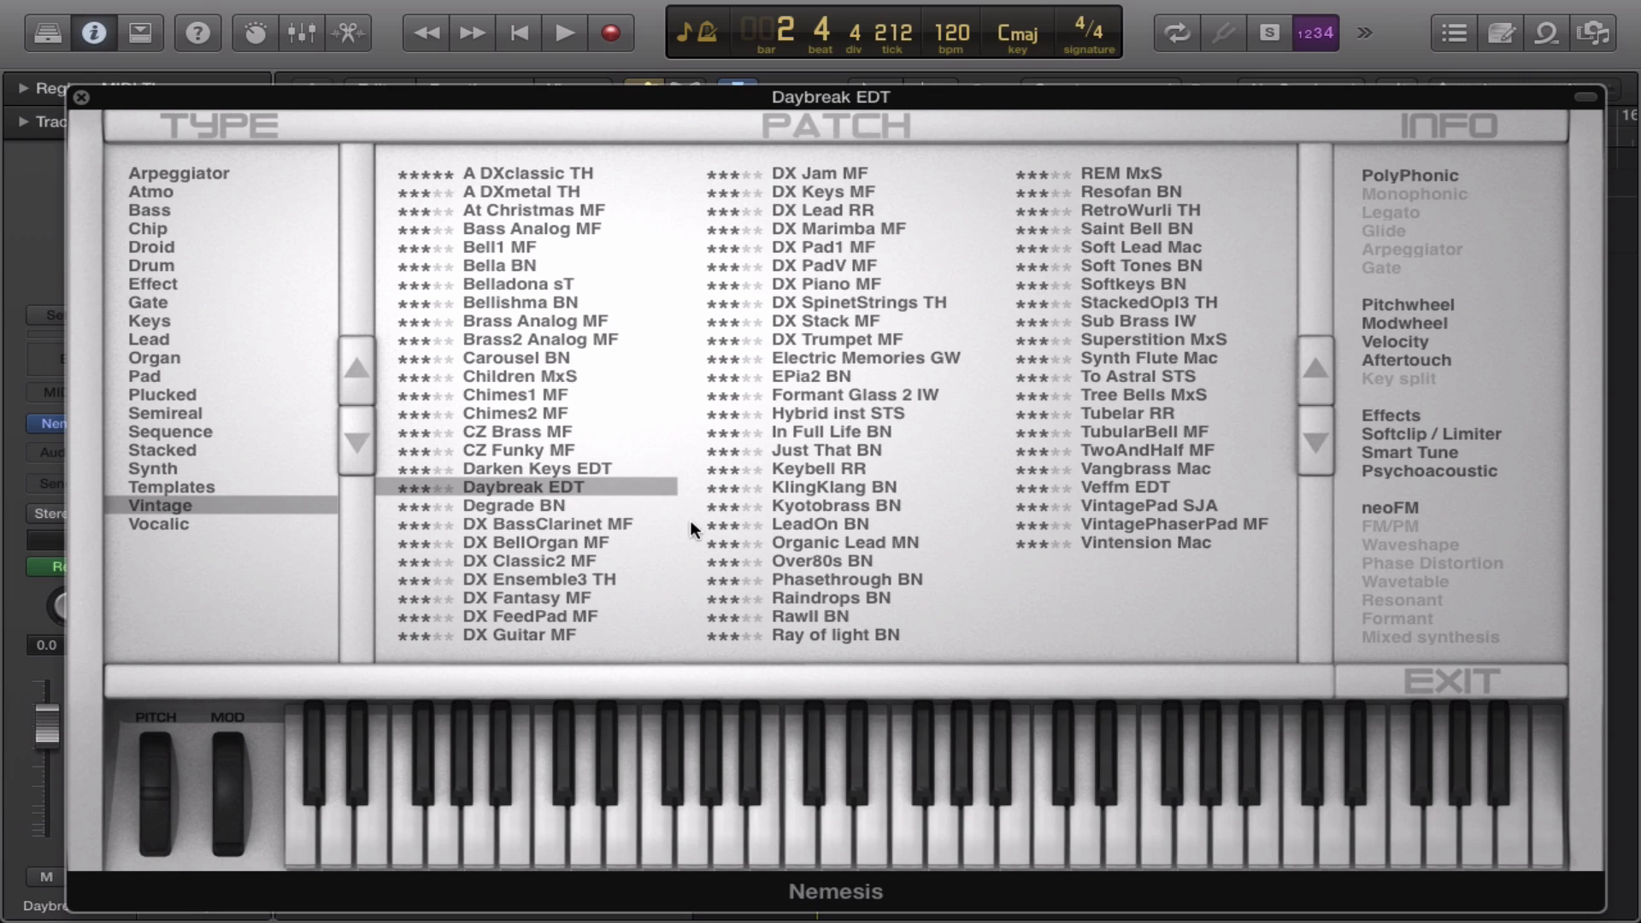
click(571, 588)
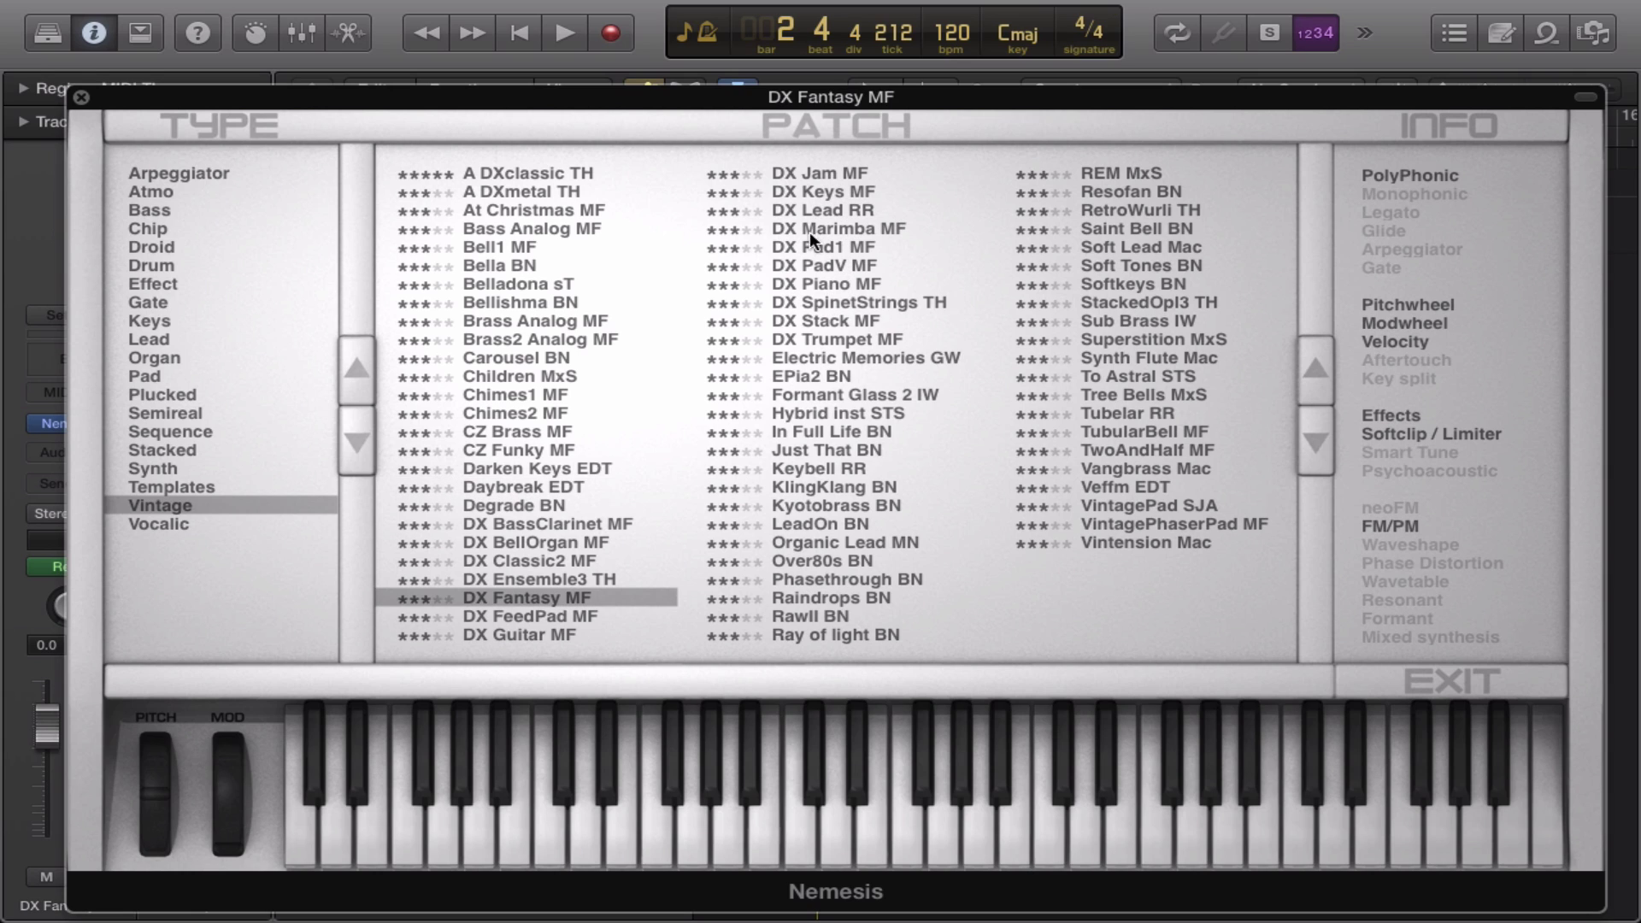
click(820, 205)
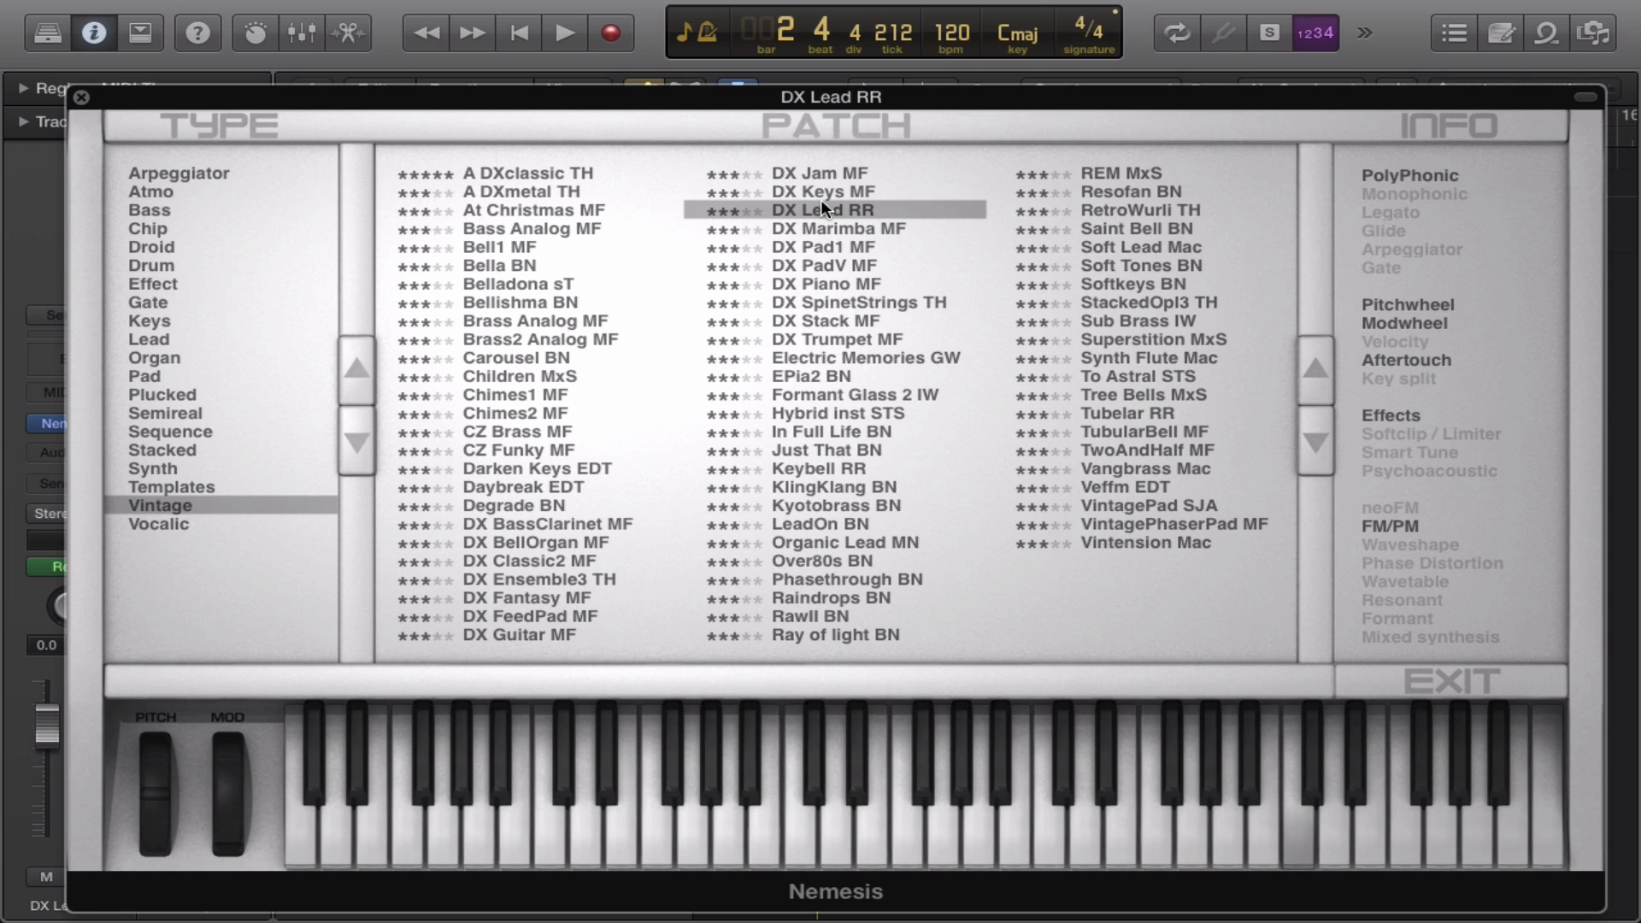
click(823, 301)
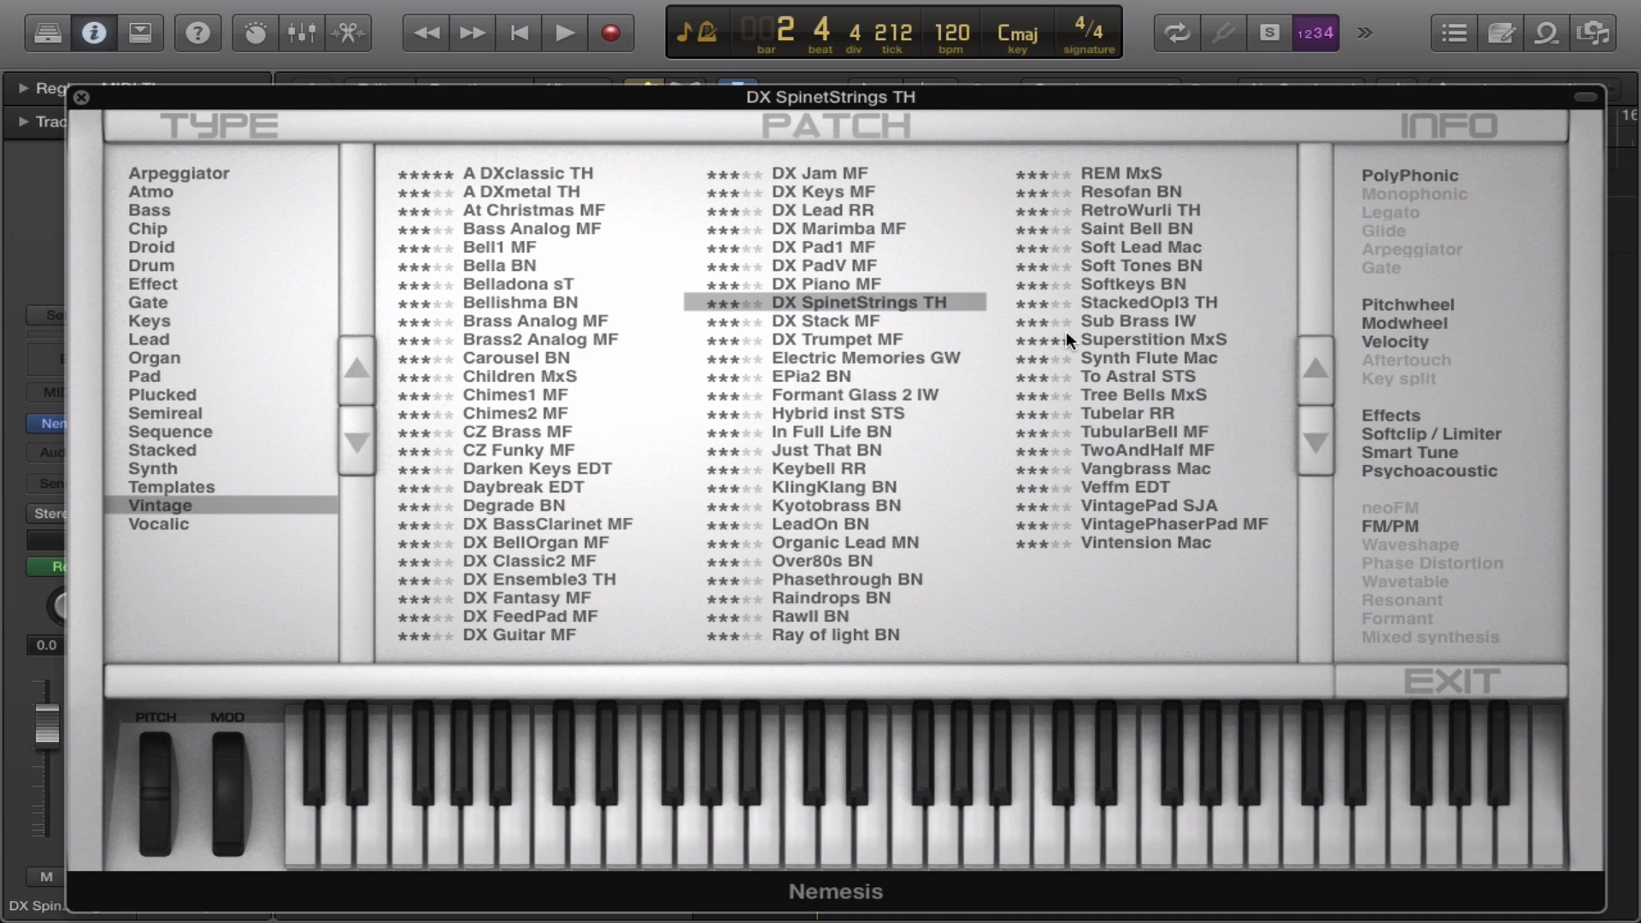
click(1109, 379)
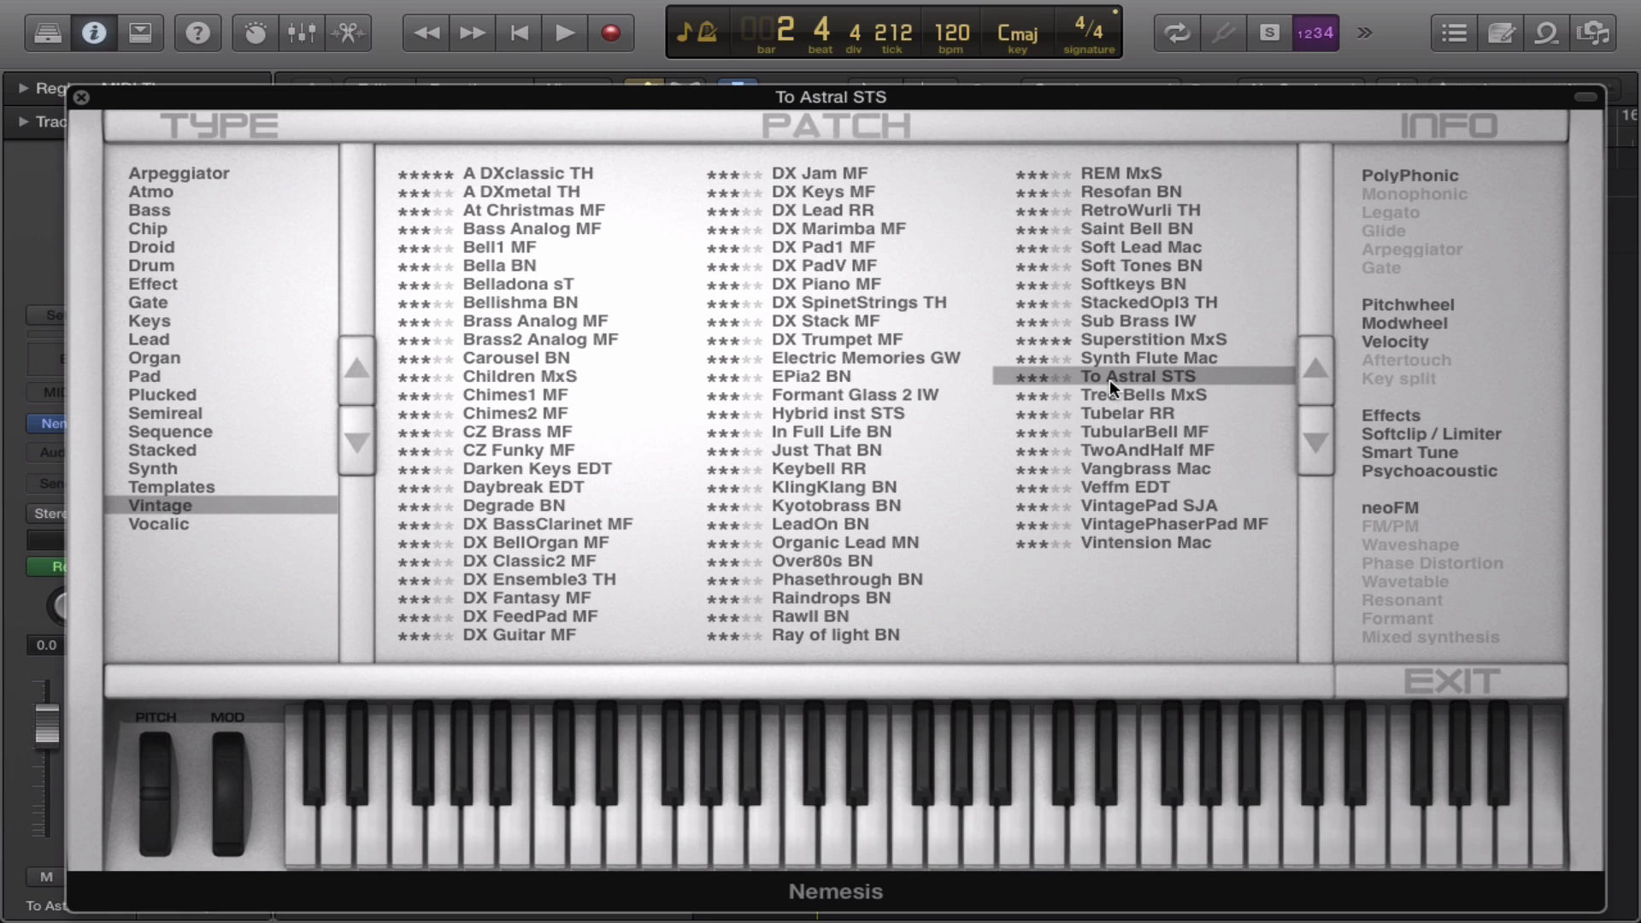
Audition the Vocalic patches A DipChoir MF, Angel and Bells MxS, Digital Dream RR, Interference BN, Spooky Choir MxS and Raspy Berry BN.
click(159, 525)
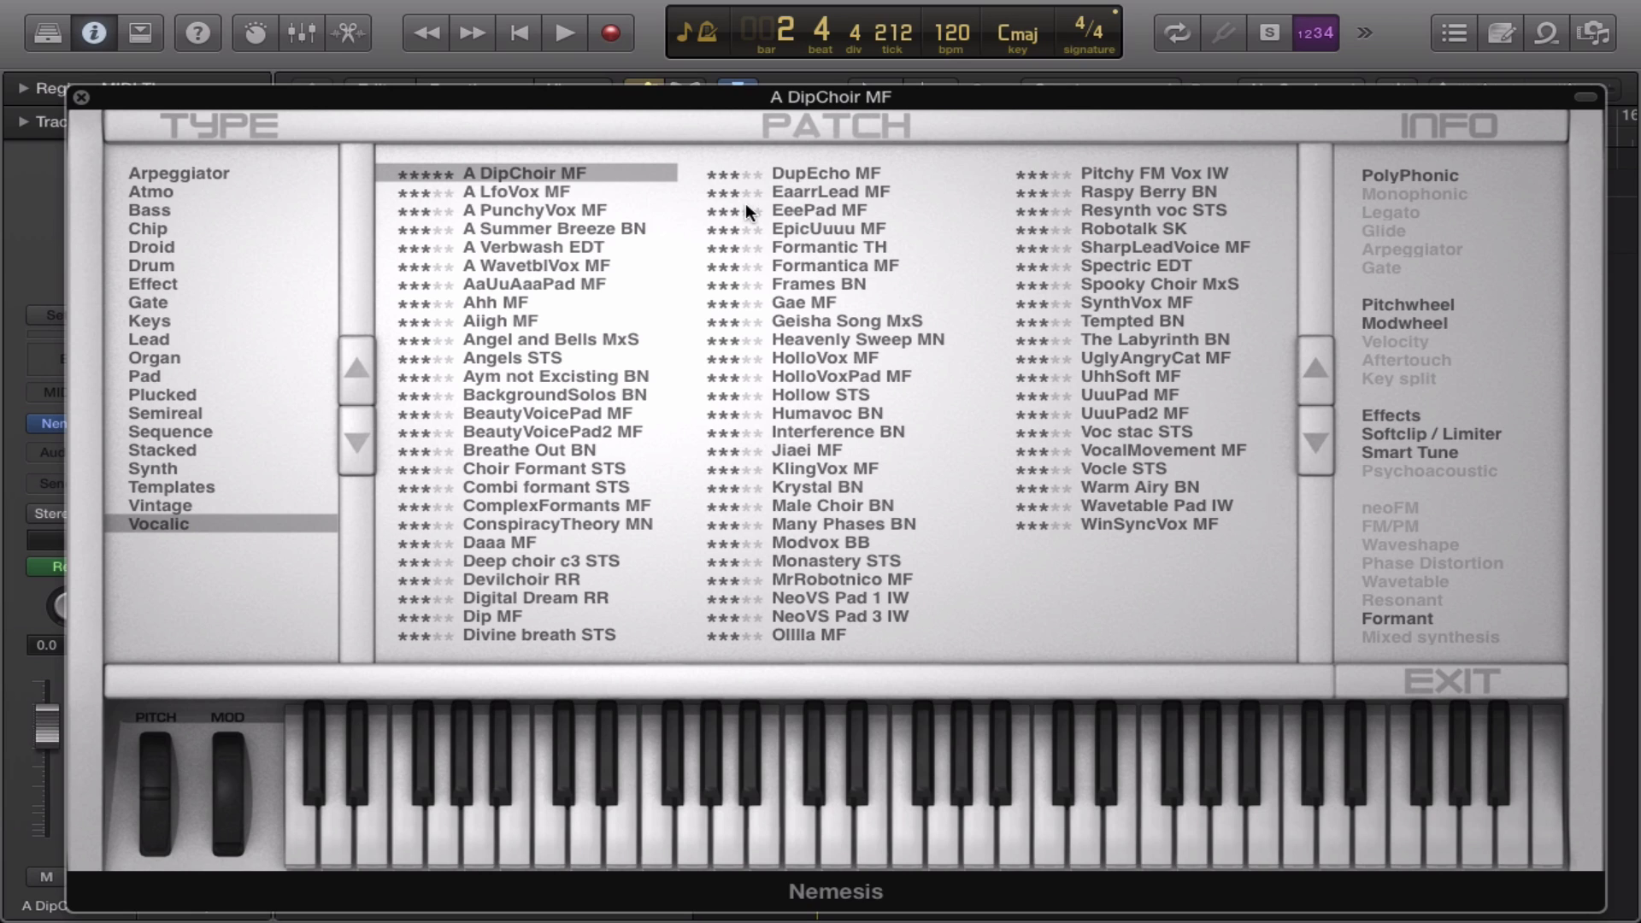
click(514, 341)
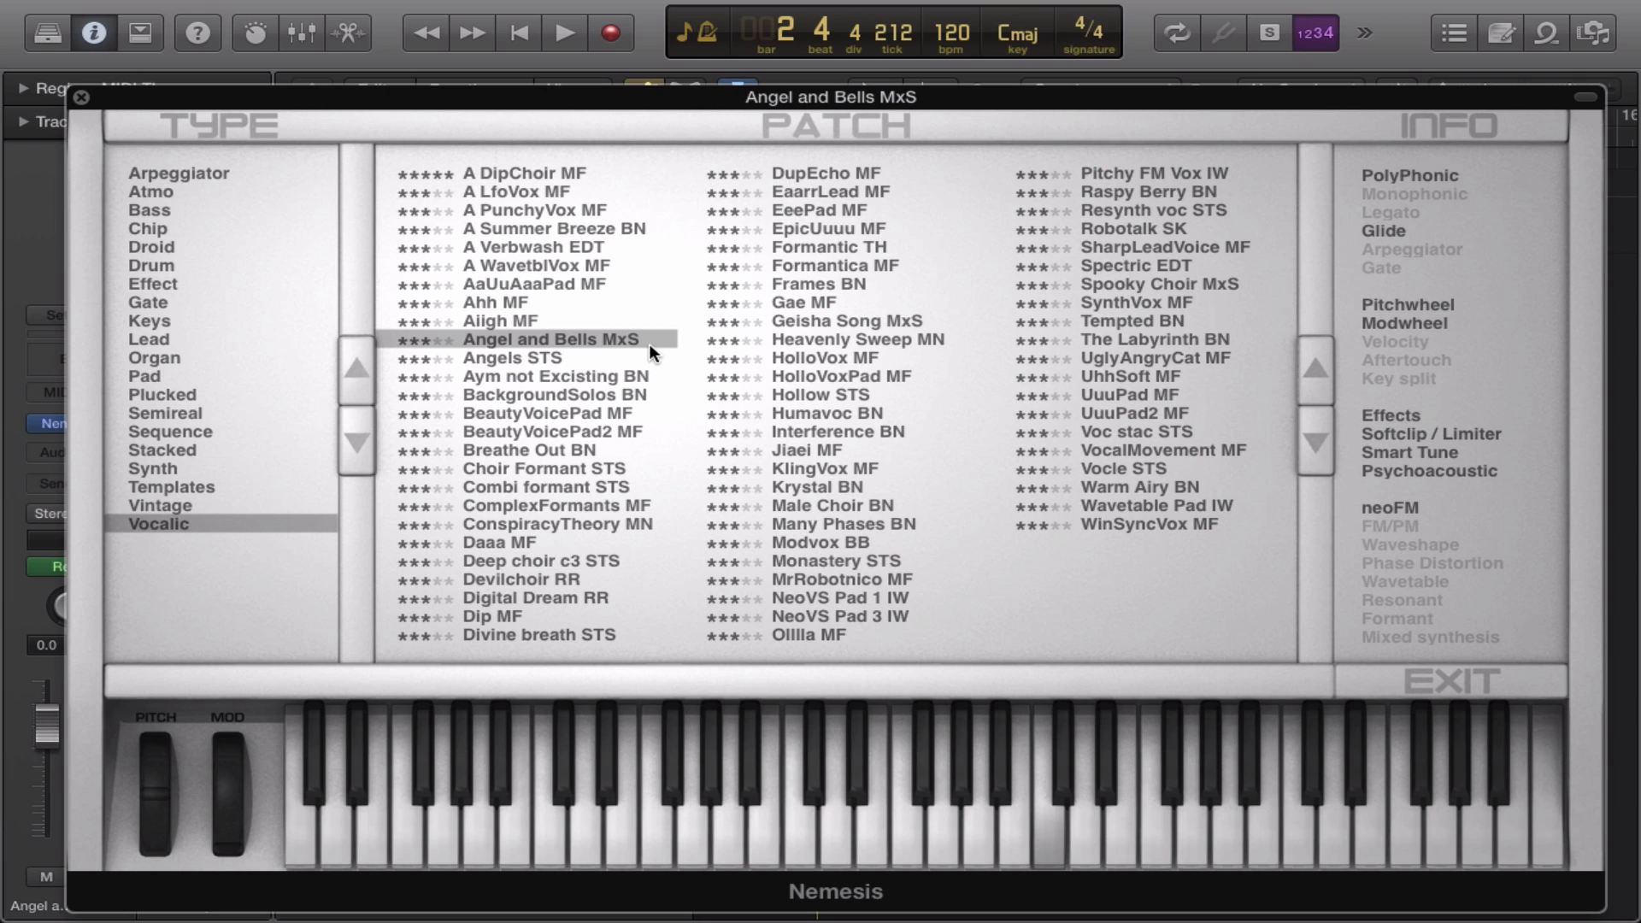
click(561, 597)
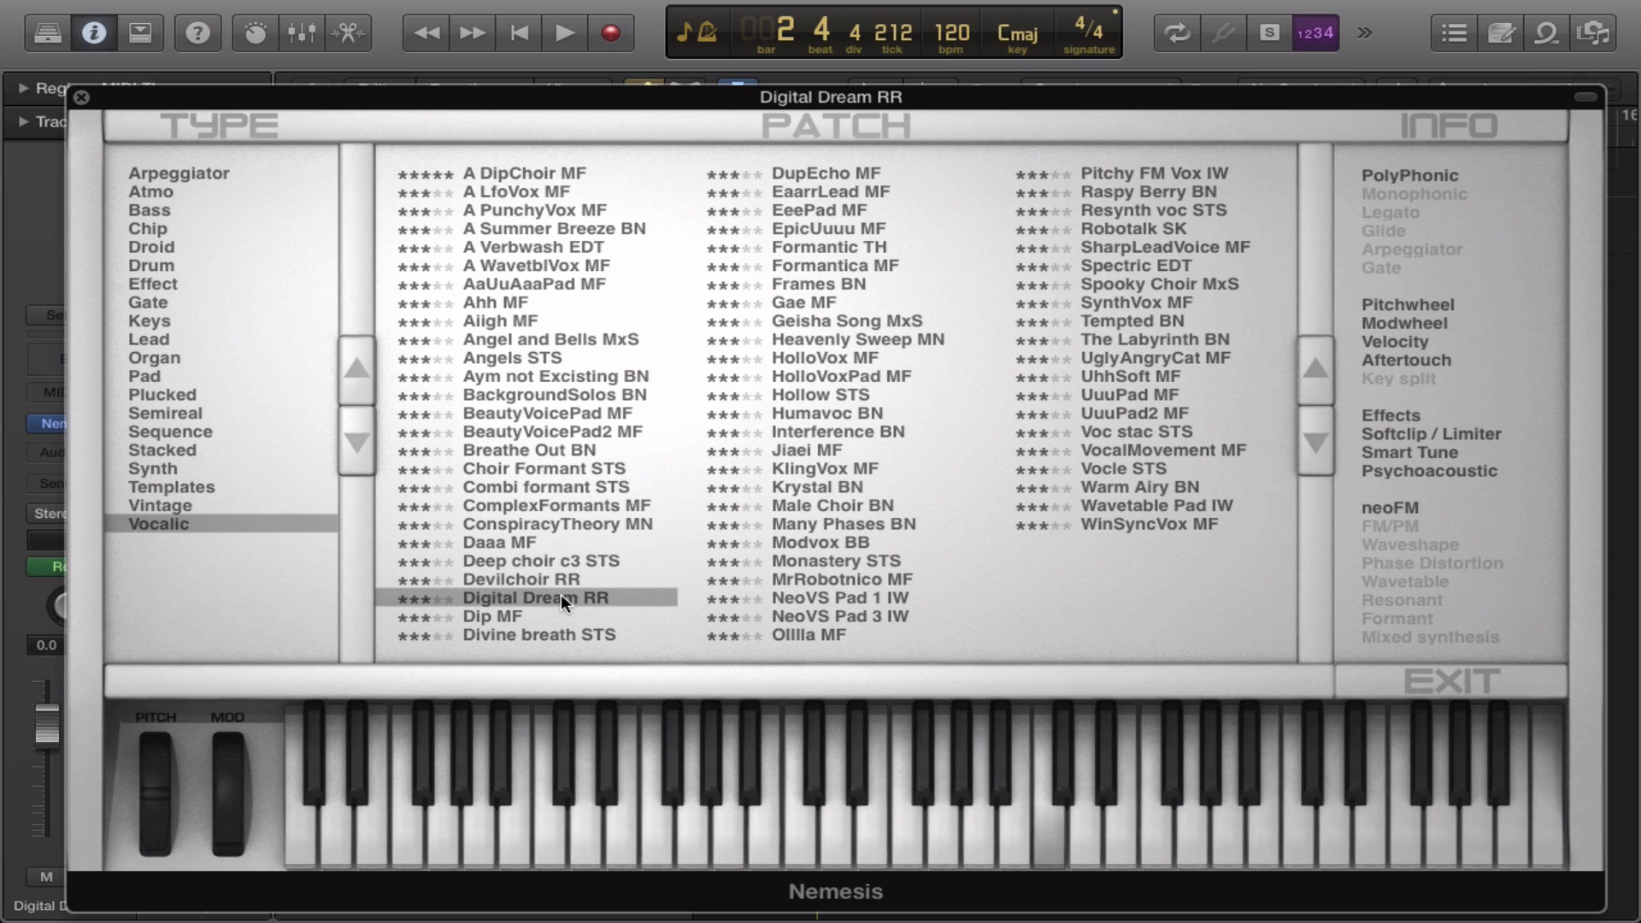
click(822, 429)
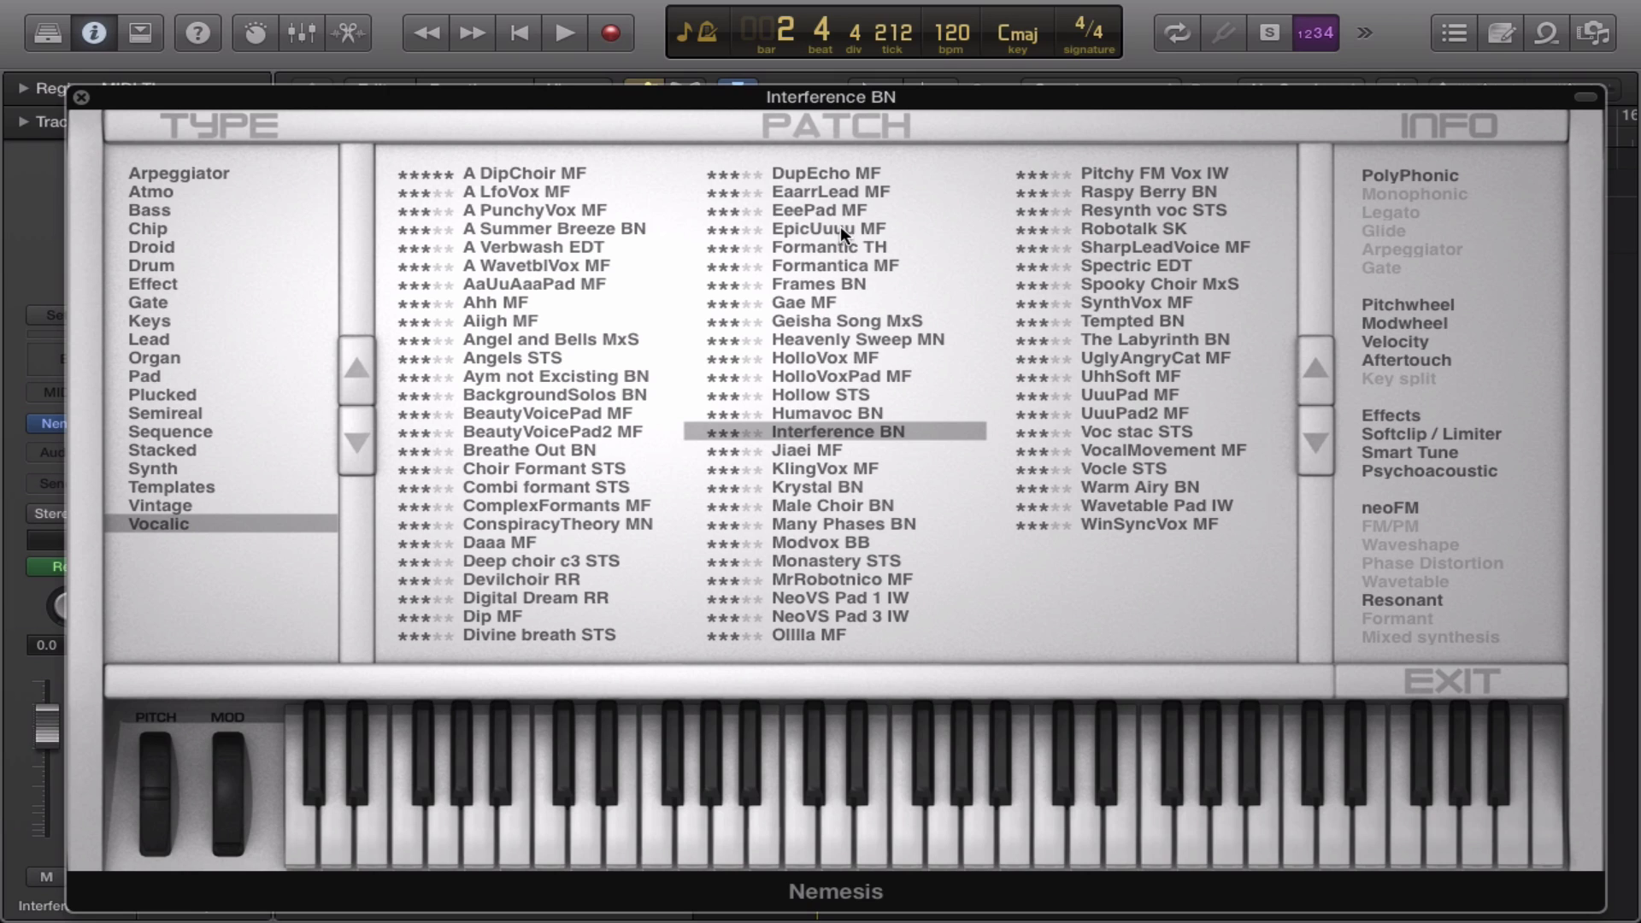
click(1159, 284)
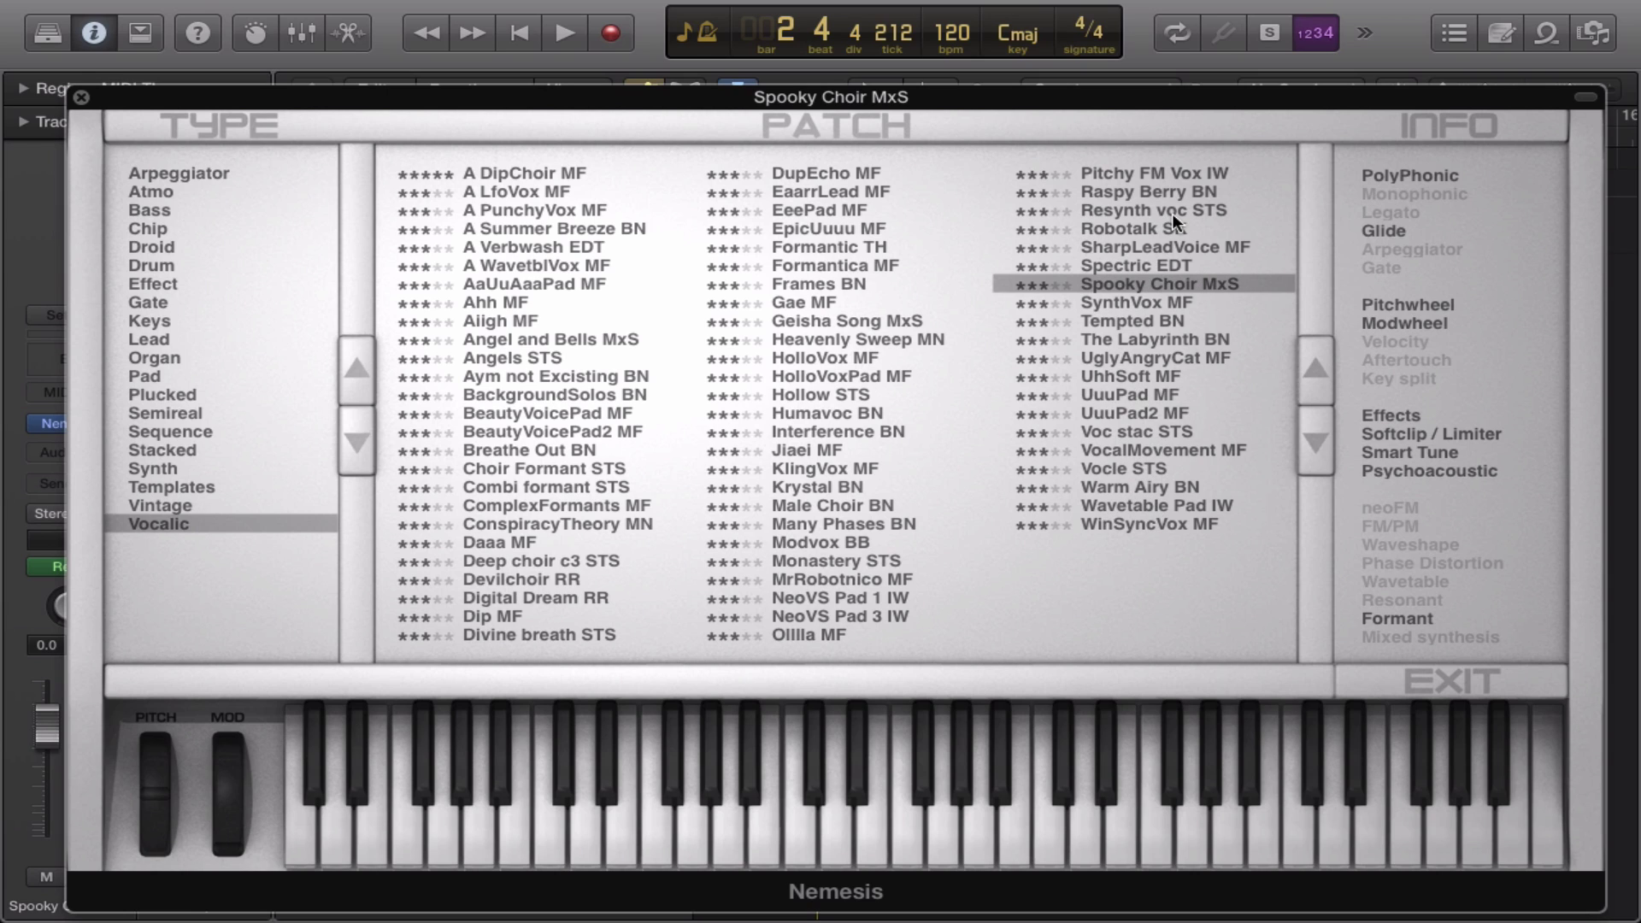
click(1152, 188)
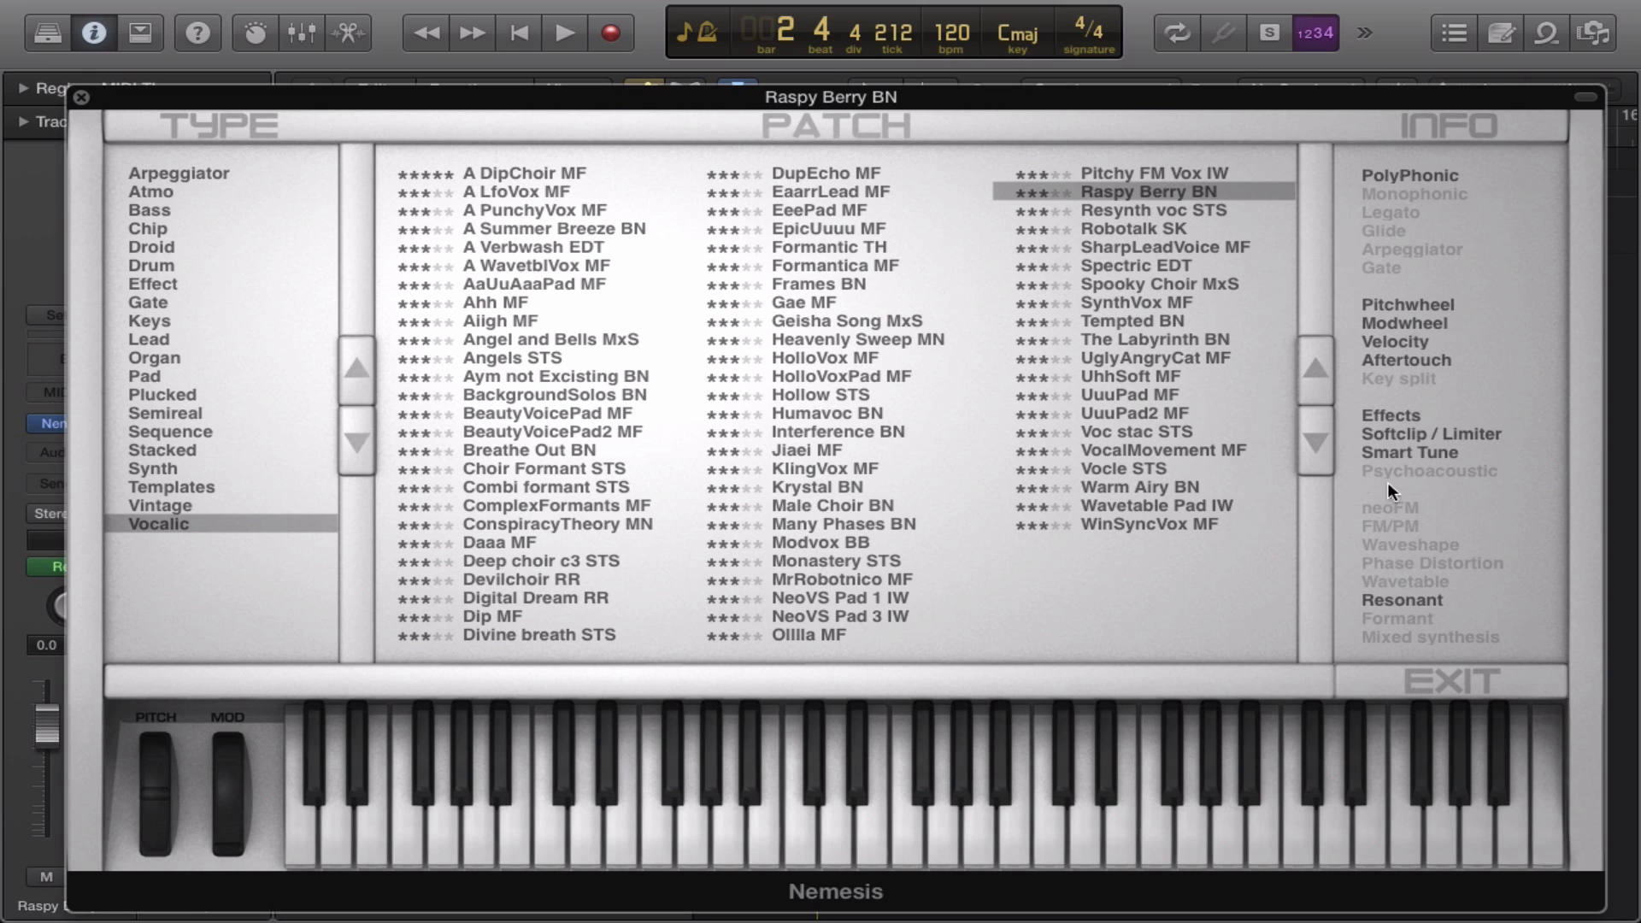
Leave the patch browser and review the synthesis modes and carrier waveforms available for oscillator 1.
click(1438, 675)
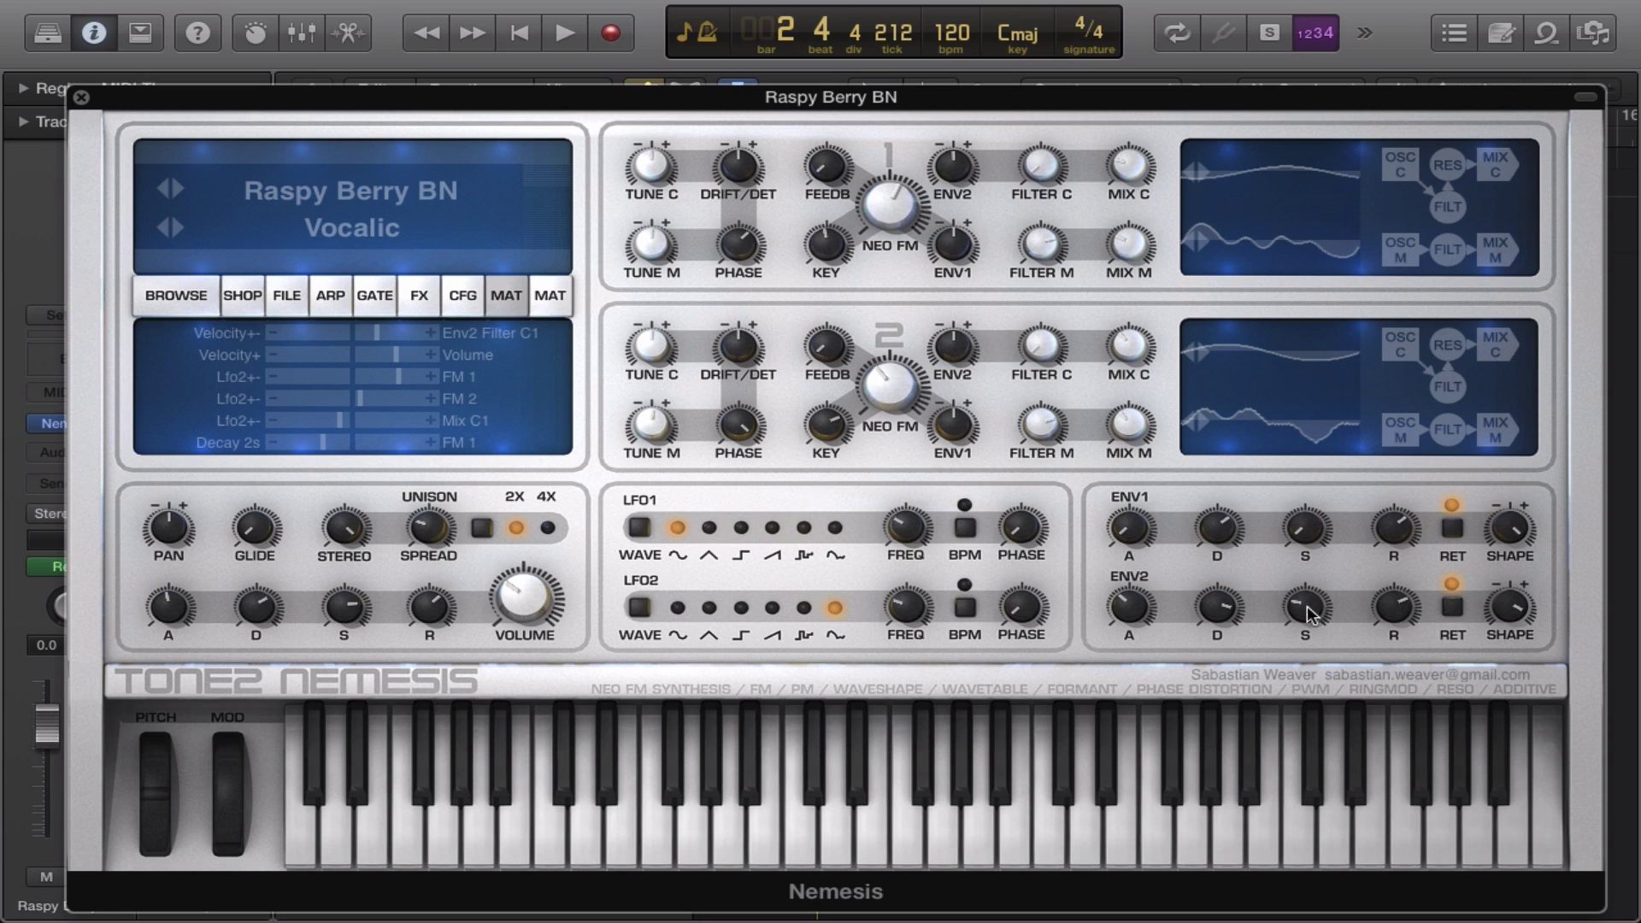
click(1427, 234)
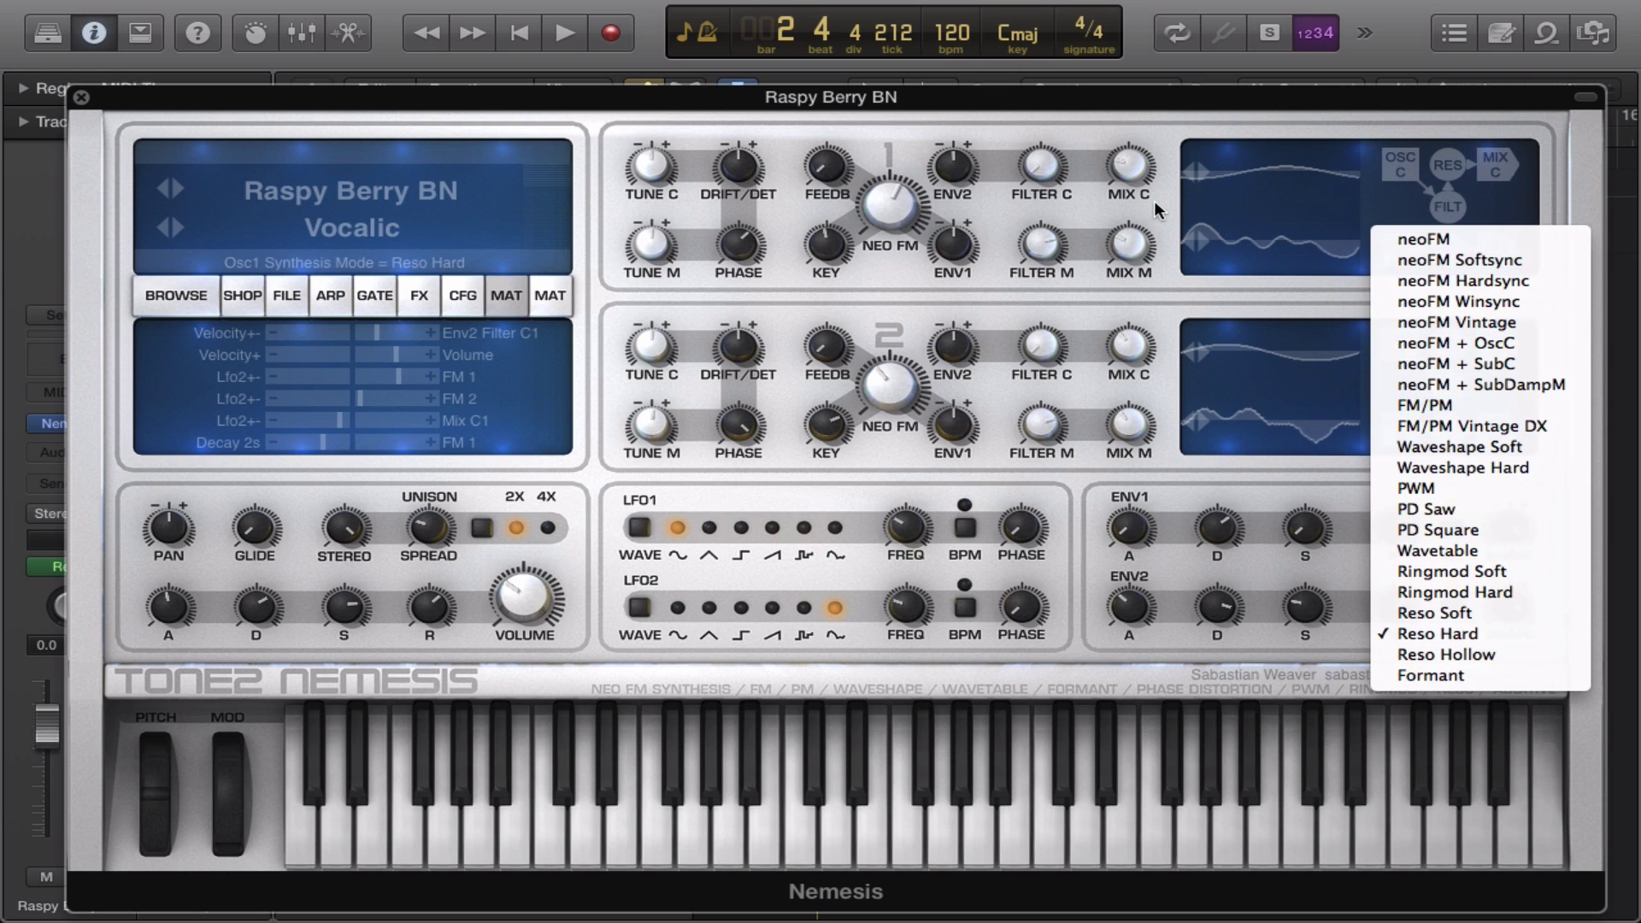
click(1306, 162)
click(1305, 163)
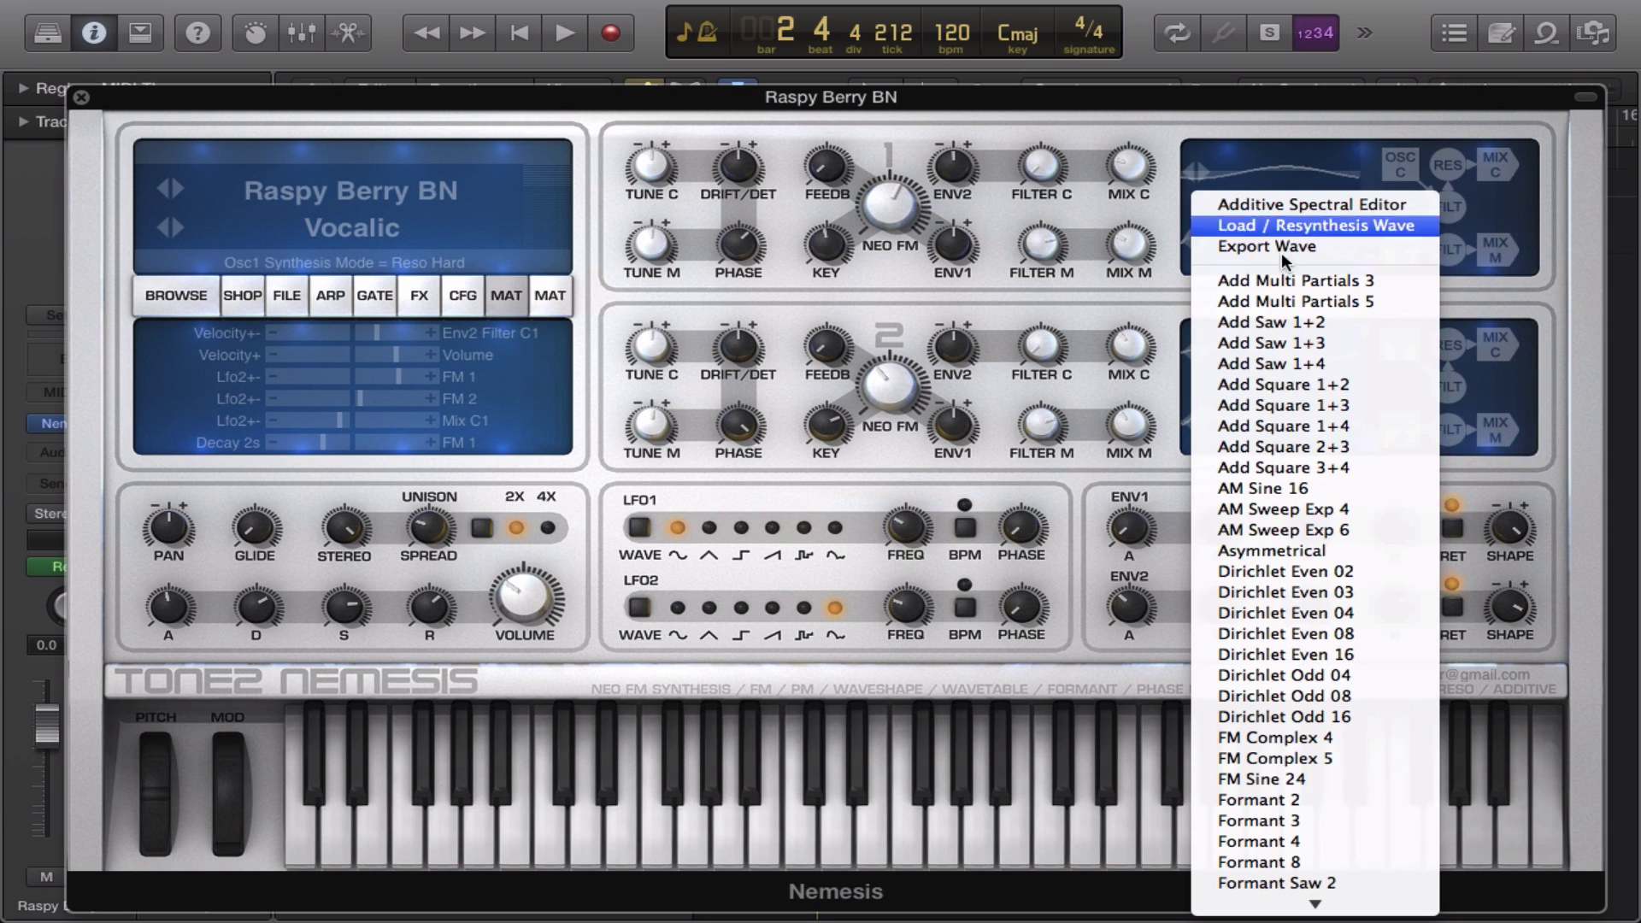
mouse_move(1346, 911)
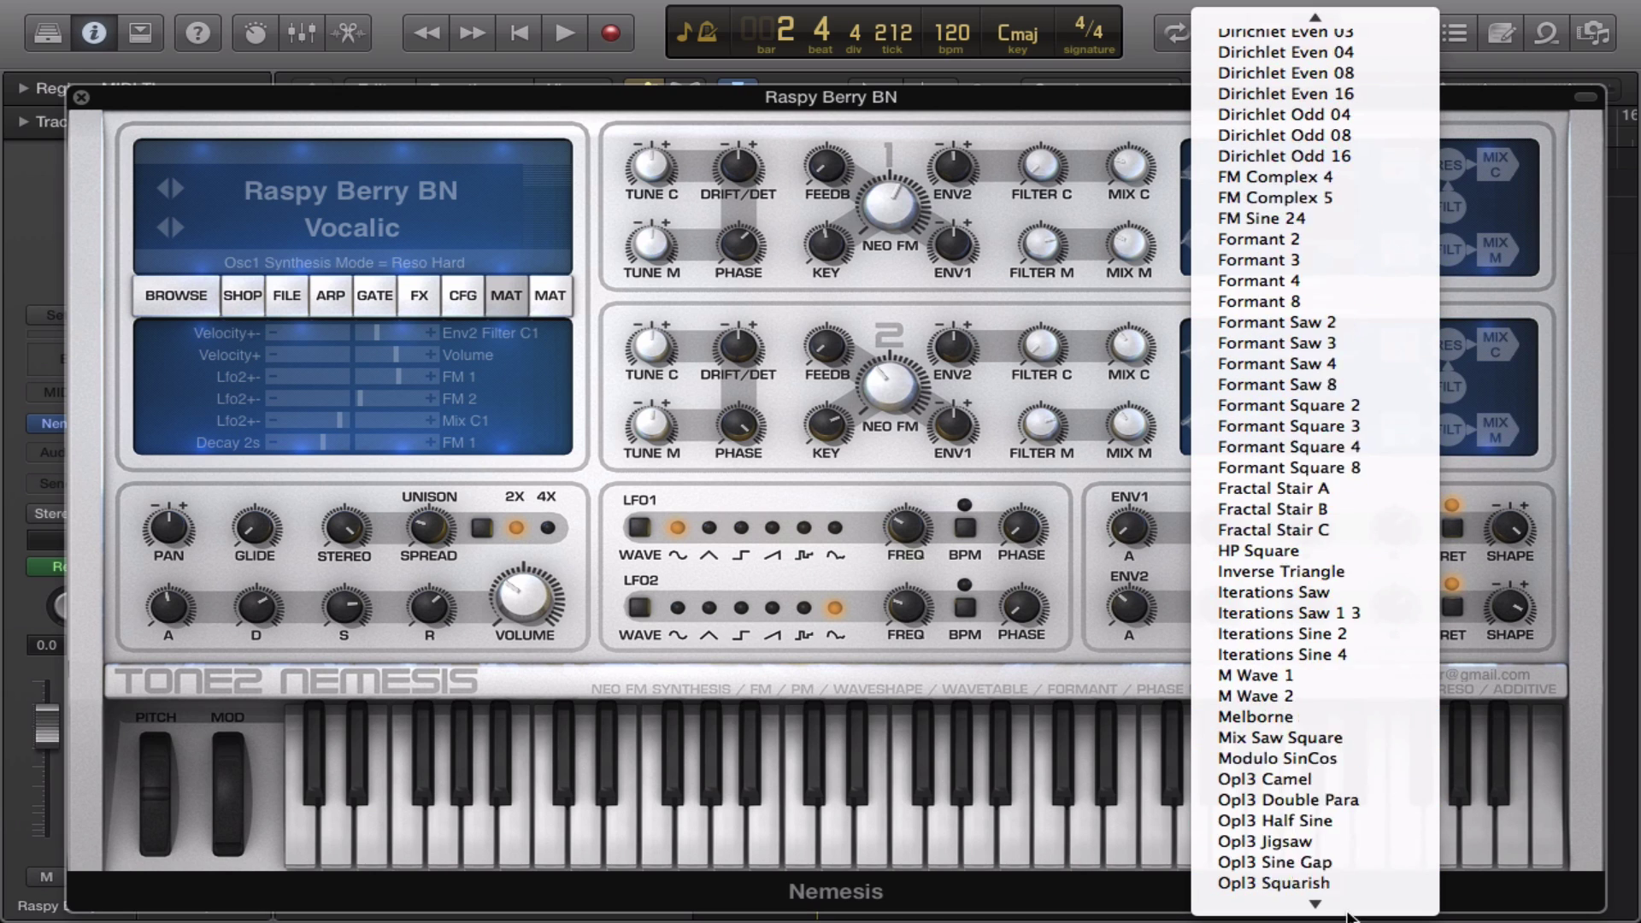
click(982, 478)
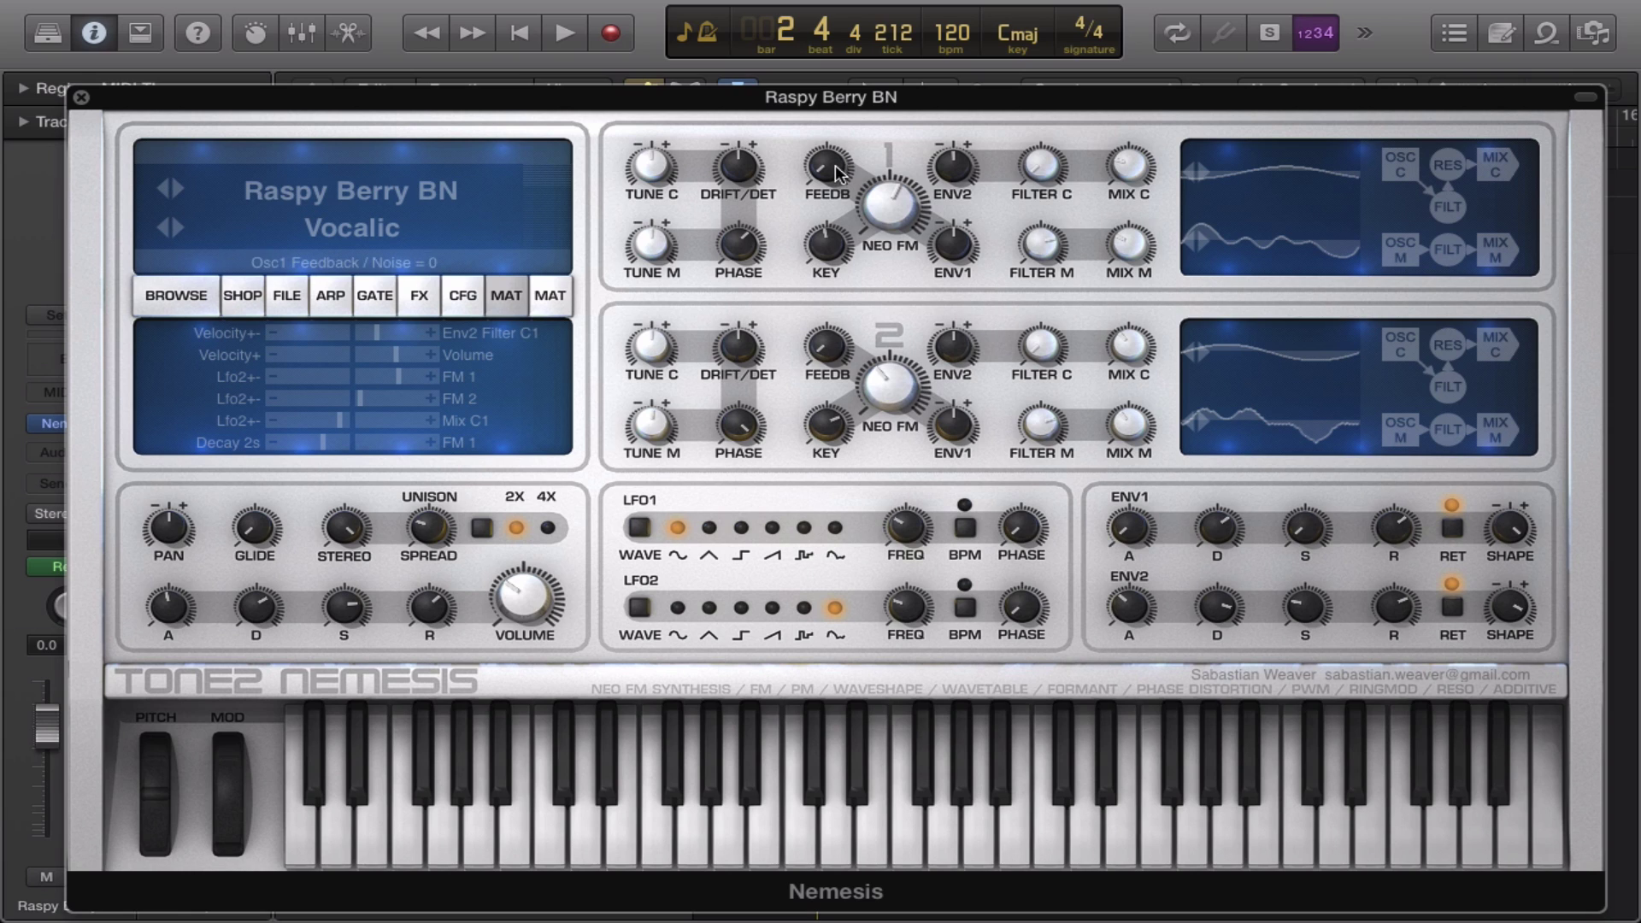
drag(895, 207, 882, 323)
mouse_move(893, 204)
mouse_down()
mouse_move(885, 230)
mouse_move(899, 203)
mouse_move(899, 224)
mouse_up()
mouse_move(1028, 12)
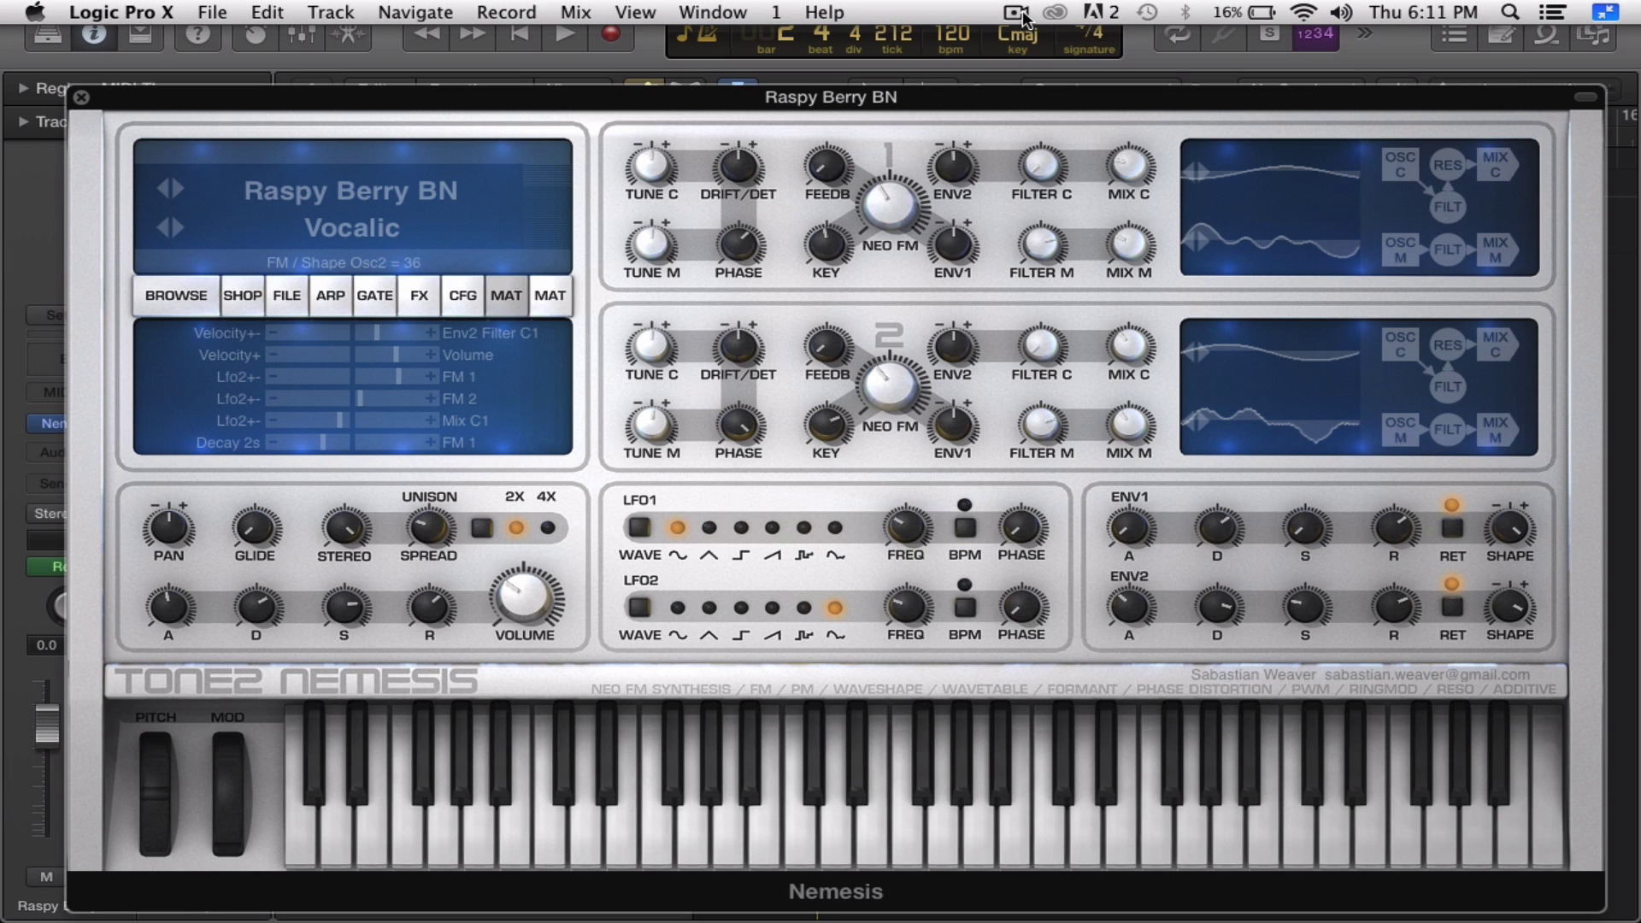
click(1017, 14)
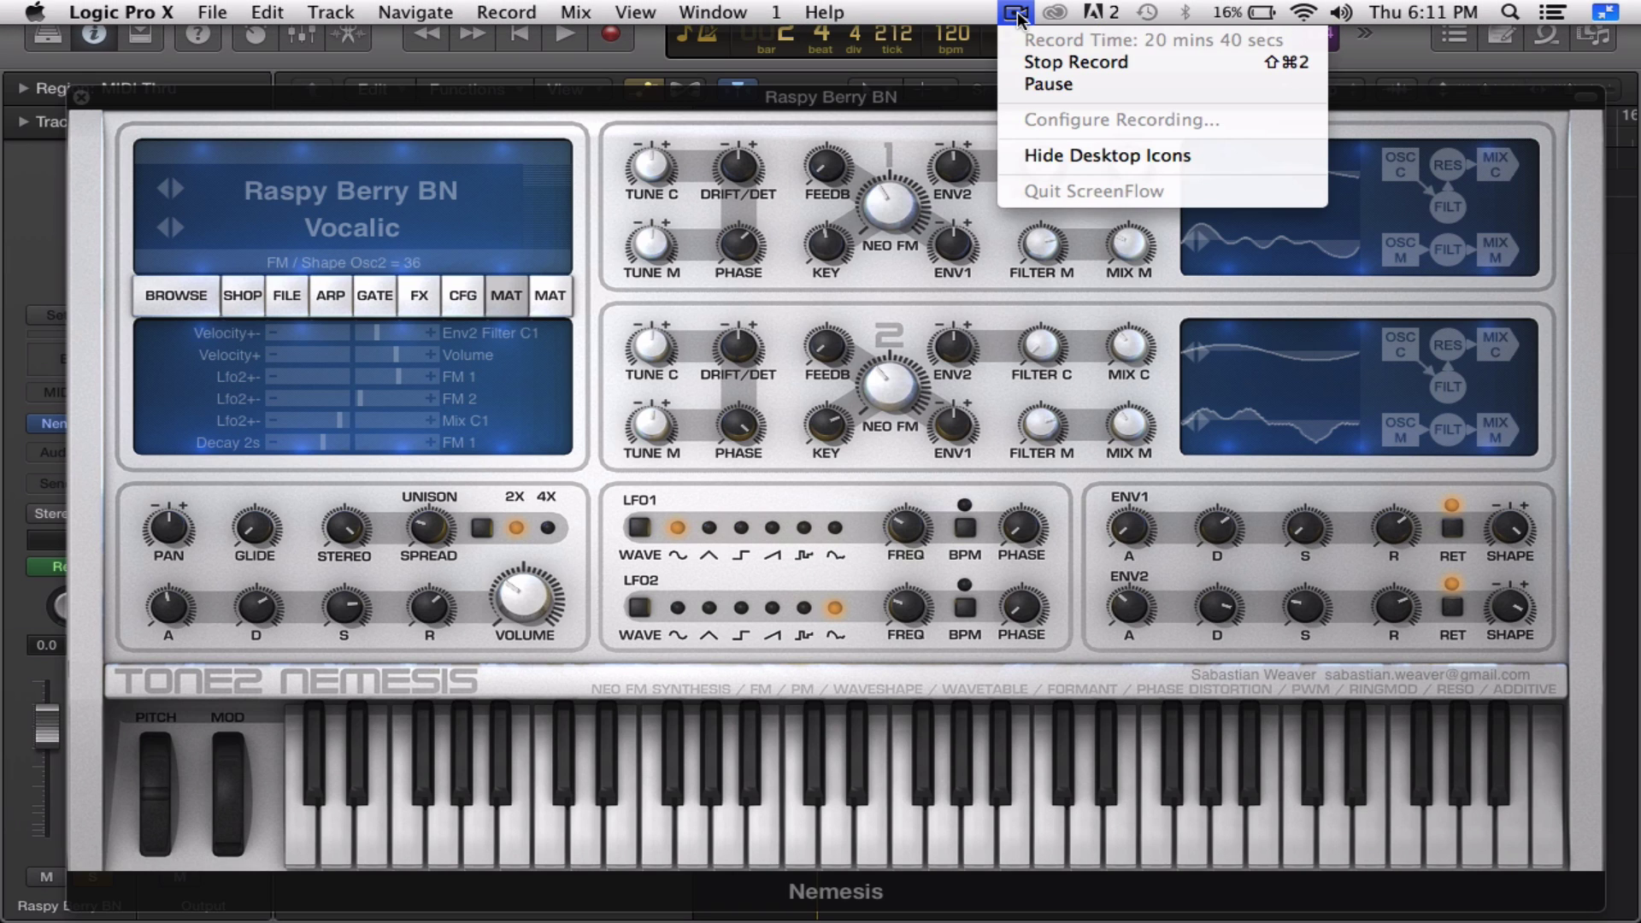